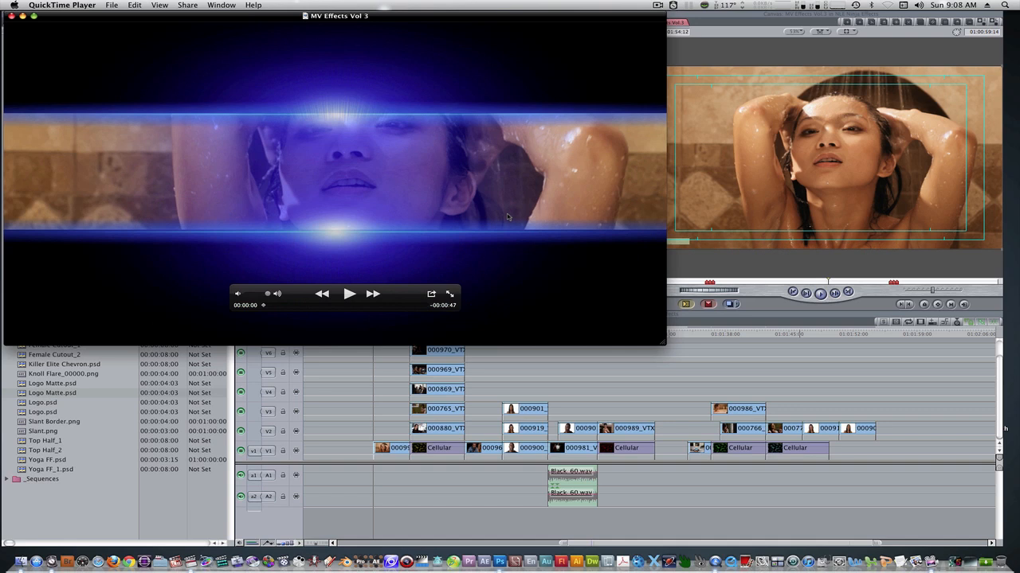
Play the MV Effects Vol 3 preview movie to review the finished effects
{"action": "key", "text": "space"}
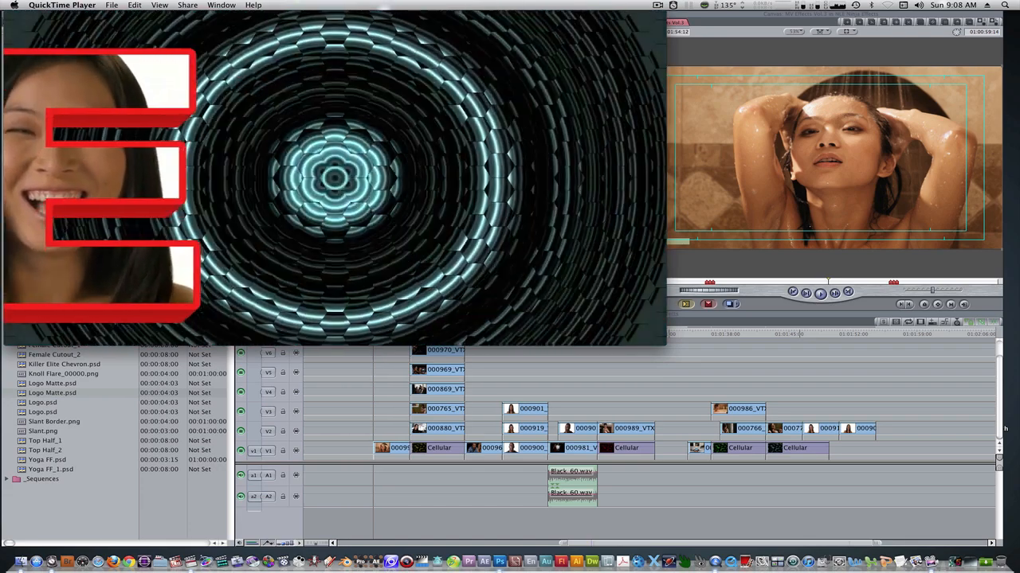
{"action": "key", "text": "space"}
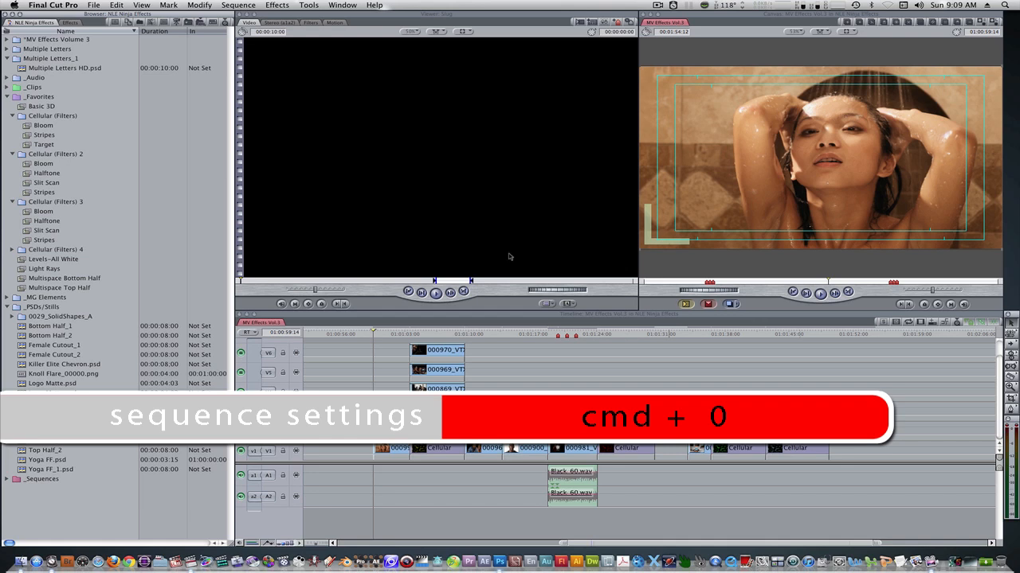
Check the Motion Bar and Filters Bar clip keyframe options in the MV Effects Vol.3 sequence's timeline settings and accept them
{"action": "key", "text": "super+0"}
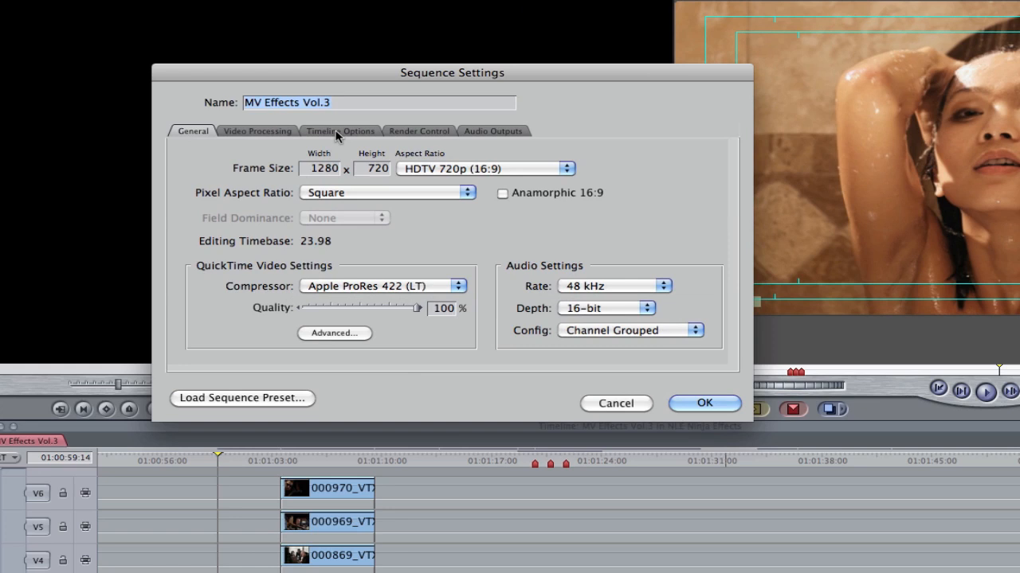
{"action": "left_click", "coordinate": [336, 135]}
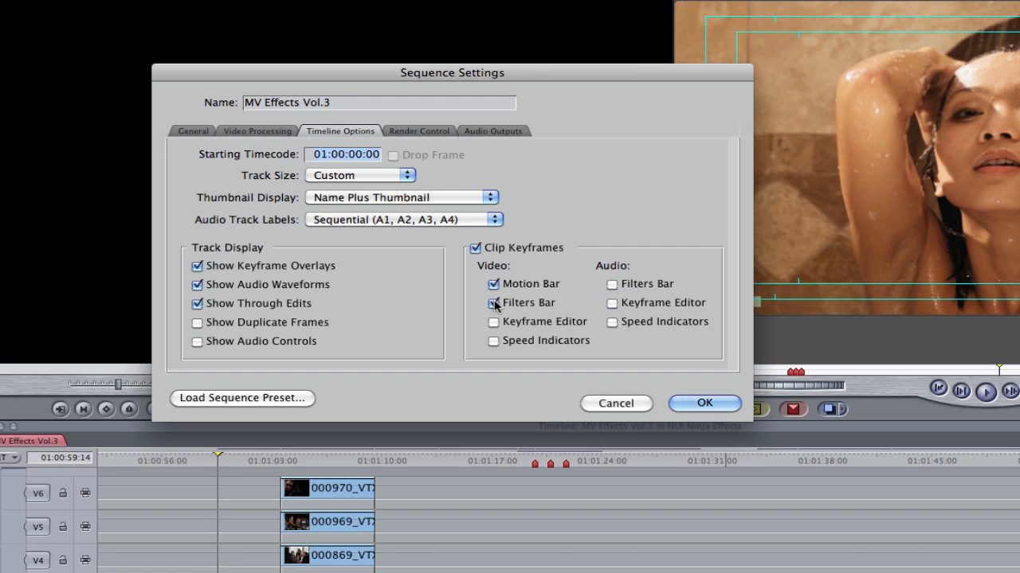
{"action": "left_click", "coordinate": [704, 404]}
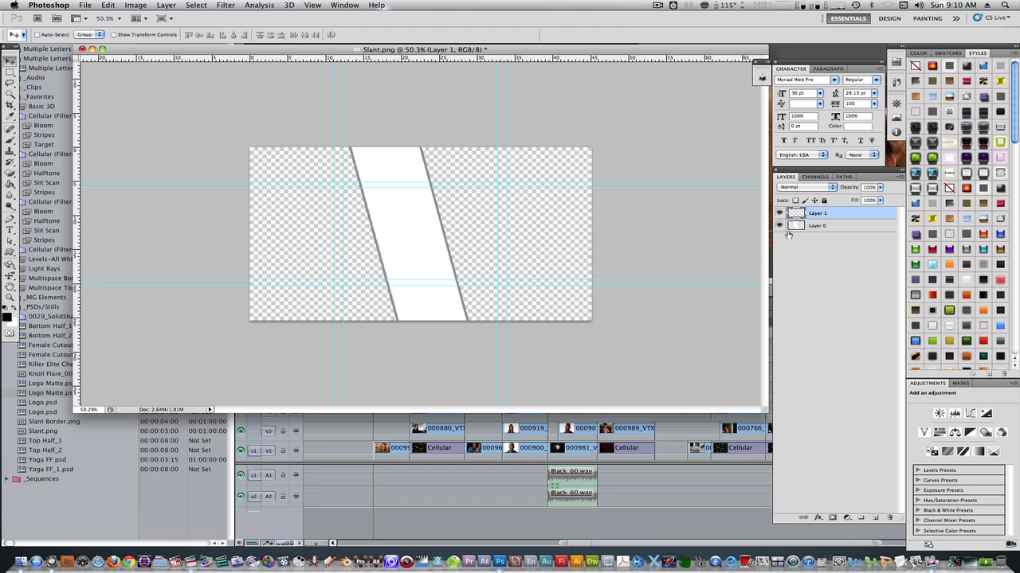
Switch to Photoshop and examine the slanted border lines of Slant.png with Layer 0 temporarily hidden
{"action": "left_click", "coordinate": [779, 225]}
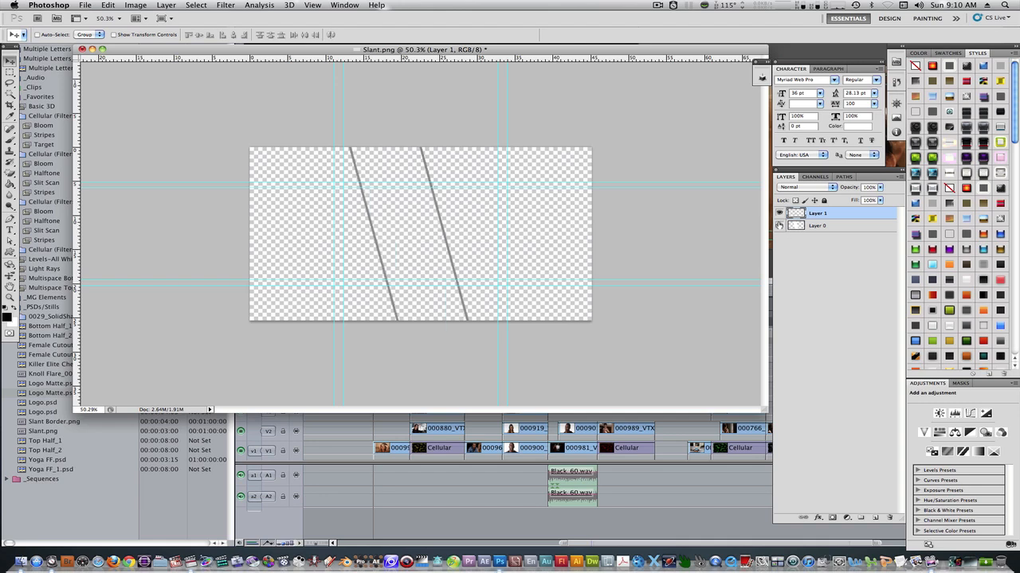
{"action": "scroll", "coordinate": [627, 224], "scroll_direction": "up", "scroll_amount": 1}
{"action": "scroll", "coordinate": [627, 224], "scroll_direction": "up", "scroll_amount": 1}
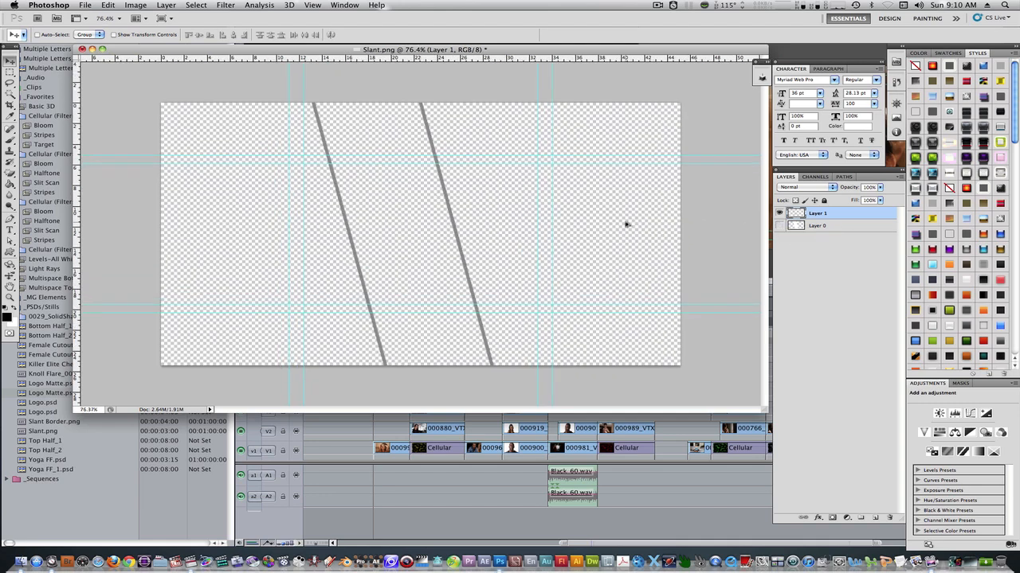
{"action": "left_click", "coordinate": [780, 225]}
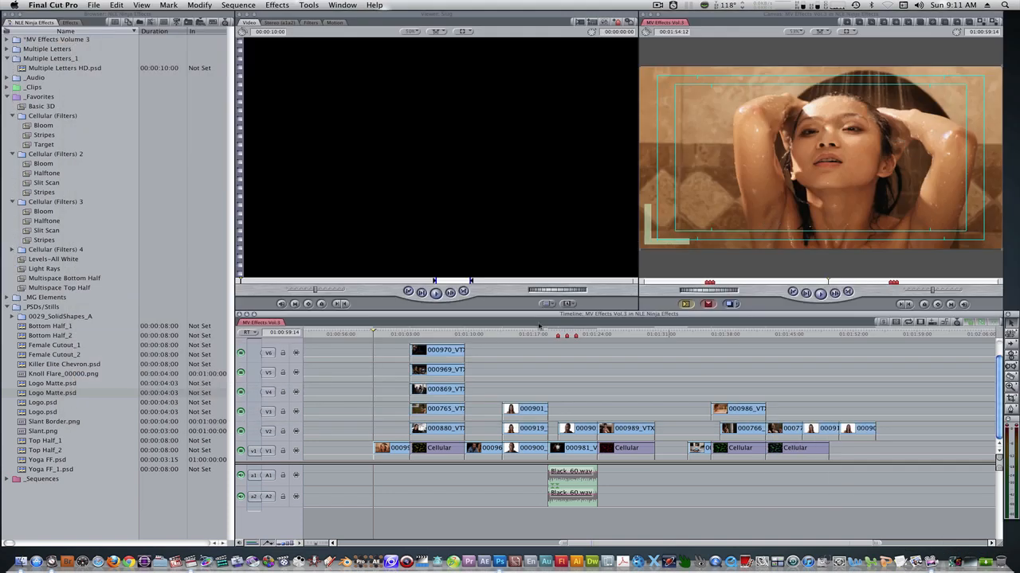
In Final Cut Pro, duplicate the first V1 clip onto V3 and place Slant.png between the two on V2
{"action": "left_click", "coordinate": [384, 451]}
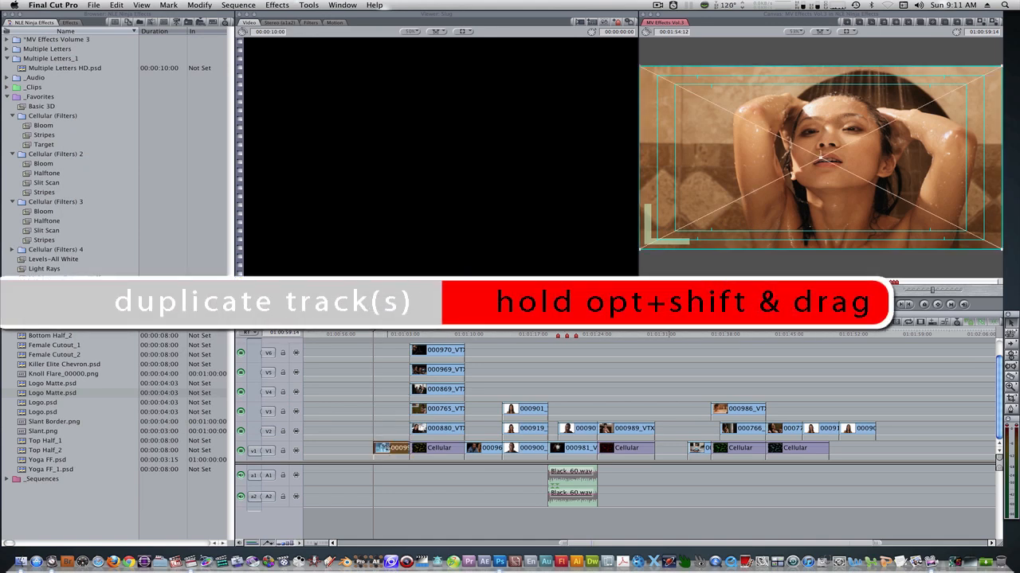
{"action": "left_click_drag", "start_coordinate": [385, 447], "coordinate": [383, 430]}
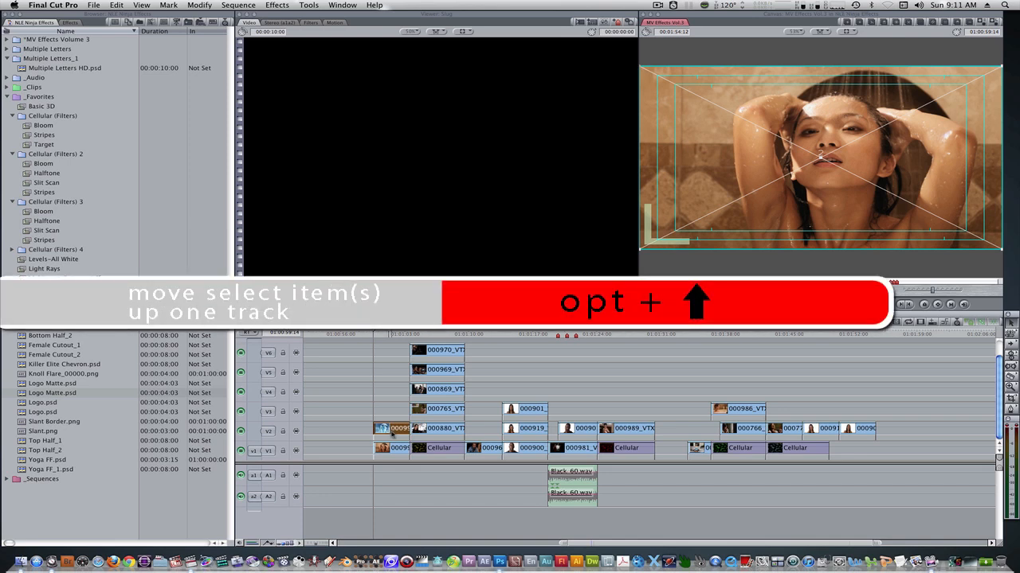
{"action": "key", "text": "alt+Up"}
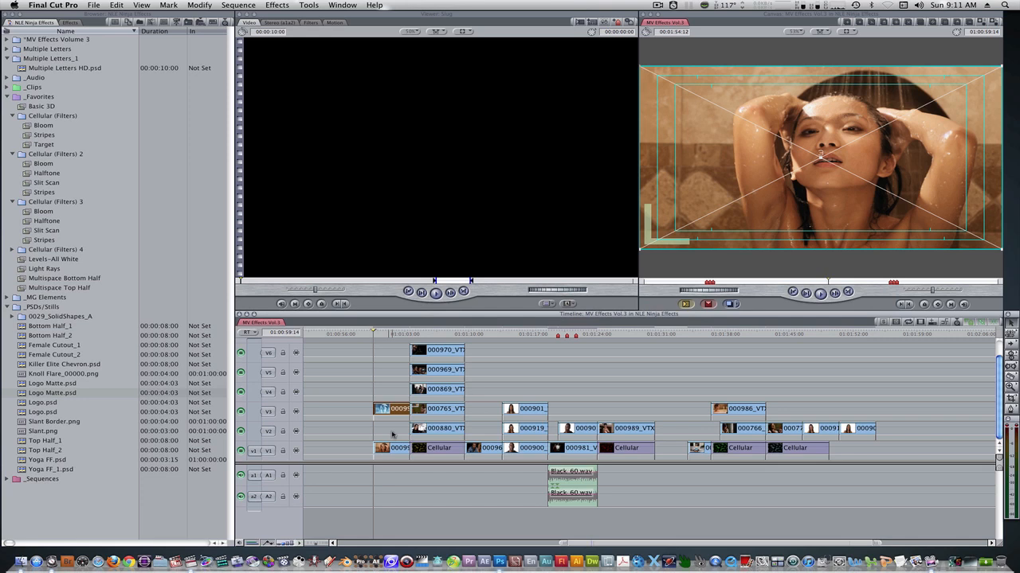
{"action": "left_click_drag", "start_coordinate": [127, 433], "coordinate": [406, 428]}
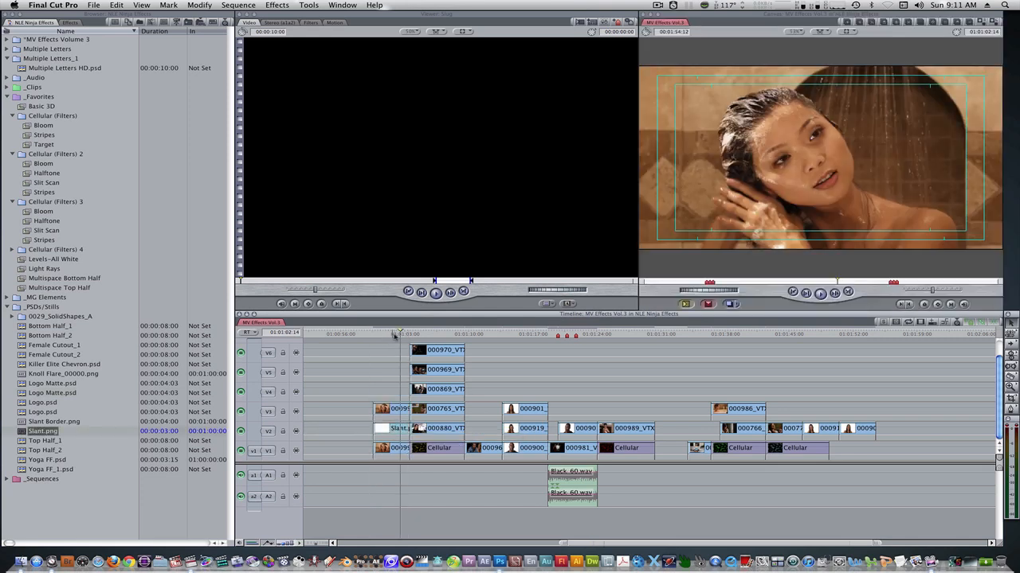
Disable the original V1 clip and set the V3 duplicate's composite mode to Travel Matte - Alpha
{"action": "left_click", "coordinate": [392, 448]}
{"action": "key", "text": "ctrl+b"}
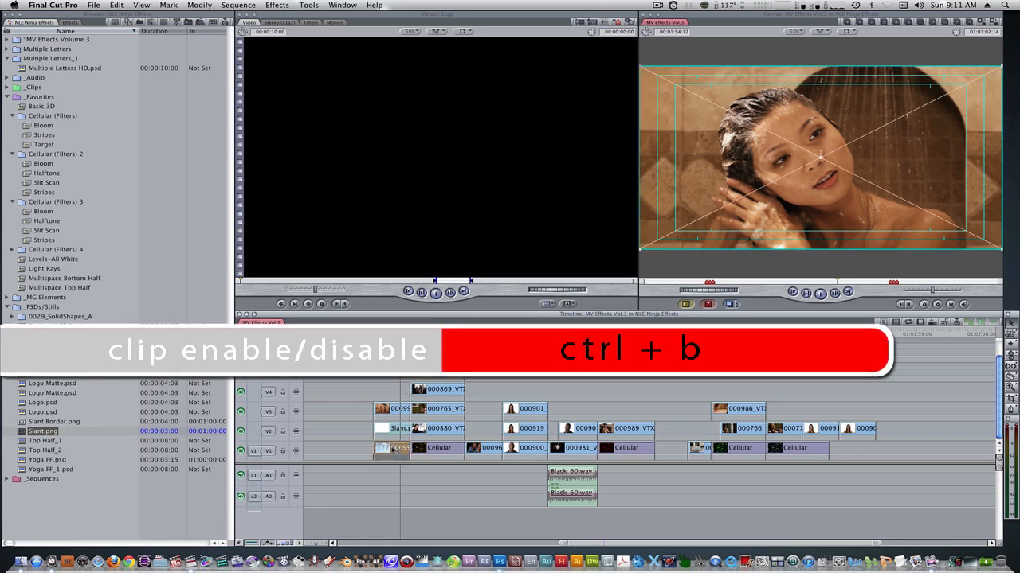
{"action": "right_click", "coordinate": [392, 409]}
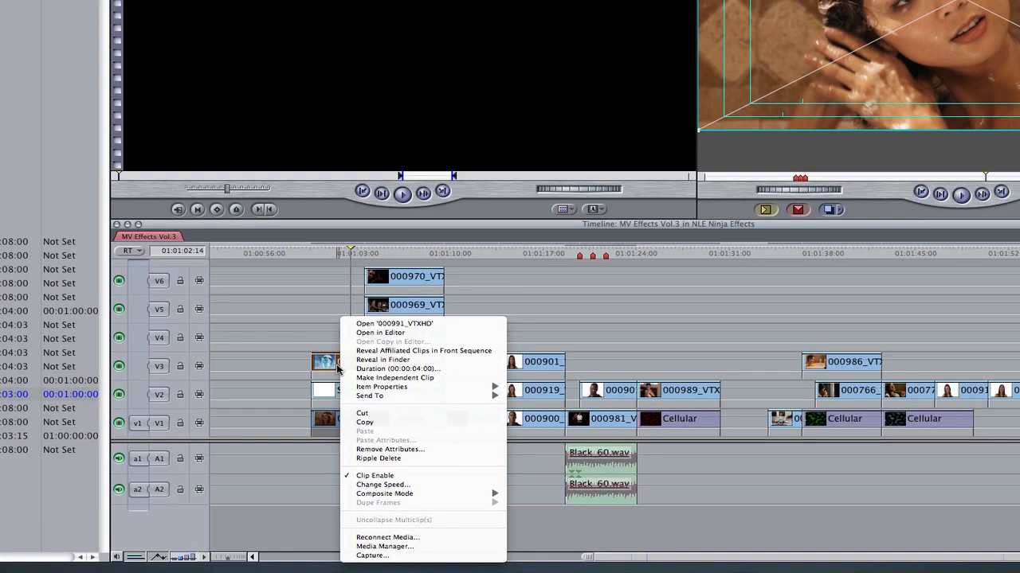
{"action": "mouse_move", "coordinate": [465, 503]}
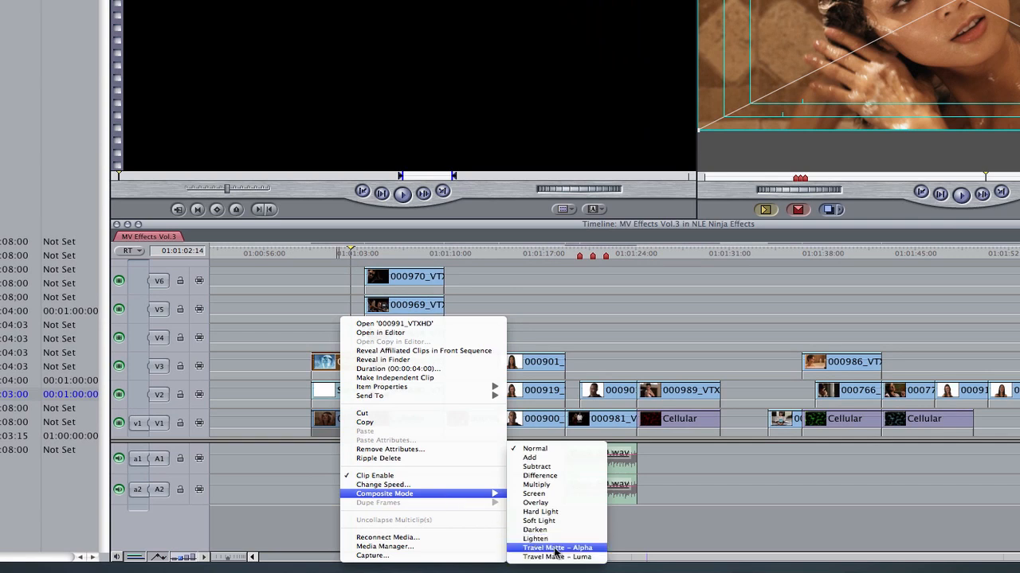
{"action": "left_click", "coordinate": [555, 548]}
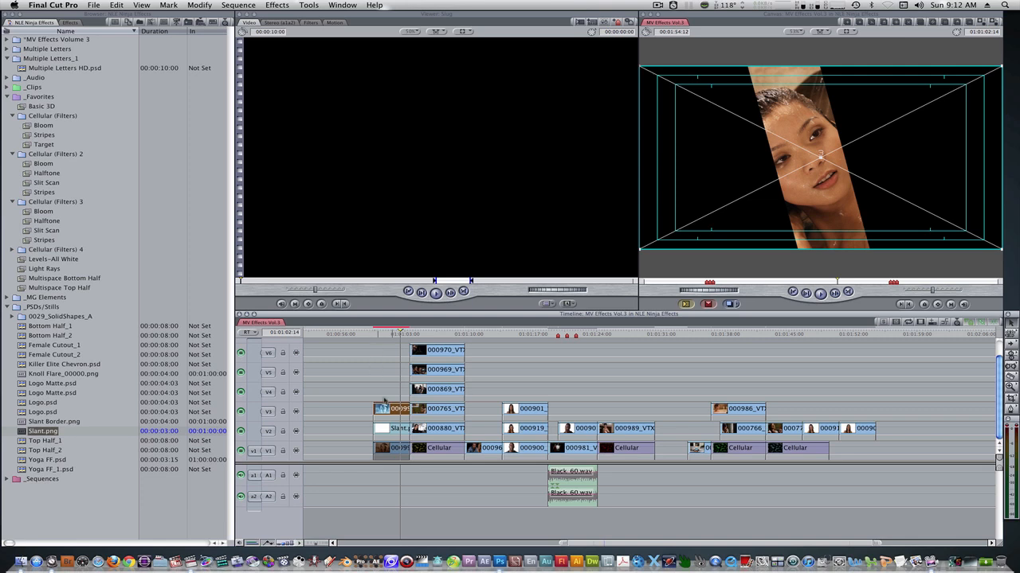
Keyframe the center of the V2 Slant.png clip at its first frame, moving the matte out of frame to about -904, 0
{"action": "double_click", "coordinate": [384, 428]}
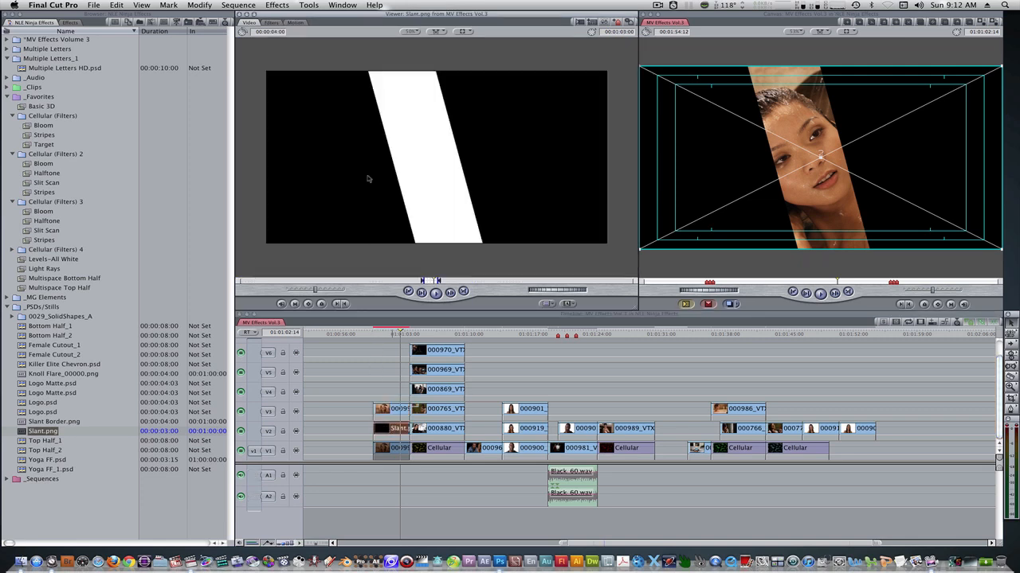
{"action": "left_click", "coordinate": [295, 23]}
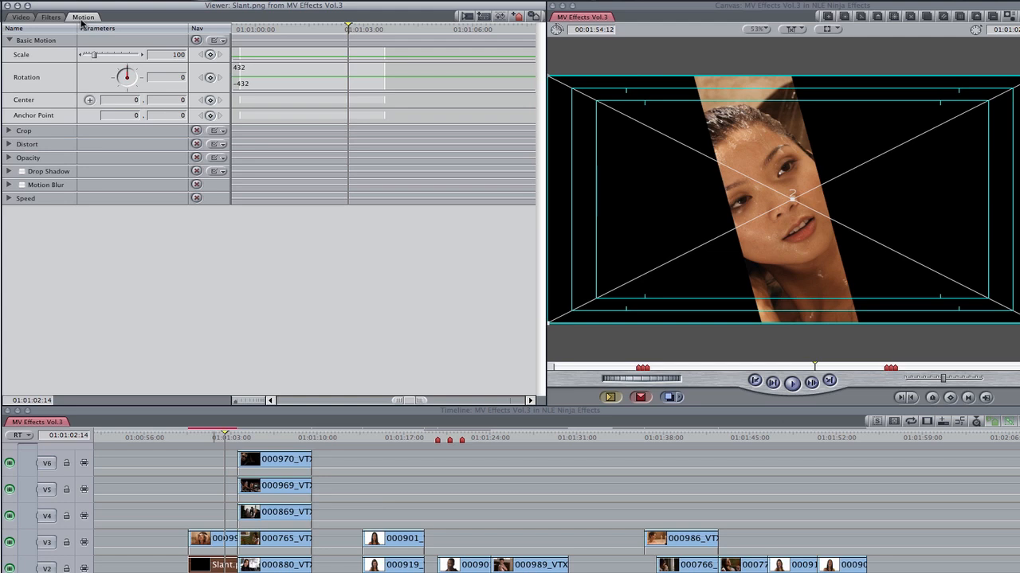
{"action": "key", "text": "Up"}
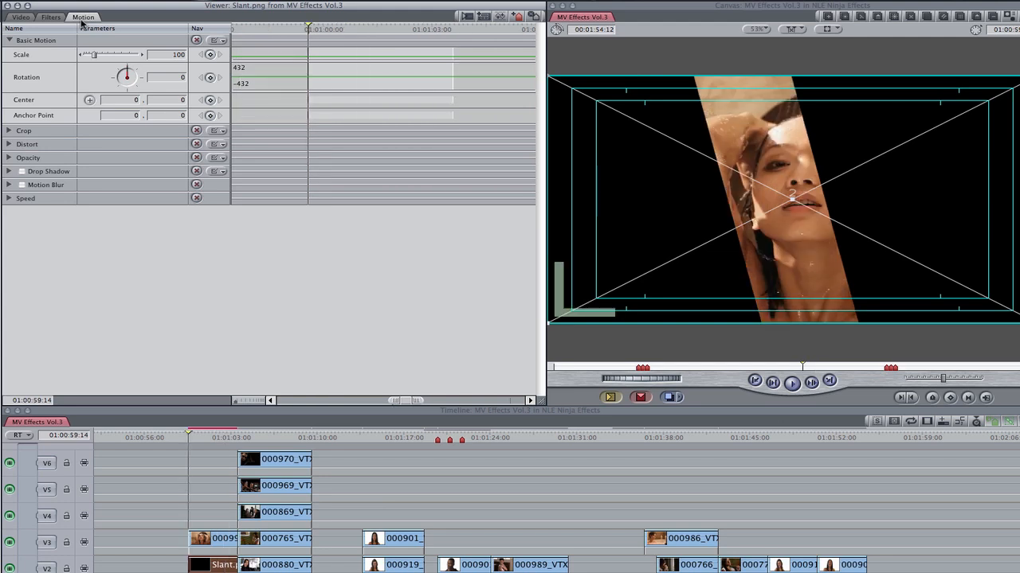
{"action": "left_click", "coordinate": [210, 99]}
{"action": "left_click_drag", "start_coordinate": [836, 178], "coordinate": [478, 180]}
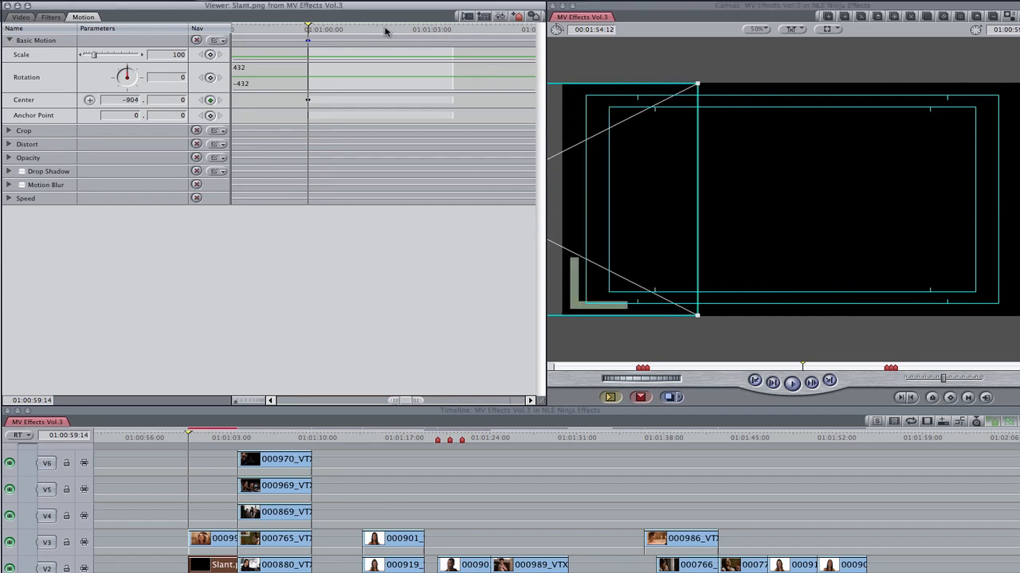
Add a center keyframe at the end of the Slant.png clip and set its horizontal position to 904
{"action": "left_click_drag", "start_coordinate": [382, 32], "coordinate": [448, 29]}
{"action": "left_click", "coordinate": [210, 100]}
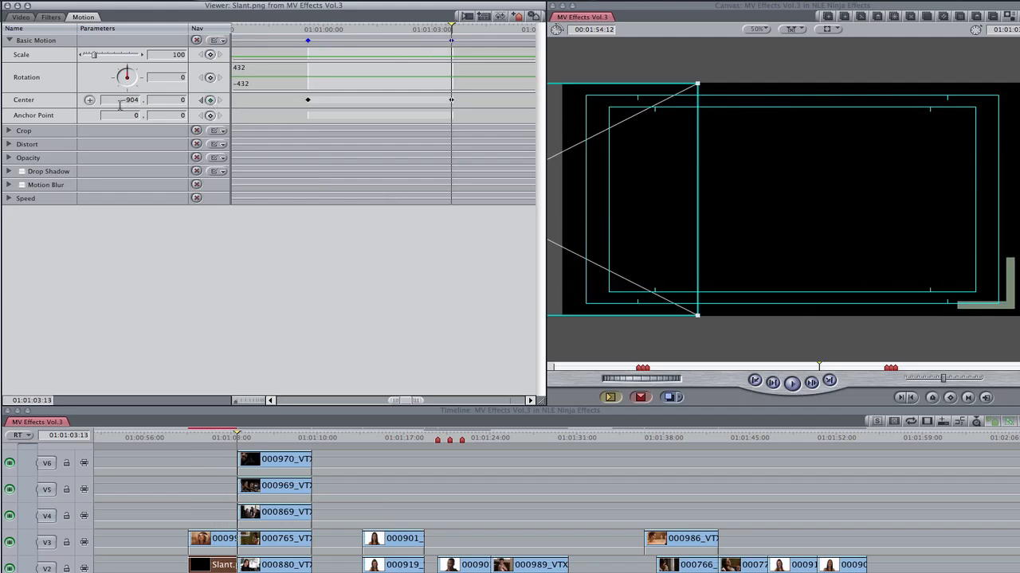
{"action": "left_click", "coordinate": [127, 101]}
{"action": "type", "text": "904"}
{"action": "key", "text": "Return"}
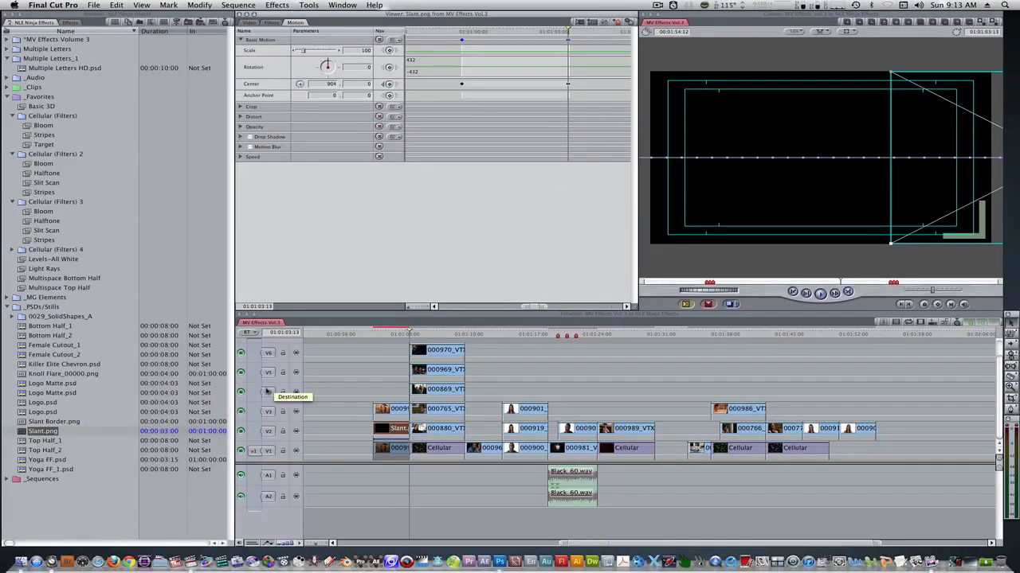
Place Slant Border.png on V4 above the matte clips and view it partway through the matte's movement
{"action": "left_click_drag", "start_coordinate": [50, 421], "coordinate": [382, 389]}
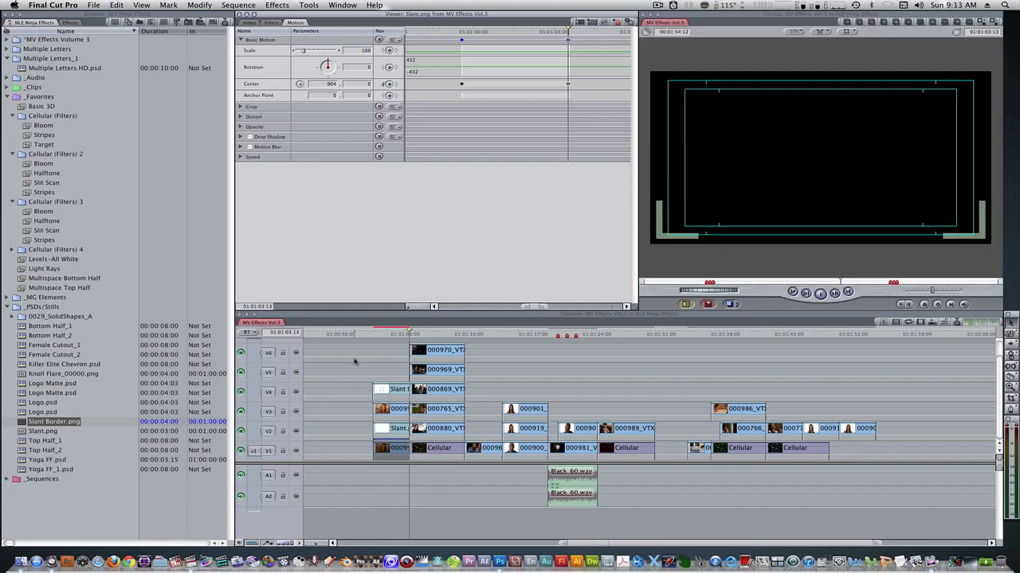
{"action": "double_click", "coordinate": [394, 389]}
{"action": "left_click", "coordinate": [389, 334]}
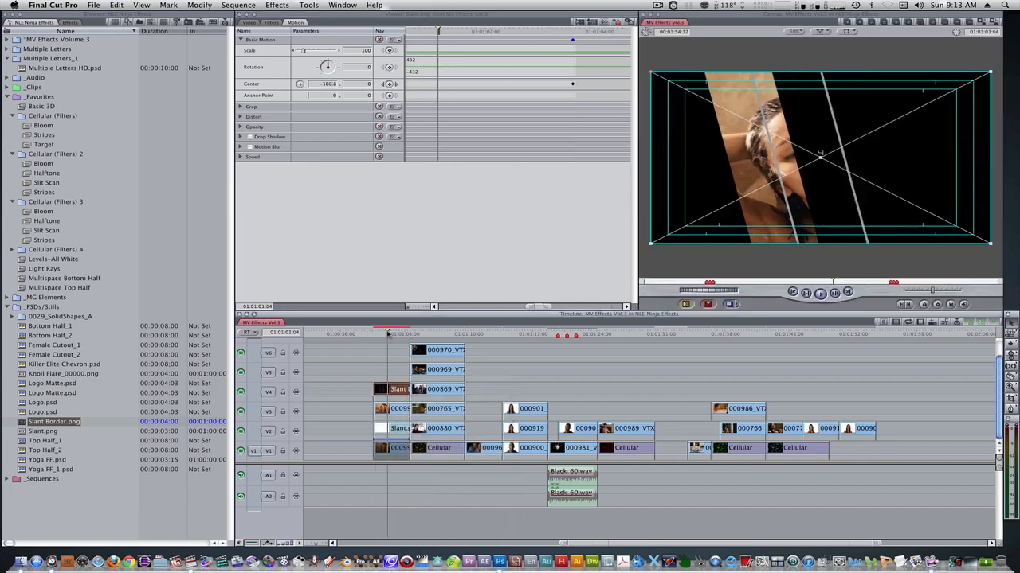
Copy the V2 Slant.png clip and paste only its Basic Motion attributes onto the V4 Slant Border.png clip
{"action": "key", "text": "super+c"}
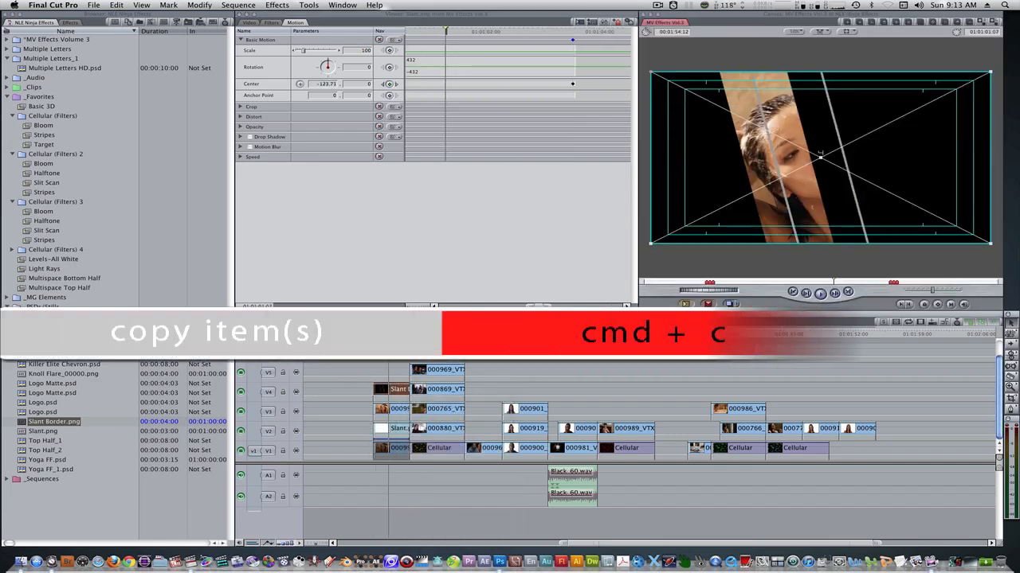
{"action": "left_click", "coordinate": [401, 431]}
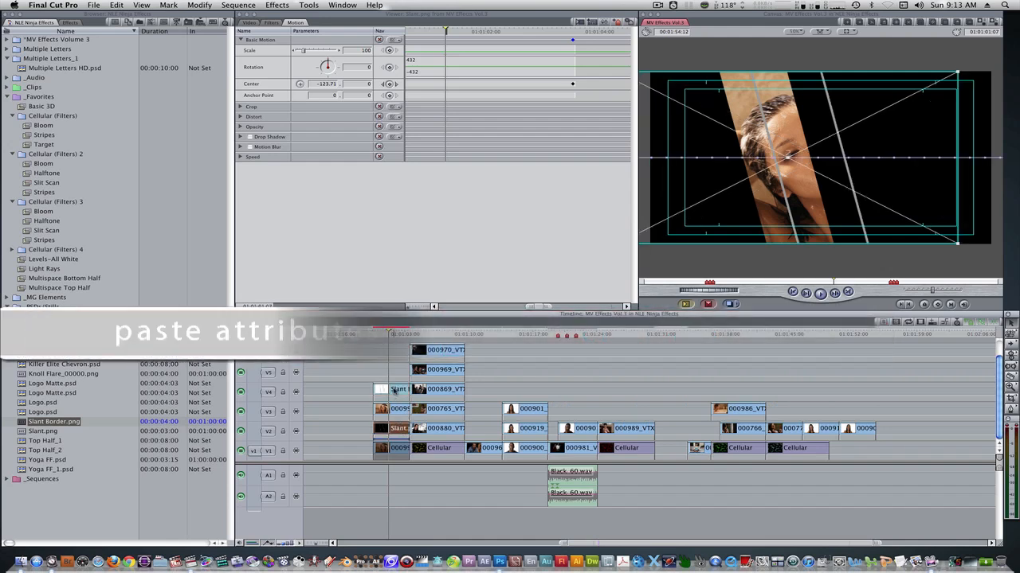
{"action": "left_click", "coordinate": [393, 390]}
{"action": "key", "text": "alt+v"}
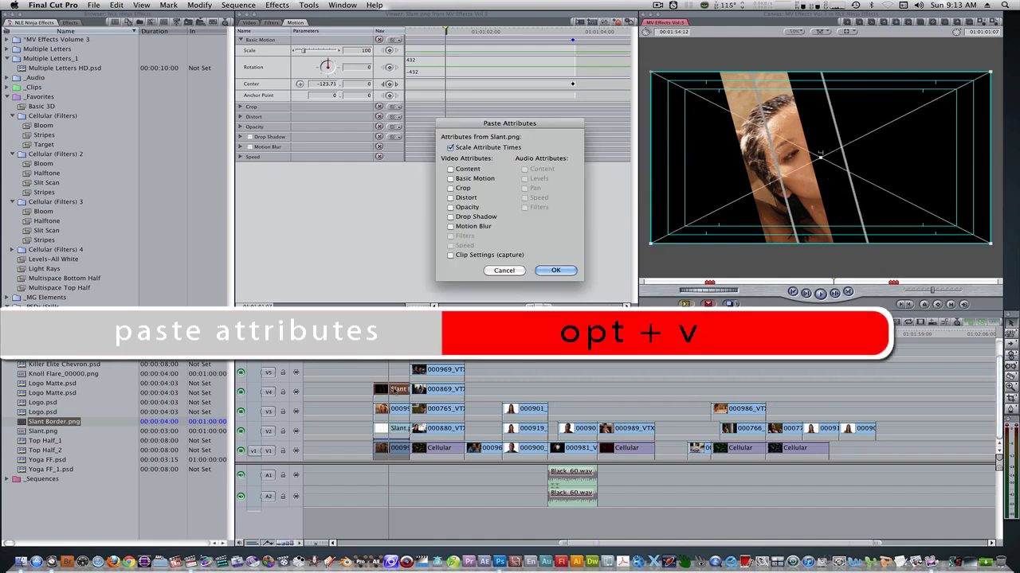
{"action": "left_click", "coordinate": [451, 178]}
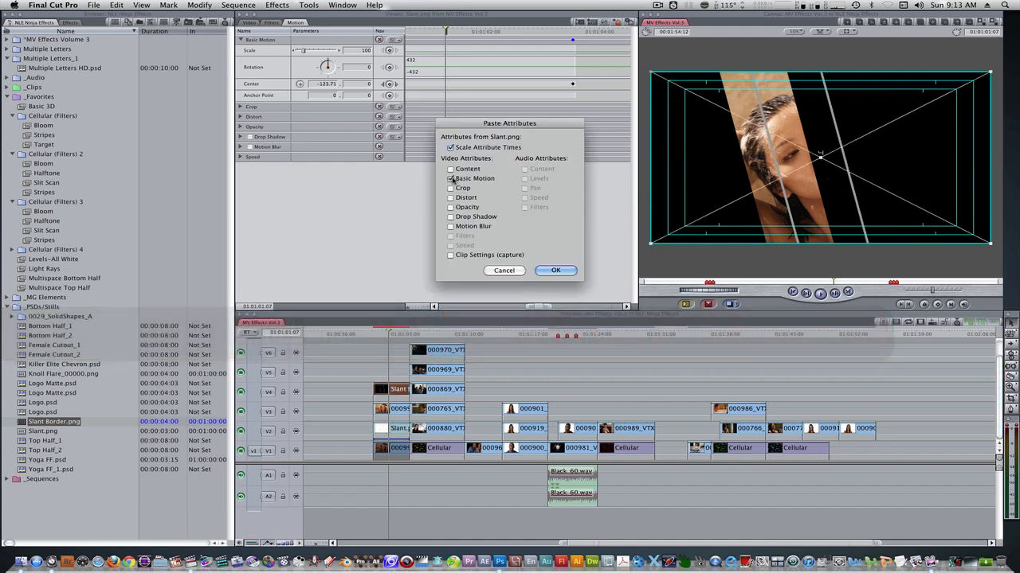
{"action": "left_click", "coordinate": [556, 271]}
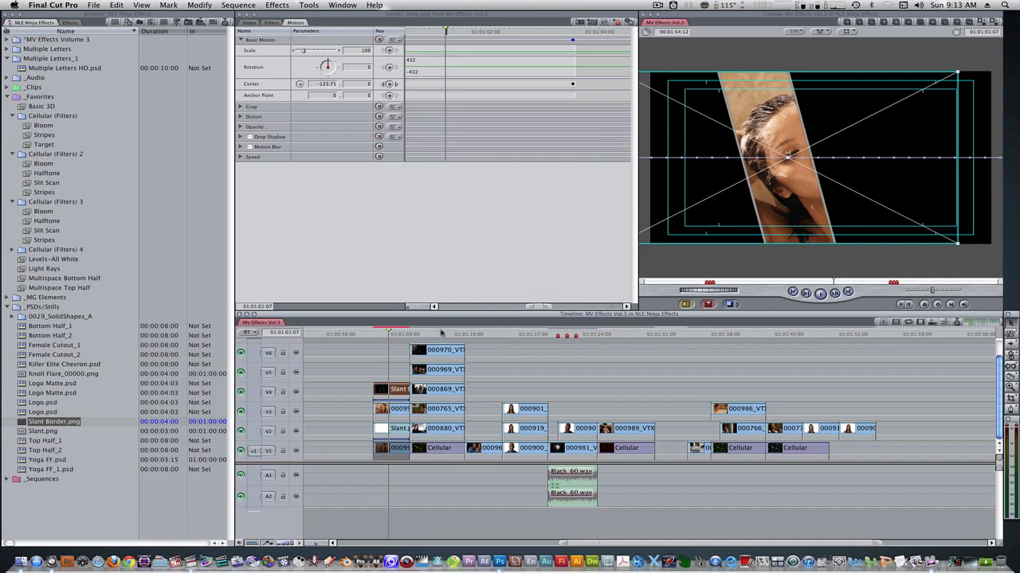
Set the scale of the V3 duplicate clip to 130 and check it inside the moving matte
{"action": "left_click", "coordinate": [377, 334]}
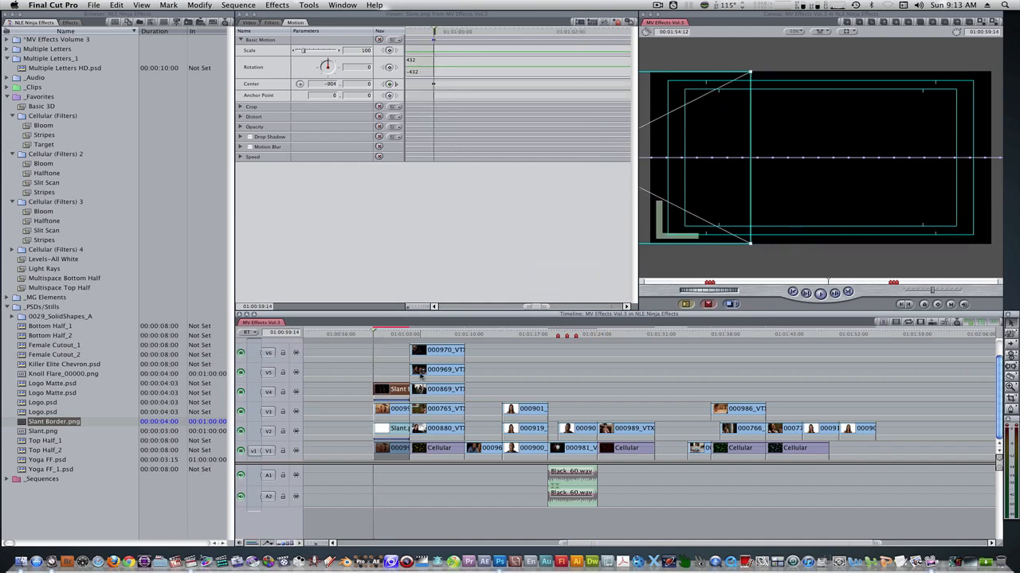
{"action": "double_click", "coordinate": [393, 409]}
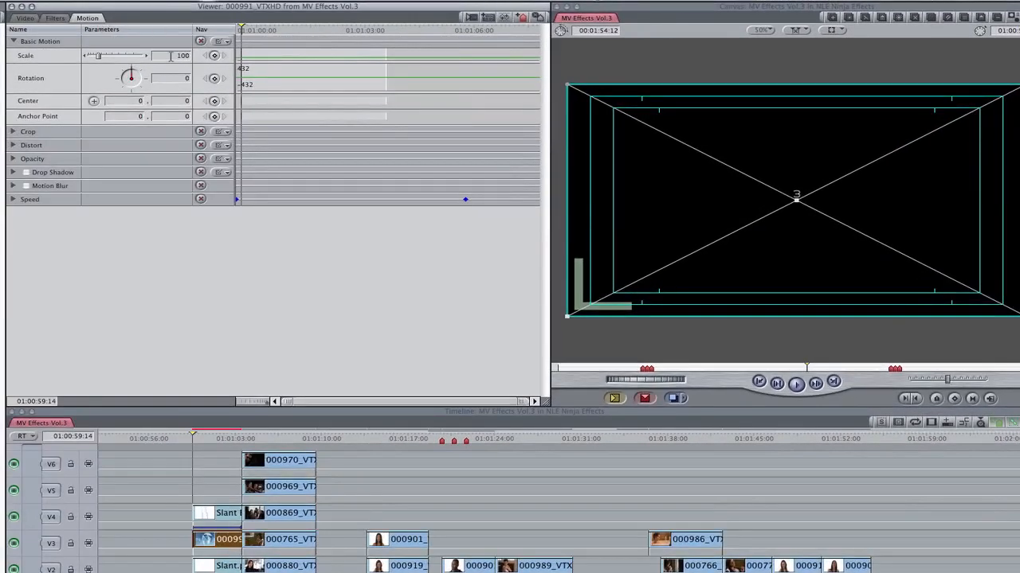
{"action": "type", "text": "130"}
{"action": "key", "text": "Return"}
{"action": "left_click_drag", "start_coordinate": [199, 438], "coordinate": [213, 438]}
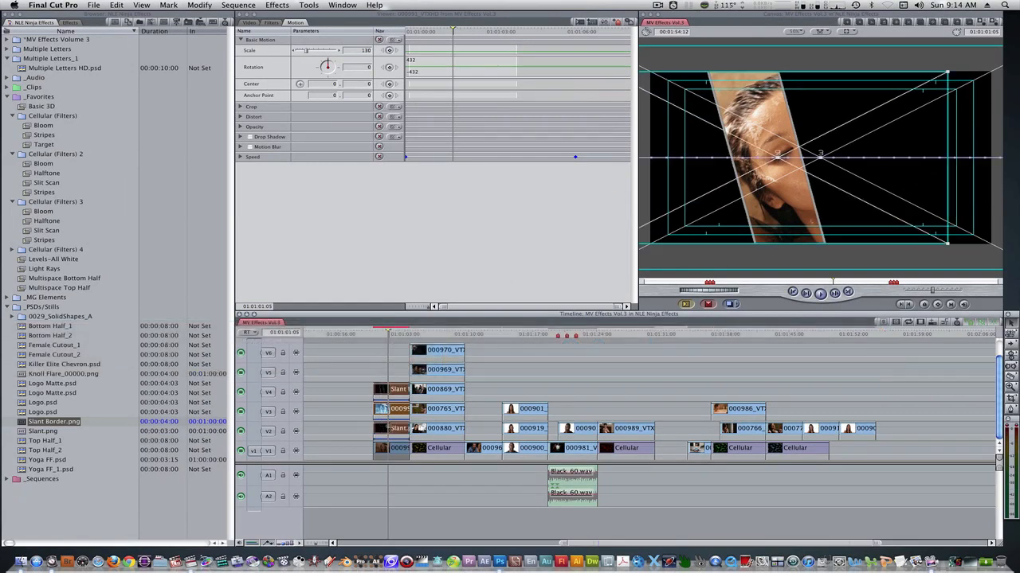
Nest the selected V2, V3 and V4 matte clips as "Moving Matte_" and preview the nested movement
{"action": "key", "text": "alt+c"}
{"action": "type", "text": "Moving Matte_"}
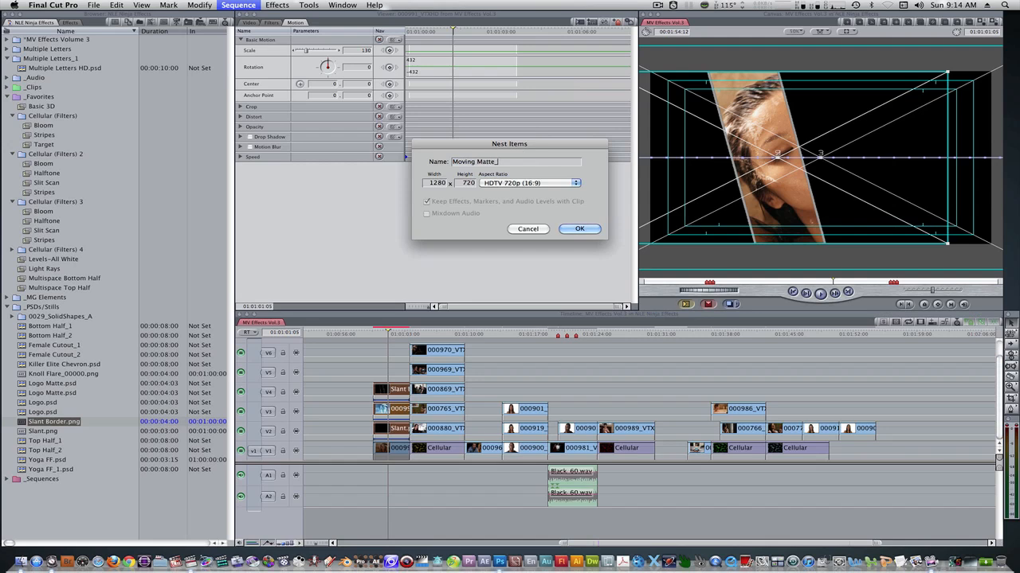
{"action": "key", "text": "Return"}
{"action": "left_click_drag", "start_coordinate": [376, 328], "coordinate": [388, 330]}
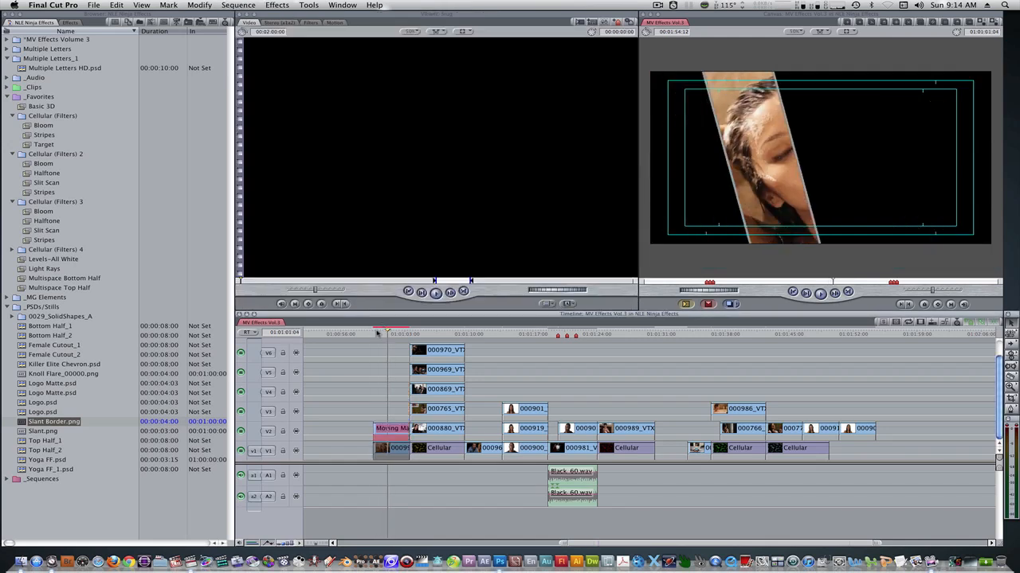
Re-enable the V1 shower clip and crop its upper and lower edges evenly to form a horizontal band
{"action": "left_click", "coordinate": [392, 449]}
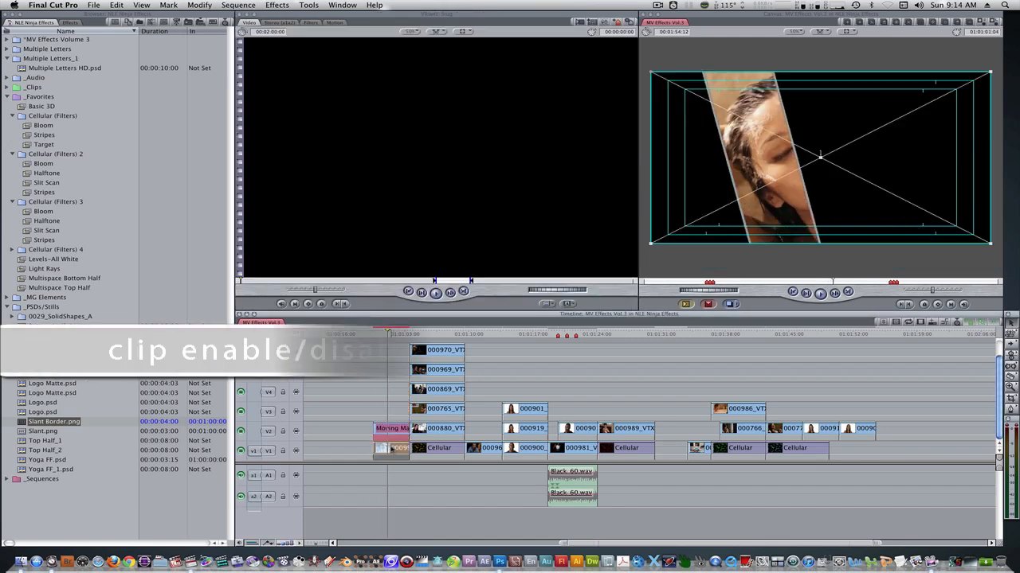
{"action": "key", "text": "ctrl+b"}
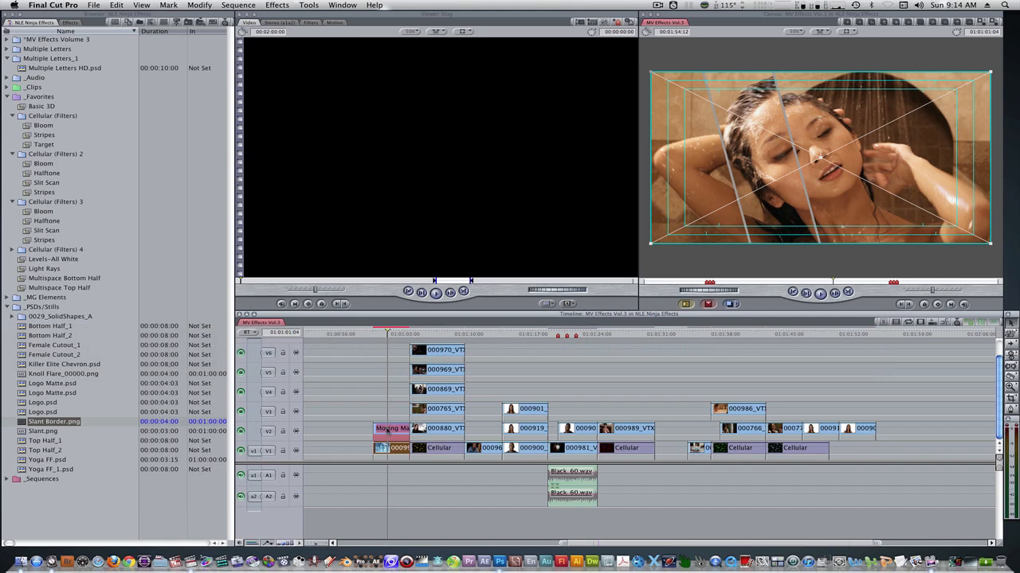
{"action": "key", "text": "c"}
{"action": "left_click_drag", "start_coordinate": [851, 243], "coordinate": [851, 194]}
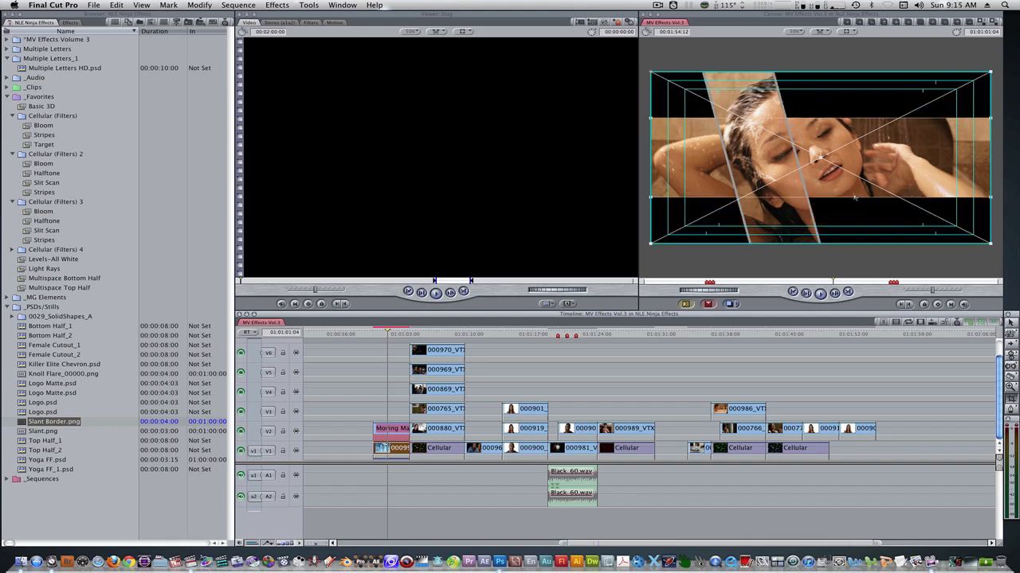
Refine the shower clip's crop to 31.13 for Top and 35 for Bottom
{"action": "double_click", "coordinate": [850, 186]}
{"action": "left_click", "coordinate": [297, 23]}
{"action": "type", "text": "31.11"}
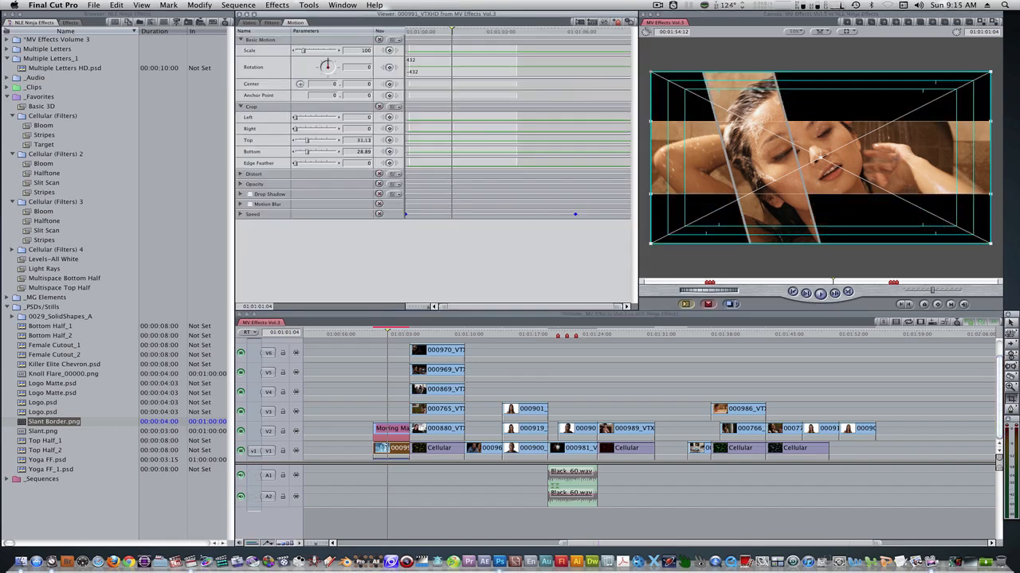
{"action": "key", "text": "Tab"}
{"action": "type", "text": "35"}
{"action": "key", "text": "Return"}
{"action": "left_click", "coordinate": [386, 470]}
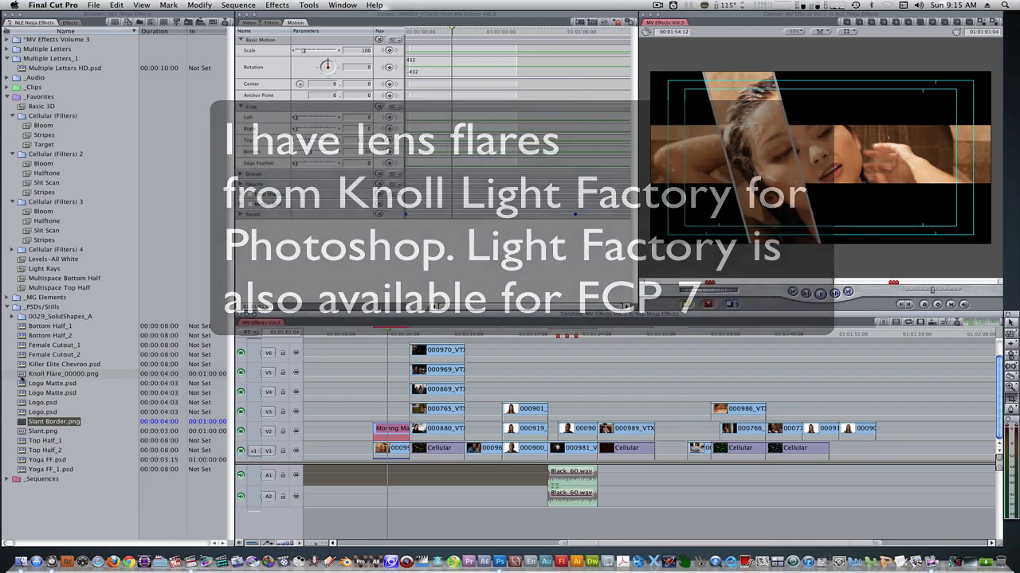
Place Knoll Flare_00000.png on V3 above the Moving Matte nest and duplicate it onto V4
{"action": "left_click", "coordinate": [22, 374]}
{"action": "double_click", "coordinate": [22, 374]}
{"action": "left_click_drag", "start_coordinate": [272, 153], "coordinate": [379, 411]}
{"action": "left_click", "coordinate": [392, 333]}
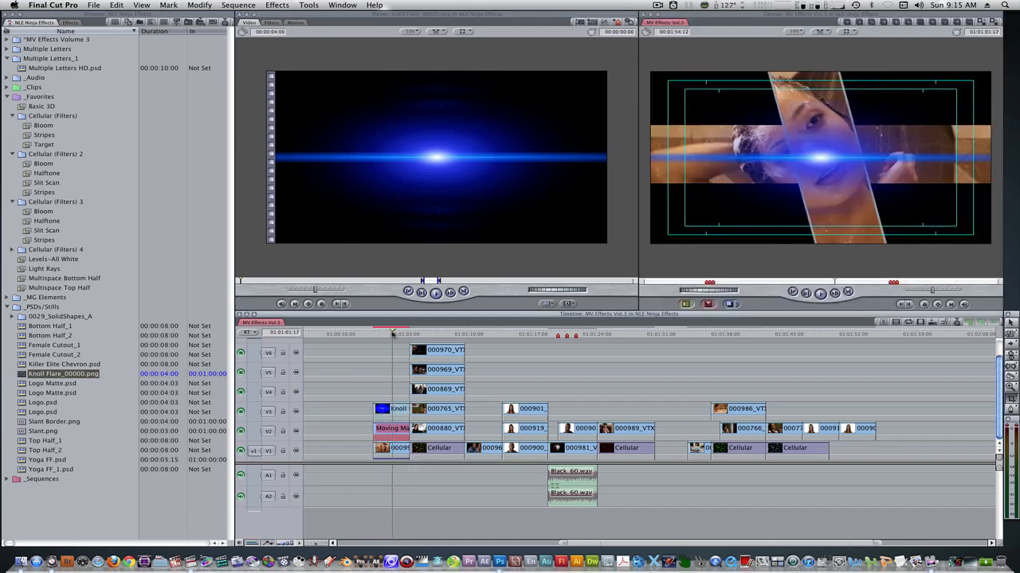
{"action": "left_click", "coordinate": [392, 411]}
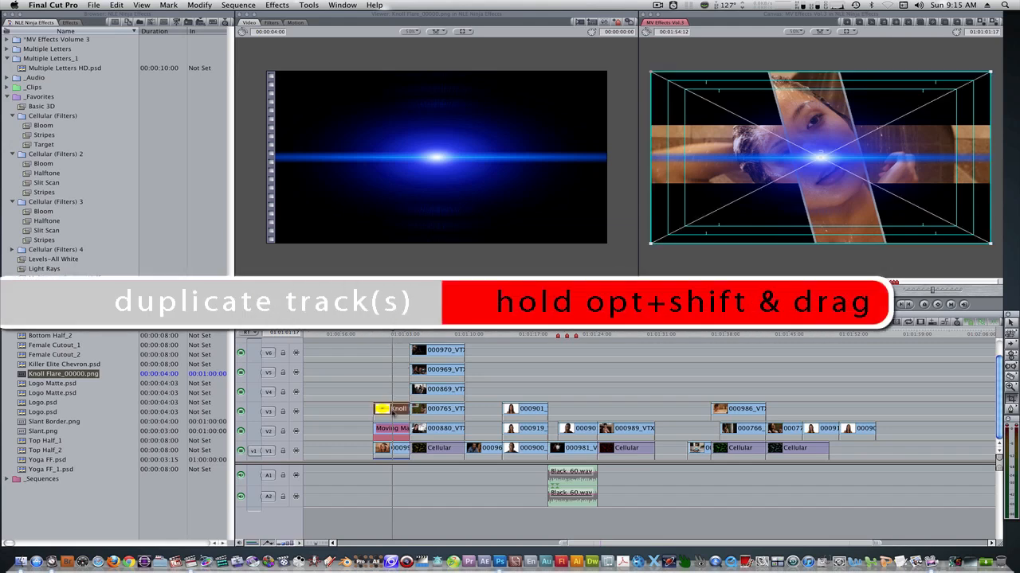
{"action": "left_click_drag", "start_coordinate": [392, 411], "coordinate": [394, 395]}
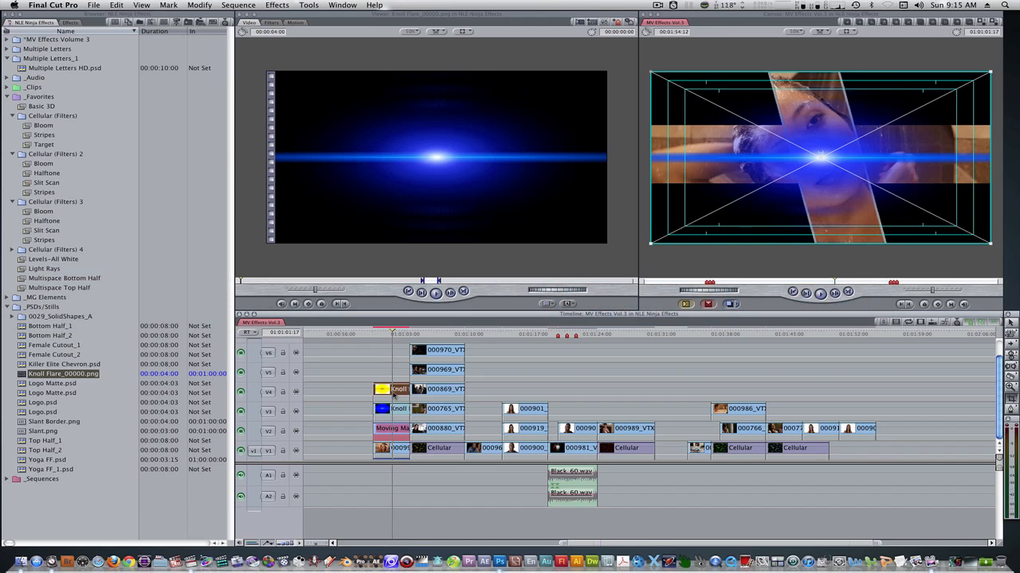
Set the V4 Knoll Flare duplicate's scale to 115 and its opacity to 78
{"action": "double_click", "coordinate": [395, 394]}
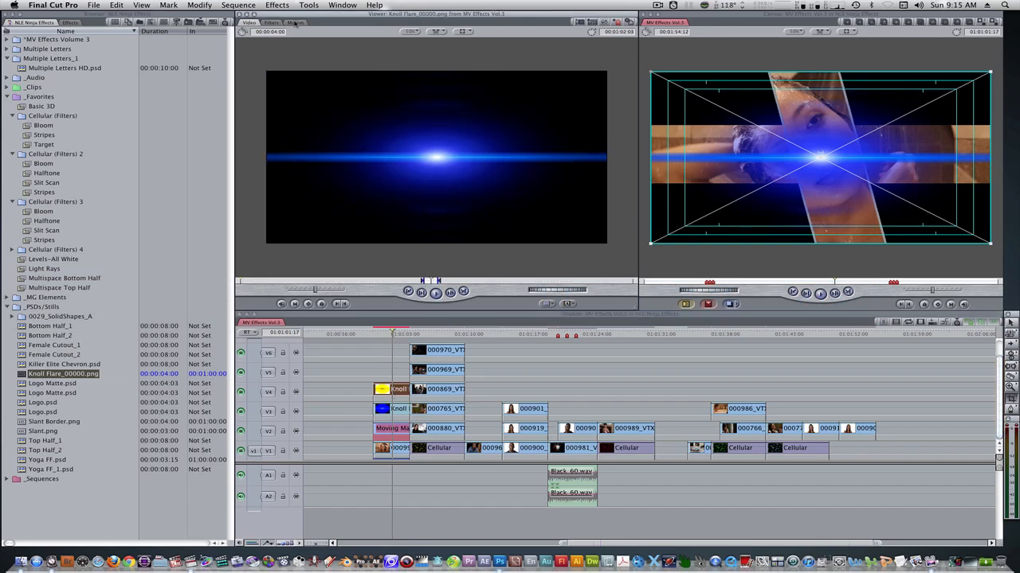
{"action": "left_click", "coordinate": [295, 22]}
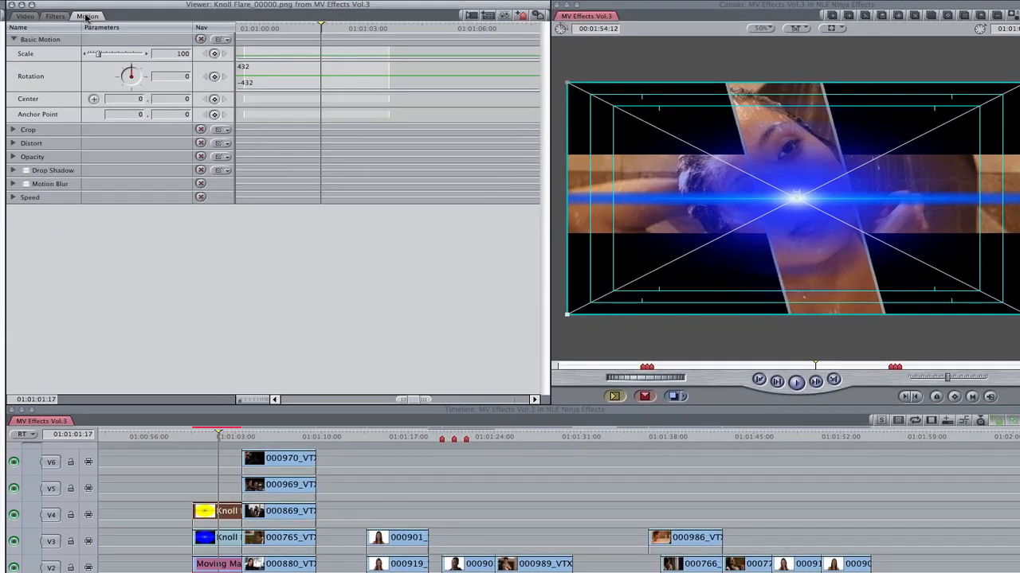
{"action": "left_click", "coordinate": [173, 54]}
{"action": "key", "text": "Return"}
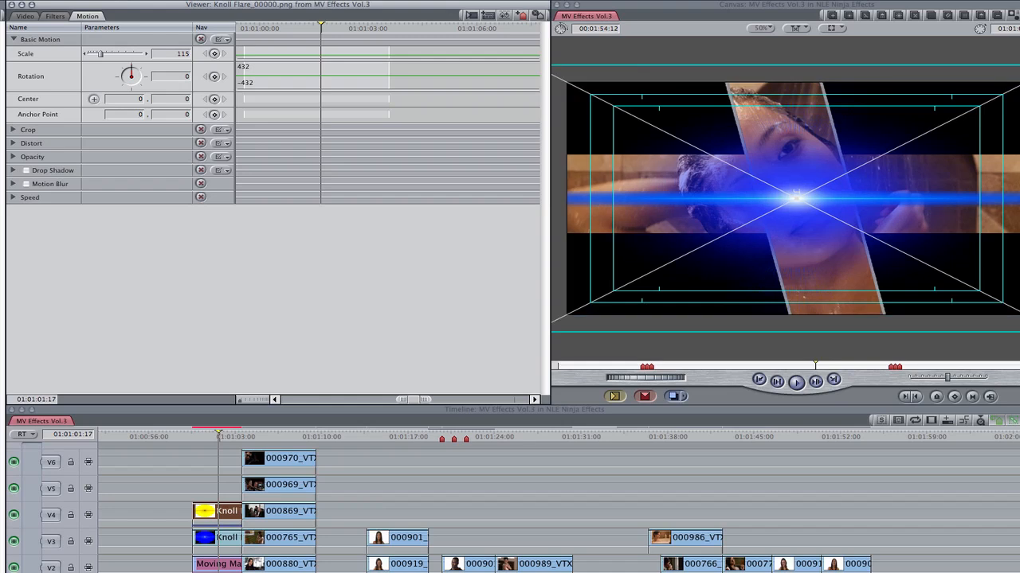
{"action": "left_click", "coordinate": [13, 156]}
{"action": "left_click", "coordinate": [170, 171]}
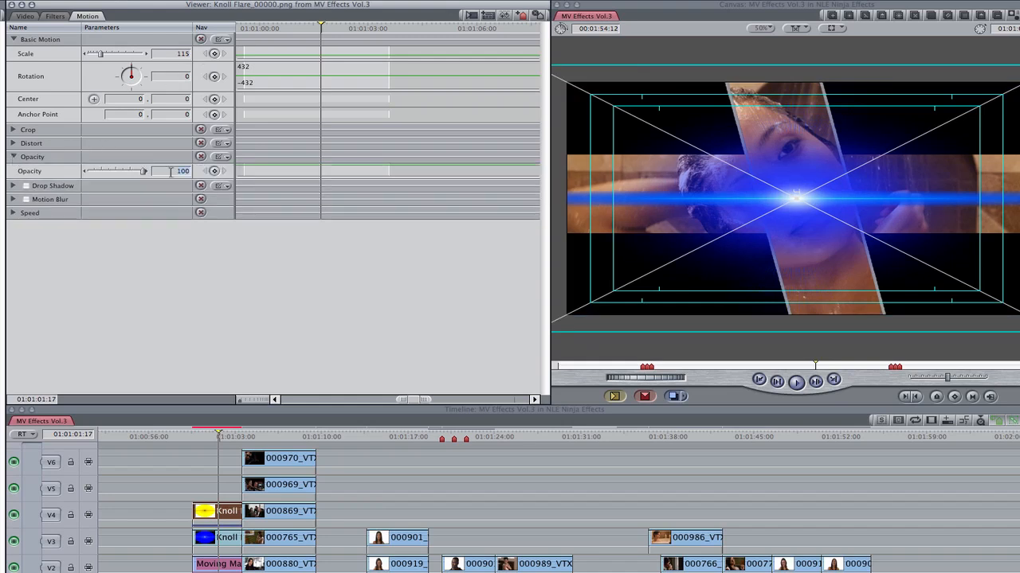
{"action": "type", "text": "78"}
{"action": "key", "text": "Return"}
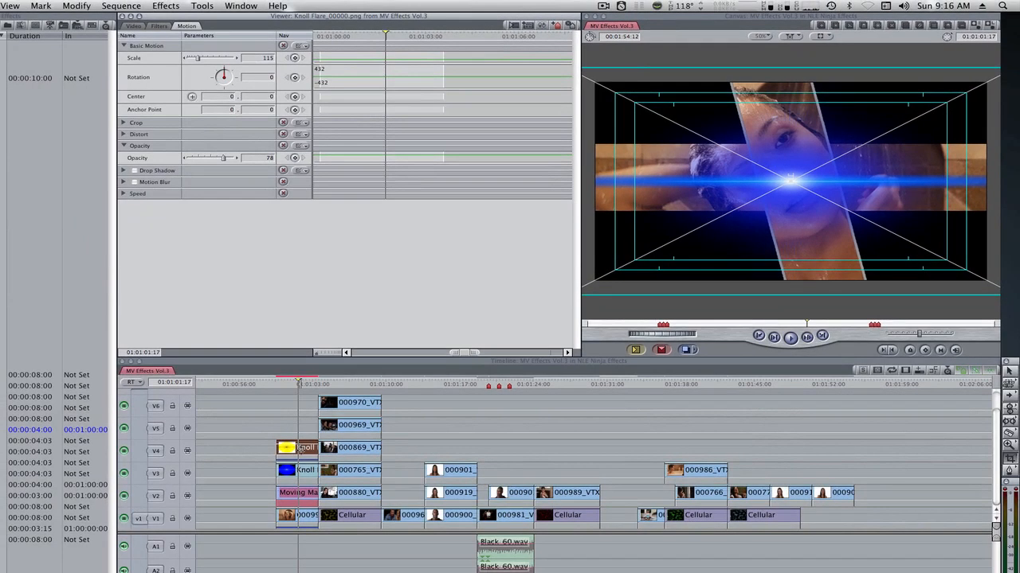
Copy the V4 flare and paste only its Basic Motion and Opacity attributes onto the V3 flare
{"action": "right_click", "coordinate": [300, 447]}
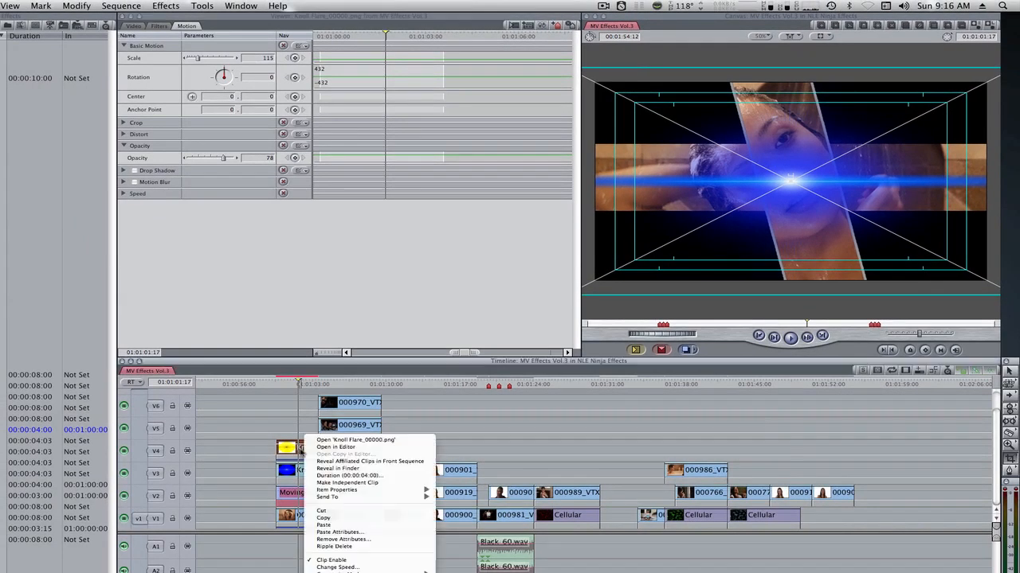
{"action": "left_click", "coordinate": [323, 518]}
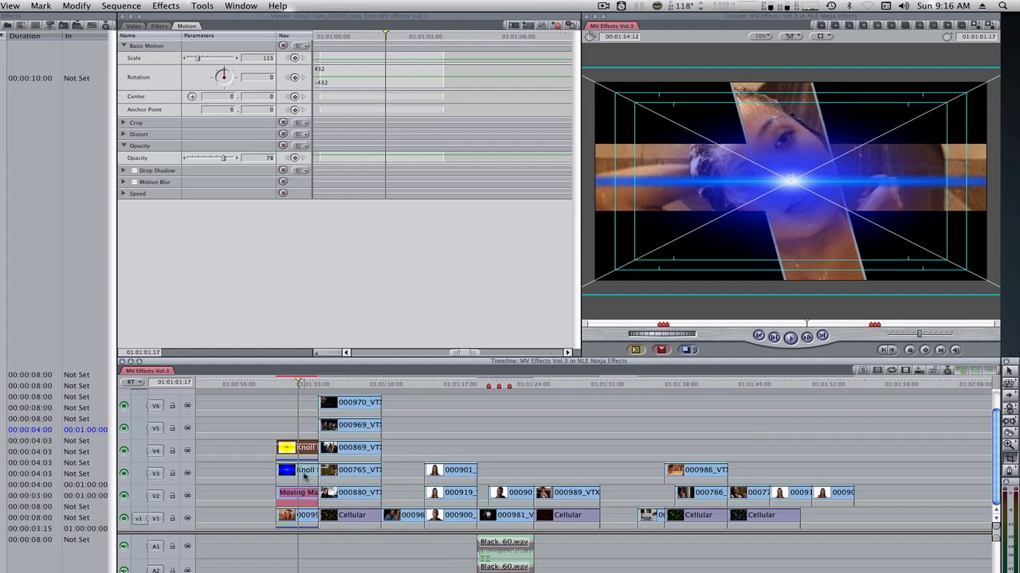
{"action": "left_click", "coordinate": [306, 472]}
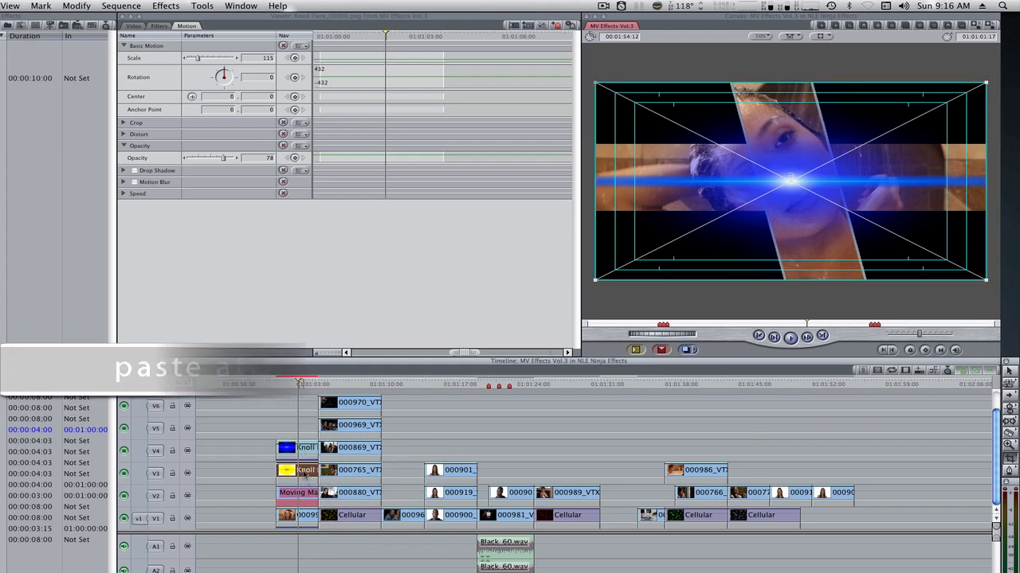
{"action": "key", "text": "alt+v"}
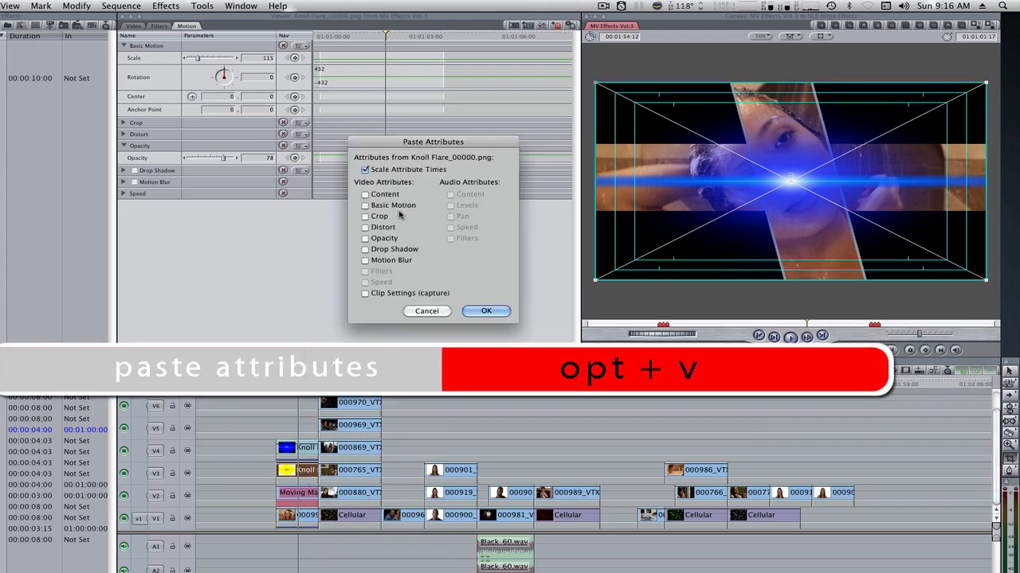
{"action": "left_click", "coordinate": [366, 205]}
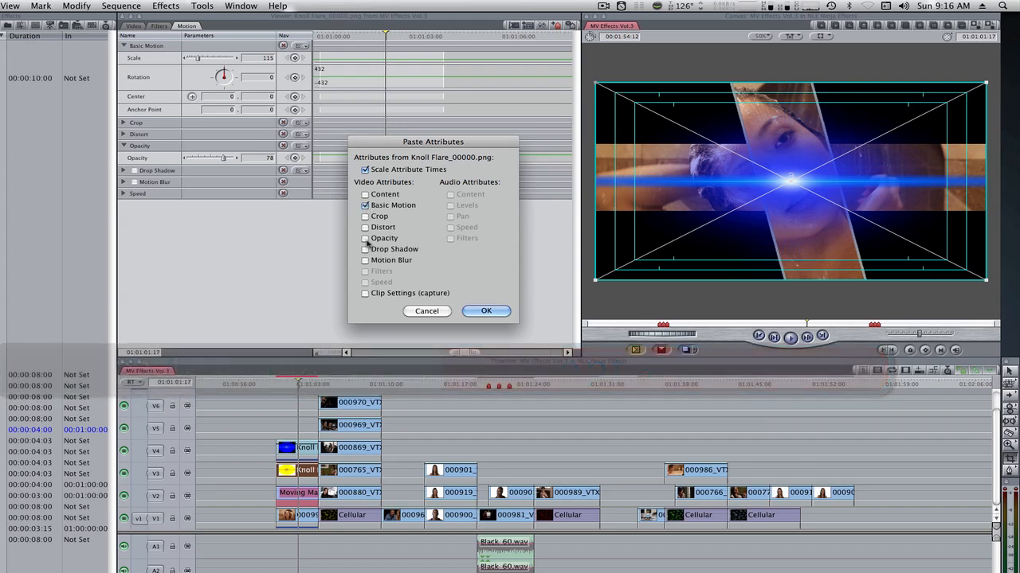
{"action": "left_click", "coordinate": [365, 238]}
{"action": "left_click", "coordinate": [485, 312]}
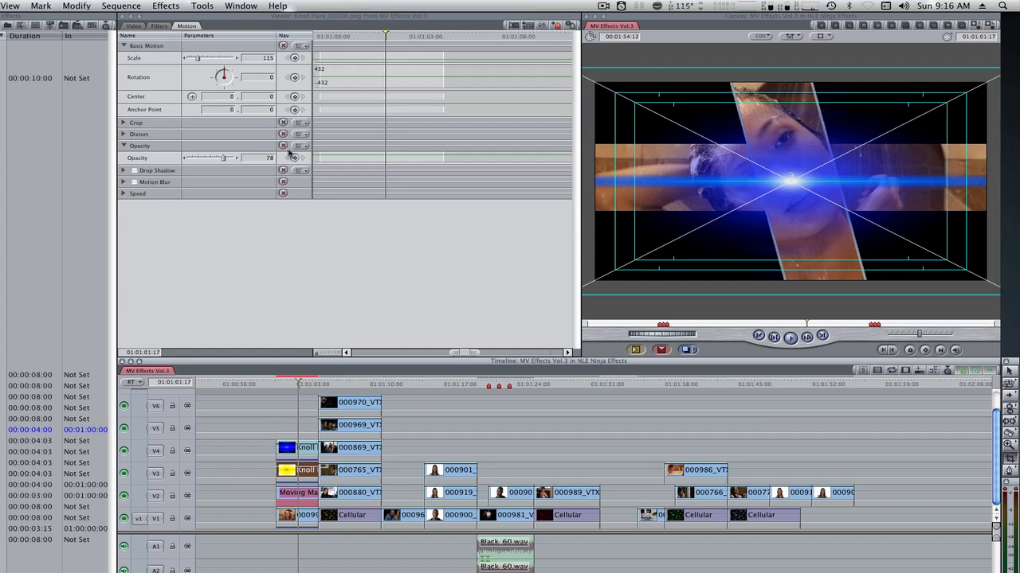
Move the V4 flare down and the V3 flare up to the lower and upper edges of the shower band
{"action": "double_click", "coordinate": [300, 482]}
{"action": "left_click_drag", "start_coordinate": [933, 182], "coordinate": [934, 217]}
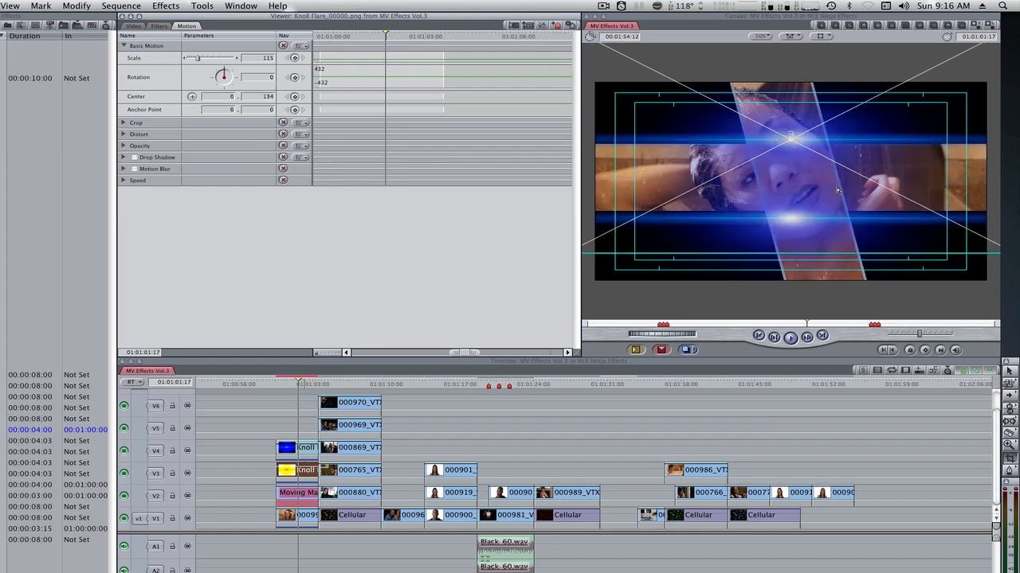
{"action": "double_click", "coordinate": [981, 107]}
Nudge the V3 flare down onto the band's upper edge and set the V4 flare's vertical center to 110
{"action": "left_click", "coordinate": [186, 26]}
{"action": "left_click_drag", "start_coordinate": [824, 189], "coordinate": [824, 193]}
{"action": "double_click", "coordinate": [824, 193]}
{"action": "left_click", "coordinate": [187, 26]}
{"action": "left_click", "coordinate": [258, 97]}
{"action": "type", "text": "110"}
{"action": "key", "text": "Return"}
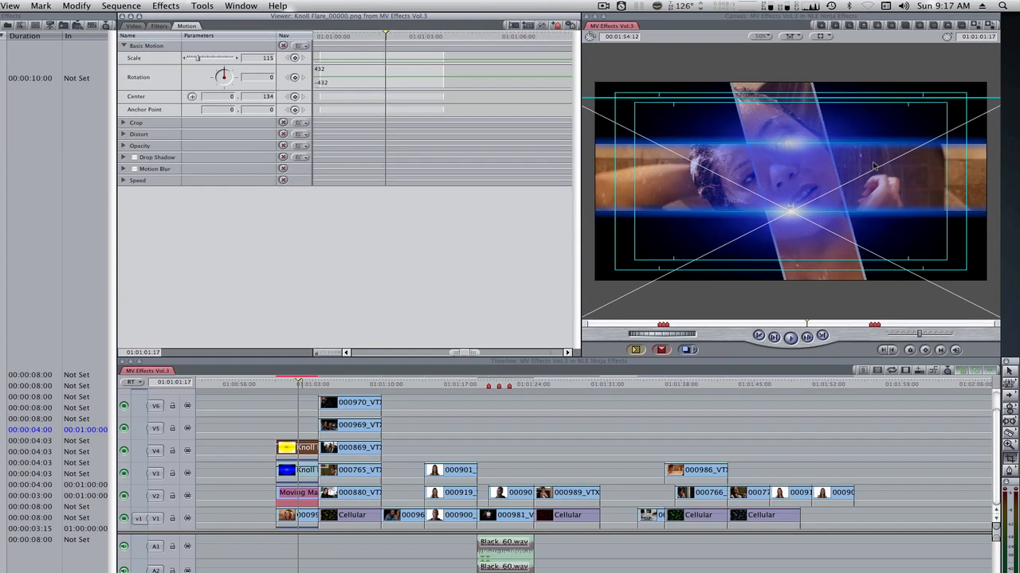
Render both Knoll Flare clips together with the Moving Matte nest and play back the finished effect
{"action": "left_click", "coordinate": [306, 414]}
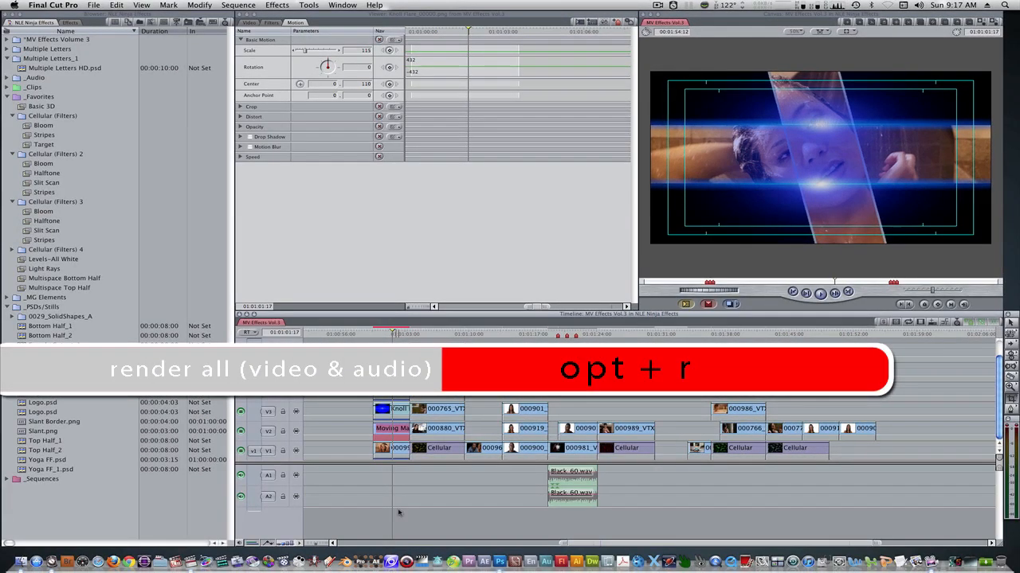
{"action": "left_click", "coordinate": [396, 434]}
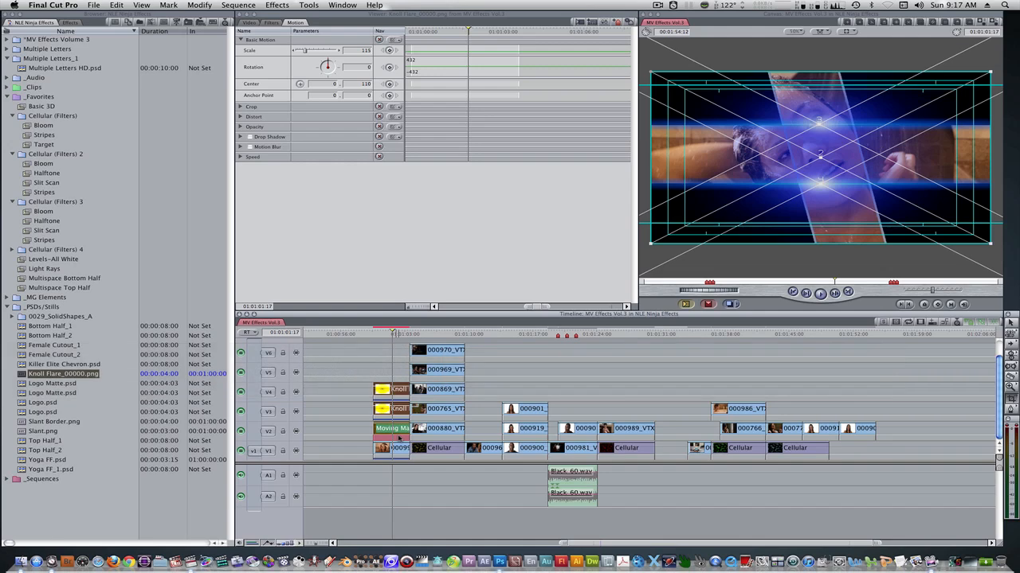
{"action": "key", "text": "super+r"}
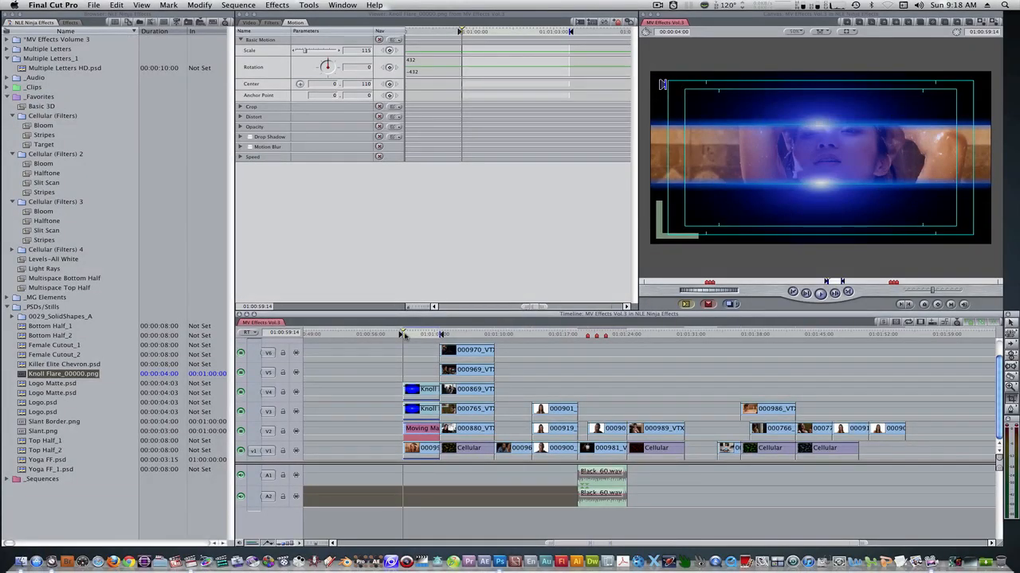
{"action": "key", "text": "space"}
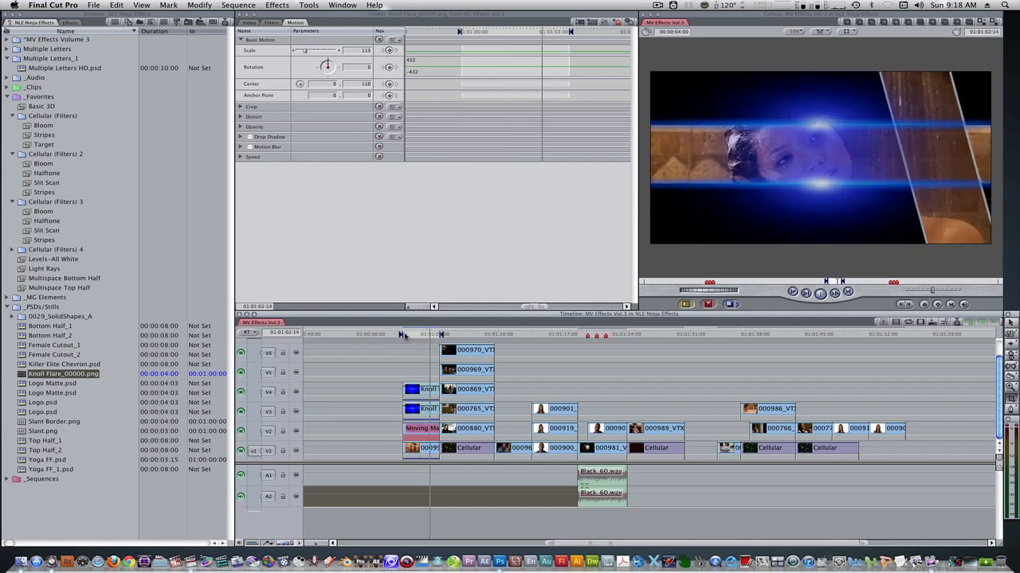
{"action": "key", "text": "space"}
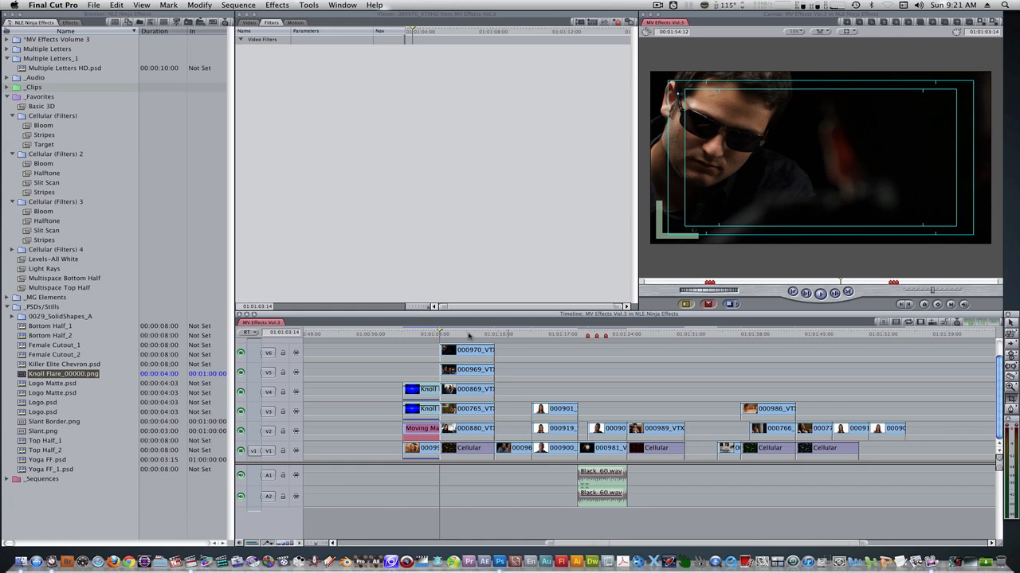
Apply the Basic 3D perspective filter to the V6 clip 000970_VTXHD and open its filter settings
{"action": "left_click", "coordinate": [62, 22]}
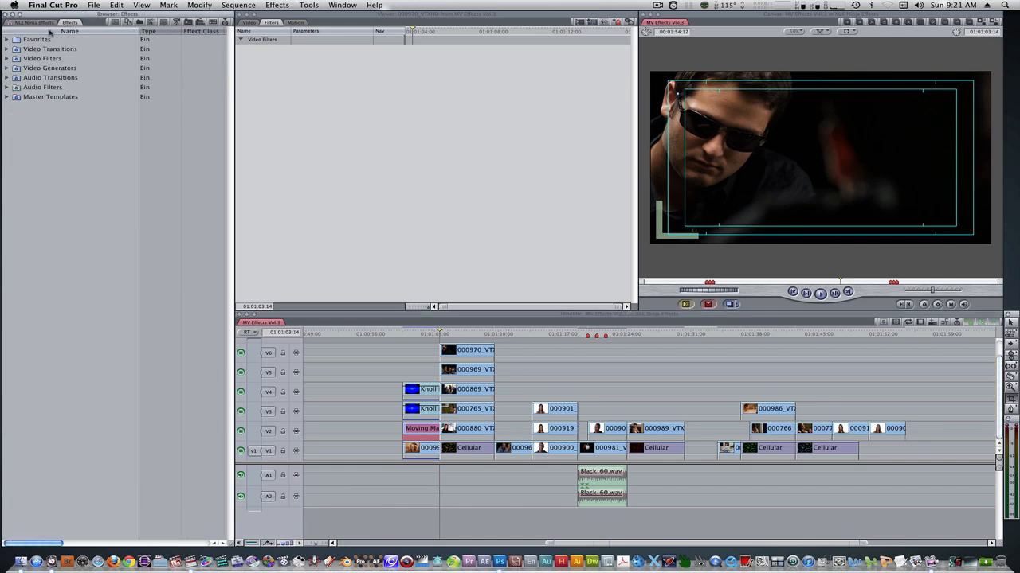
{"action": "left_click", "coordinate": [6, 58]}
{"action": "scroll", "coordinate": [63, 301], "scroll_direction": "down", "scroll_amount": 10}
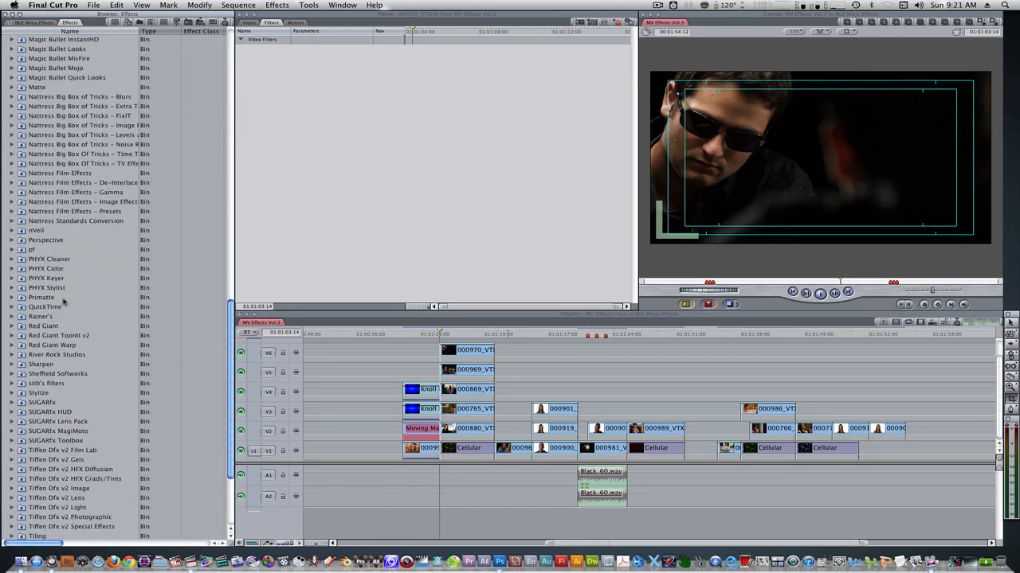
{"action": "left_click", "coordinate": [12, 240]}
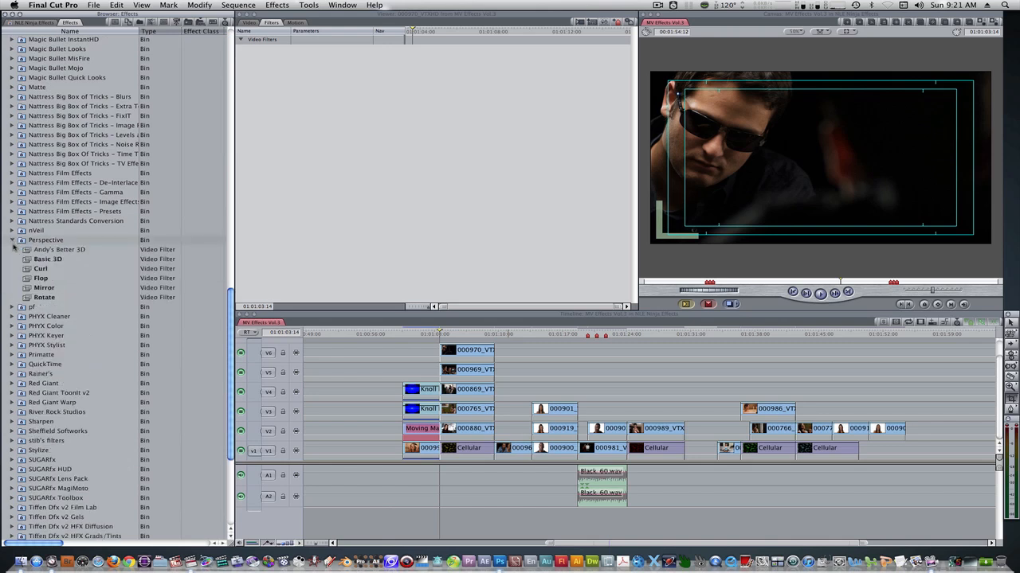
{"action": "left_click_drag", "start_coordinate": [40, 260], "coordinate": [472, 355]}
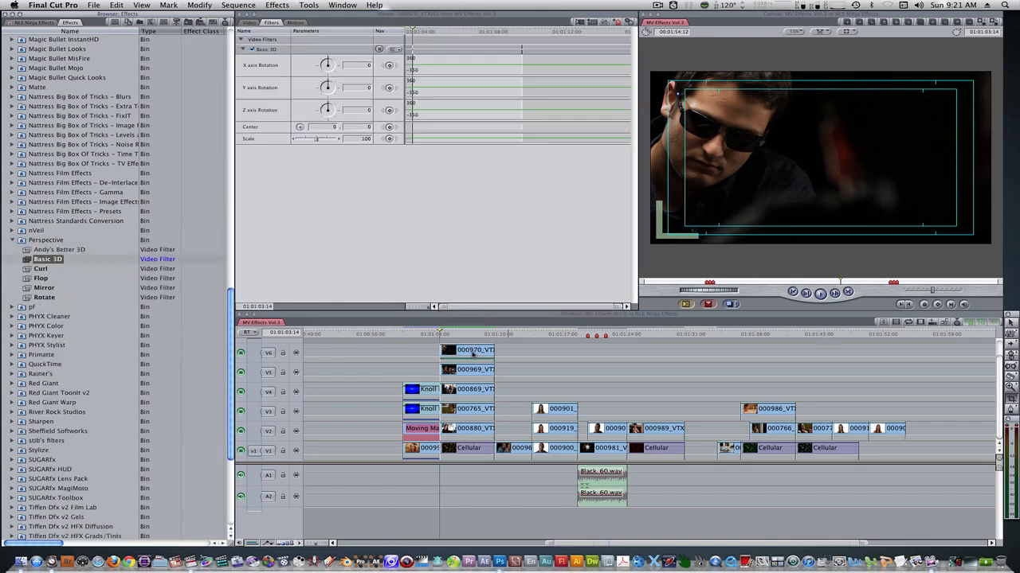
{"action": "double_click", "coordinate": [470, 360]}
{"action": "left_click", "coordinate": [268, 23]}
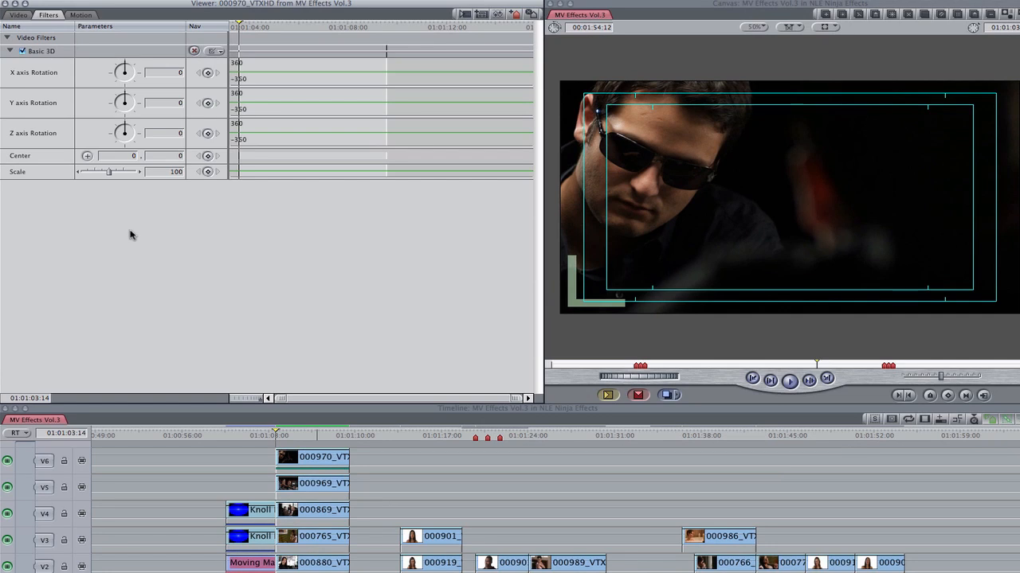
Add Basic 3D keyframes for Center and Scale at 01:01:03:19, five frames into the V6 clip
{"action": "left_click", "coordinate": [26, 397]}
{"action": "type", "text": "+5"}
{"action": "key", "text": "Return"}
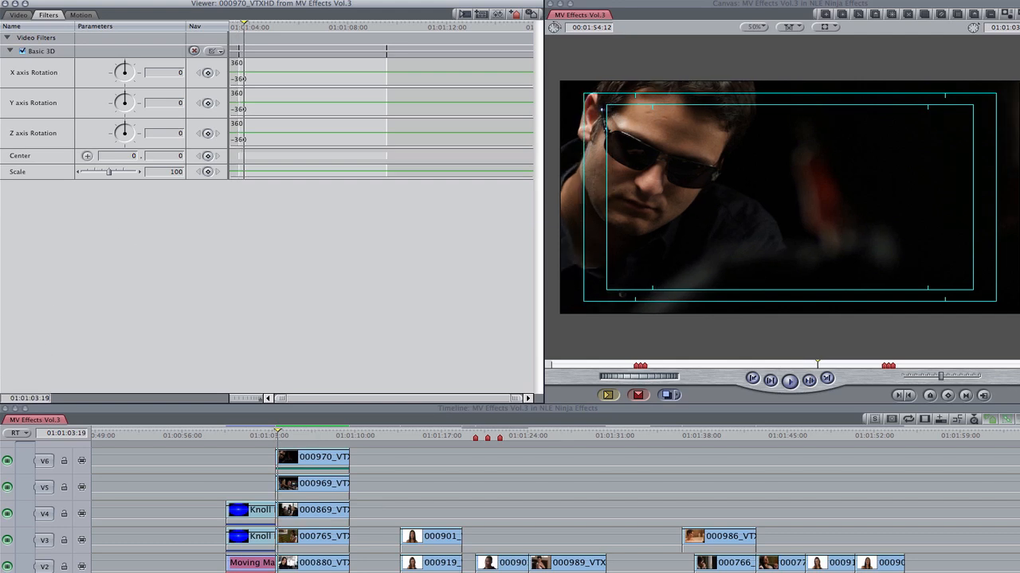
{"action": "left_click", "coordinate": [207, 156]}
{"action": "left_click", "coordinate": [209, 171]}
Add Basic 3D keyframes for Y axis Rotation, Center and Scale at 01:01:04:06 on the V6 clip
{"action": "type", "text": "+12"}
{"action": "key", "text": "Return"}
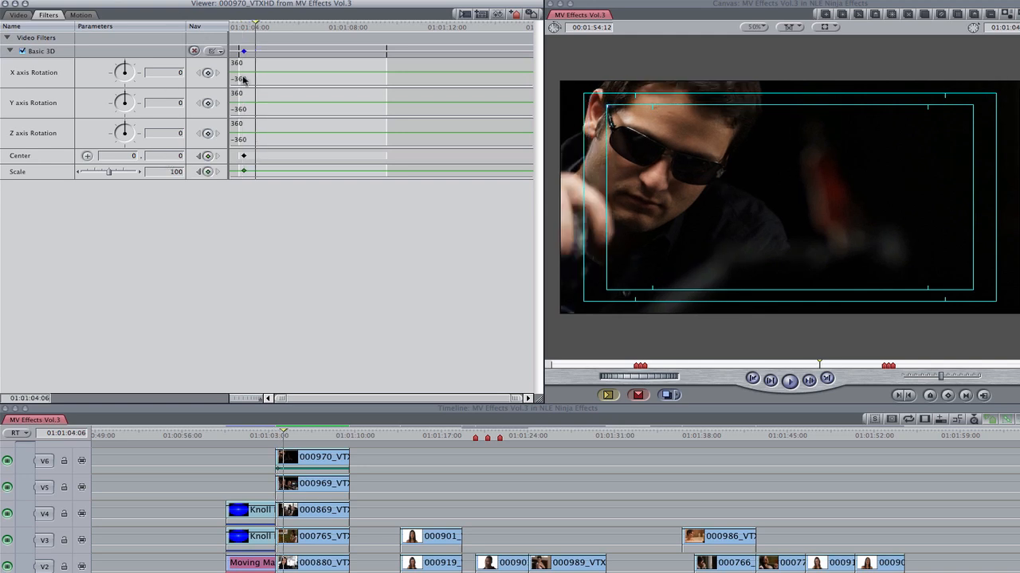
{"action": "left_click", "coordinate": [208, 102]}
{"action": "left_click", "coordinate": [207, 157]}
{"action": "left_click", "coordinate": [208, 172]}
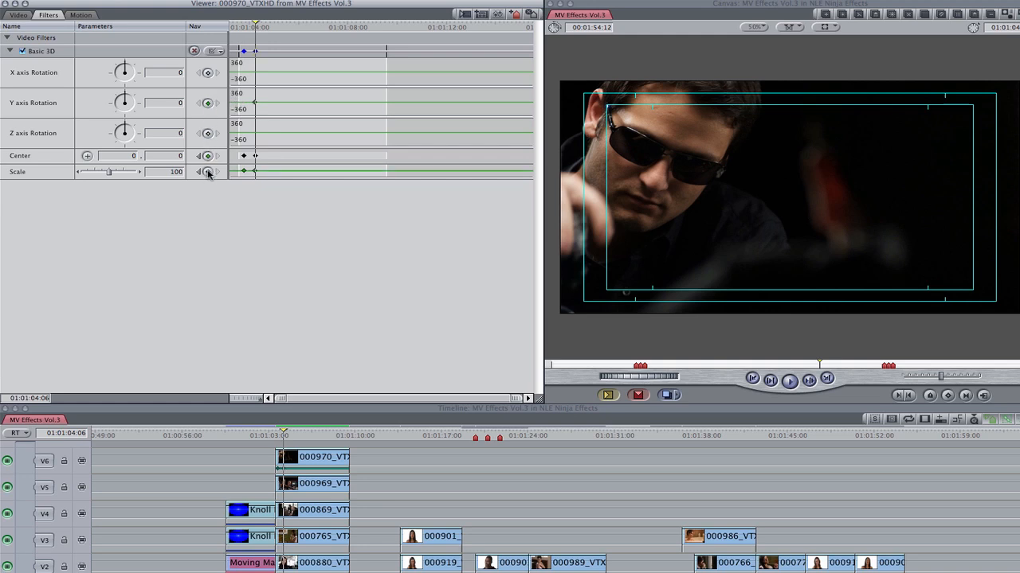
Add Basic 3D keyframes for Center and Scale at 01:01:04:17, eleven frames further into the V6 clip
{"action": "type", "text": "+11"}
{"action": "key", "text": "Return"}
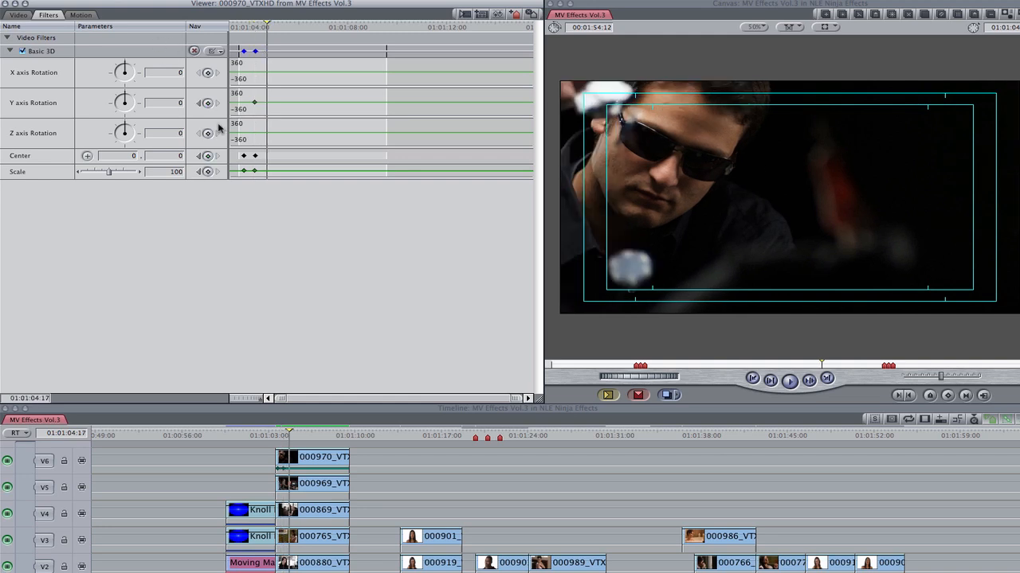
{"action": "left_click", "coordinate": [206, 157]}
Add Basic 3D keyframes for Y axis Rotation, Center and Scale at 01:01:05:04 on the V6 clip
{"action": "type", "text": "+12"}
{"action": "key", "text": "Return"}
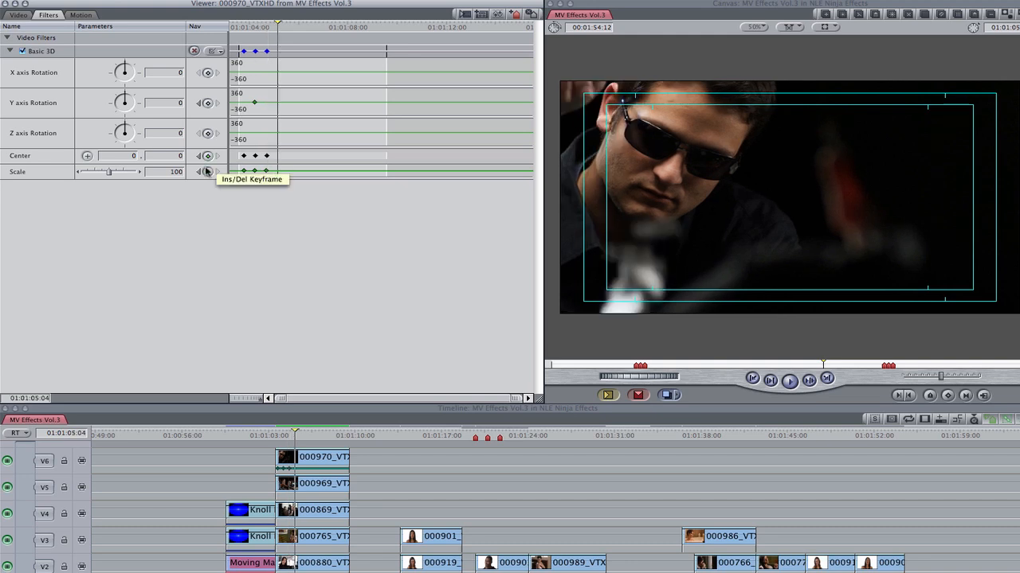
{"action": "left_click", "coordinate": [207, 102]}
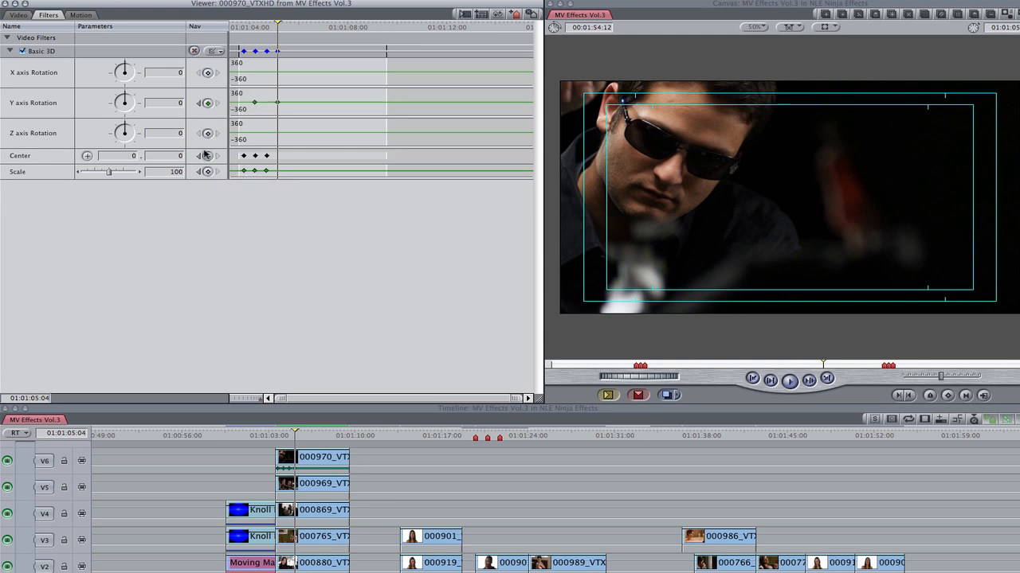
{"action": "left_click", "coordinate": [207, 157]}
{"action": "left_click", "coordinate": [207, 171]}
Set the V6 clip's Basic 3D Scale to 25 at the first keyframe and 50 at the second
{"action": "left_click_drag", "start_coordinate": [250, 31], "coordinate": [244, 32]}
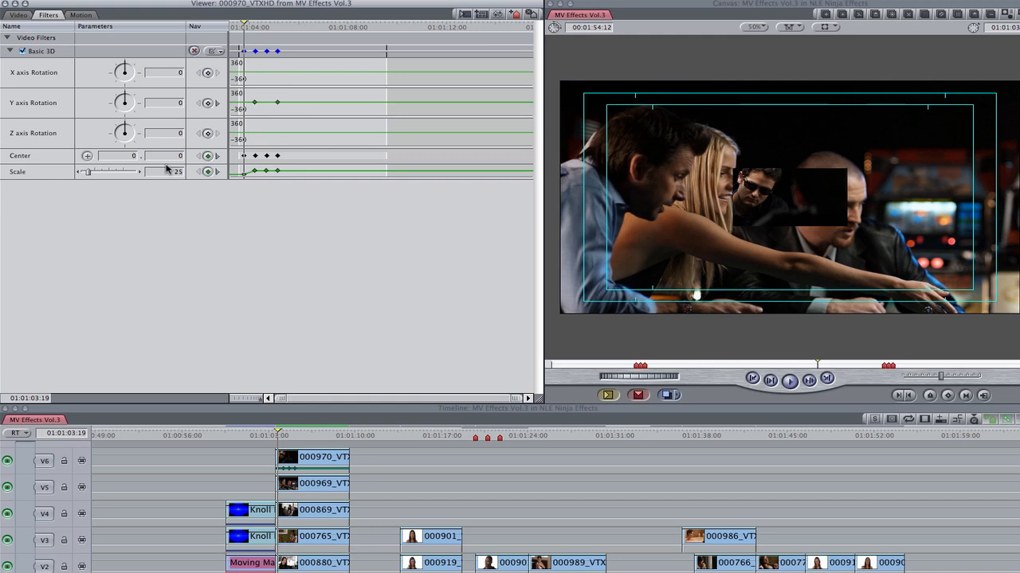
{"action": "key", "text": "shift+k"}
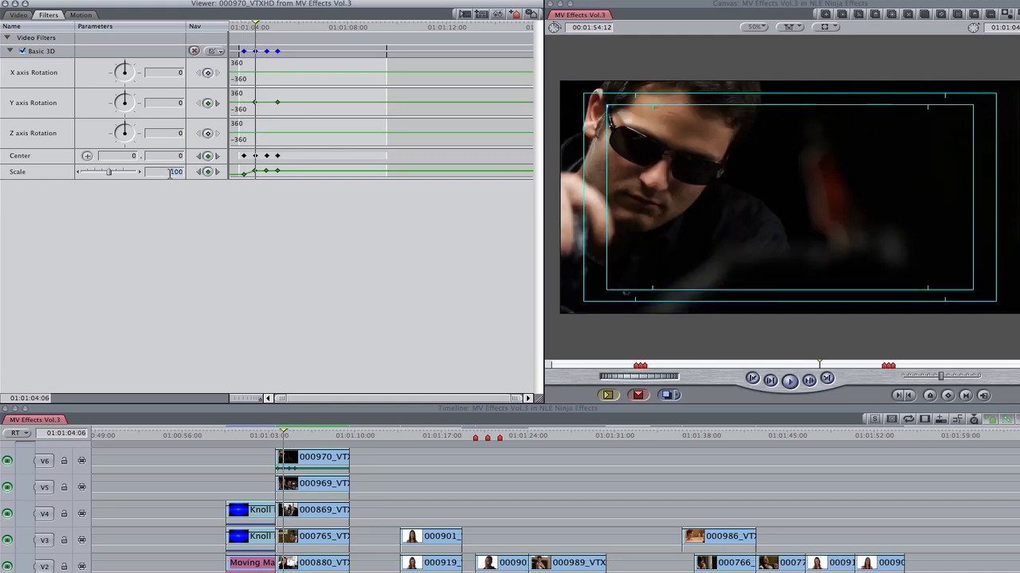
{"action": "type", "text": "50"}
{"action": "key", "text": "Return"}
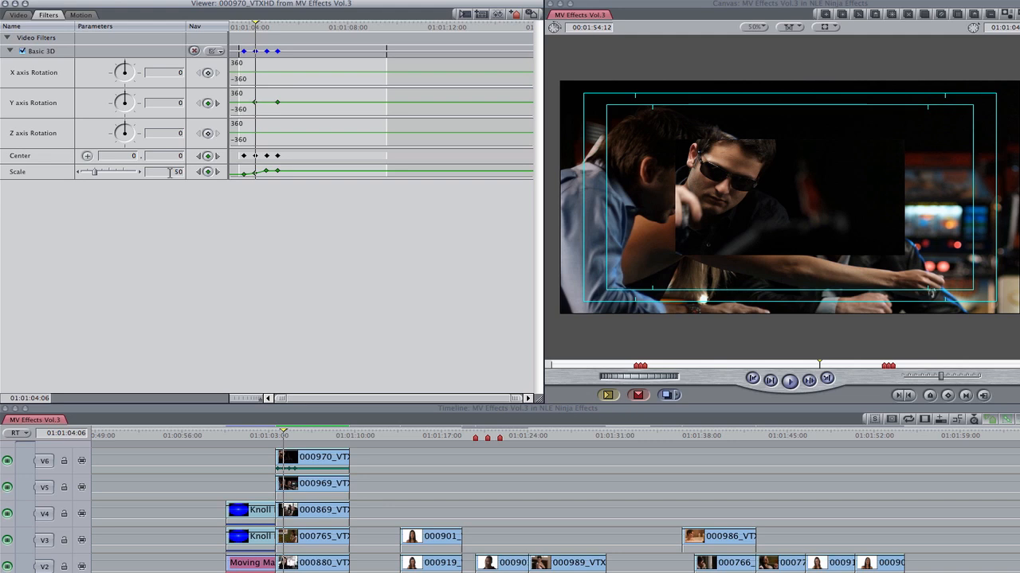
At the third keyframe, 01:01:04:17, set the Basic 3D Scale to 50 and the horizontal Center to -400
{"action": "key", "text": "shift+k"}
{"action": "left_click", "coordinate": [169, 172]}
{"action": "type", "text": "50"}
{"action": "key", "text": "Return"}
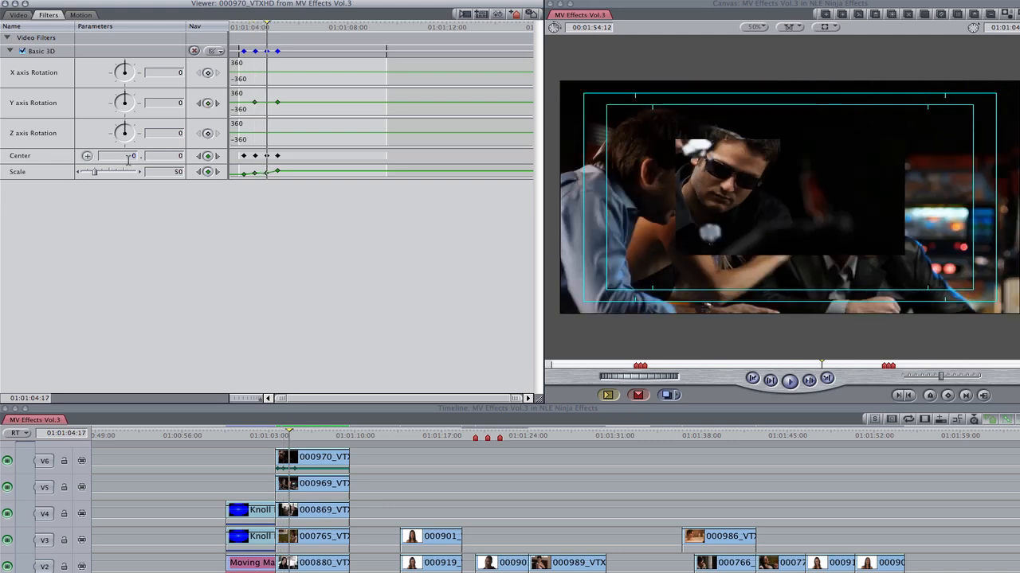
{"action": "left_click", "coordinate": [128, 156]}
{"action": "type", "text": "-400"}
{"action": "key", "text": "Return"}
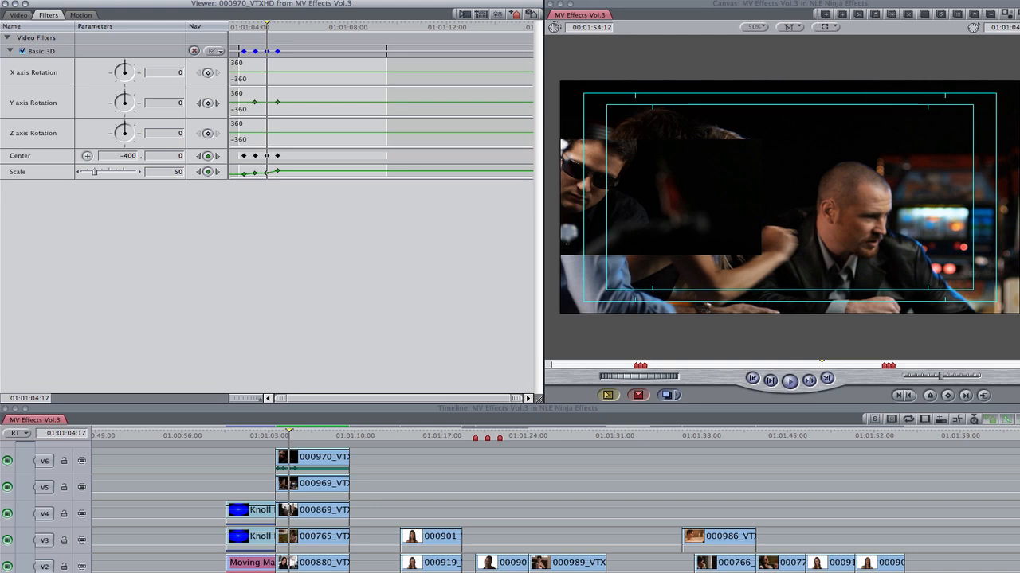
At the fourth keyframe, 01:01:05:04, set Y axis Rotation to 360, horizontal Center to -400 and Scale to 28
{"action": "key", "text": "shift+k"}
{"action": "left_click", "coordinate": [176, 104]}
{"action": "type", "text": "360"}
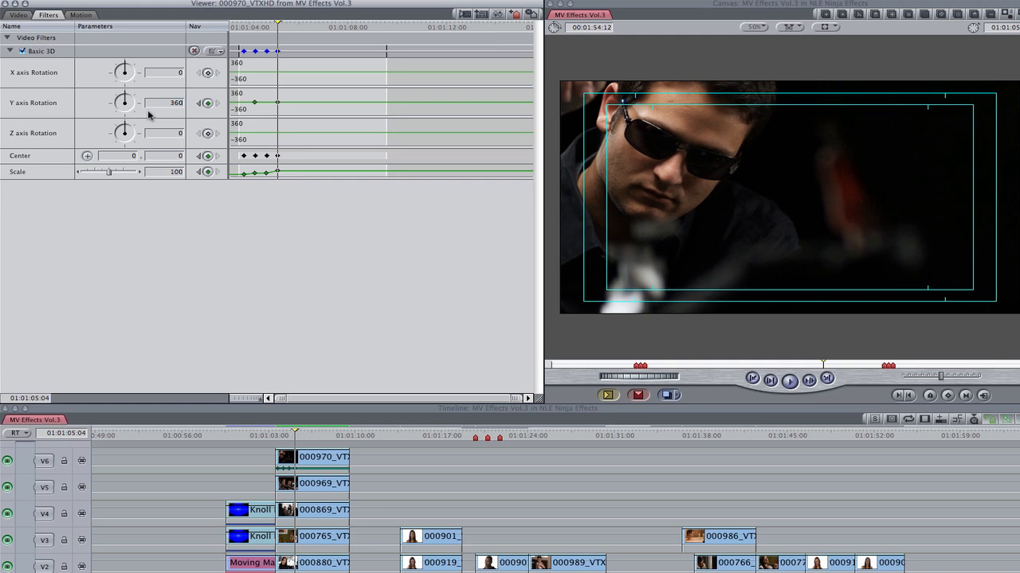
{"action": "left_click", "coordinate": [116, 156]}
{"action": "type", "text": "-400"}
{"action": "key", "text": "Tab"}
{"action": "key", "text": "Tab"}
{"action": "type", "text": "28"}
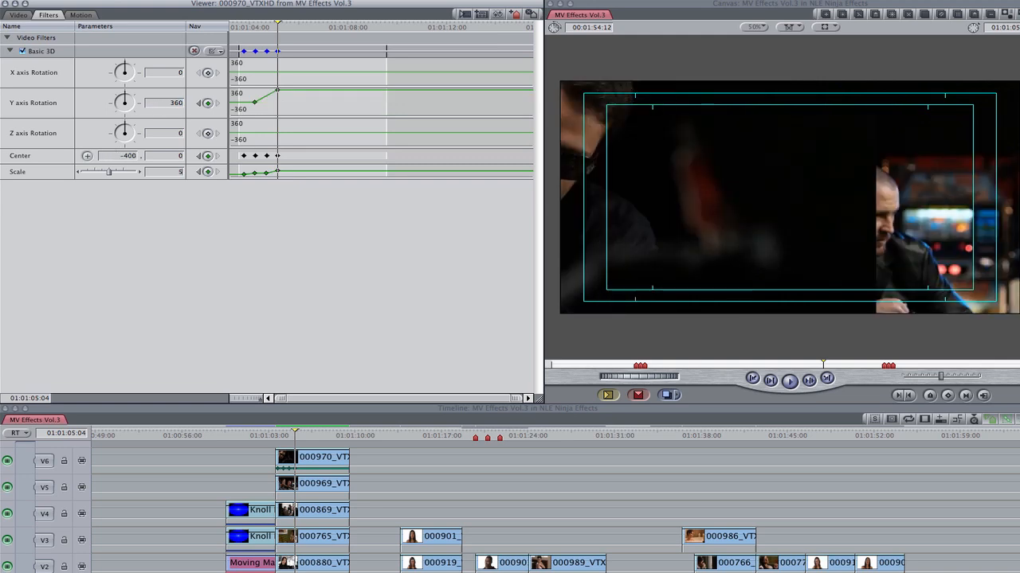
{"action": "key", "text": "Return"}
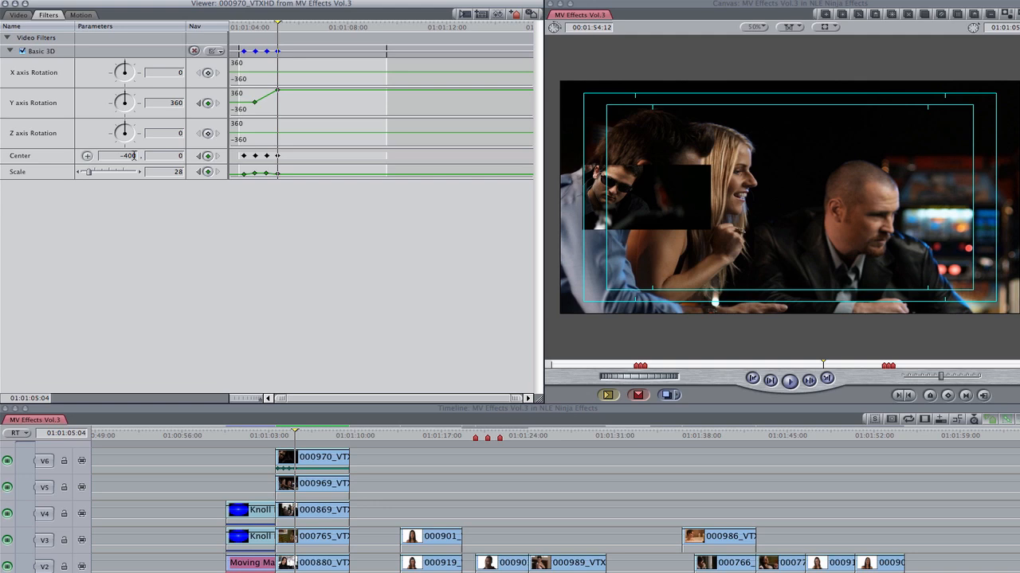
Copy the V6 clip and paste only its Filters attribute onto the stacked clips on V5, V4 and V3
{"action": "left_click", "coordinate": [309, 457]}
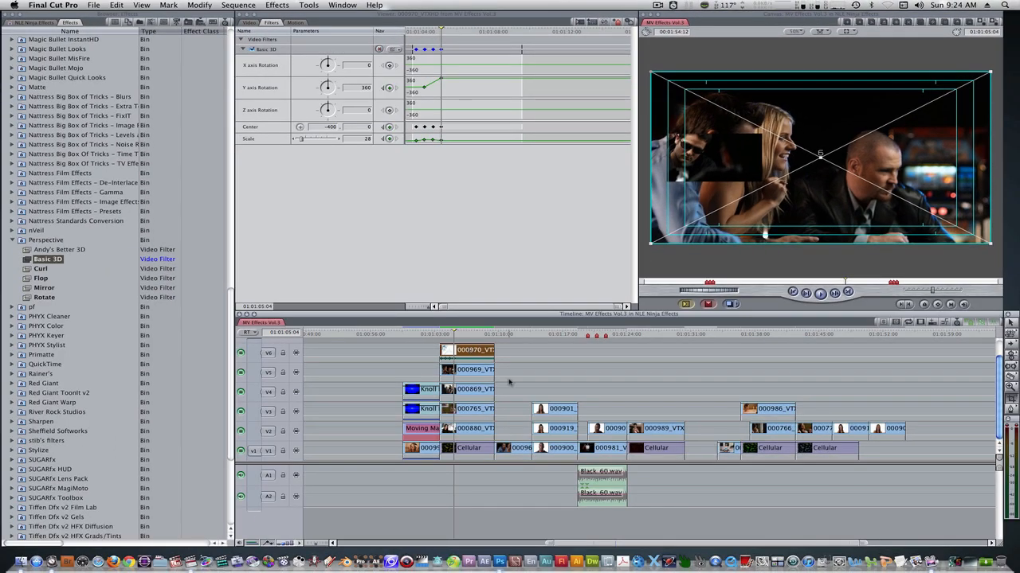
{"action": "left_click", "coordinate": [499, 371]}
{"action": "left_click_drag", "start_coordinate": [498, 370], "coordinate": [474, 411]}
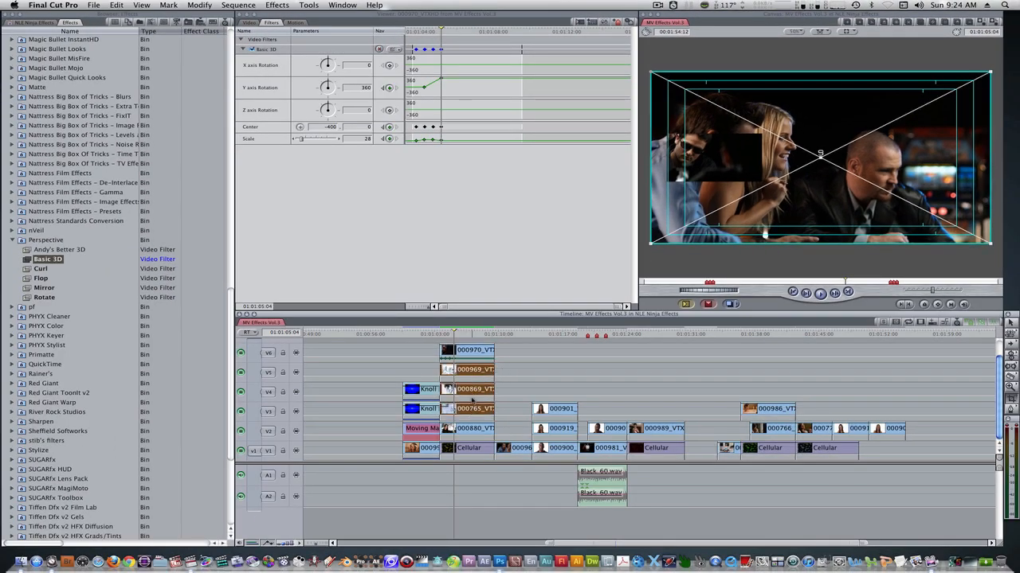
{"action": "key", "text": "alt+v"}
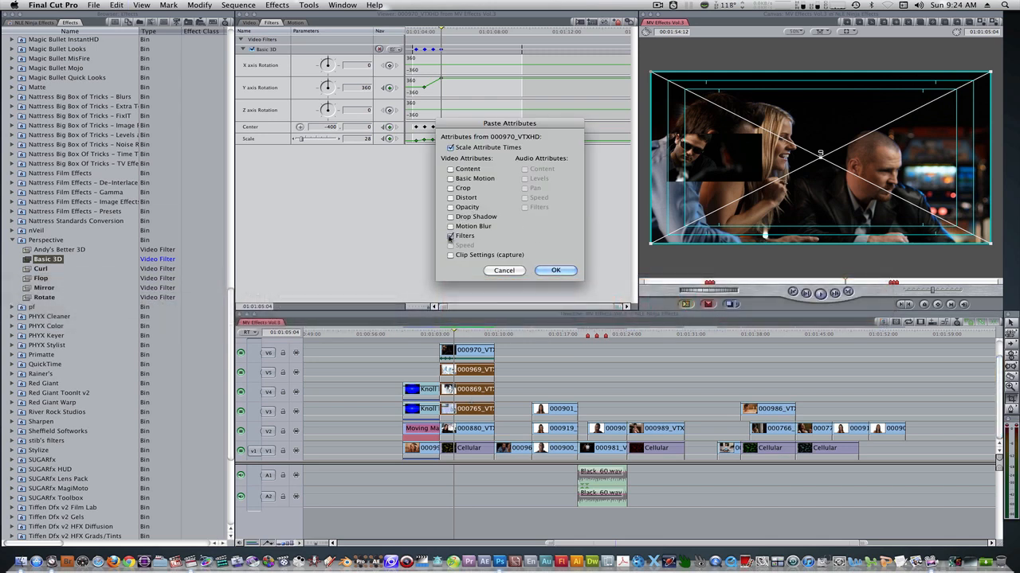
{"action": "left_click", "coordinate": [556, 270]}
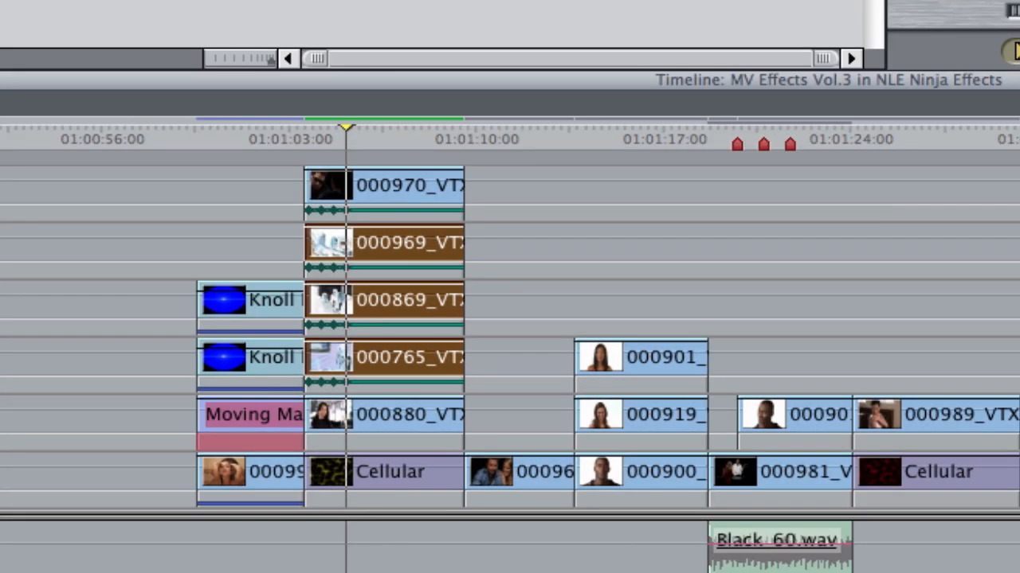
Shift the filter keyframes on V5, V4 and V3 so each clip's set starts where the one above ends
{"action": "key", "text": "alt+="}
{"action": "left_click_drag", "start_coordinate": [515, 268], "coordinate": [590, 268]}
{"action": "left_click_drag", "start_coordinate": [524, 137], "coordinate": [570, 133]}
{"action": "left_click_drag", "start_coordinate": [518, 325], "coordinate": [663, 320]}
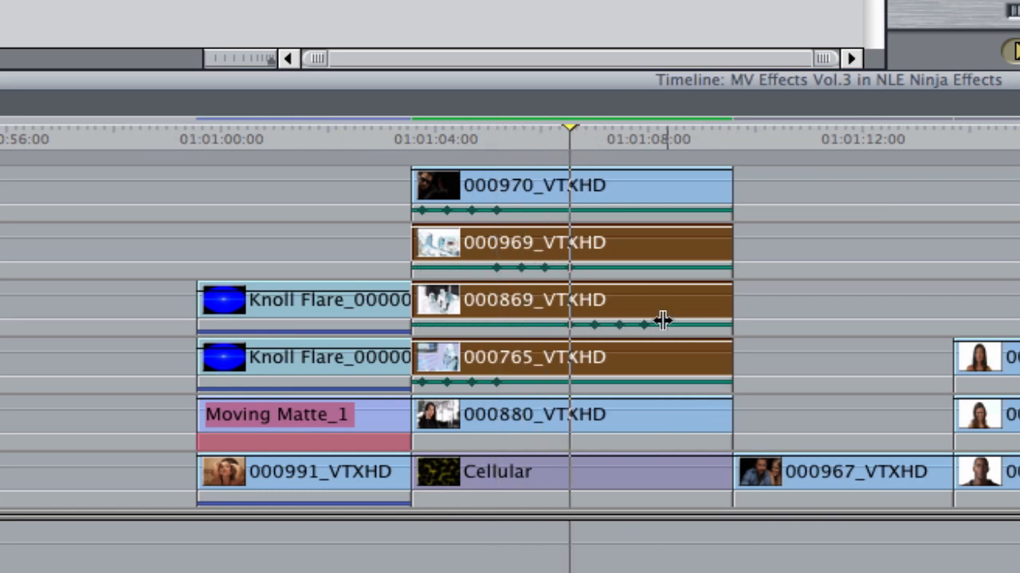
{"action": "key", "text": "shift+k"}
{"action": "key", "text": "shift+k"}
{"action": "key", "text": "shift+k"}
{"action": "left_click_drag", "start_coordinate": [562, 386], "coordinate": [782, 386]}
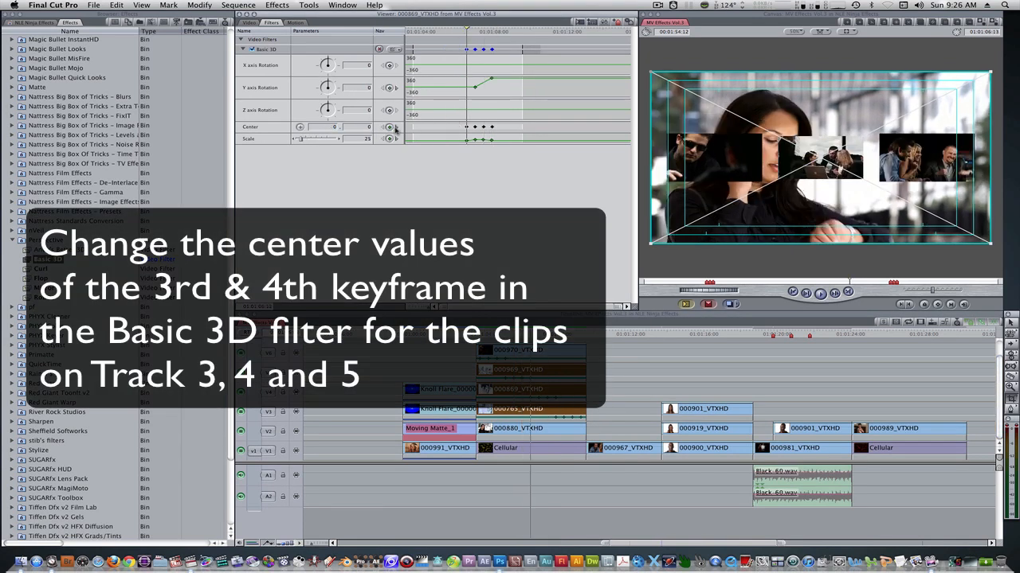
Change the vertical Center at the third and fourth Basic 3D keyframes to 225 on V4 and -225 on V3
{"action": "key", "text": "shift+k"}
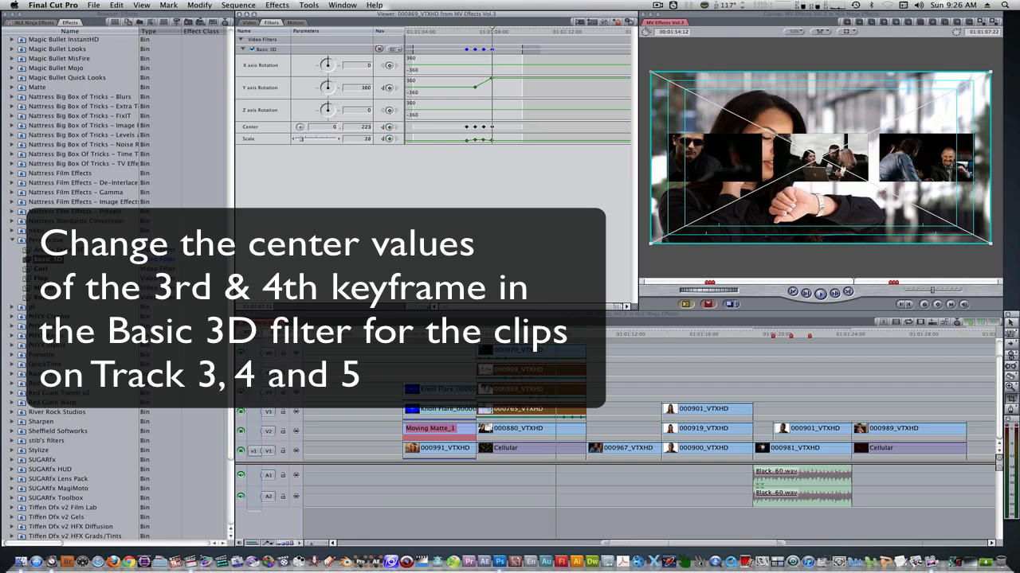
{"action": "double_click", "coordinate": [530, 409]}
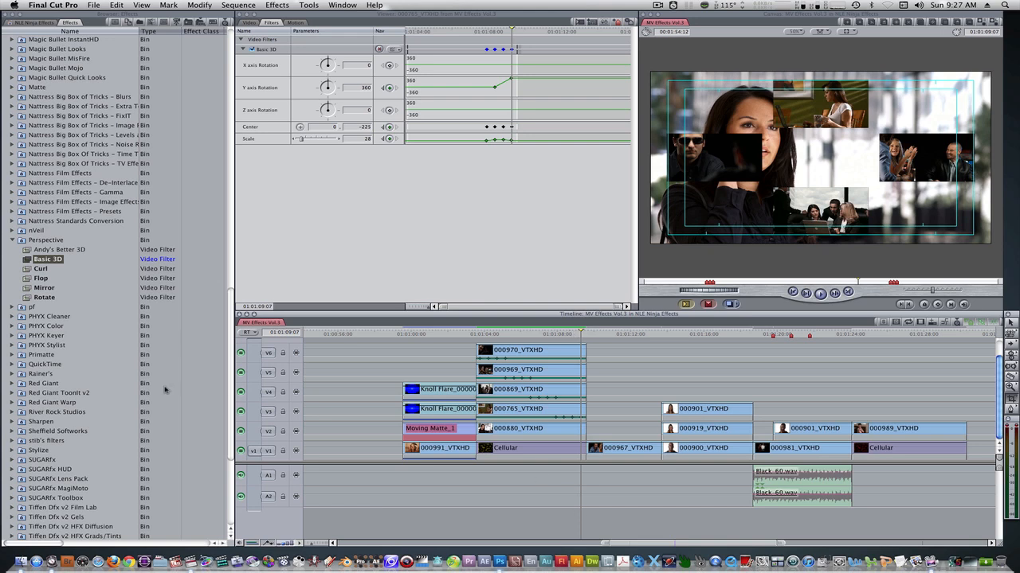
Apply Basic 3D to the V2 clip 000880_VTXHD and add a Scale keyframe at 01:01:09:07
{"action": "left_click_drag", "start_coordinate": [27, 260], "coordinate": [564, 433]}
{"action": "double_click", "coordinate": [557, 430]}
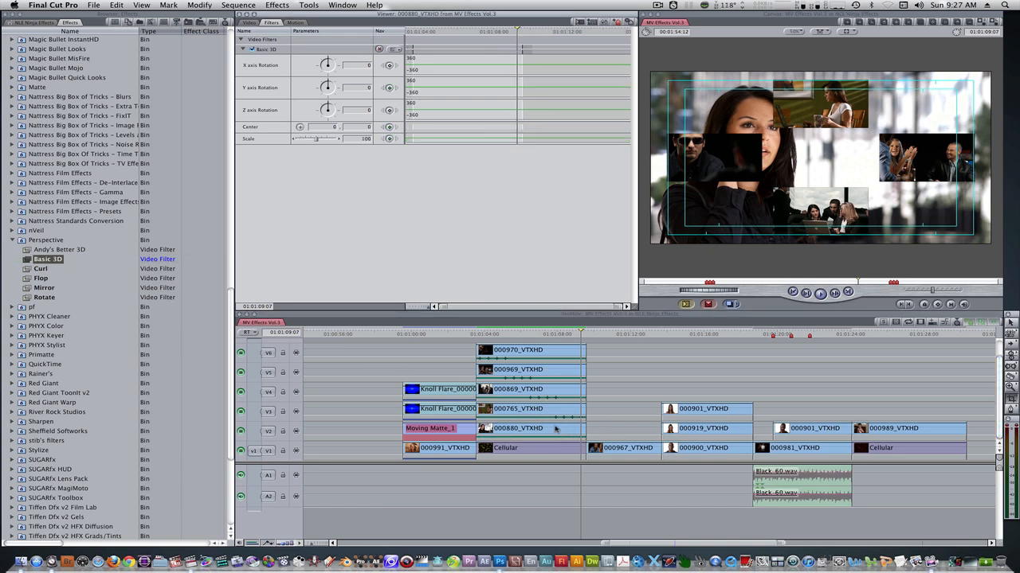
{"action": "left_click", "coordinate": [389, 138]}
Add a Scale keyframe at 01:01:08:20 on the V2 clip and set the Scale at 01:01:09:07 to 28
{"action": "type", "text": "-1"}
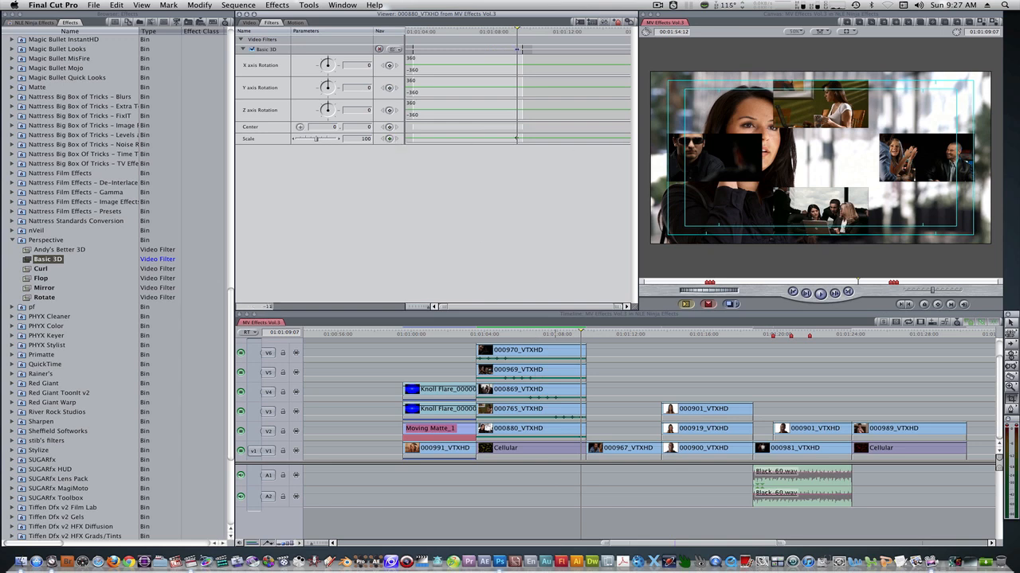
{"action": "key", "text": "Return"}
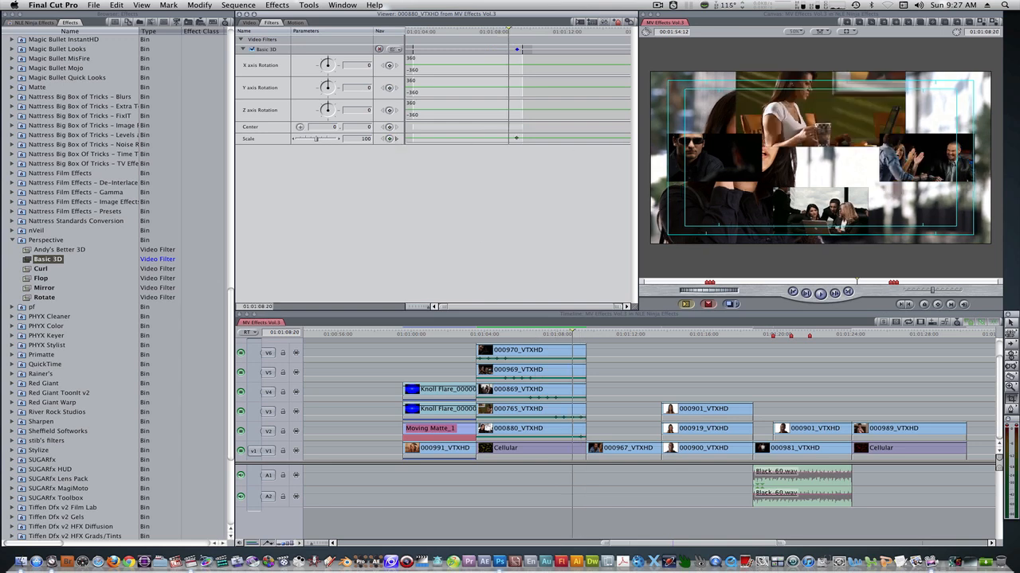
{"action": "left_click", "coordinate": [389, 139]}
{"action": "key", "text": "shift+k"}
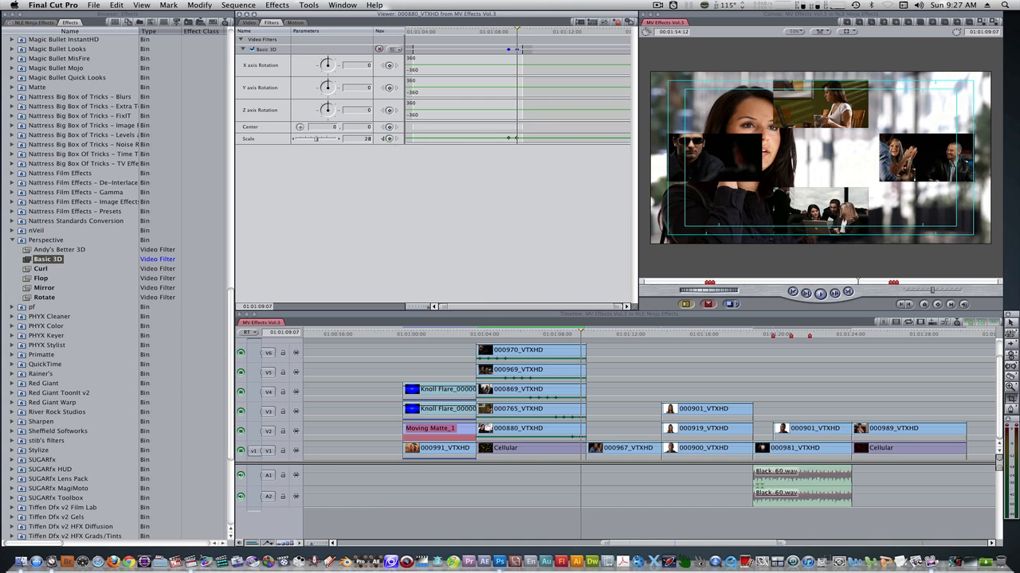
{"action": "key", "text": "Return"}
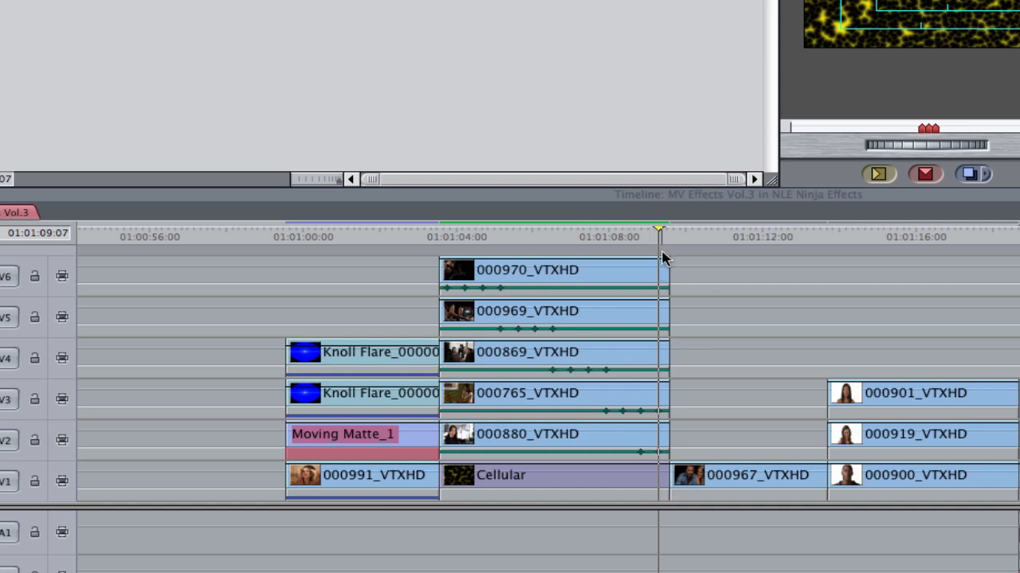
Play back the stacked Basic 3D clips over the filtered Cellular background
{"action": "left_click_drag", "start_coordinate": [649, 237], "coordinate": [660, 239]}
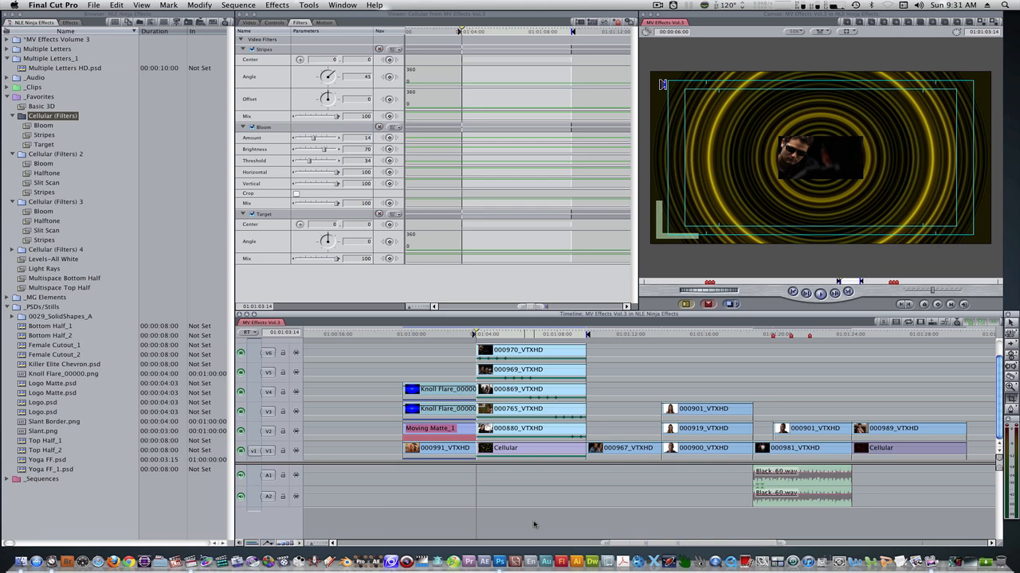
{"action": "key", "text": "space"}
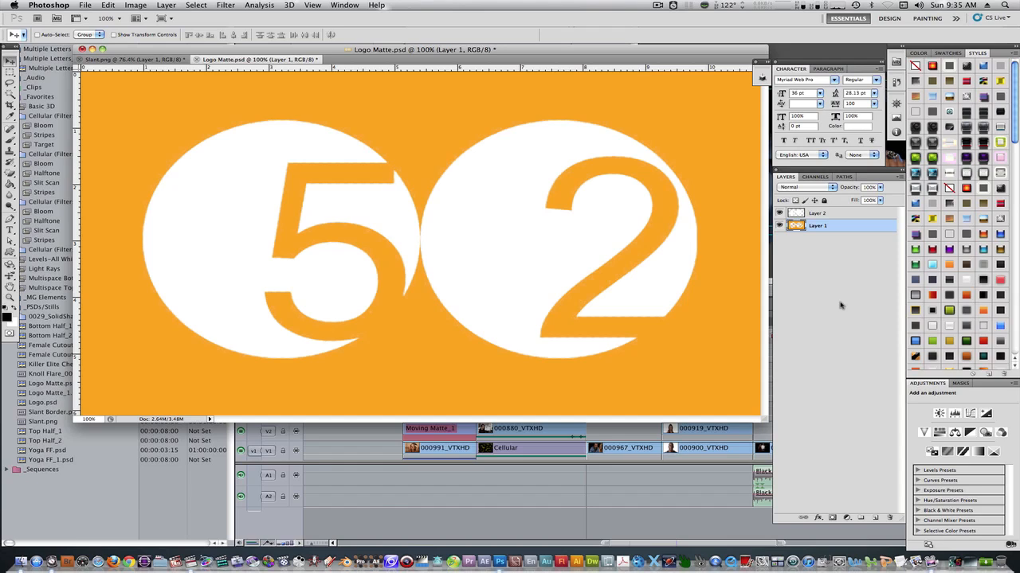
In Photoshop, inspect the two layers of Logo Matte.psd by hiding and showing Layer 2 and Layer 1 separately
{"action": "left_click", "coordinate": [780, 214]}
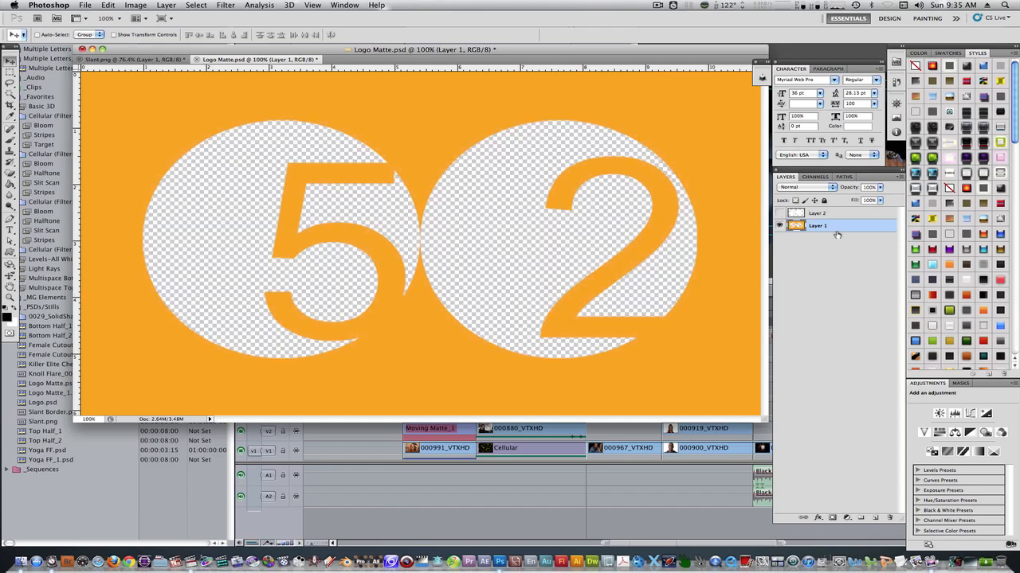
{"action": "left_click", "coordinate": [780, 214]}
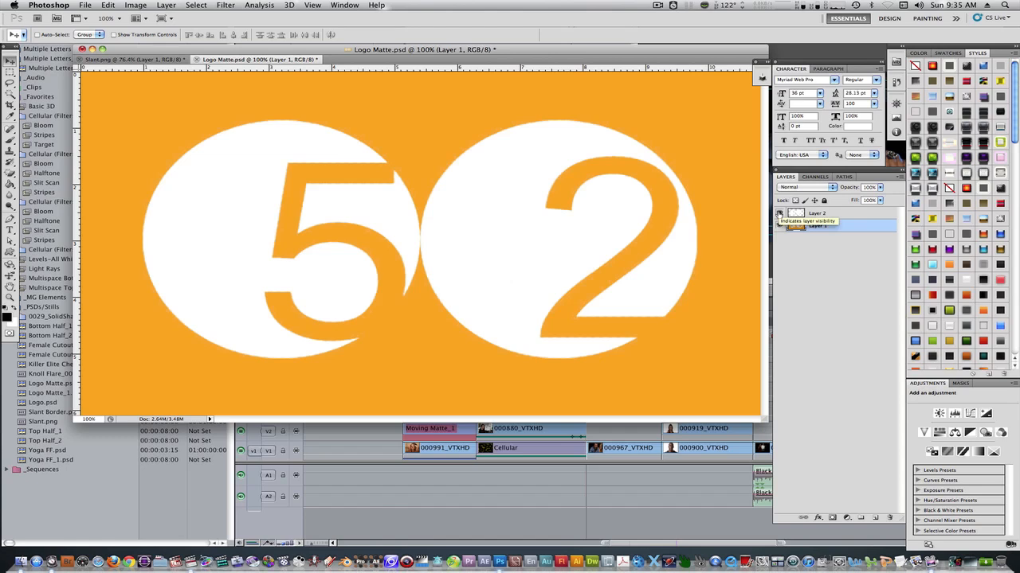
{"action": "left_click", "coordinate": [779, 226]}
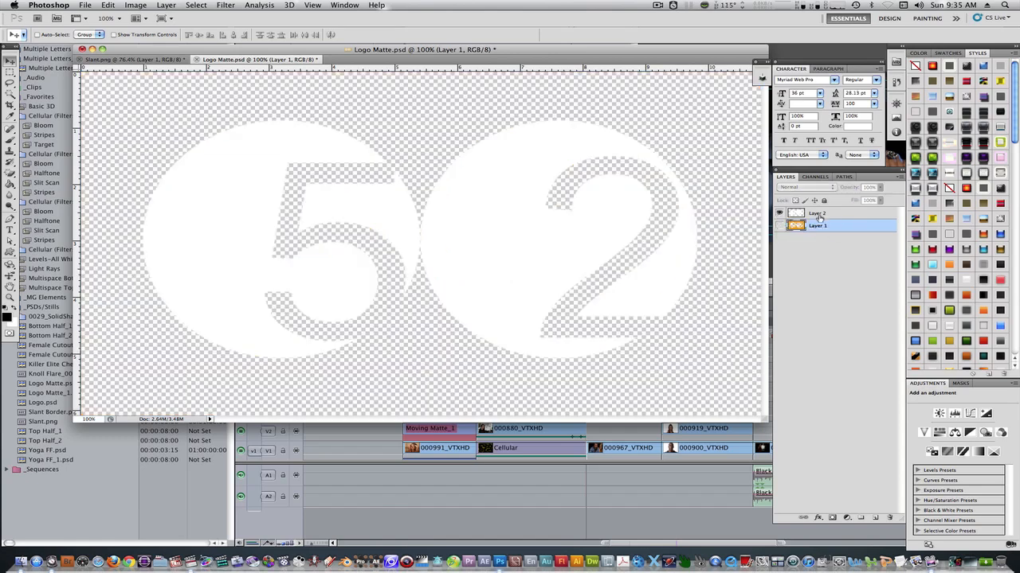
{"action": "left_click", "coordinate": [818, 214]}
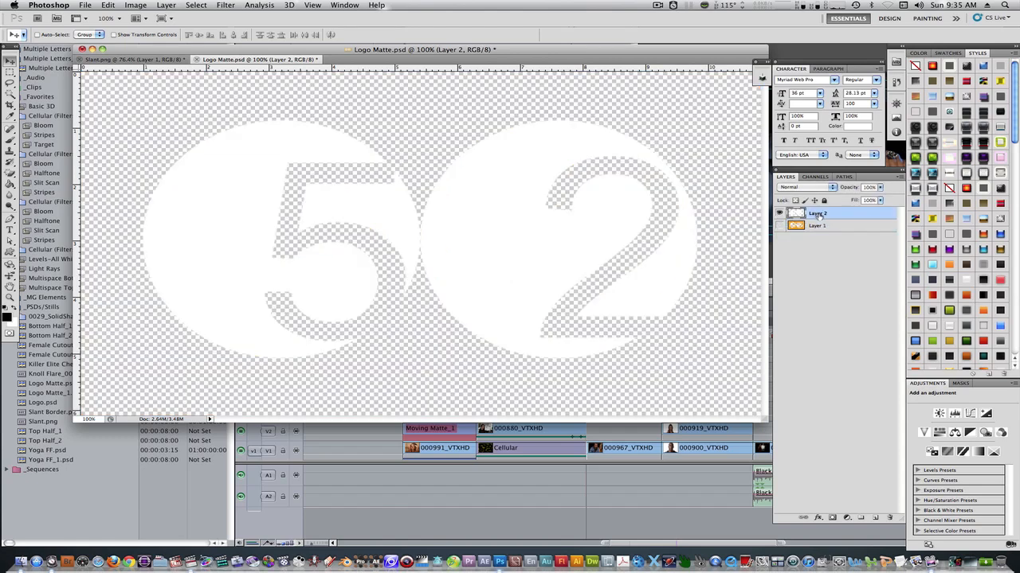
{"action": "left_click", "coordinate": [780, 226]}
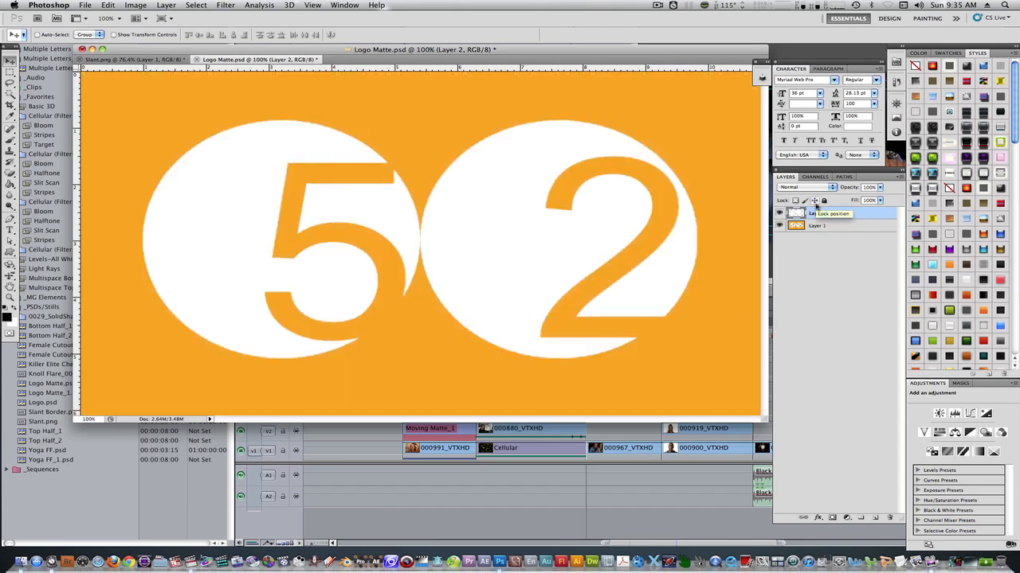
Load Layer 2's shape as a selection, hide Layer 2 to check the cutout in Layer 1, and clear the selection
{"action": "left_click", "coordinate": [794, 213], "text": "super"}
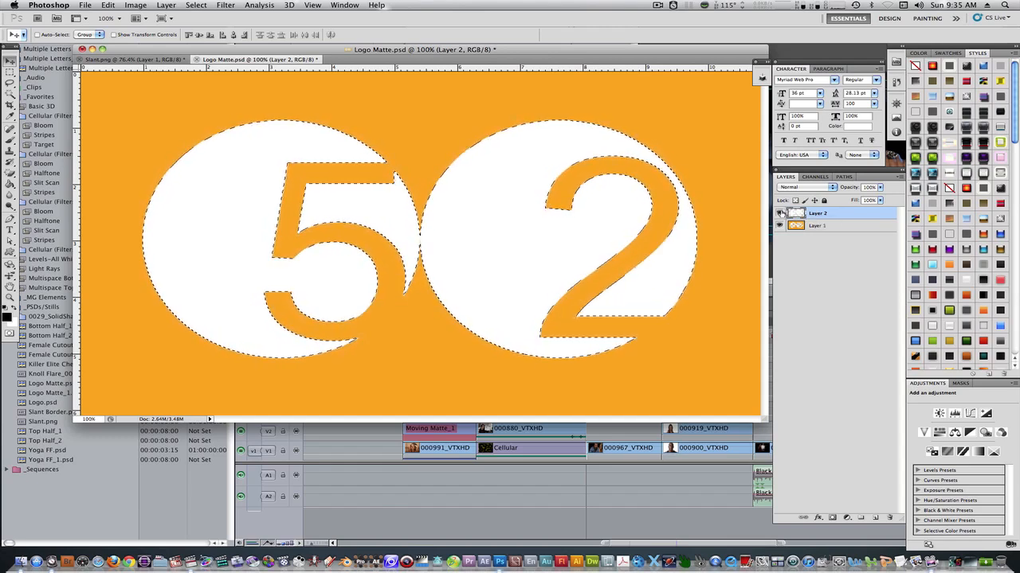
{"action": "left_click", "coordinate": [780, 213]}
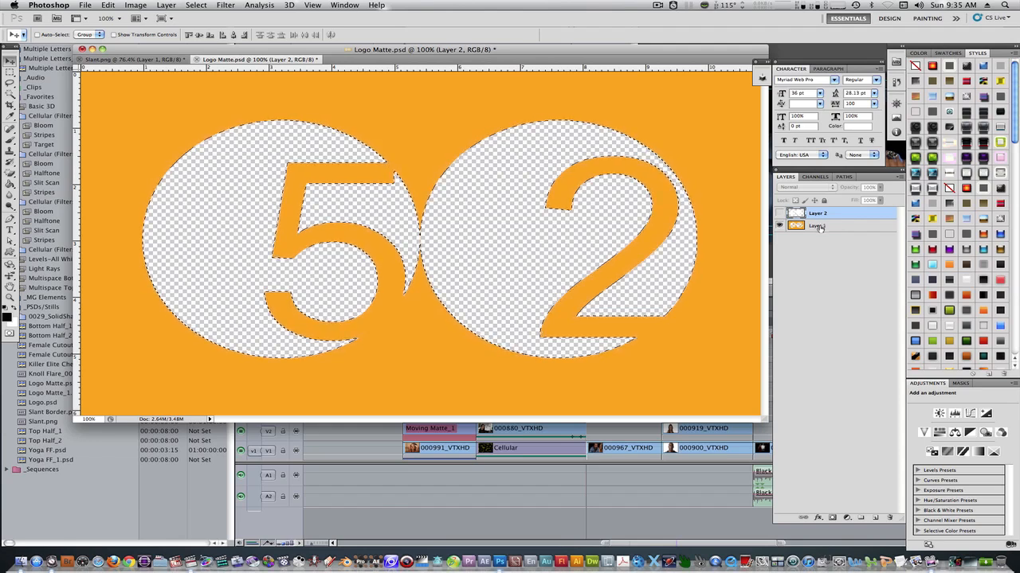
{"action": "left_click", "coordinate": [818, 226]}
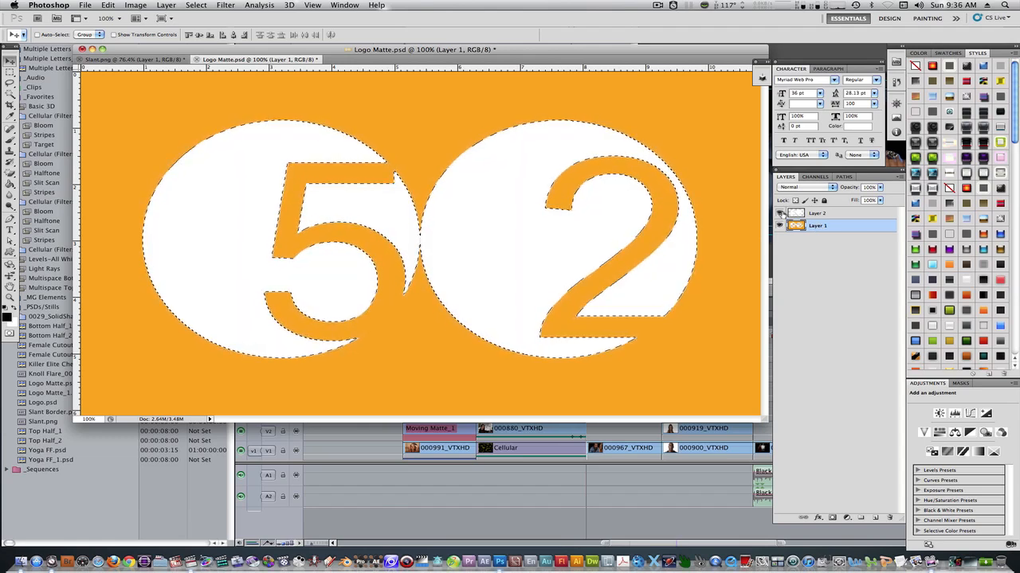
{"action": "key", "text": "ctrl+d"}
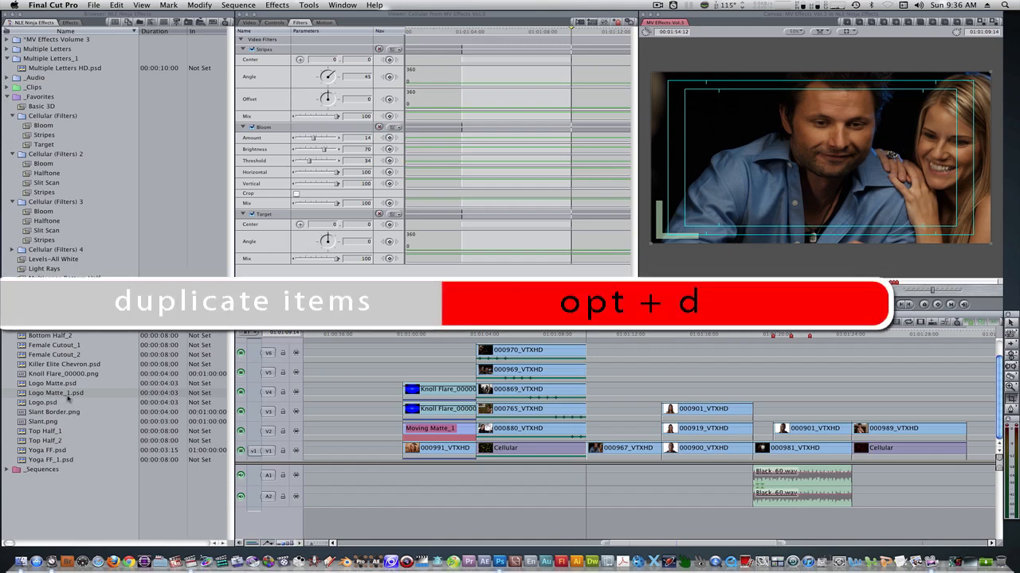
Duplicate Logo Matte_1.psd in the project and rename the copy Logo_1.psd
{"action": "left_click", "coordinate": [29, 393]}
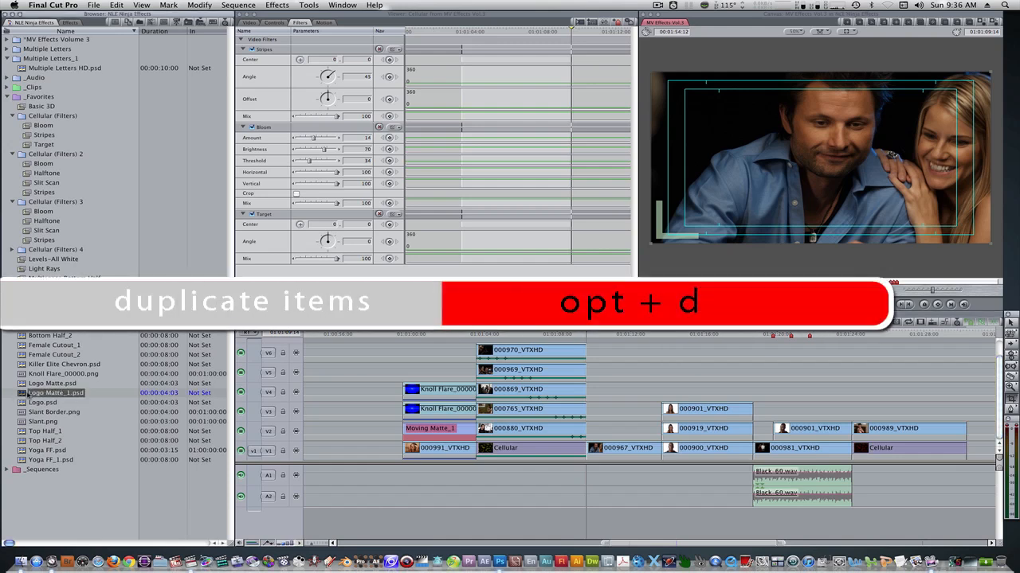
{"action": "key", "text": "alt+d"}
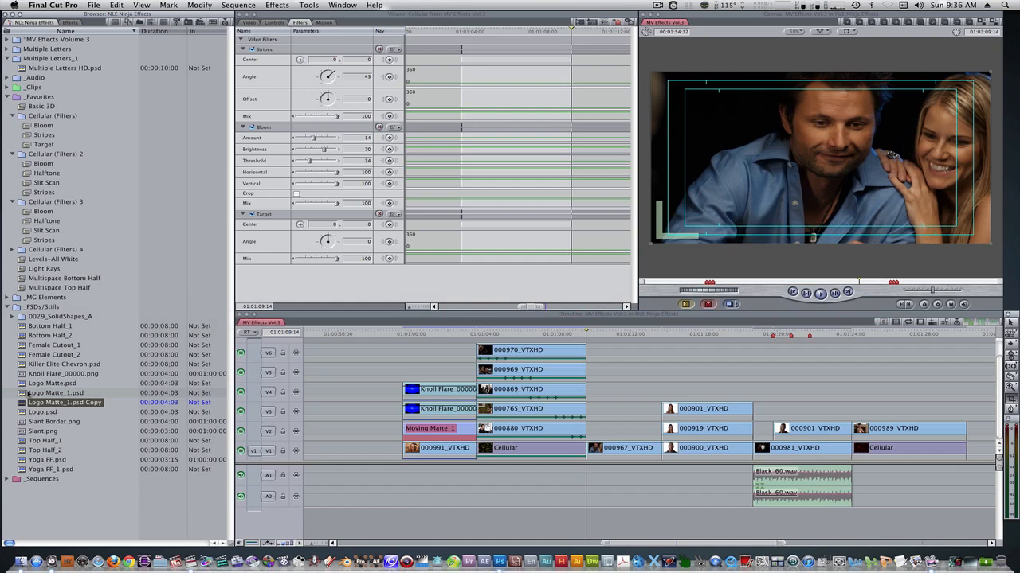
{"action": "left_click", "coordinate": [65, 404]}
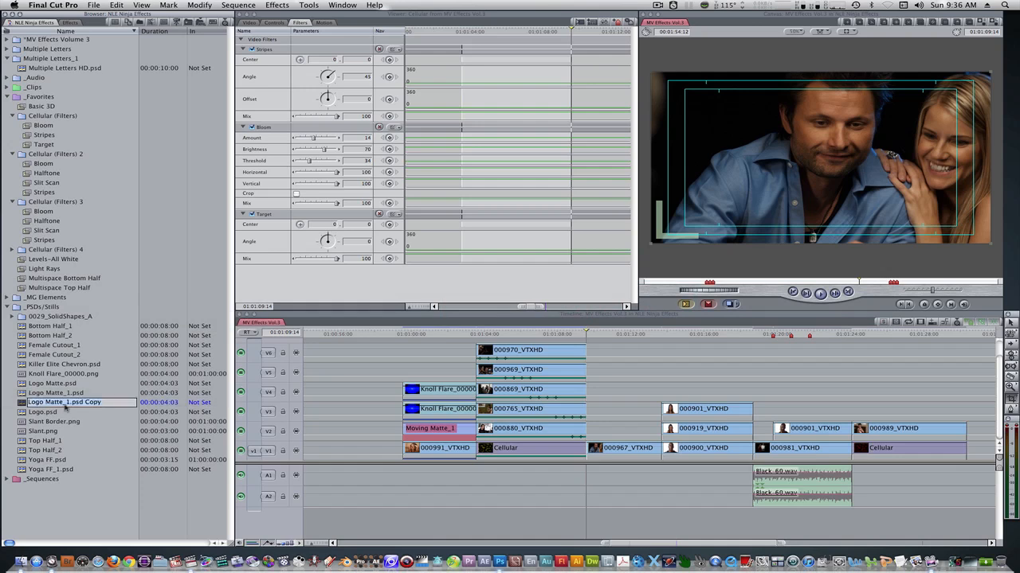
{"action": "double_click", "coordinate": [64, 403]}
{"action": "key", "text": "BackSpace"}
{"action": "key", "text": "BackSpace"}
{"action": "key", "text": "BackSpace"}
{"action": "key", "text": "BackSpace"}
{"action": "key", "text": "BackSpace"}
{"action": "key", "text": "BackSpace"}
{"action": "key", "text": "BackSpace"}
{"action": "left_click", "coordinate": [77, 484]}
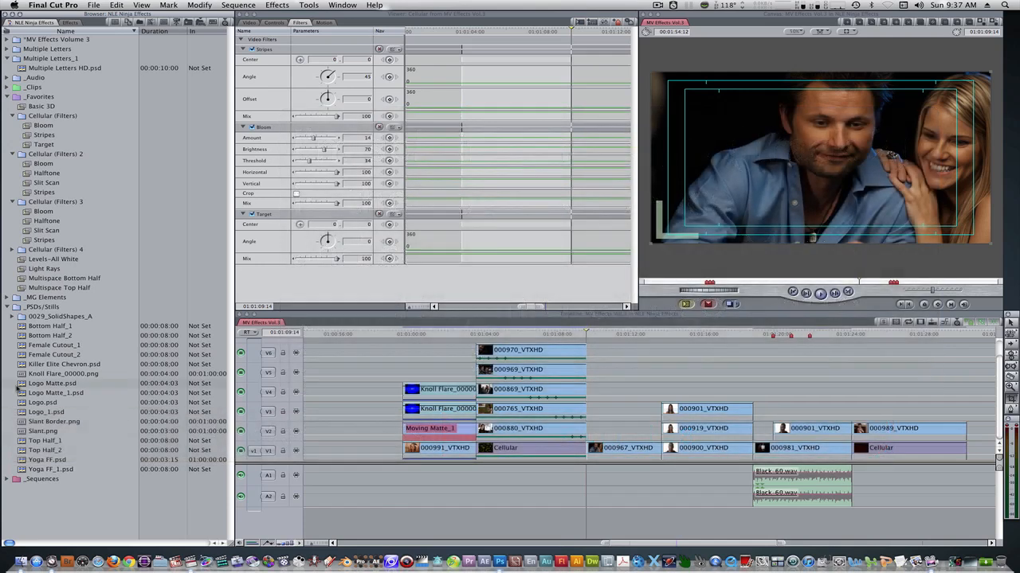
Open the Logo Matte_1.psd sequence, solo Layer 1, and close the sequence
{"action": "double_click", "coordinate": [56, 393]}
{"action": "left_click", "coordinate": [362, 530]}
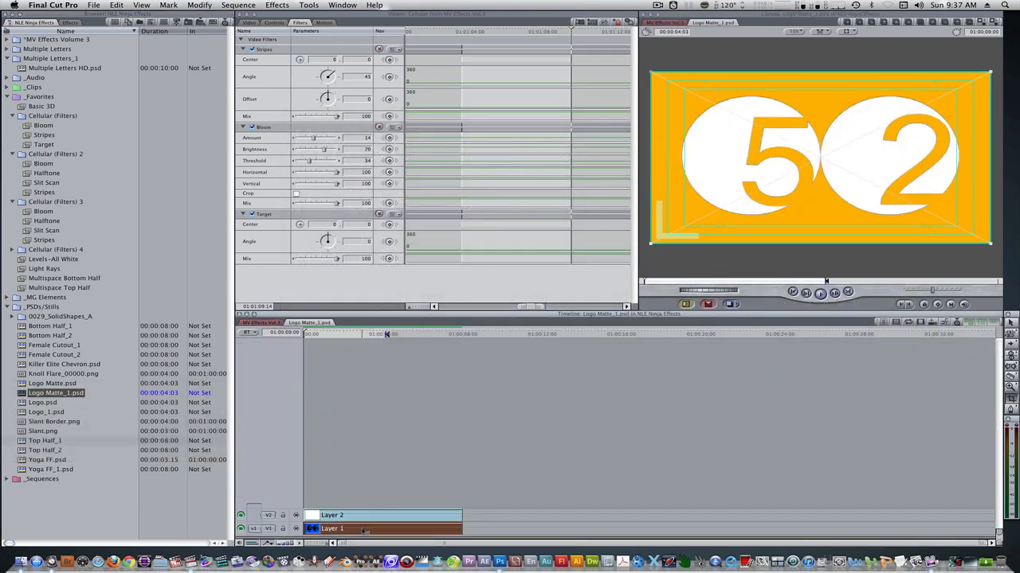
{"action": "key", "text": "ctrl+s"}
{"action": "left_click", "coordinate": [417, 449]}
{"action": "key", "text": "ctrl+w"}
Open the Logo_1.psd sequence, solo Layer 2, and close the sequence
{"action": "double_click", "coordinate": [49, 412]}
{"action": "left_click", "coordinate": [336, 517]}
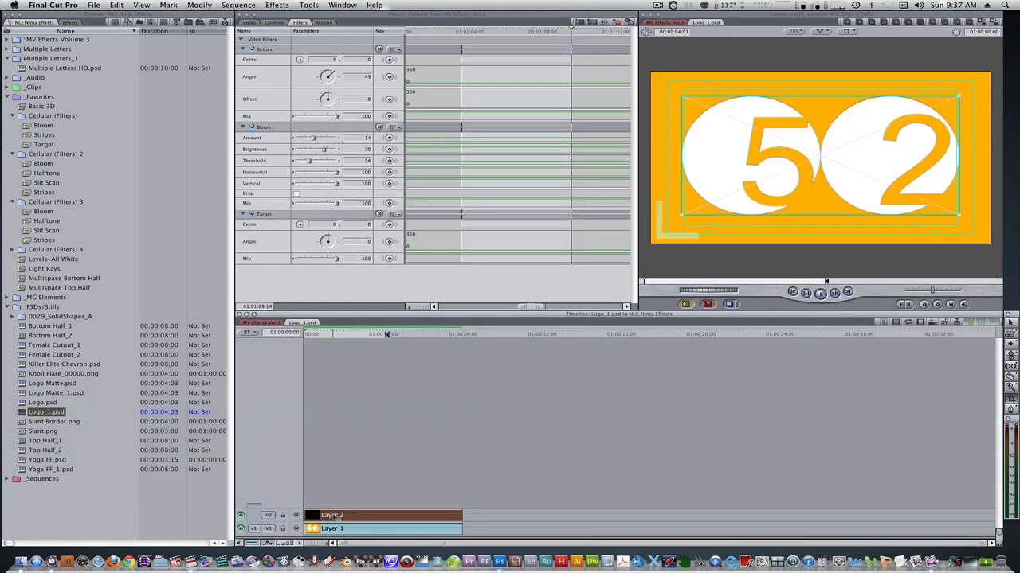
{"action": "key", "text": "ctrl+s"}
{"action": "left_click", "coordinate": [431, 411]}
{"action": "key", "text": "ctrl+w"}
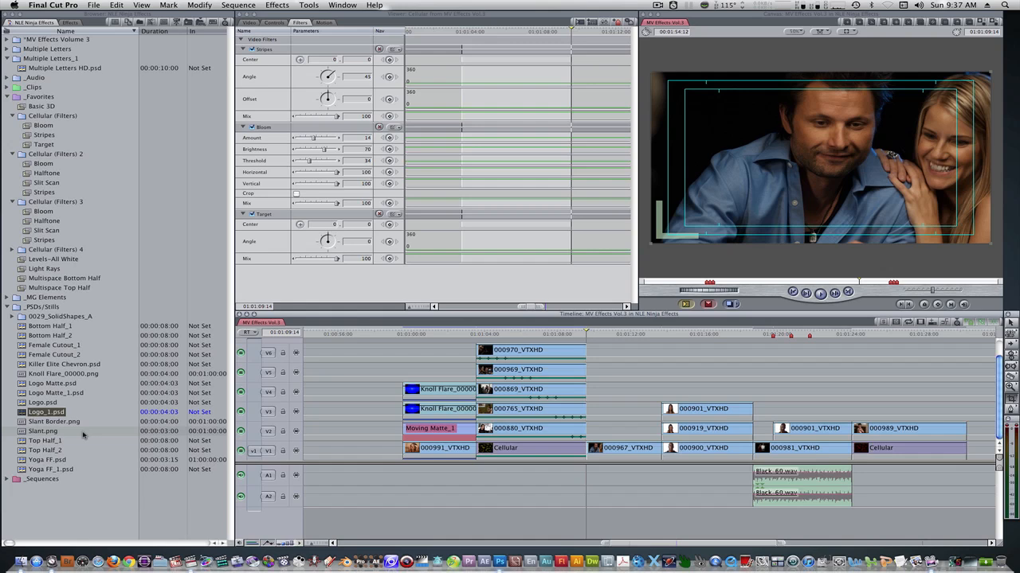
Place Logo Matte_1.psd on V2 and Logo_1.psd on V3 directly above the 000967_VTXHD clip
{"action": "left_click_drag", "start_coordinate": [52, 393], "coordinate": [600, 428]}
{"action": "left_click_drag", "start_coordinate": [24, 412], "coordinate": [597, 408]}
{"action": "left_click", "coordinate": [608, 335]}
{"action": "left_click_drag", "start_coordinate": [607, 335], "coordinate": [589, 336]}
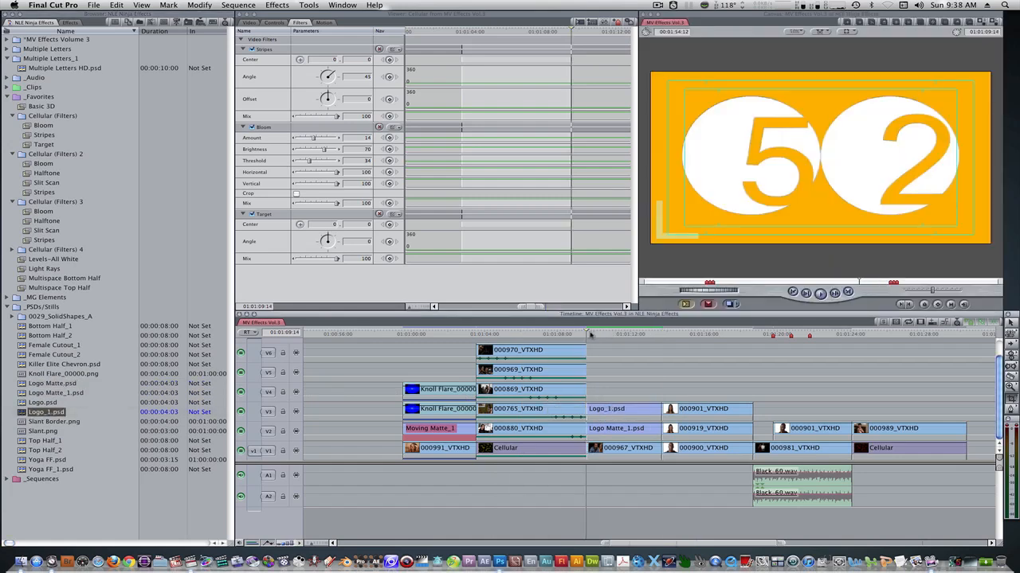
Add an Opacity keyframe of 100 to the Logo_1.psd clip at 01:01:10:01
{"action": "left_click_drag", "start_coordinate": [590, 336], "coordinate": [594, 335]}
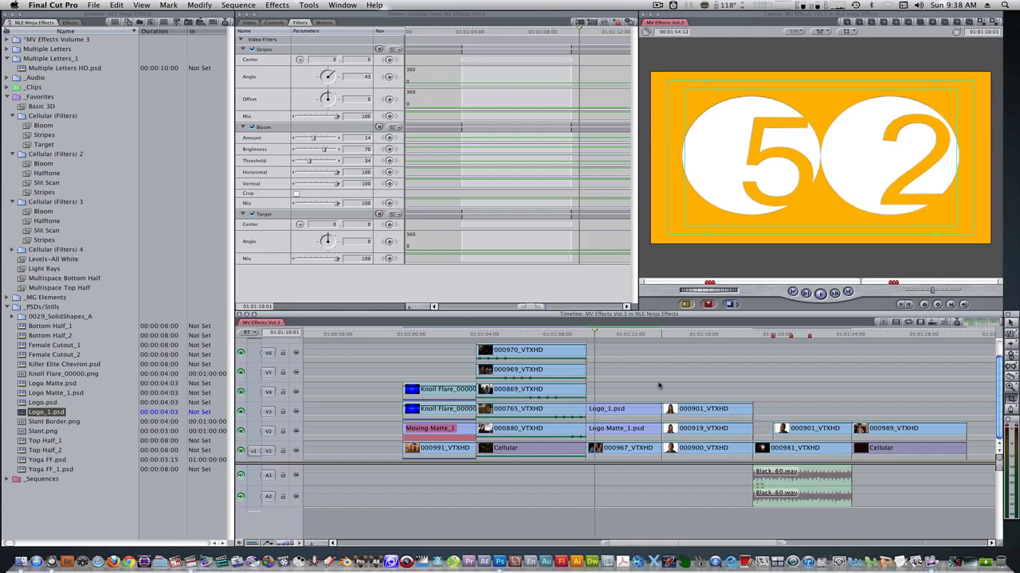
{"action": "double_click", "coordinate": [623, 414]}
{"action": "left_click", "coordinate": [298, 23]}
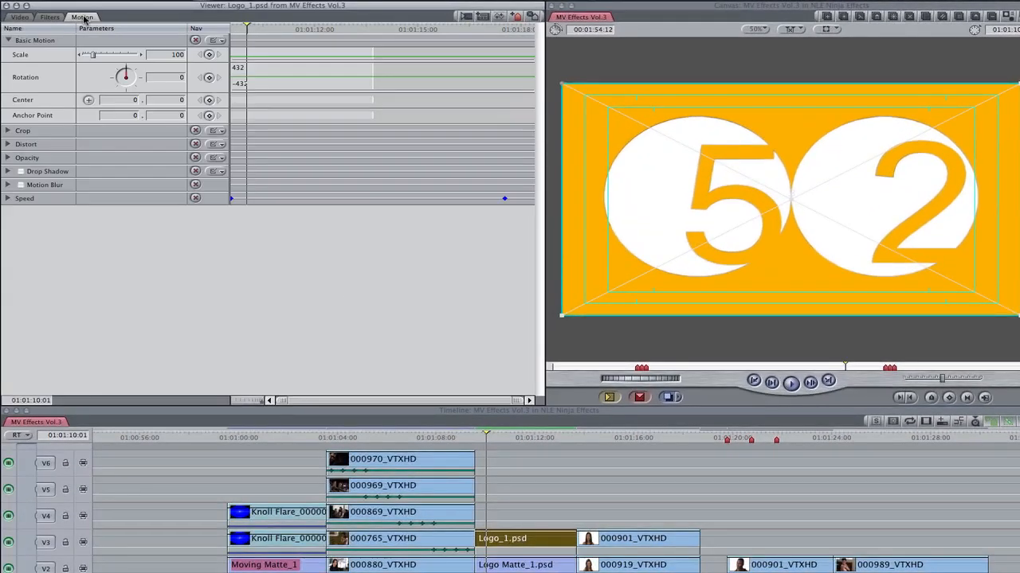
{"action": "left_click", "coordinate": [8, 159]}
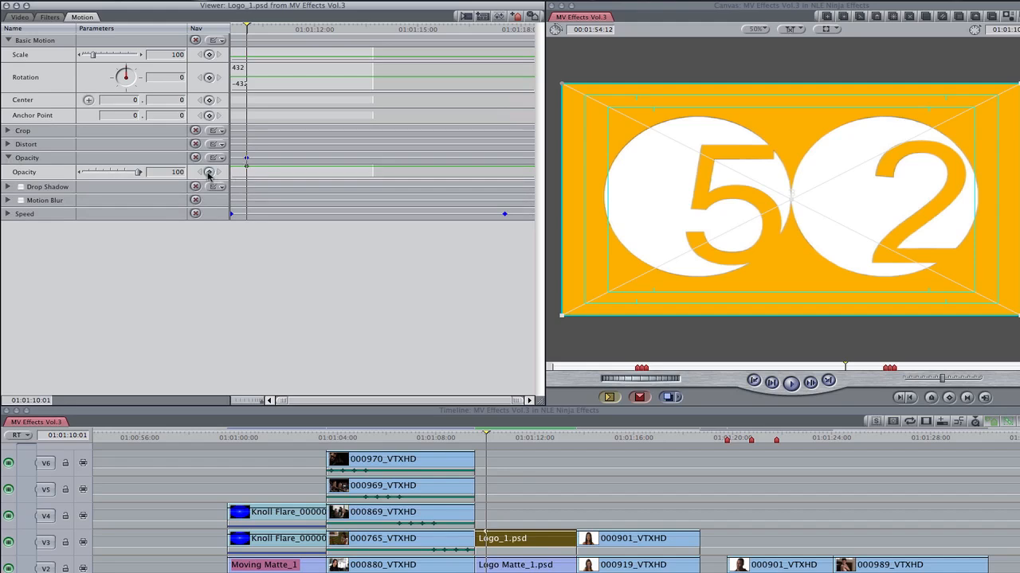
Go 20 frames forward to 01:01:10:21 and set the Logo_1.psd clip's Opacity to 0
{"action": "type", "text": "+"}
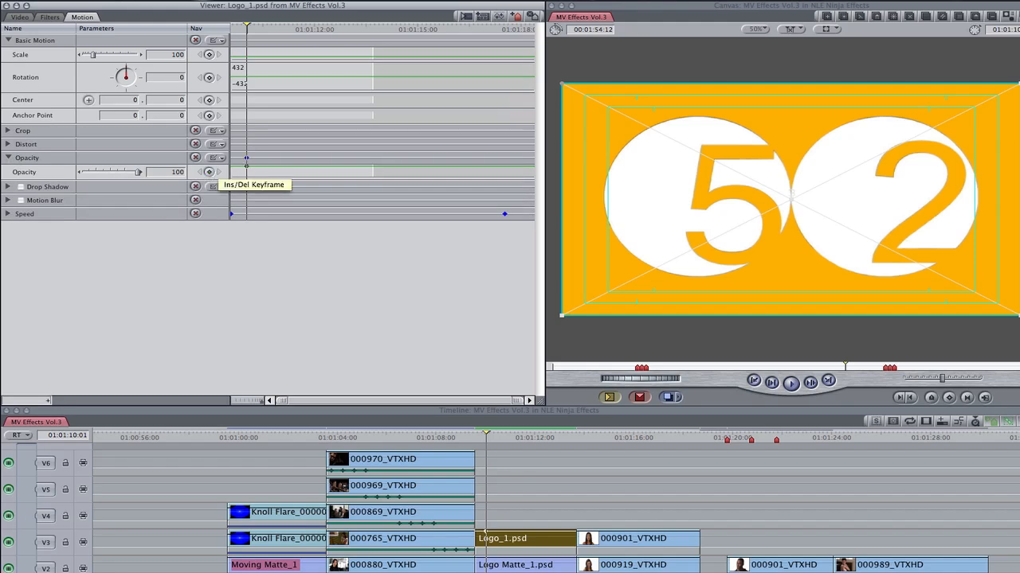
{"action": "type", "text": "20"}
{"action": "key", "text": "Return"}
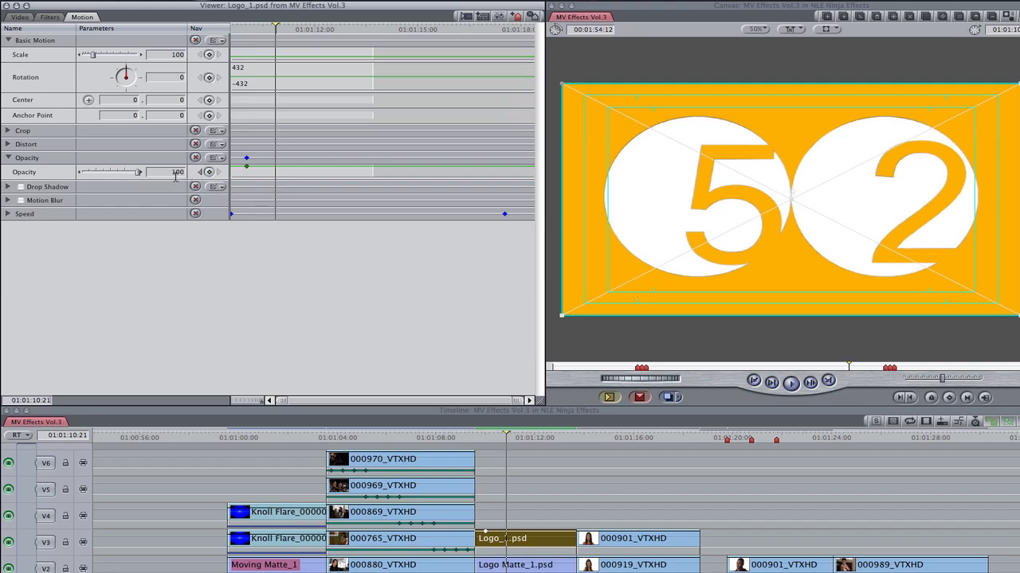
{"action": "double_click", "coordinate": [176, 172]}
{"action": "type", "text": "0"}
{"action": "key", "text": "Return"}
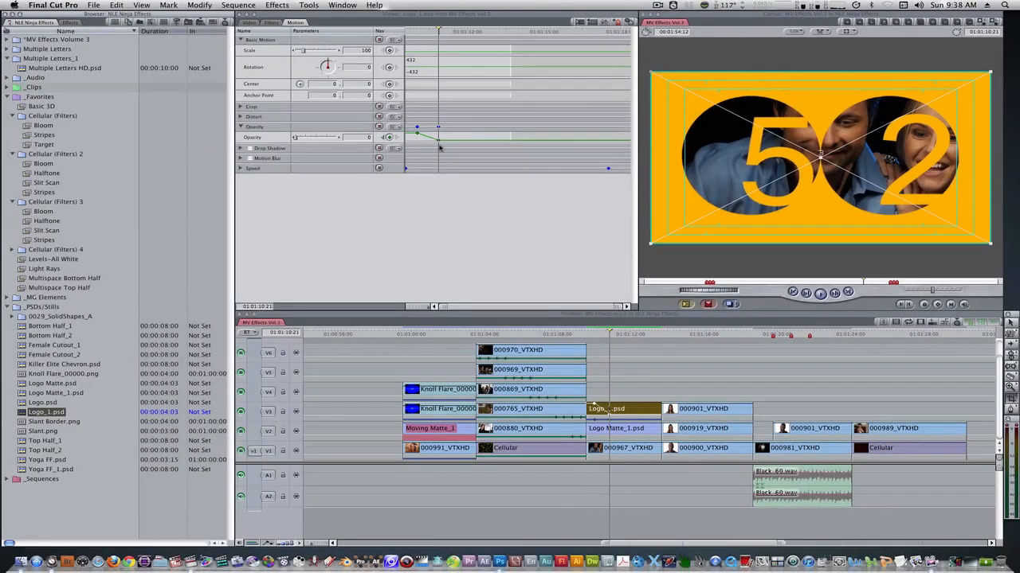
Apply the Multispace filter from the idustrial revolution video filters to the Logo Matte_1.psd clip on V2
{"action": "left_click", "coordinate": [70, 22]}
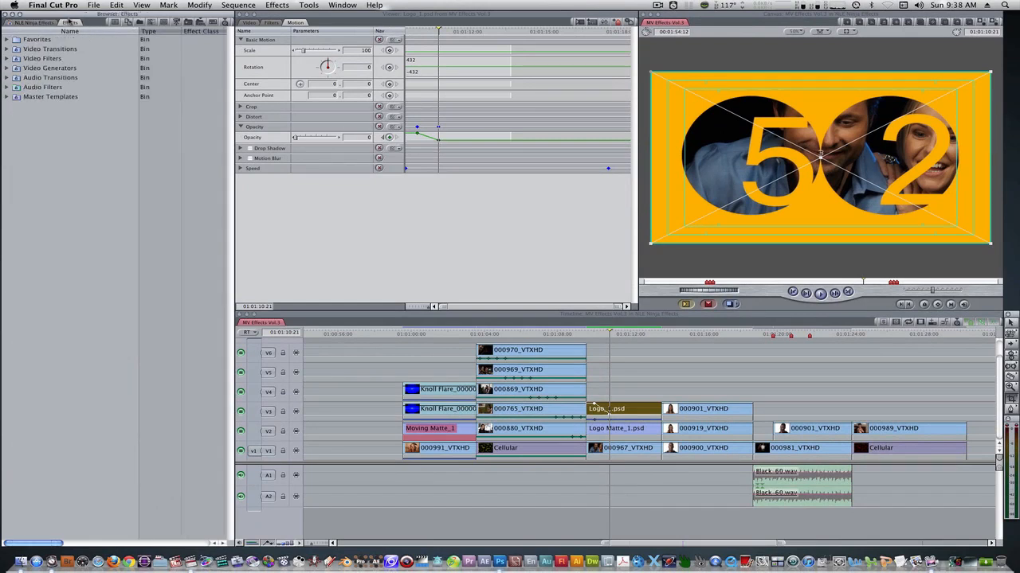
{"action": "left_click", "coordinate": [7, 59]}
{"action": "scroll", "coordinate": [30, 313], "scroll_direction": "down", "scroll_amount": 10}
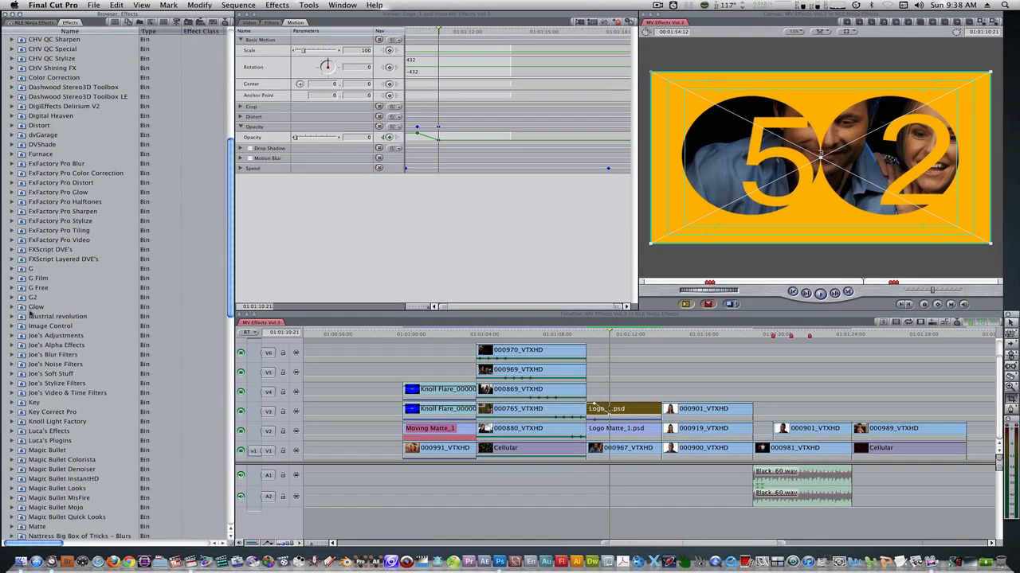
{"action": "left_click", "coordinate": [12, 316]}
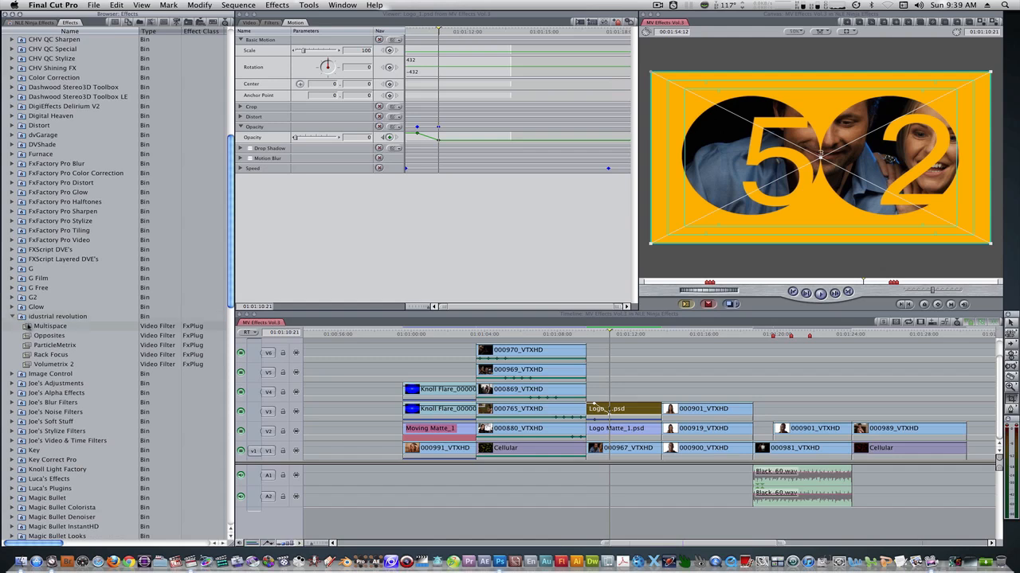
{"action": "left_click_drag", "start_coordinate": [36, 326], "coordinate": [596, 431]}
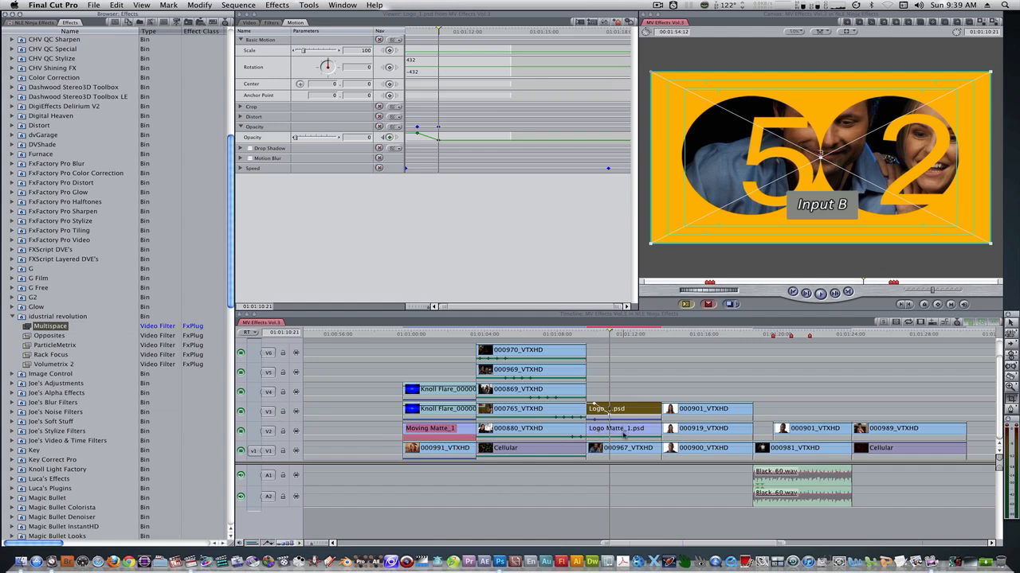
Set Opacity (B) to 0 in the Logo Matte_1.psd clip's Multispace filter
{"action": "double_click", "coordinate": [623, 436]}
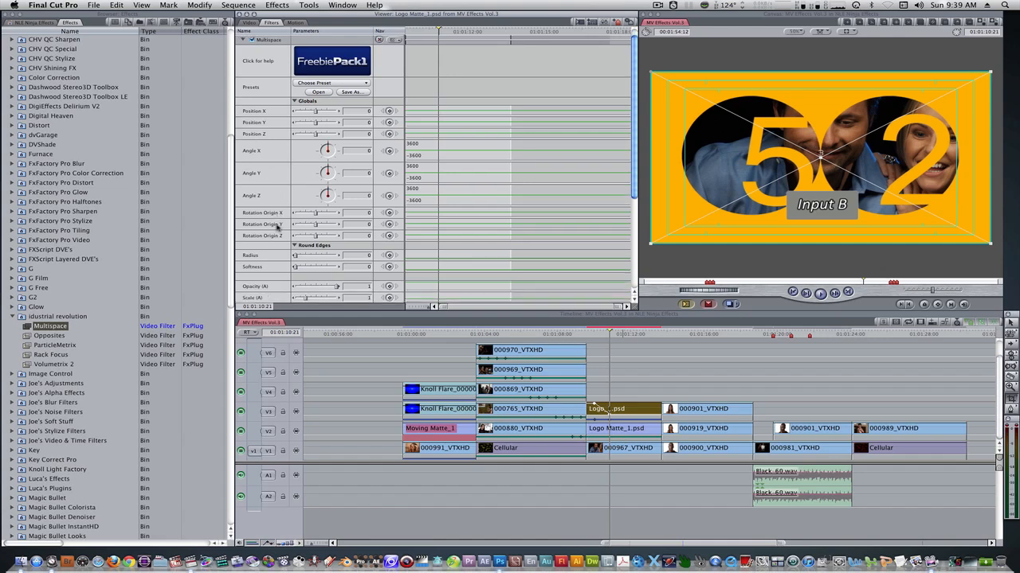
{"action": "scroll", "coordinate": [276, 228], "scroll_direction": "down", "scroll_amount": 5}
{"action": "scroll", "coordinate": [276, 228], "scroll_direction": "down", "scroll_amount": 1}
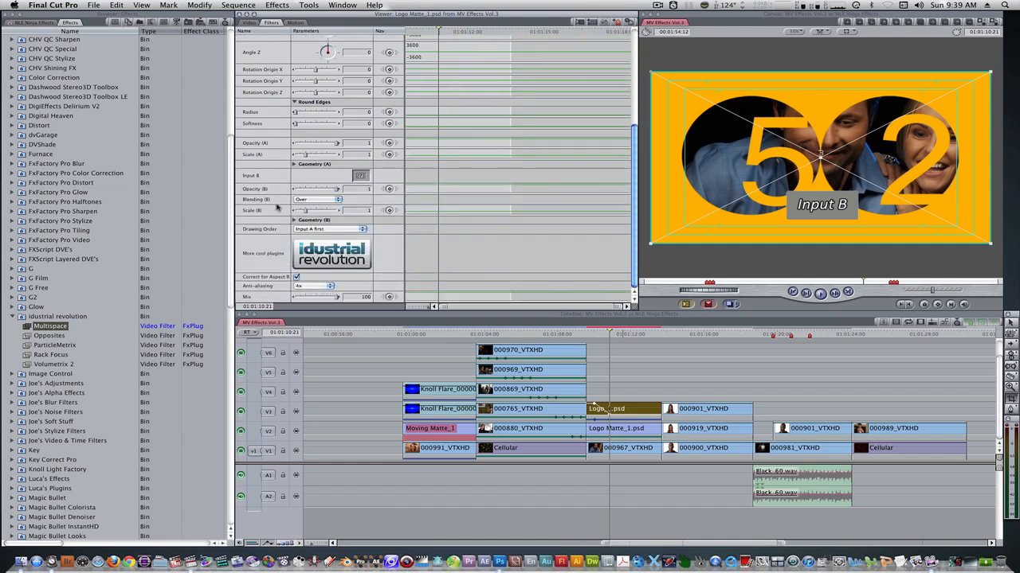
{"action": "left_click", "coordinate": [321, 189]}
{"action": "left_click_drag", "start_coordinate": [306, 189], "coordinate": [291, 190]}
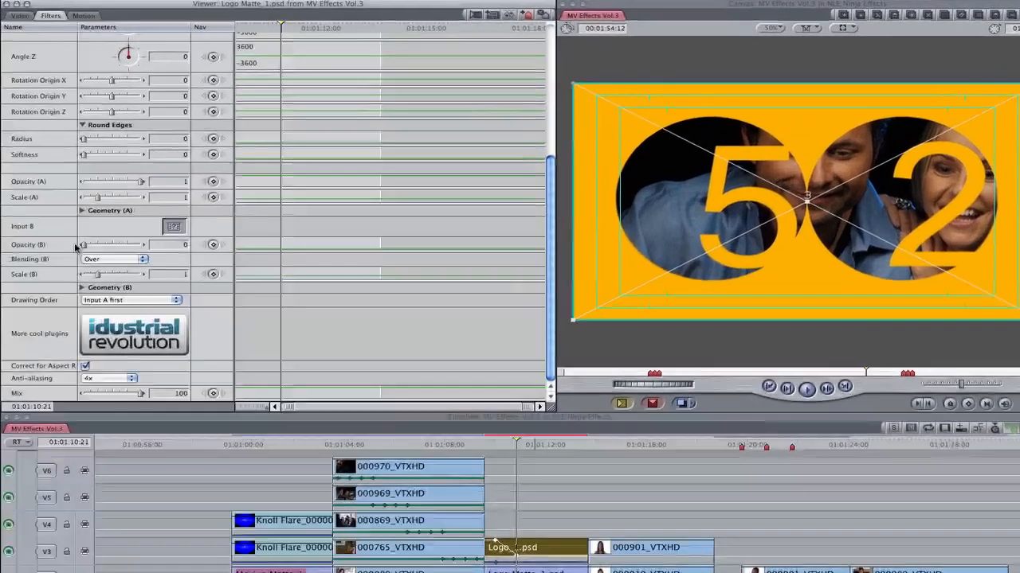
Keyframe Multispace Position Z from 0 at 01:01:10:21 to 4 at 01:01:11:19 on the Logo Matte_1.psd clip
{"action": "scroll", "coordinate": [68, 225], "scroll_direction": "up", "scroll_amount": 8}
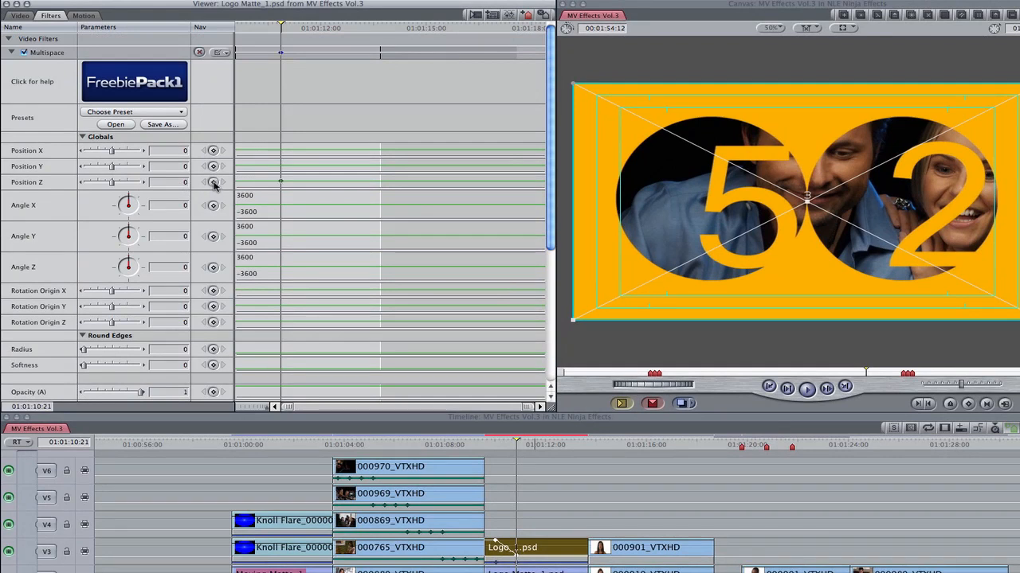
{"action": "left_click", "coordinate": [213, 183]}
{"action": "type", "text": "+22"}
{"action": "key", "text": "Return"}
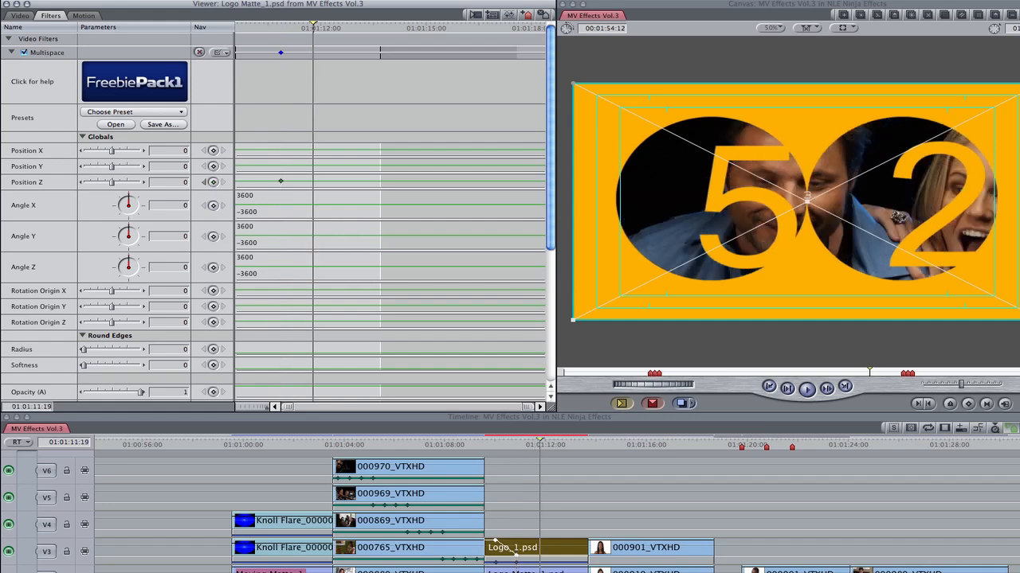
{"action": "left_click", "coordinate": [213, 182]}
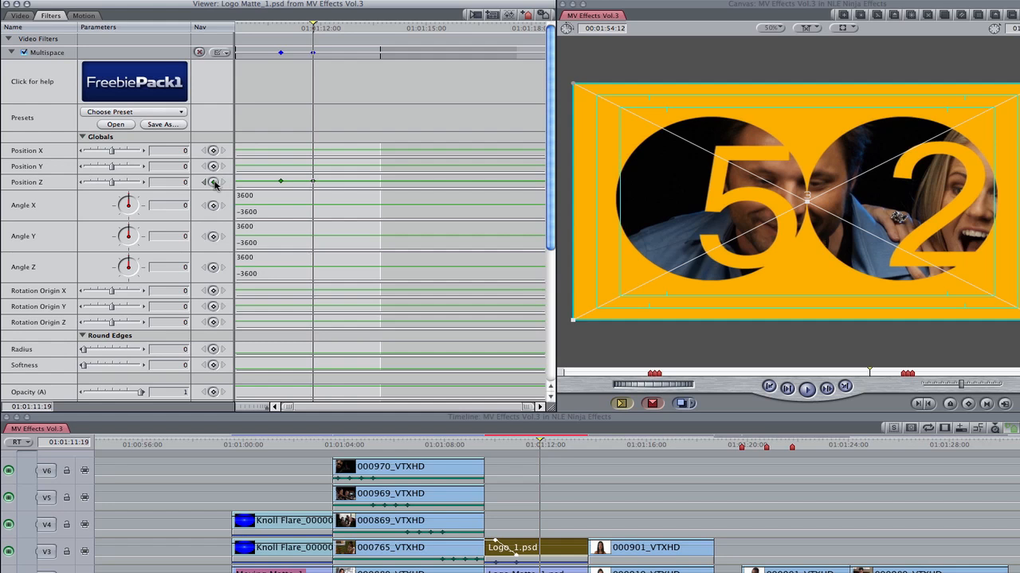
{"action": "left_click_drag", "start_coordinate": [112, 182], "coordinate": [152, 186]}
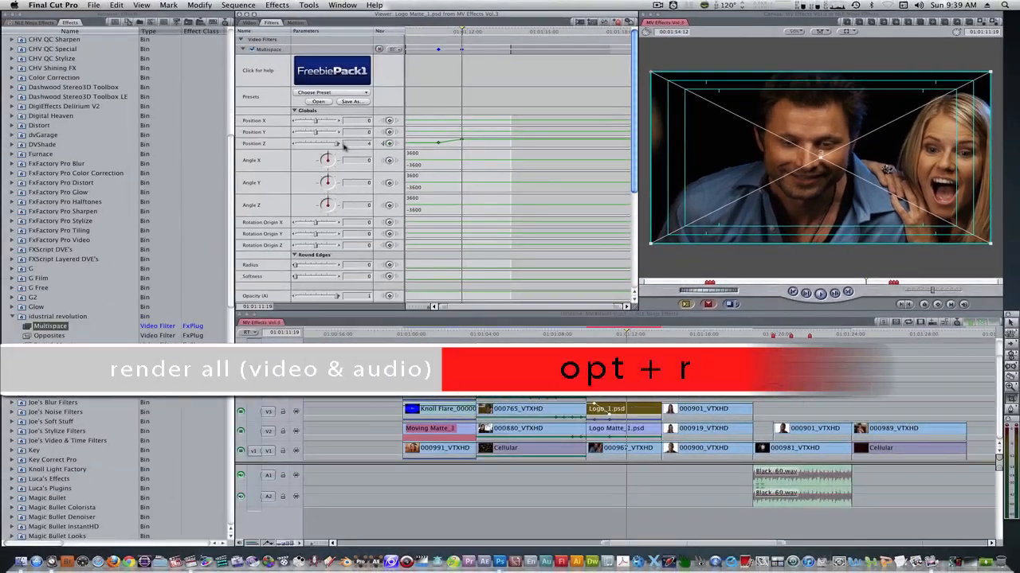
Render the stacked logo clips over 000967_VTXHD and play back the logo matte transition
{"action": "left_click_drag", "start_coordinate": [607, 388], "coordinate": [627, 436]}
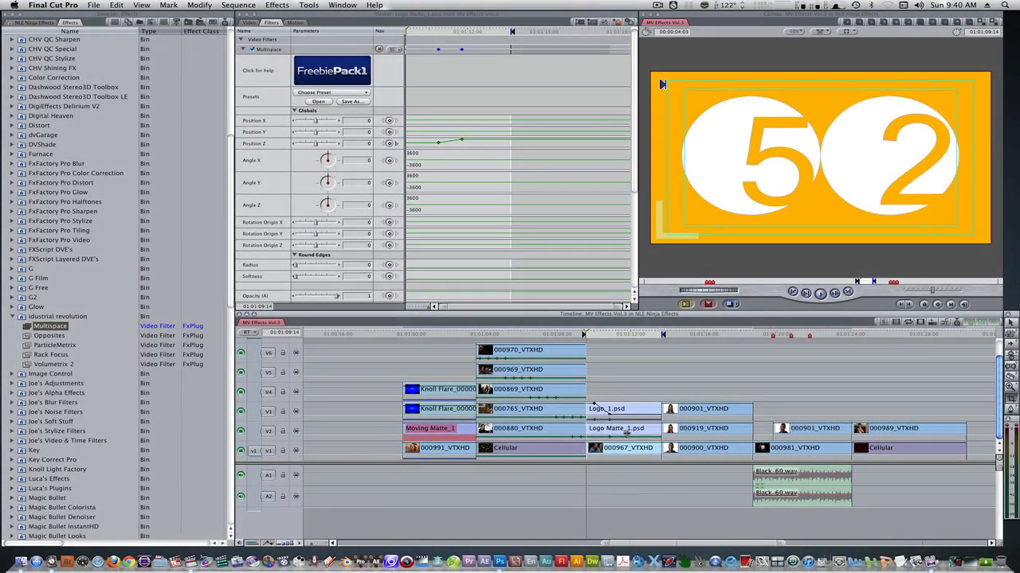
{"action": "key", "text": "space"}
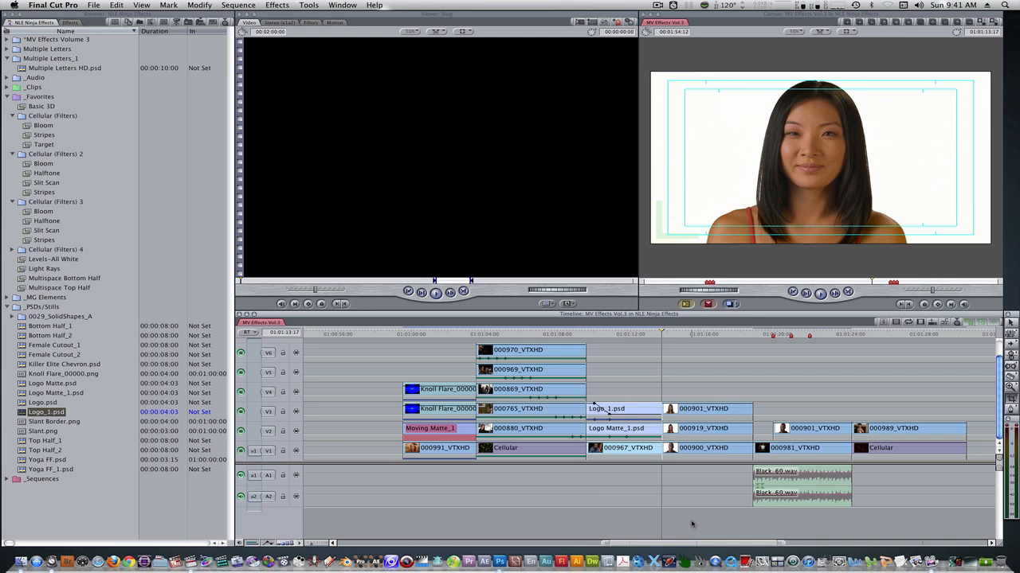
Solo the 000901_VTXHD clip on V3 above 000919_VTXHD and expand its Crop motion parameters
{"action": "left_click", "coordinate": [704, 415]}
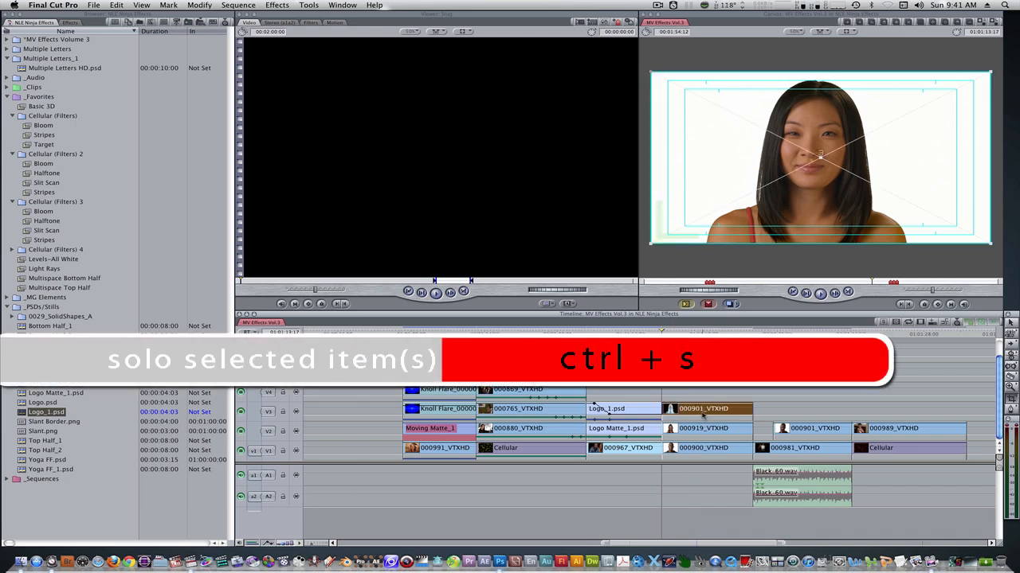
{"action": "key", "text": "ctrl+s"}
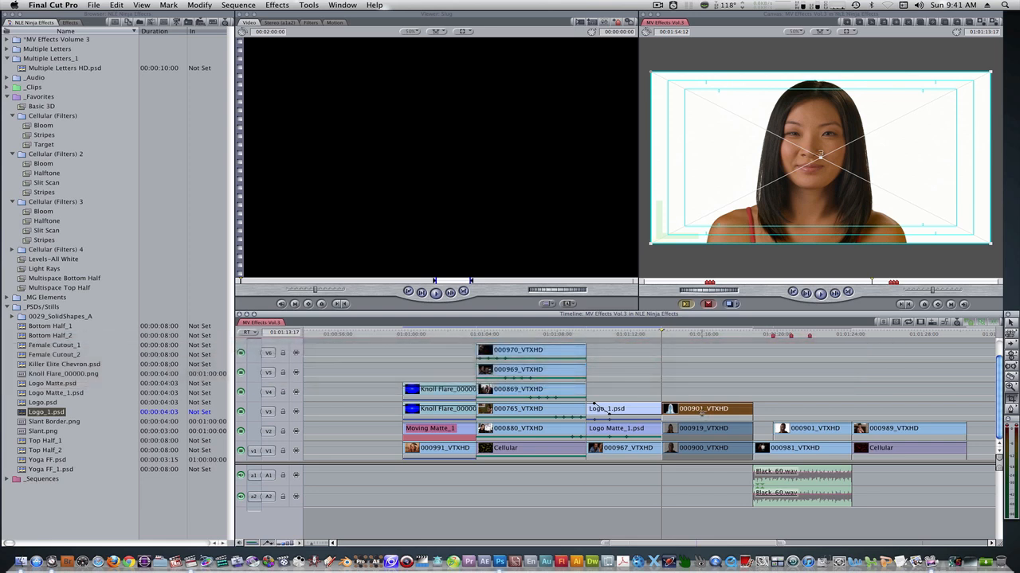
{"action": "double_click", "coordinate": [704, 411]}
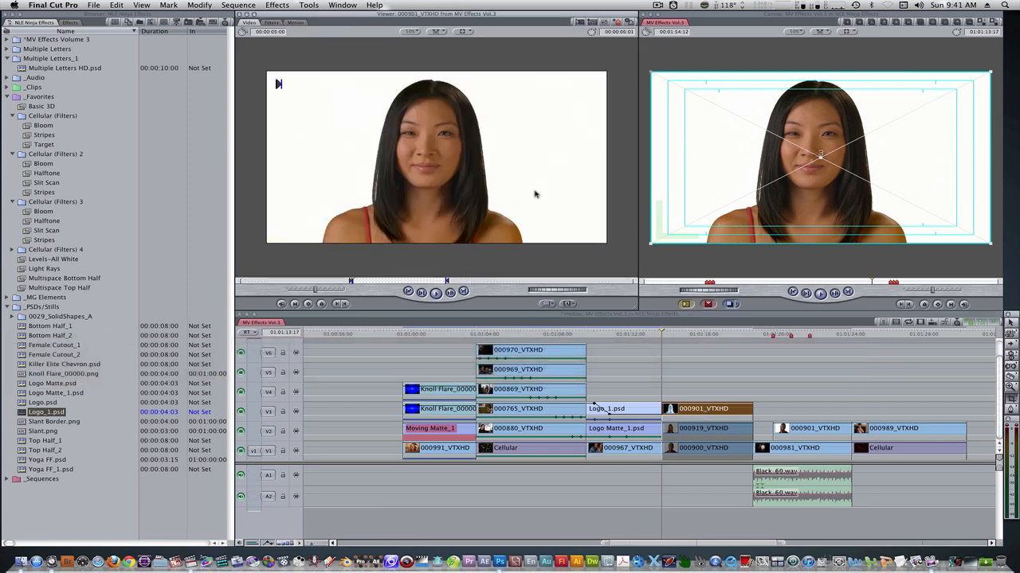
{"action": "left_click", "coordinate": [295, 21]}
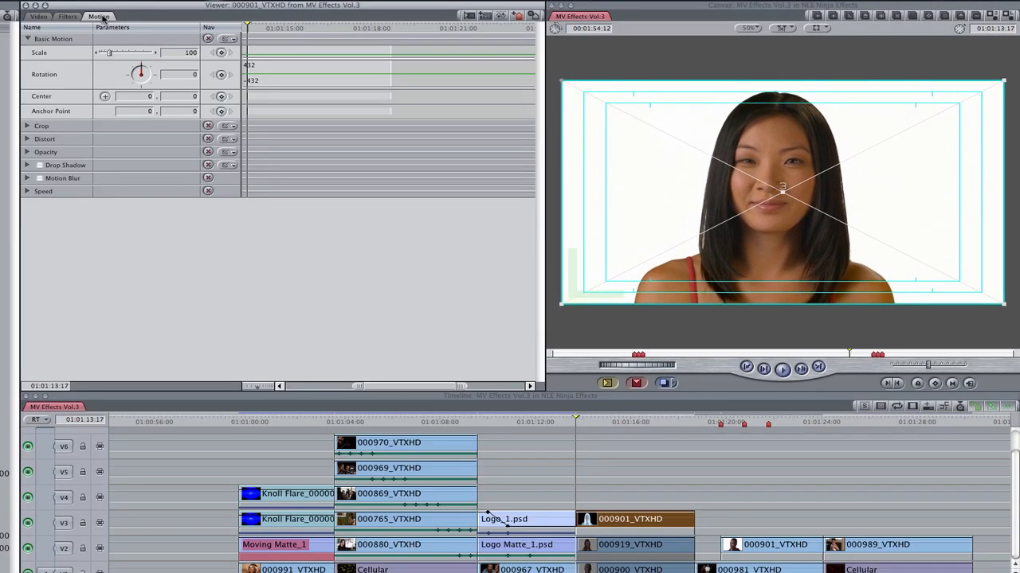
{"action": "left_click", "coordinate": [27, 127]}
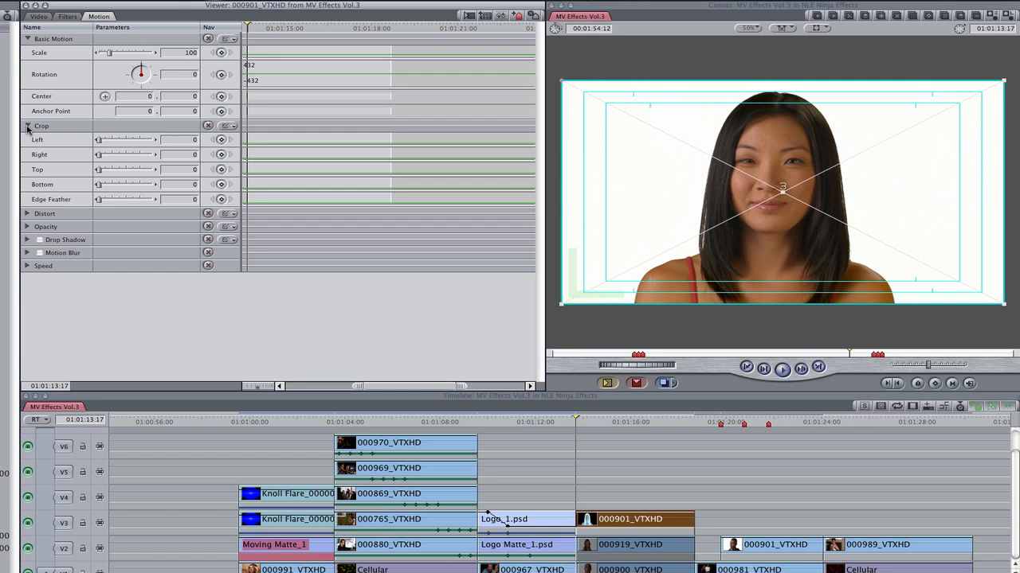
Add Crop Left keyframes to the V3 000901_VTXHD clip at 01:01:13:22 and 12 frames further on at 01:01:14:10
{"action": "type", "text": "+5"}
{"action": "key", "text": "Return"}
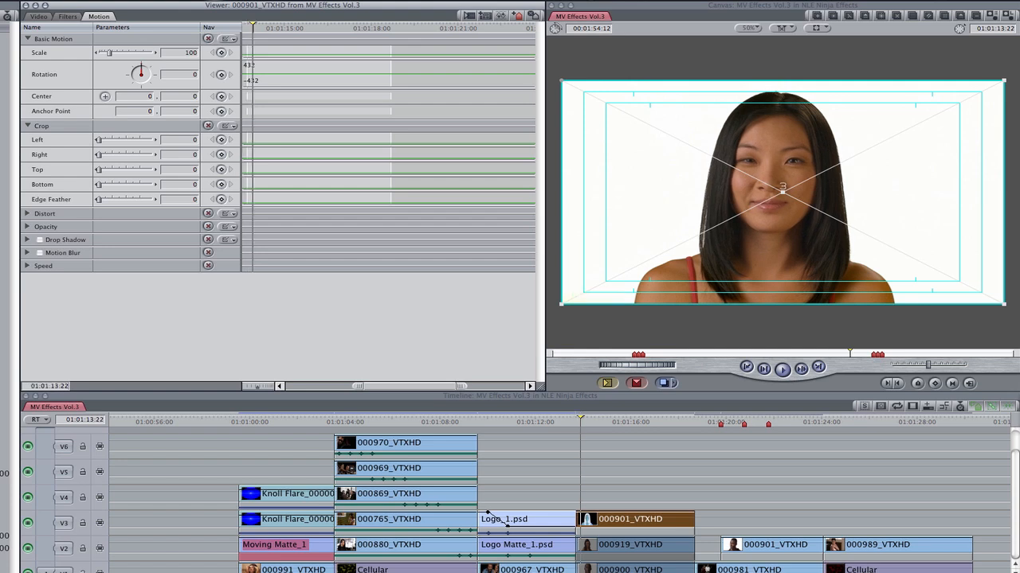
{"action": "left_click", "coordinate": [221, 139]}
{"action": "type", "text": "+12"}
{"action": "key", "text": "Return"}
{"action": "left_click", "coordinate": [221, 141]}
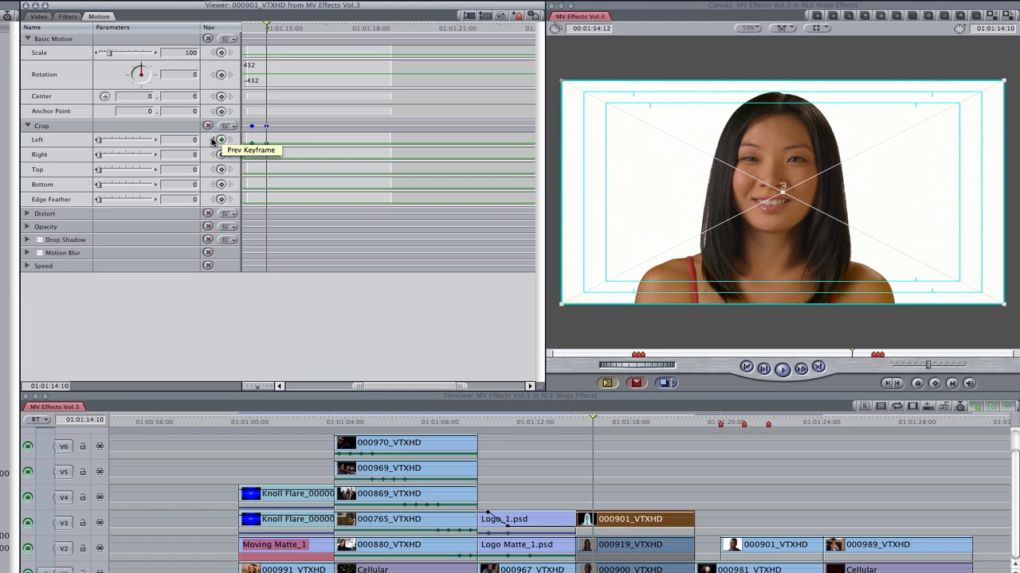
Set the V3 000901_VTXHD clip's Crop Left to 100 at its first keyframe, 01:01:13:22
{"action": "left_click", "coordinate": [213, 142]}
{"action": "left_click", "coordinate": [190, 140]}
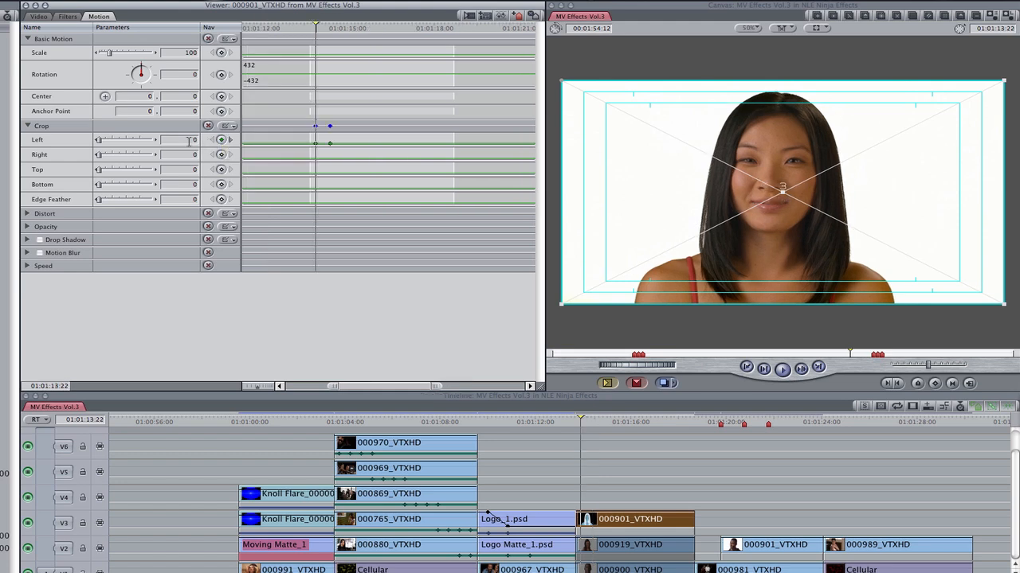
{"action": "type", "text": "100"}
{"action": "key", "text": "Return"}
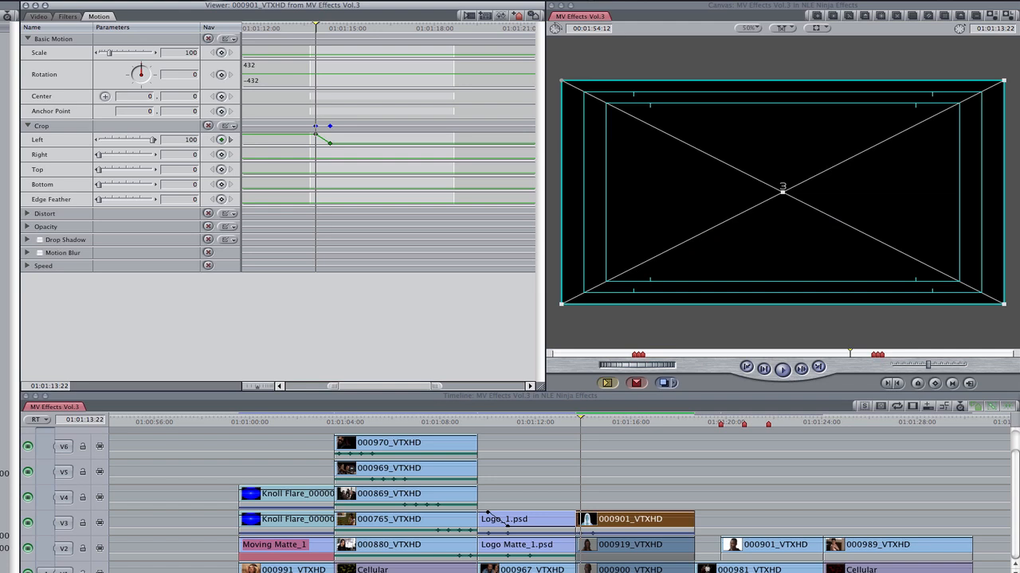
At the 01:01:14:10 keyframe, set the clip's Crop Top and Bottom to 32.03 and move it up to Center Y -232.5
{"action": "left_click", "coordinate": [230, 140]}
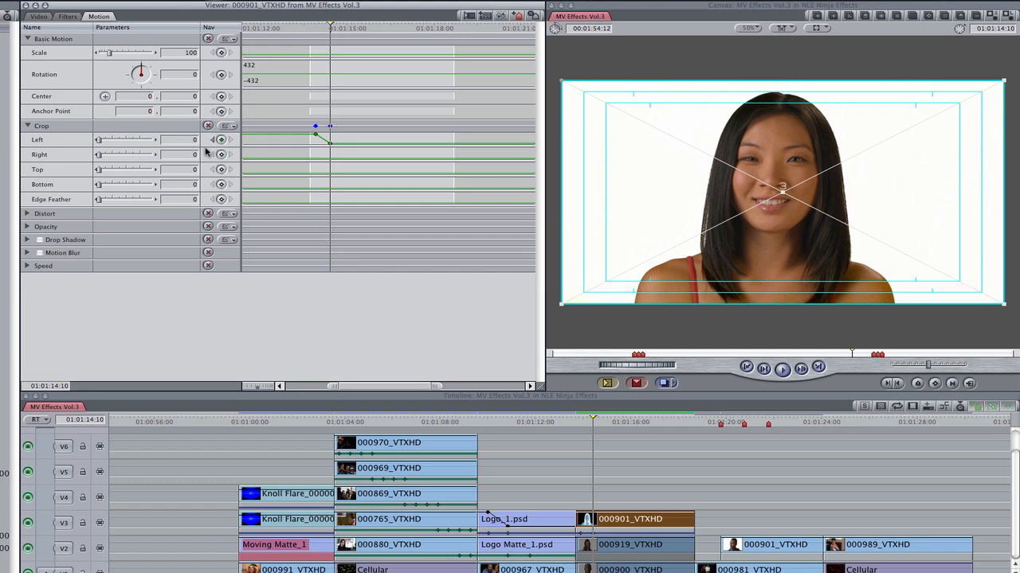
{"action": "left_click", "coordinate": [179, 170]}
{"action": "type", "text": "32.03"}
{"action": "key", "text": "Tab"}
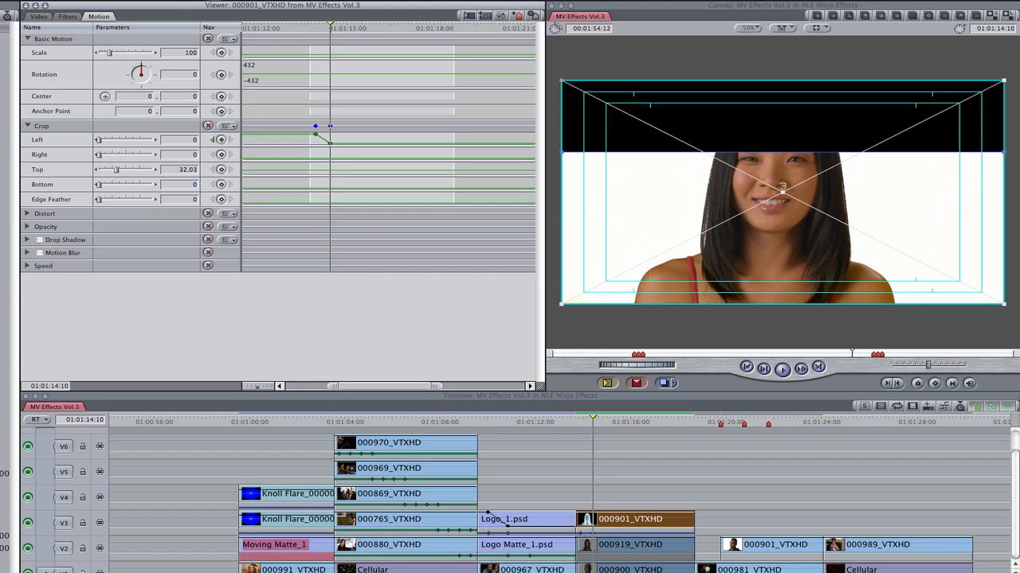
{"action": "type", "text": "32.03"}
{"action": "key", "text": "Return"}
{"action": "left_click_drag", "start_coordinate": [795, 171], "coordinate": [795, 98]}
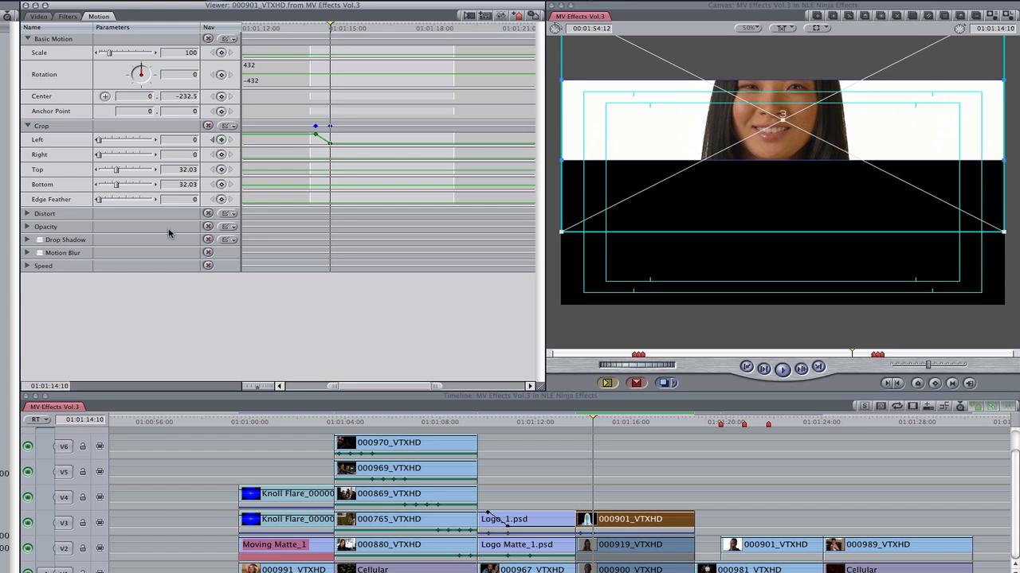
Solo the 000919_VTXHD clip on V2 and open it to show its motion parameters
{"action": "left_click", "coordinate": [589, 401]}
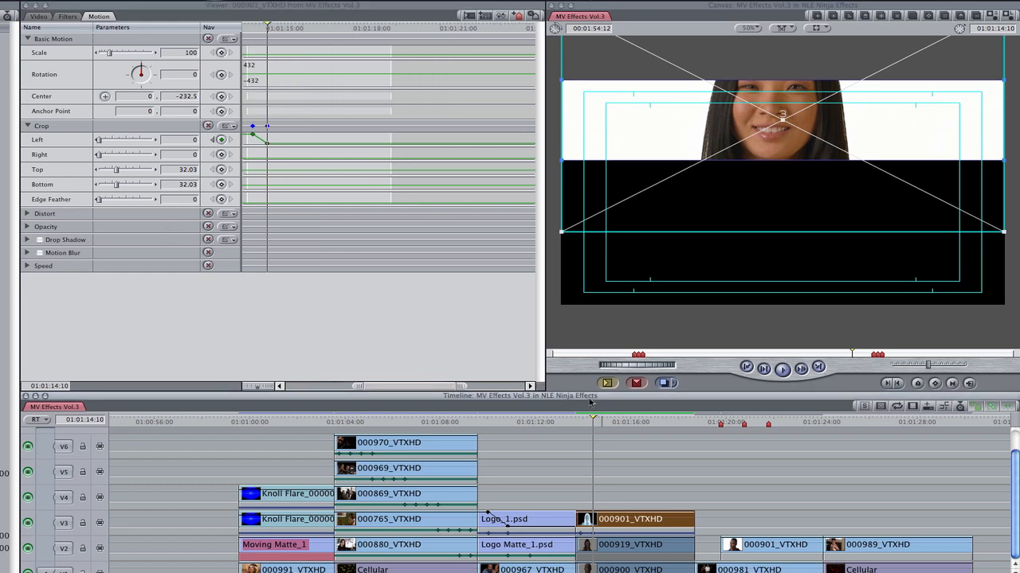
{"action": "left_click", "coordinate": [624, 544]}
{"action": "key", "text": "ctrl+s"}
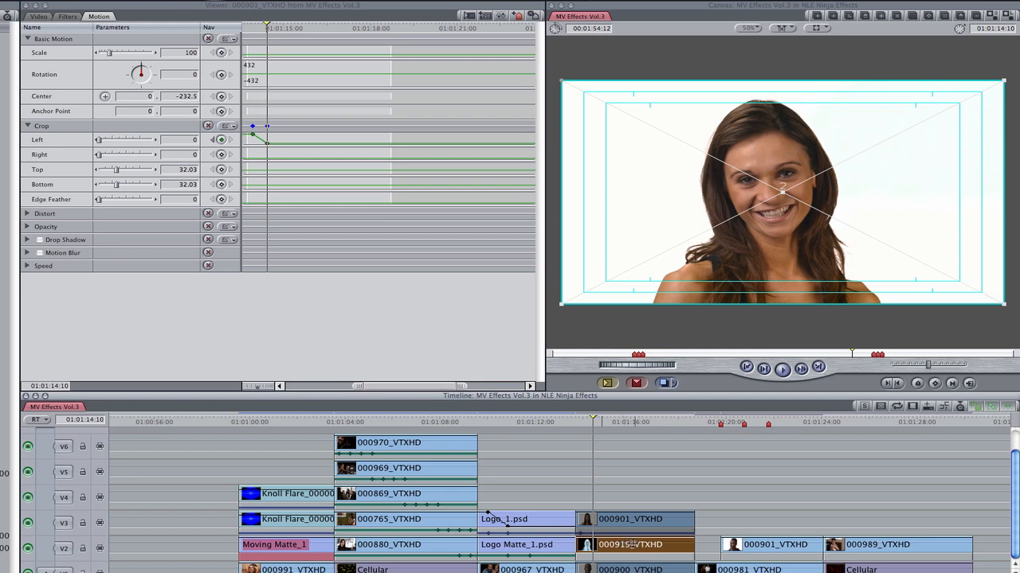
{"action": "double_click", "coordinate": [627, 544]}
Keyframe the 000919_VTXHD clip's Crop Right from fully cropped at 01:01:14:10 to 0 at 01:01:14:22
{"action": "left_click", "coordinate": [221, 155]}
{"action": "type", "text": "+12"}
{"action": "key", "text": "Return"}
{"action": "left_click", "coordinate": [221, 155]}
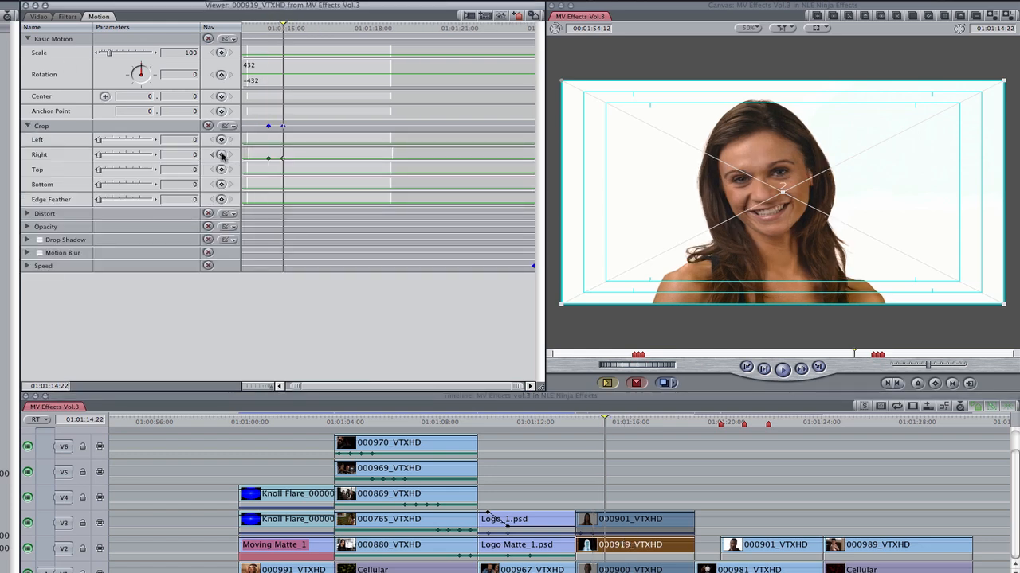
{"action": "left_click", "coordinate": [212, 154]}
{"action": "left_click_drag", "start_coordinate": [99, 155], "coordinate": [164, 155]}
{"action": "left_click", "coordinate": [229, 154]}
Set the 000919_VTXHD clip's Crop Top and Bottom to 32.55 and its Center Y to 28.2
{"action": "left_click", "coordinate": [169, 172]}
{"action": "type", "text": "32.55"}
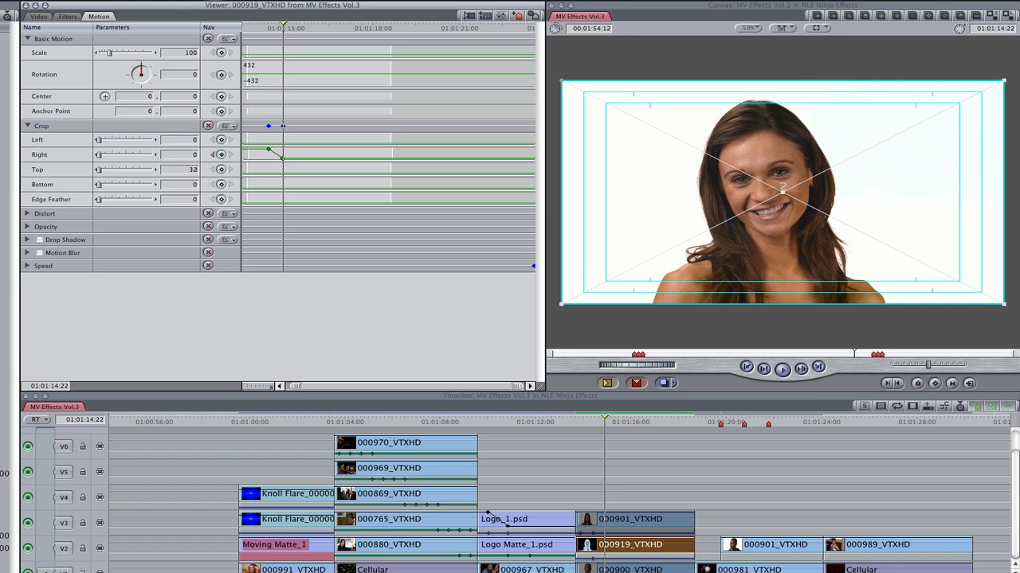
{"action": "key", "text": "Tab"}
{"action": "type", "text": "32.55"}
{"action": "key", "text": "Return"}
{"action": "left_click", "coordinate": [187, 96]}
{"action": "type", "text": "28.2"}
{"action": "key", "text": "Return"}
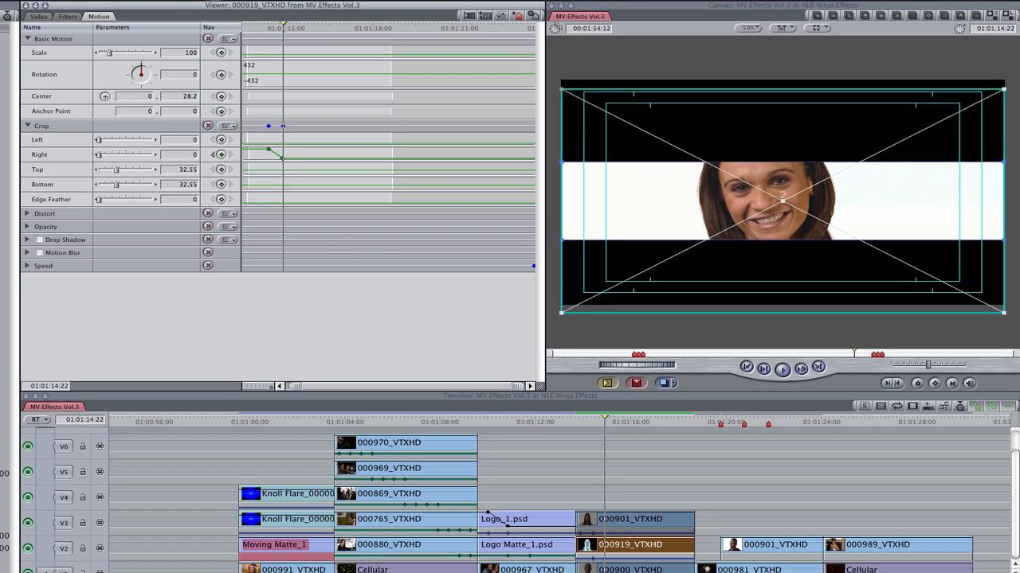
Solo the 000900_VTXHD clip on V1 and keyframe its Crop Left from fully cropped at 01:01:14:22 to 0 at 01:01:15:10
{"action": "left_click", "coordinate": [638, 523]}
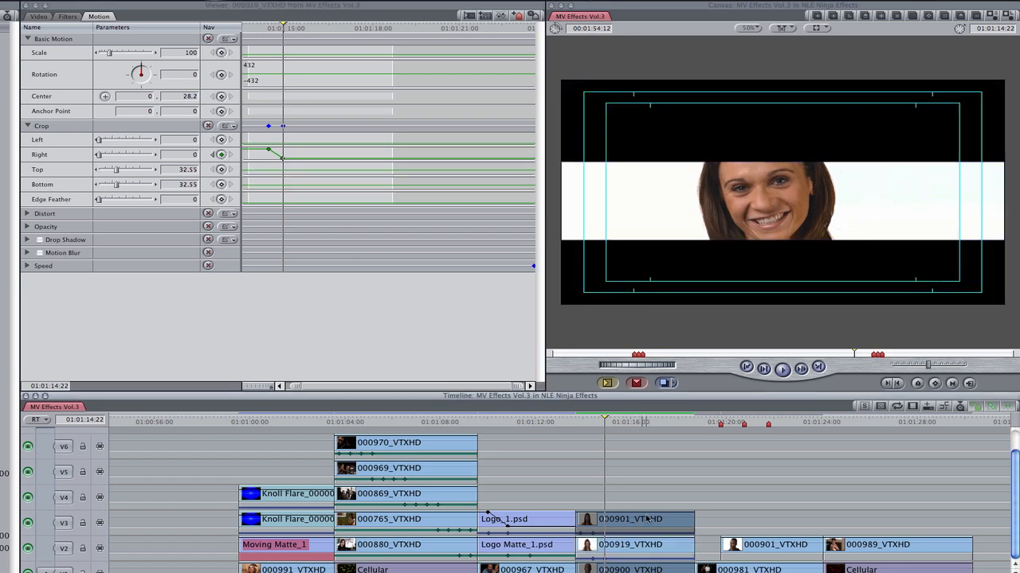
{"action": "left_click", "coordinate": [619, 570]}
{"action": "key", "text": "ctrl+s"}
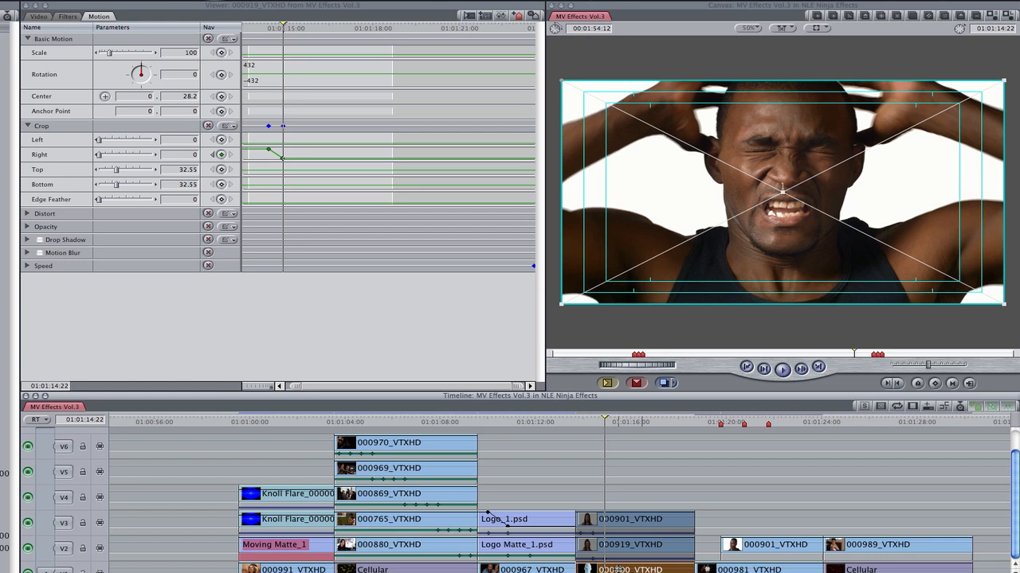
{"action": "double_click", "coordinate": [619, 570]}
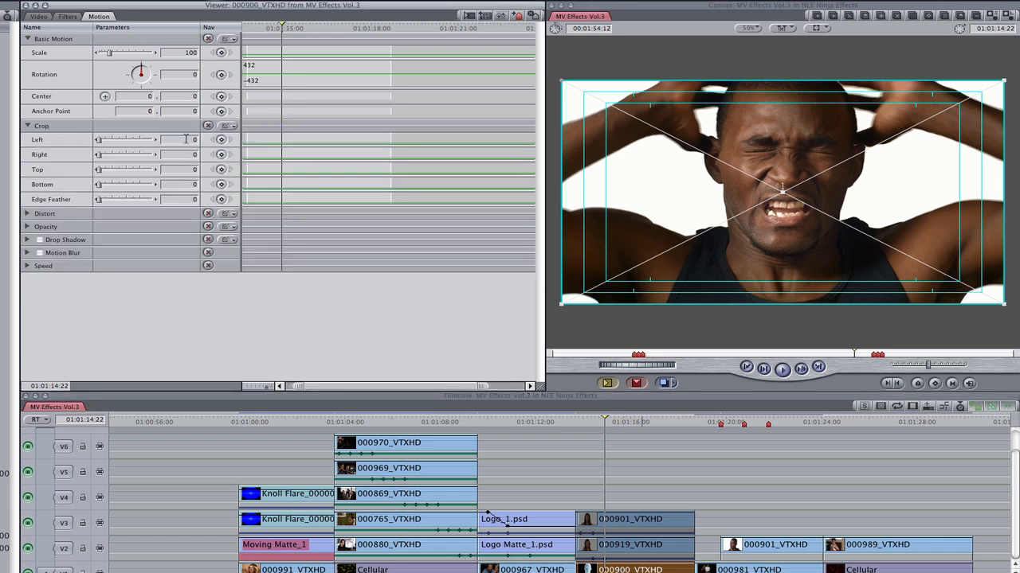
{"action": "left_click", "coordinate": [232, 140]}
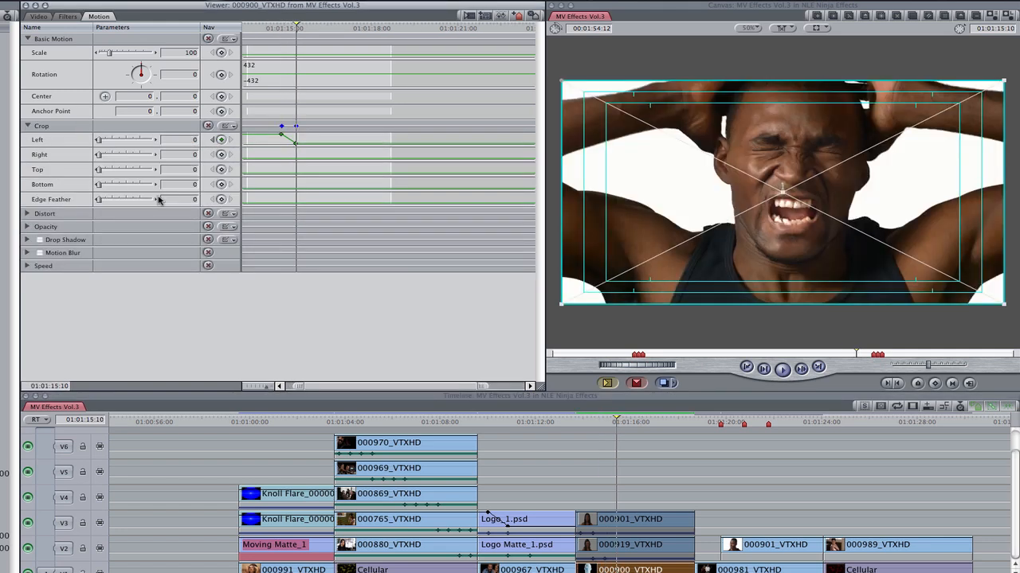
Crop the 000900_VTXHD clip to Top 31 and Bottom 34, and set its Center Y to 324.37
{"action": "mouse_move", "coordinate": [98, 170]}
{"action": "left_mouse_down"}
{"action": "mouse_move", "coordinate": [117, 184]}
{"action": "mouse_move", "coordinate": [117, 168]}
{"action": "left_mouse_up"}
{"action": "left_click", "coordinate": [179, 98]}
{"action": "type", "text": "324.37"}
{"action": "key", "text": "Return"}
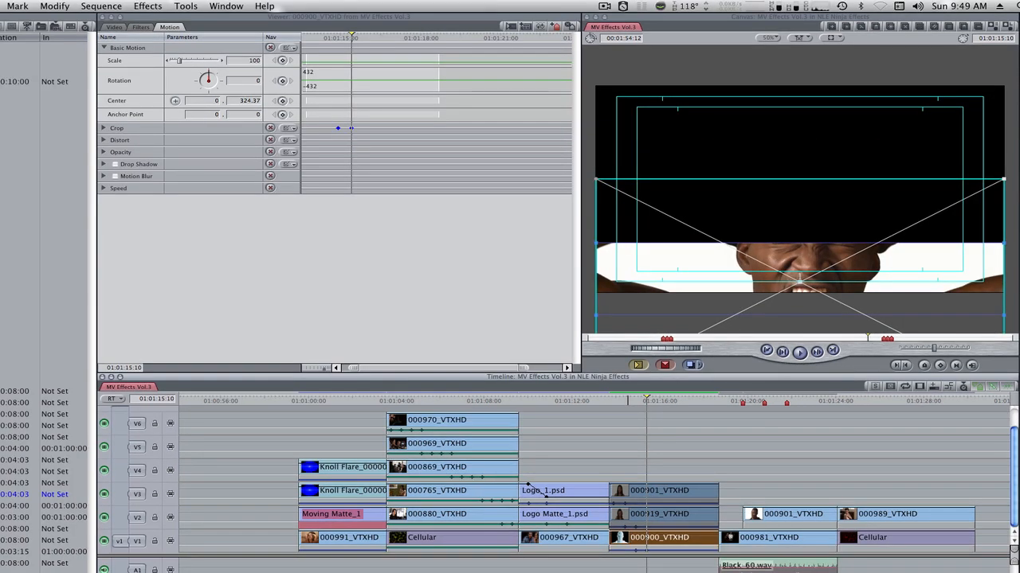
Turn off solo to show all three portrait strips and move the 000900_VTXHD strip up to Center Y 298.37
{"action": "key", "text": "ctrl+s"}
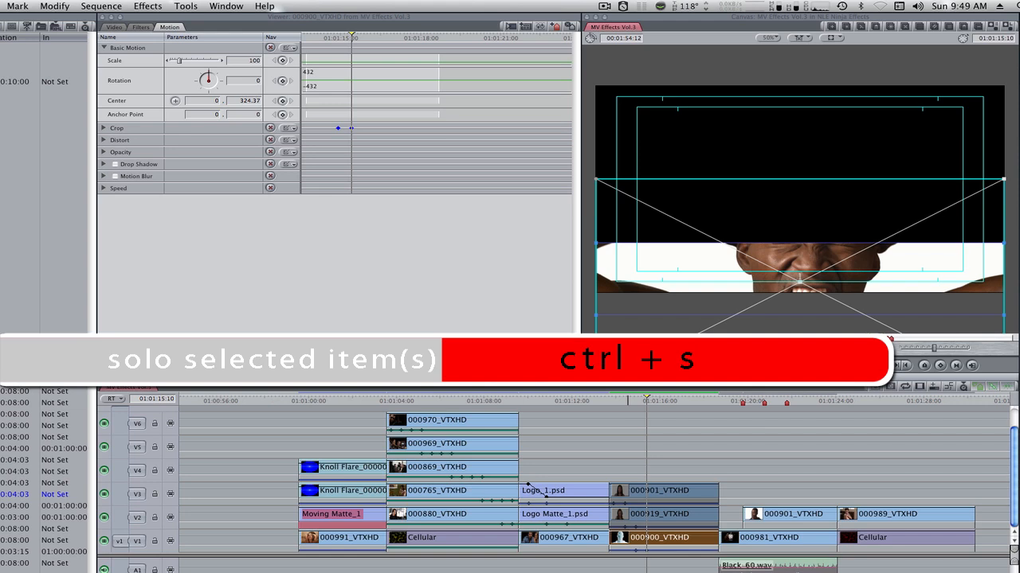
{"action": "key", "text": "ctrl+s"}
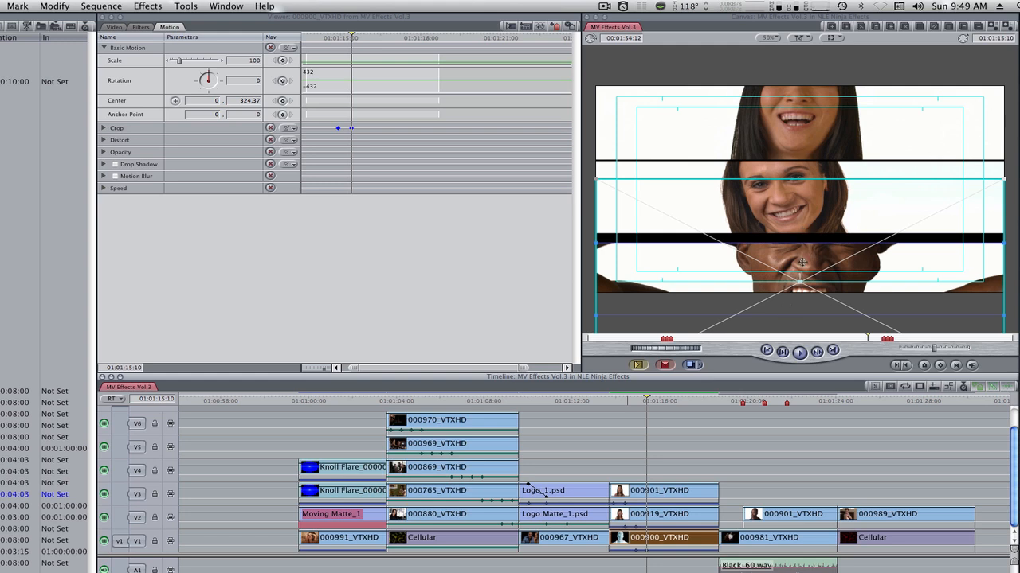
{"action": "left_click_drag", "start_coordinate": [802, 263], "coordinate": [802, 259]}
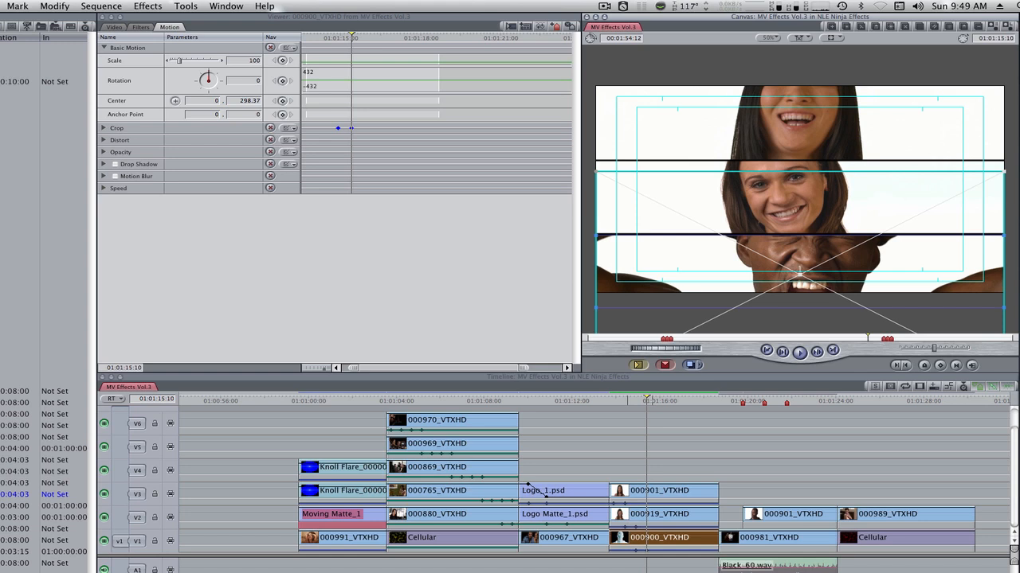
{"action": "left_click", "coordinate": [634, 452]}
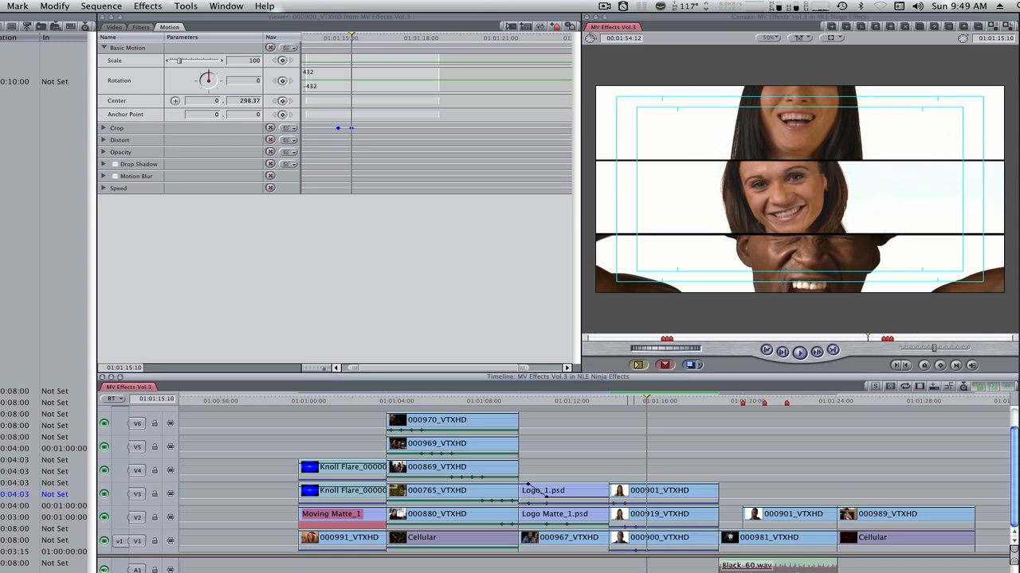
Keyframe the V3 000901_VTXHD clip's Crop Right from 0 at 01:01:17:01 to 100 at 01:01:17:13
{"action": "type", "text": "+115"}
{"action": "key", "text": "Return"}
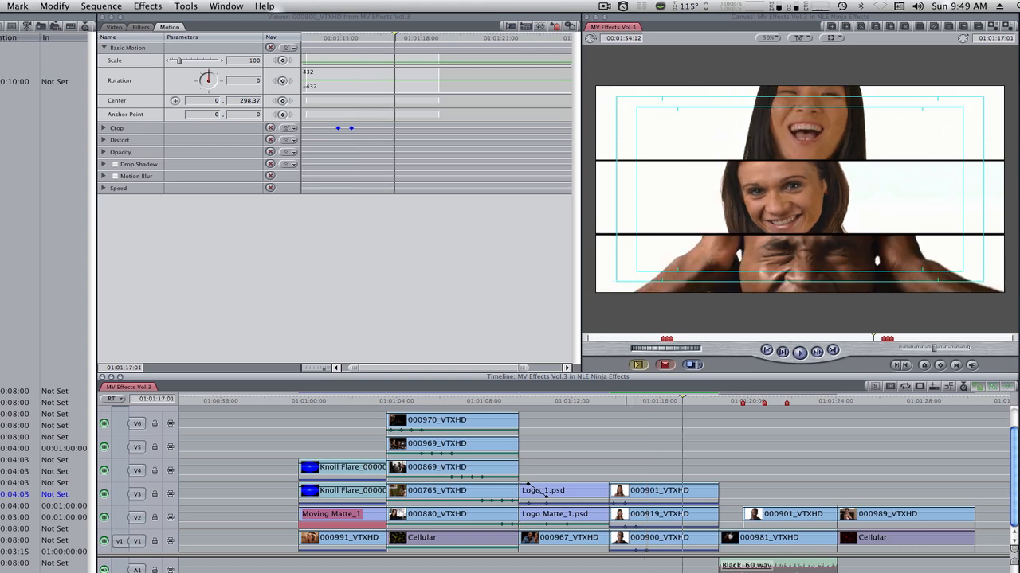
{"action": "double_click", "coordinate": [670, 497]}
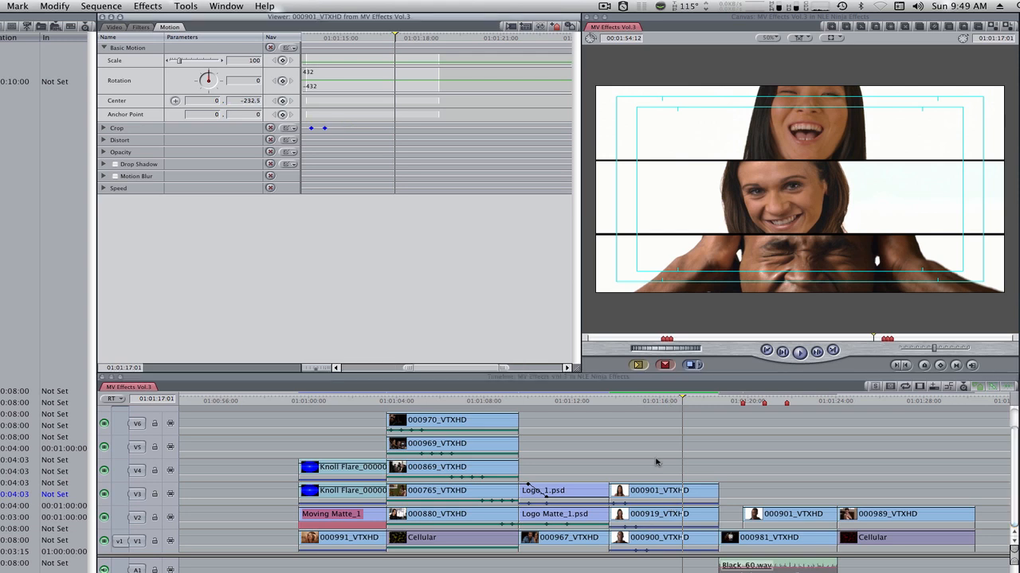
{"action": "left_click", "coordinate": [103, 128]}
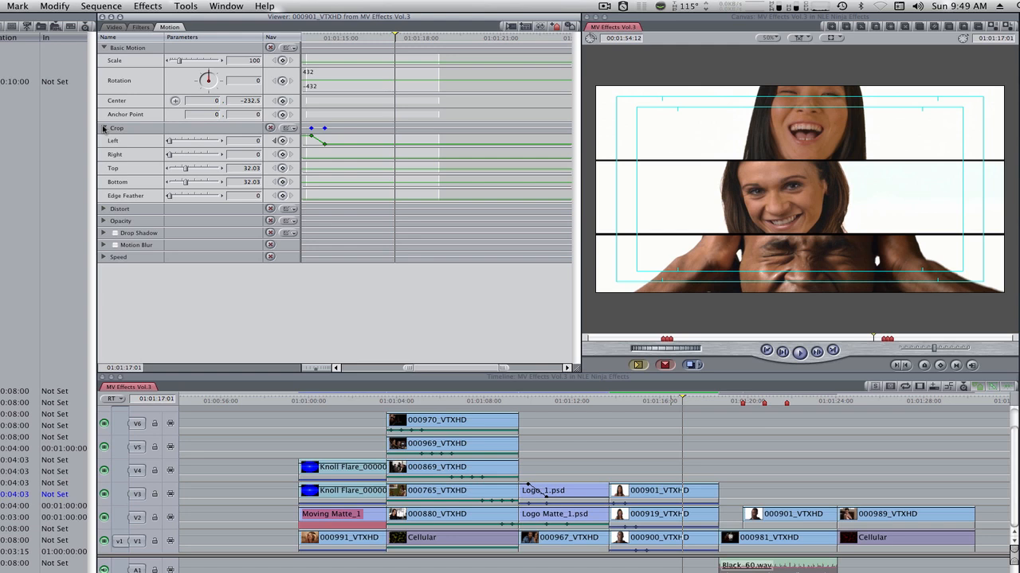
{"action": "left_click", "coordinate": [281, 155]}
{"action": "type", "text": "+12"}
{"action": "key", "text": "Return"}
{"action": "left_click", "coordinate": [282, 155]}
{"action": "left_click_drag", "start_coordinate": [169, 156], "coordinate": [230, 157]}
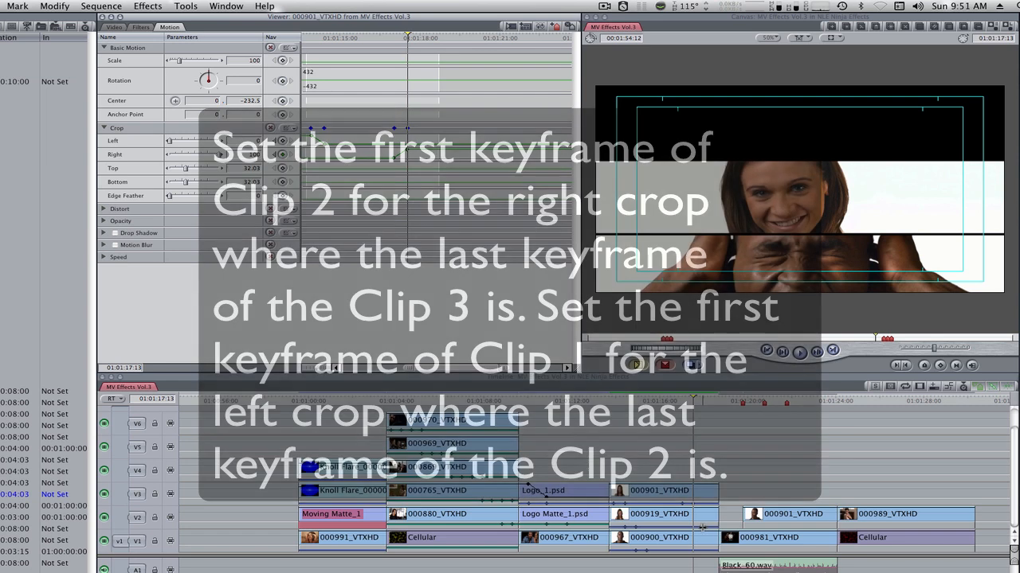
Keyframe the V2 000919_VTXHD clip's Crop Left from 0 at 01:01:17:13 to fully cropped
{"action": "double_click", "coordinate": [701, 522]}
{"action": "left_click", "coordinate": [103, 127]}
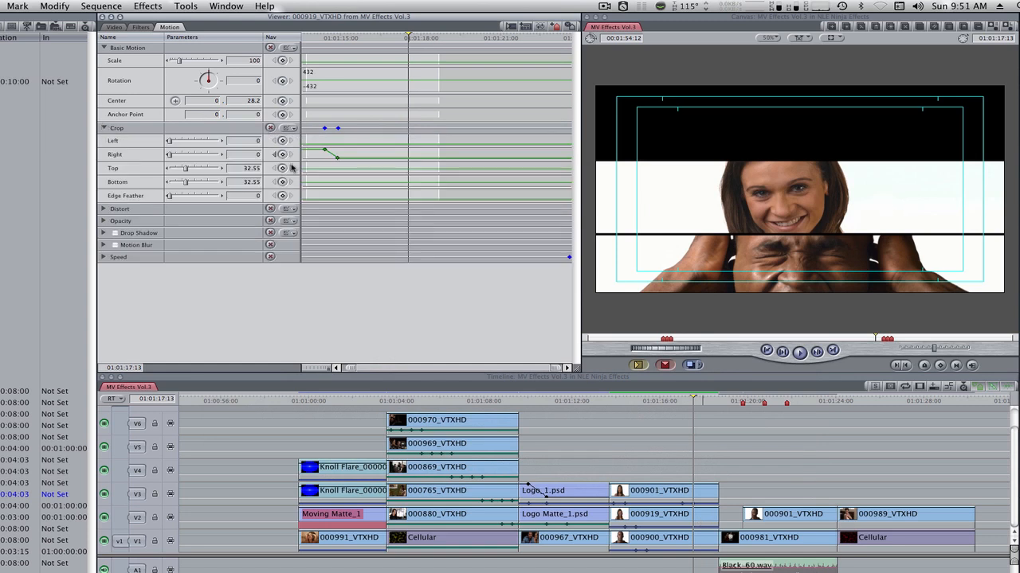
{"action": "left_click", "coordinate": [282, 141]}
{"action": "left_click_drag", "start_coordinate": [170, 141], "coordinate": [220, 155]}
Keyframe the V1 000900_VTXHD clip's Crop Right from 0 to fully cropped over 12 frames, starting at the V2 clip's last crop keyframe
{"action": "double_click", "coordinate": [704, 548]}
{"action": "left_click", "coordinate": [104, 127]}
{"action": "left_click", "coordinate": [282, 155]}
{"action": "type", "text": "+12"}
{"action": "key", "text": "Return"}
Enlarge the timeline around the stacked portrait clips and park the playhead at 01:01:16:03
{"action": "left_click_drag", "start_coordinate": [683, 401], "coordinate": [646, 401]}
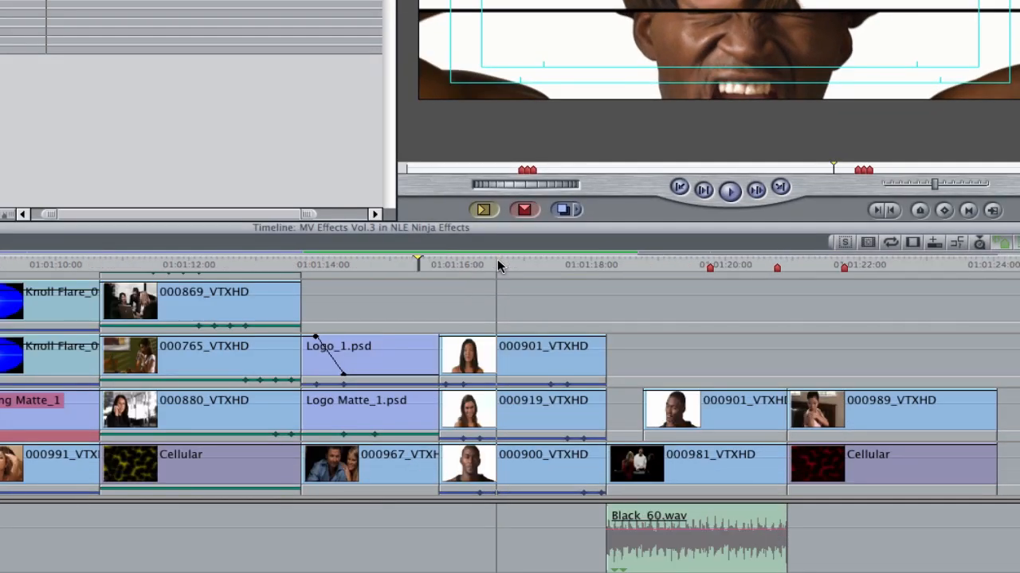
{"action": "key", "text": "super+equal"}
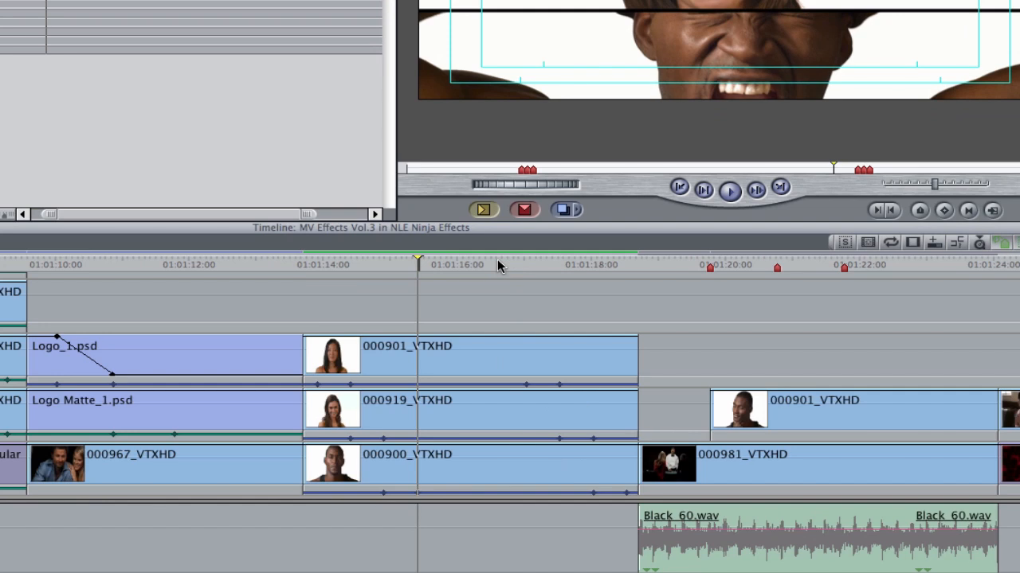
{"action": "left_click", "coordinate": [465, 261]}
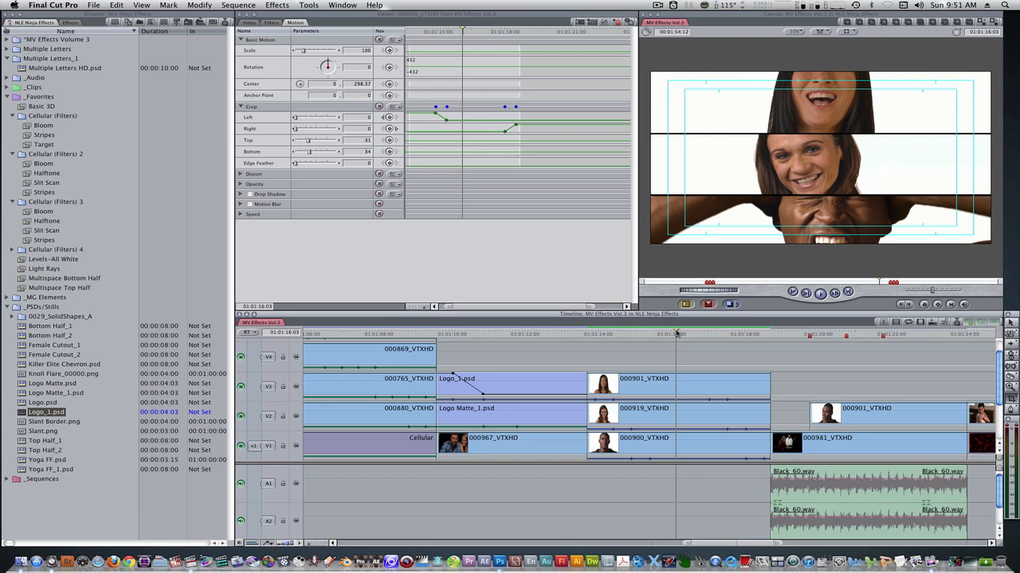
Apply the Colorize video filter from Image Control to the three stacked clips 000901, 000919 and 000900_VTXHD
{"action": "left_click_drag", "start_coordinate": [742, 349], "coordinate": [685, 447]}
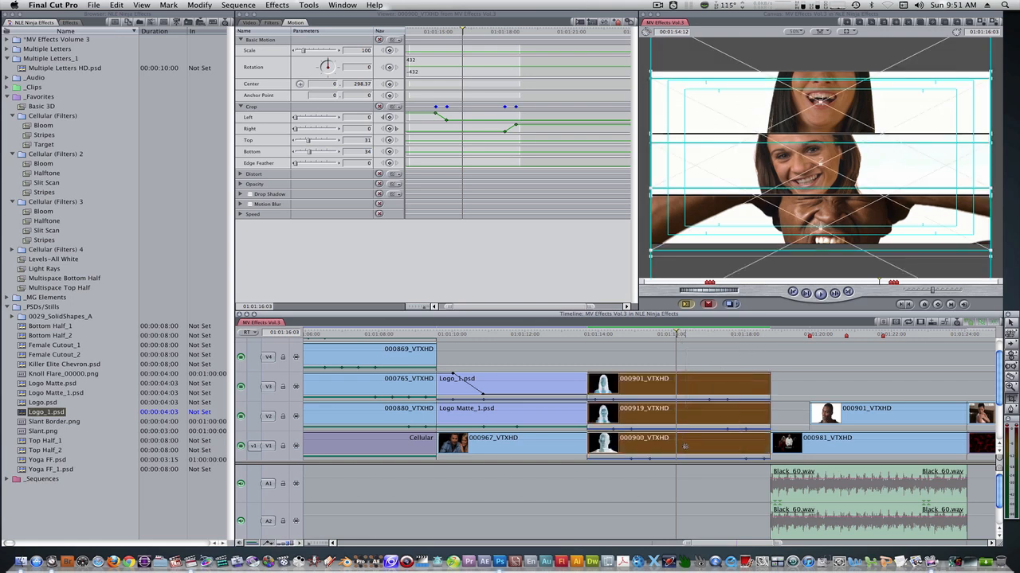
{"action": "left_click", "coordinate": [72, 22]}
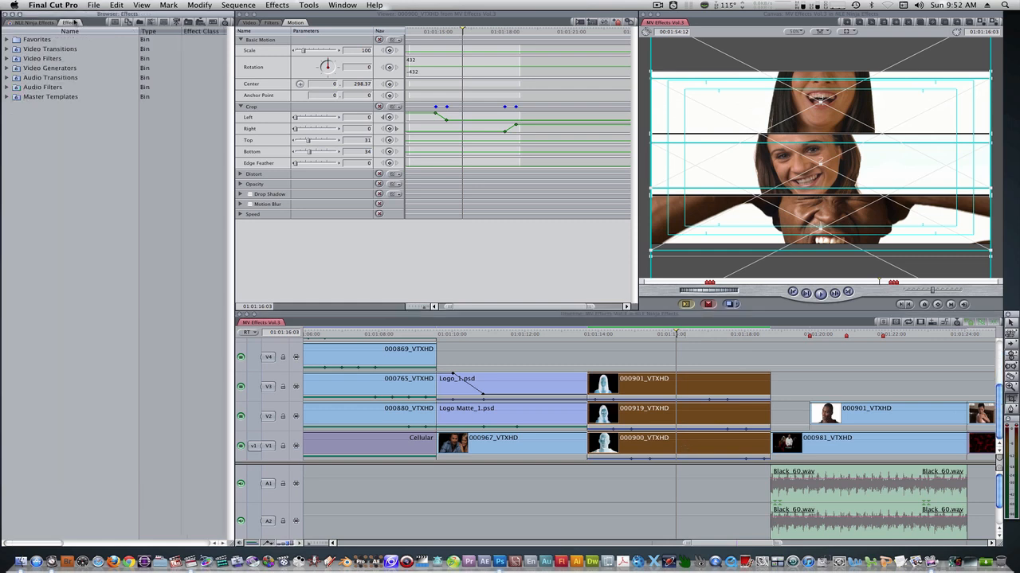
{"action": "left_click", "coordinate": [7, 58]}
{"action": "scroll", "coordinate": [43, 286], "scroll_direction": "down", "scroll_amount": 10}
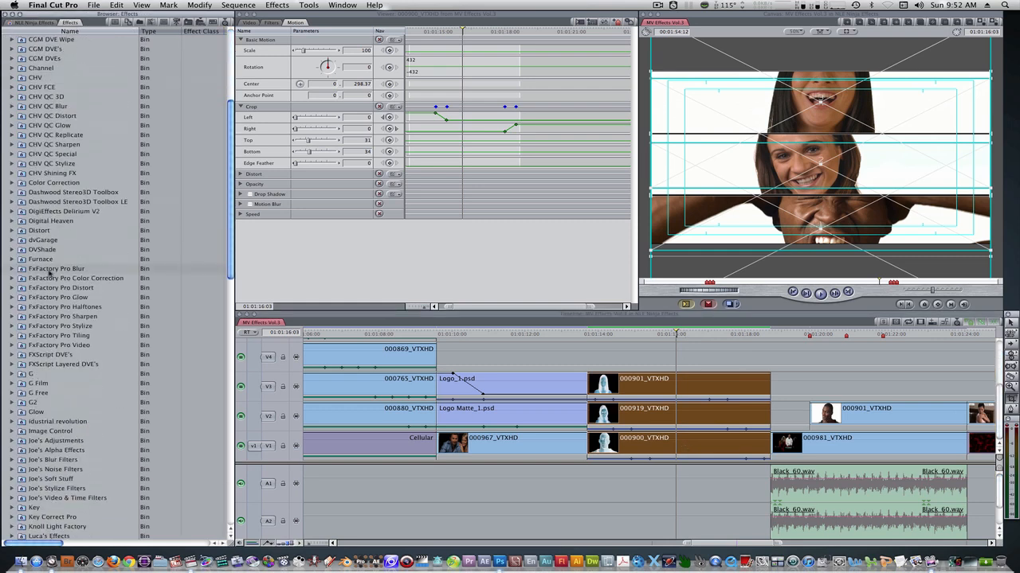
{"action": "left_click", "coordinate": [13, 345]}
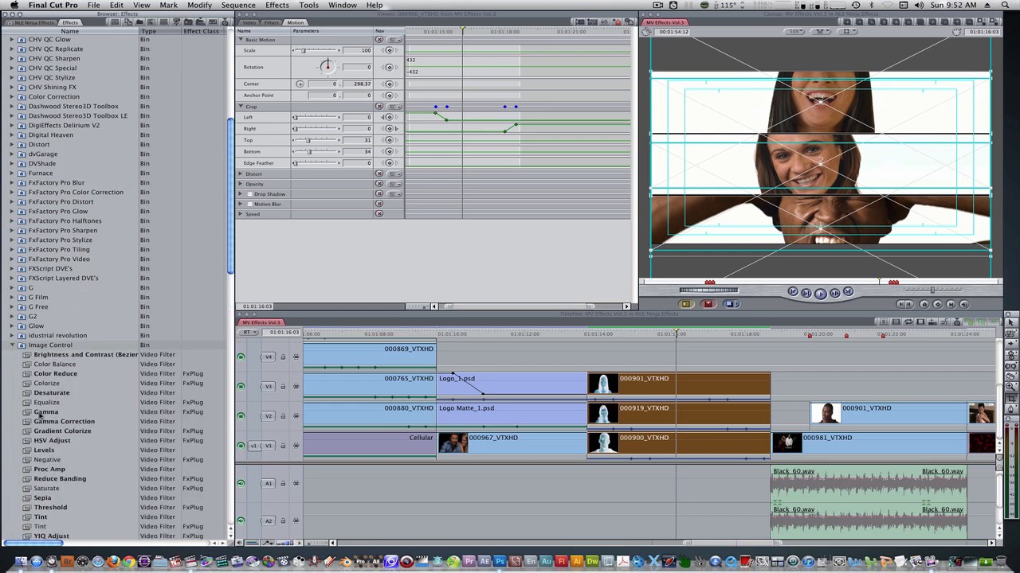
{"action": "left_click_drag", "start_coordinate": [46, 383], "coordinate": [690, 386]}
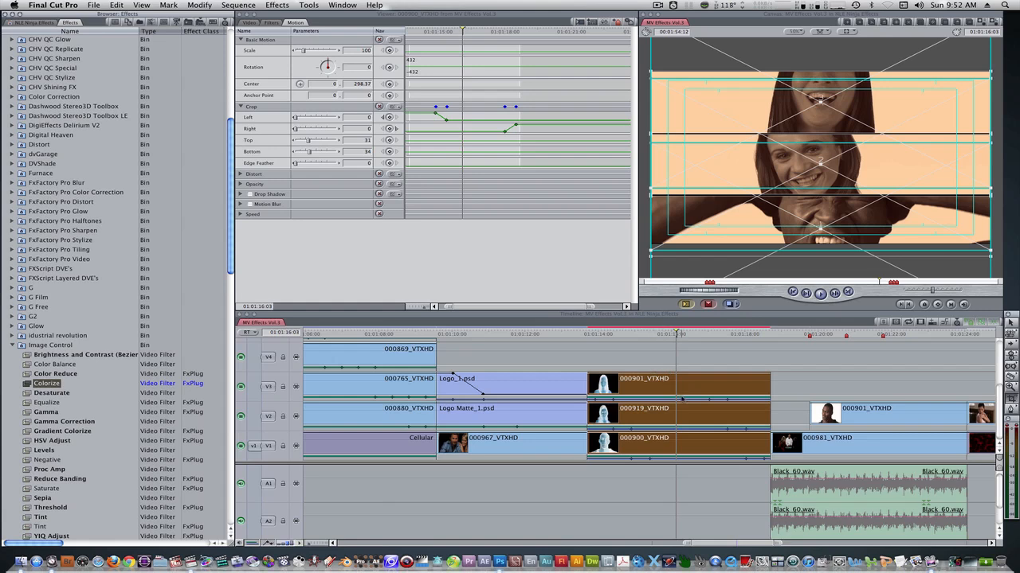
Set Colorize's Remap White To colour to red on the V3 clip, green on V2 and blue on V1
{"action": "left_click", "coordinate": [700, 365]}
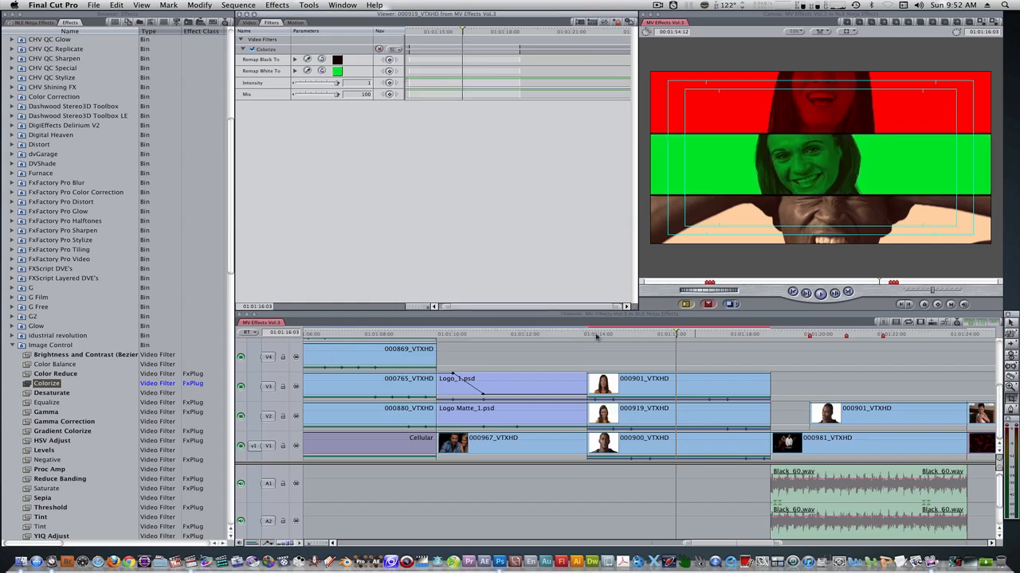
{"action": "left_click", "coordinate": [335, 68]}
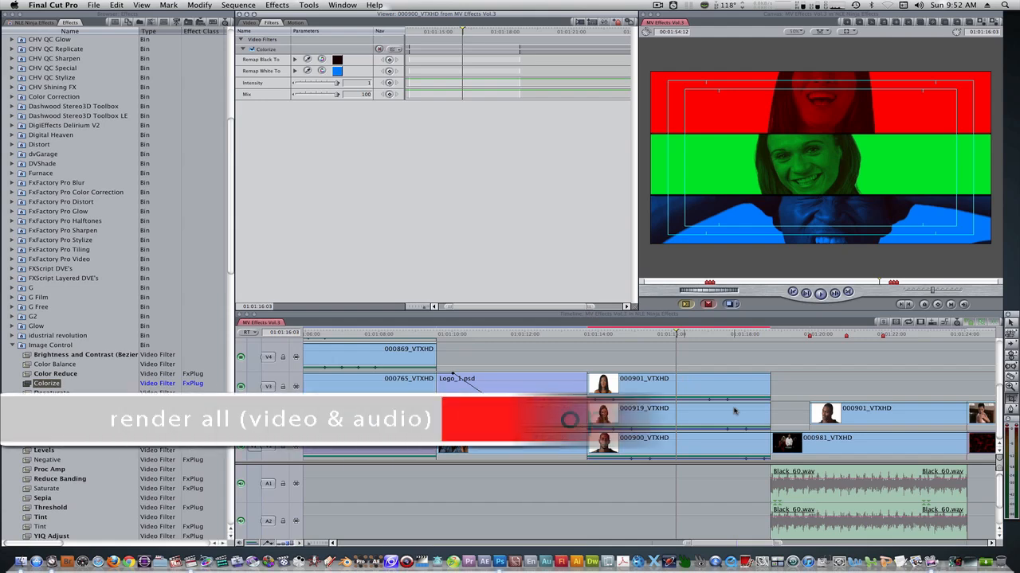
Render the three stacked colorized clips 000901, 000919 and 000900_VTXHD and play the result back
{"action": "left_click_drag", "start_coordinate": [682, 352], "coordinate": [666, 457]}
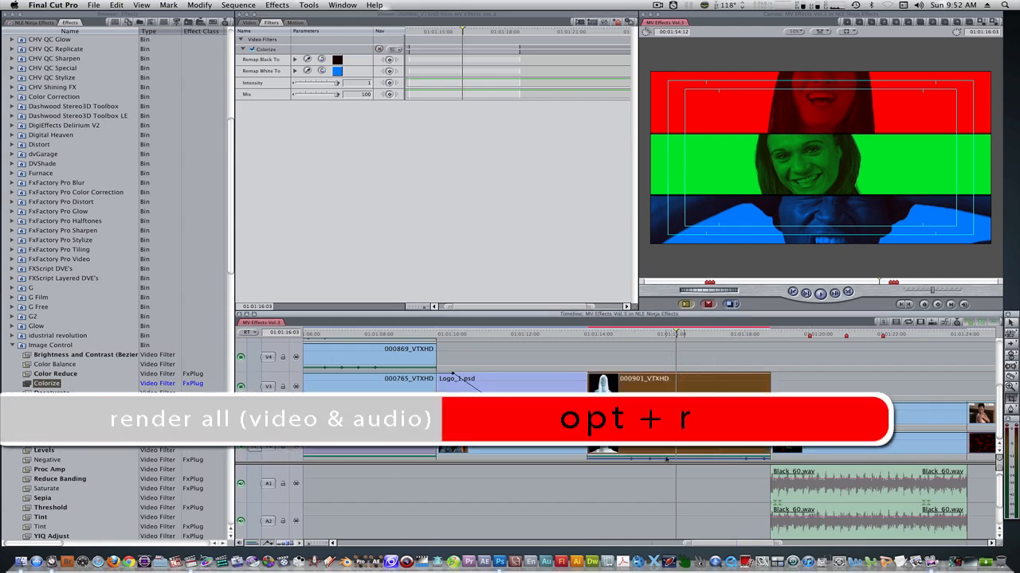
{"action": "key", "text": "alt+r"}
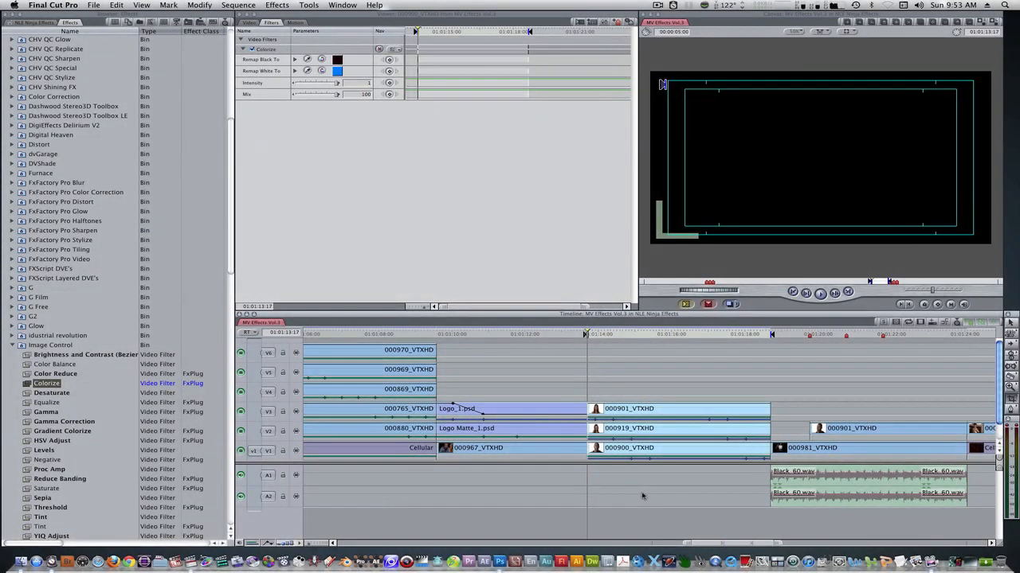
{"action": "key", "text": "space"}
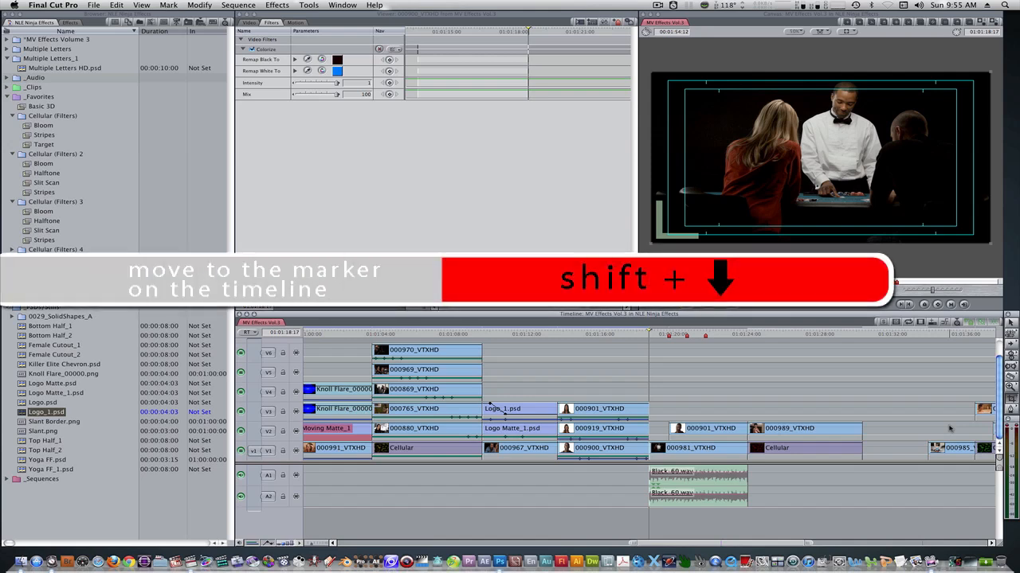
At Marker 10, set the Crop Right value of the V2 clip 000901_VTXHD to 73
{"action": "key", "text": "shift+Down"}
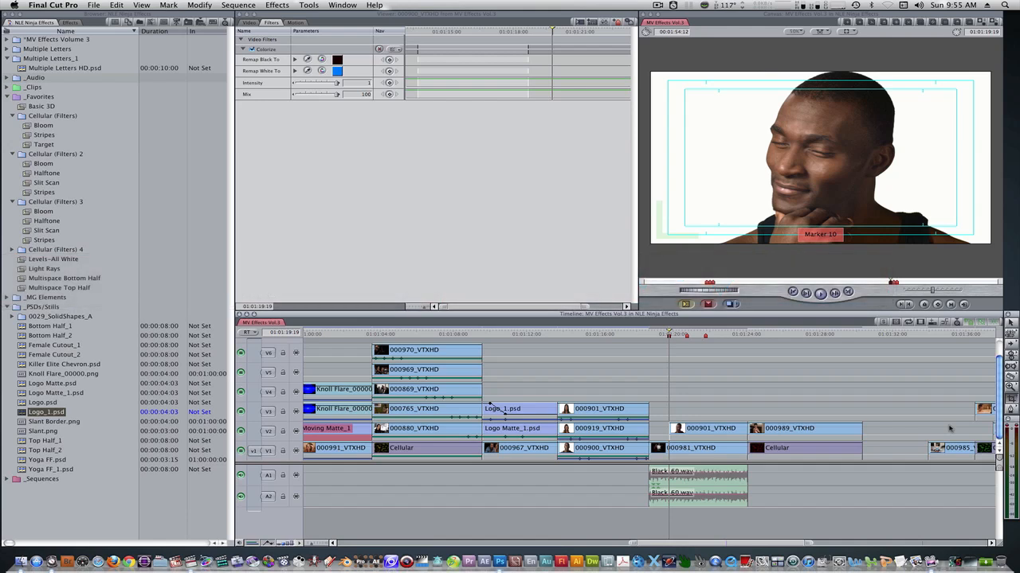
{"action": "double_click", "coordinate": [685, 430]}
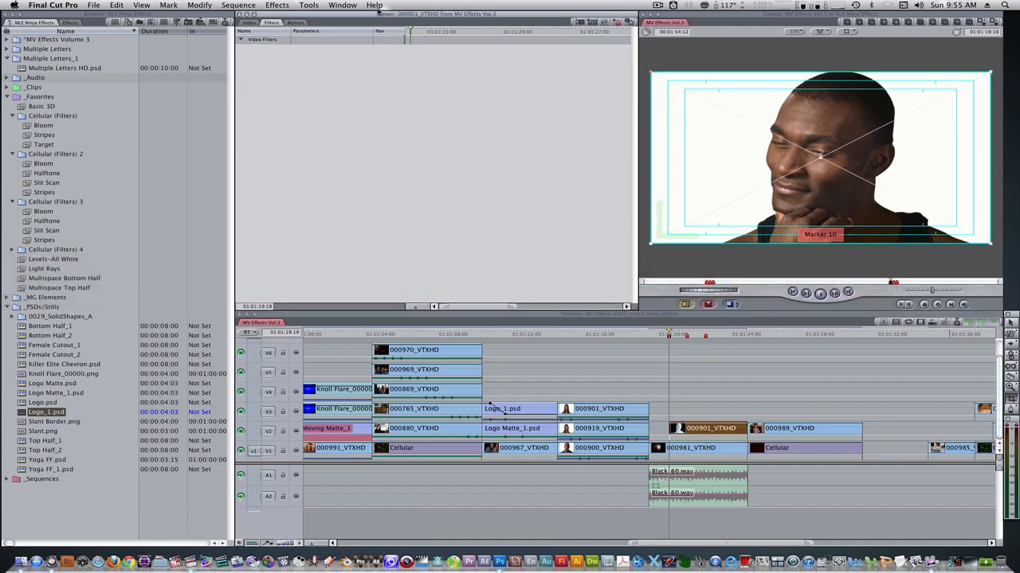
{"action": "left_click", "coordinate": [299, 24]}
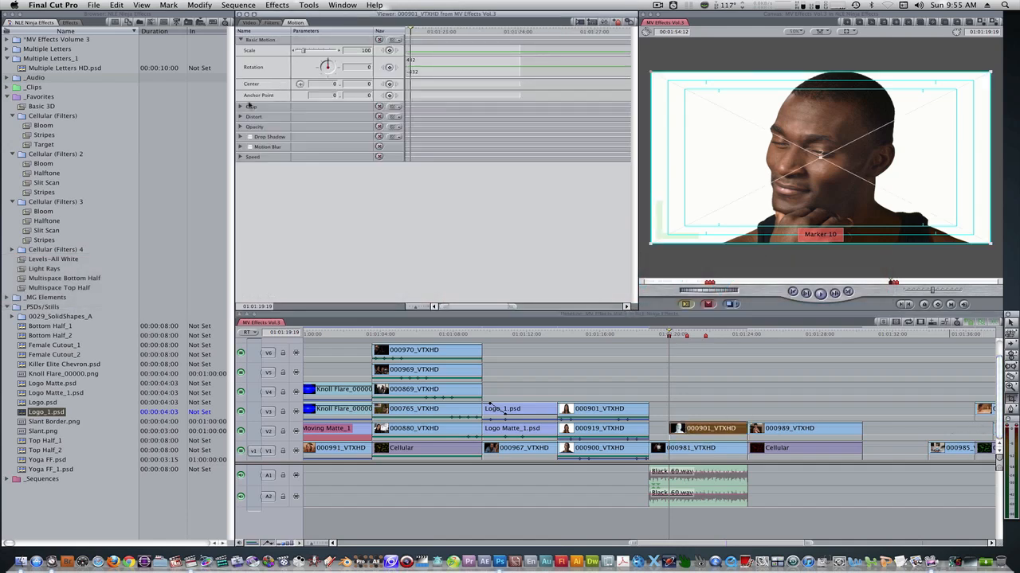
{"action": "left_click", "coordinate": [240, 107]}
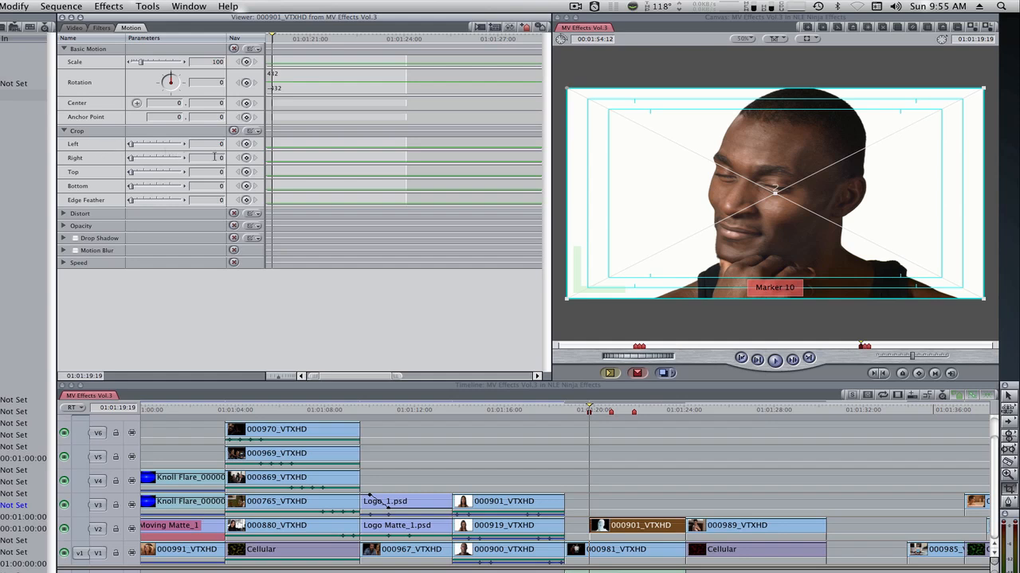
{"action": "key", "text": "Return"}
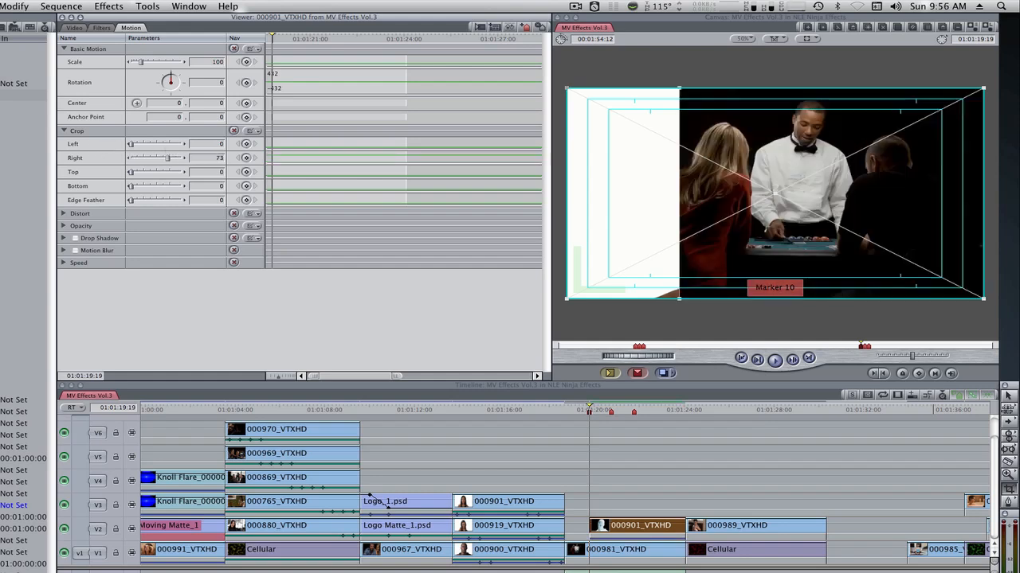
Keyframe the 000901_VTXHD clip's Crop Right at 30 on Marker 11 and at 73 one frame earlier
{"action": "key", "text": "shift+m"}
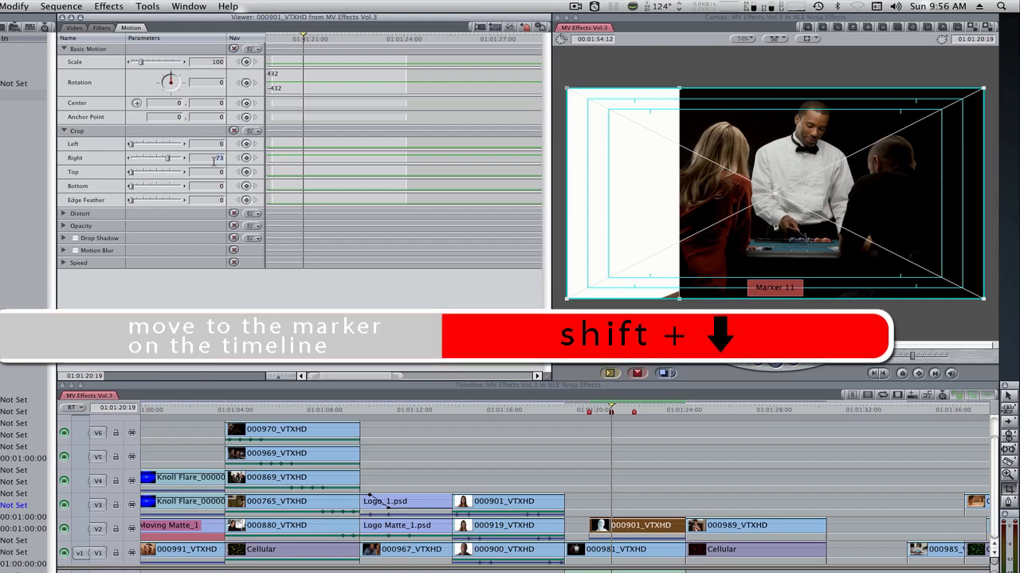
{"action": "type", "text": "30"}
{"action": "key", "text": "Return"}
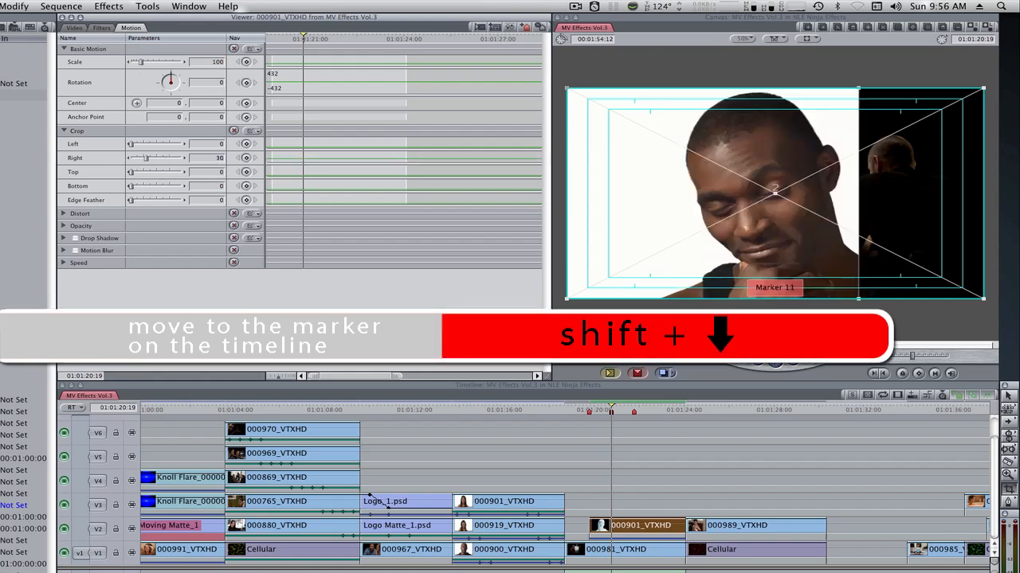
{"action": "left_click", "coordinate": [246, 158]}
{"action": "key", "text": "Left"}
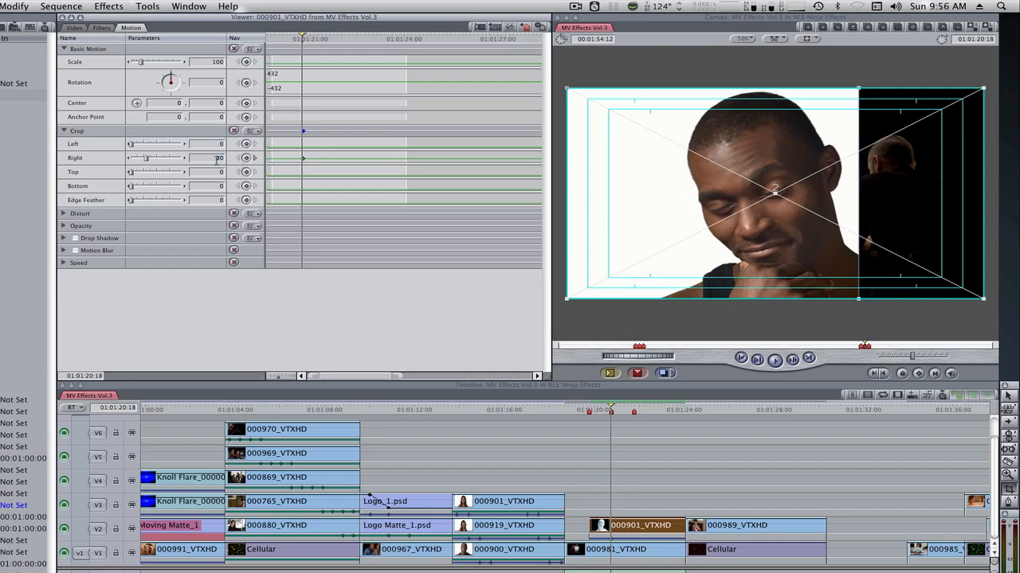
{"action": "type", "text": "73"}
{"action": "key", "text": "Return"}
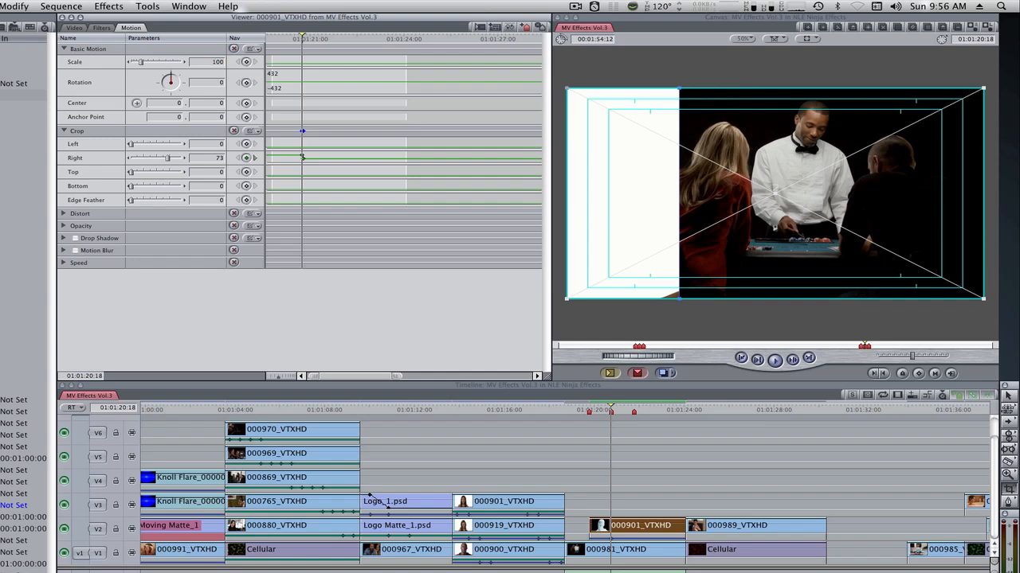
Keyframe the 000901_VTXHD clip's Crop Right at 0 on Marker 12 and at 30 one frame earlier
{"action": "key", "text": "shift+Down"}
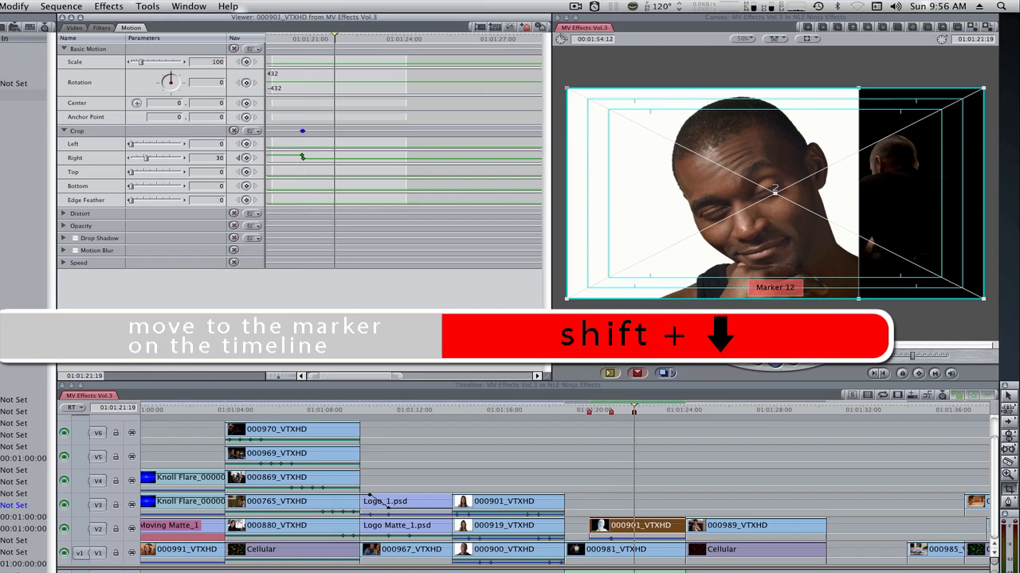
{"action": "left_click", "coordinate": [213, 161]}
{"action": "type", "text": "0"}
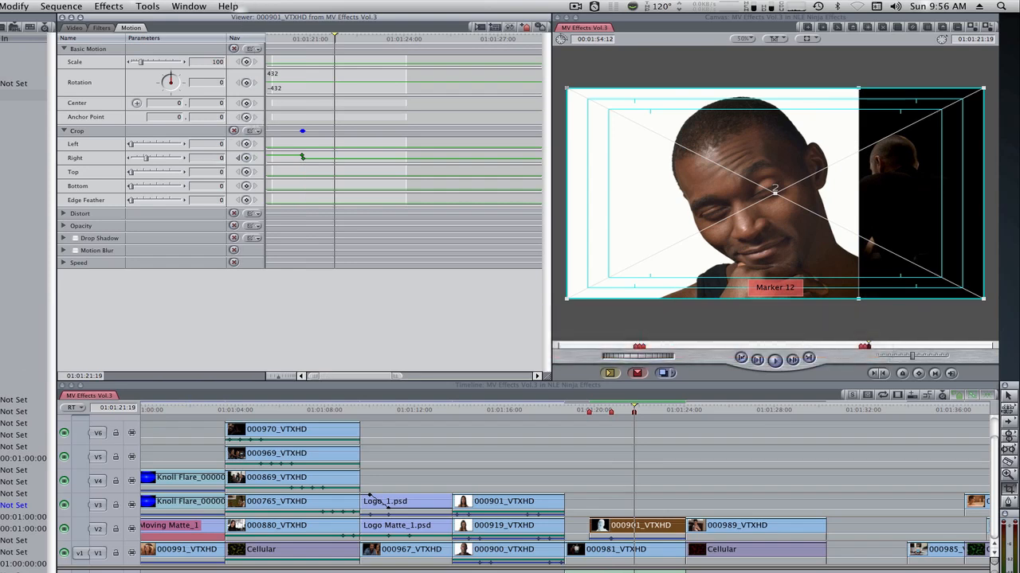
{"action": "key", "text": "Return"}
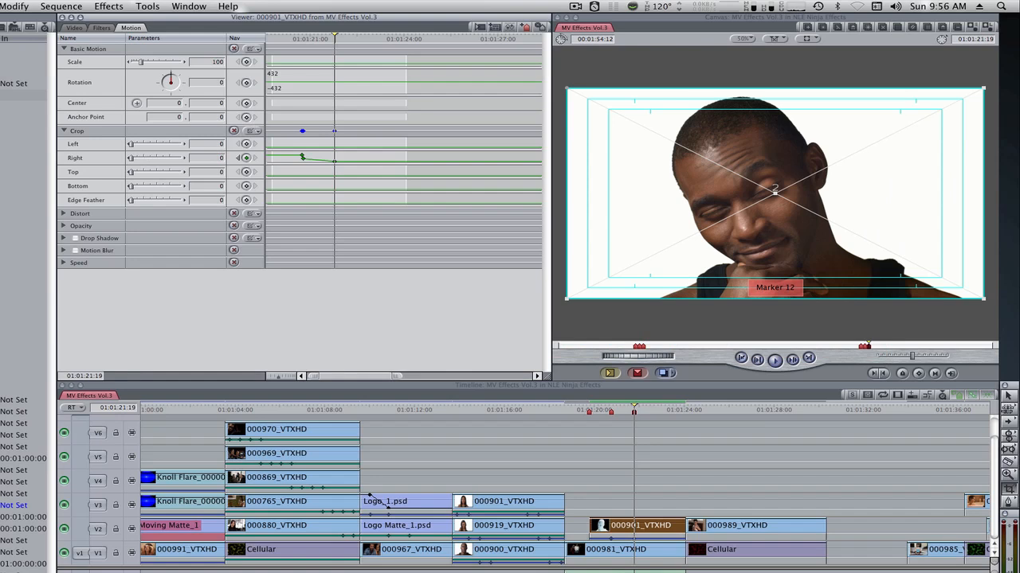
{"action": "key", "text": "Left"}
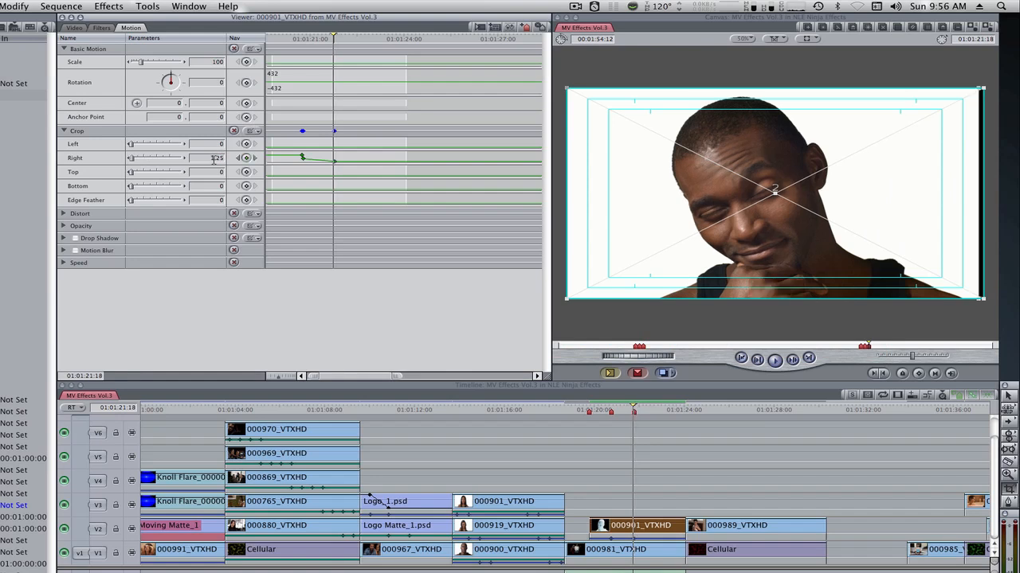
{"action": "type", "text": "30"}
{"action": "key", "text": "Return"}
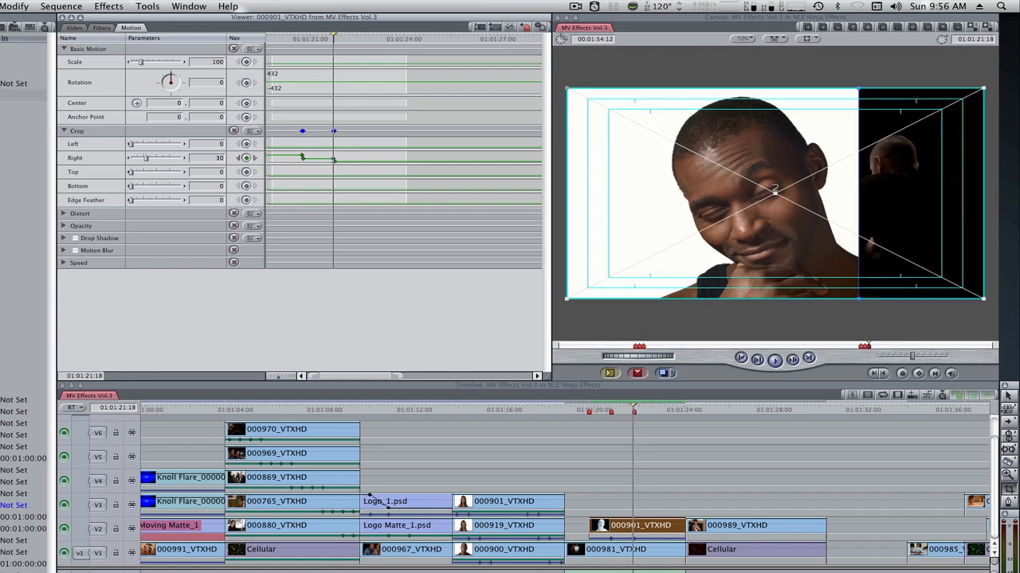
Play back the stepped crop reveal from the start of the V1 clip 000981_VTXHD, clearing the In and Out points
{"action": "left_click", "coordinate": [567, 408]}
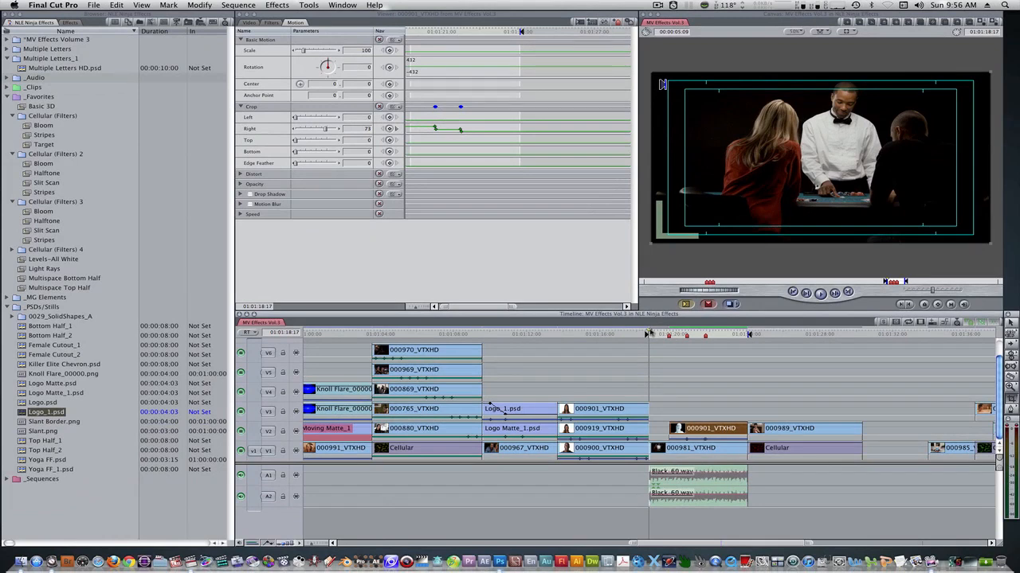
{"action": "key", "text": "space"}
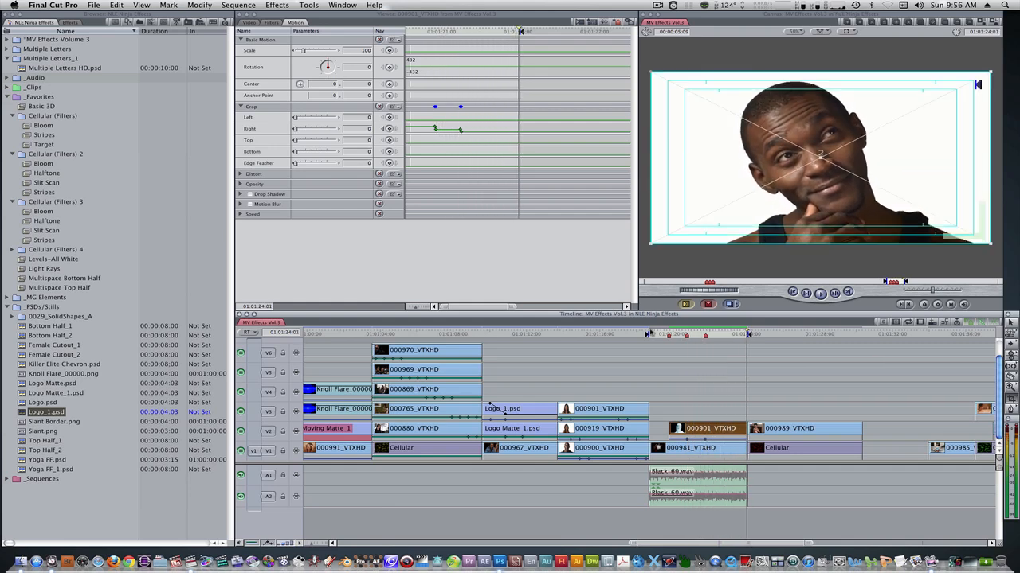
{"action": "key", "text": "alt+x"}
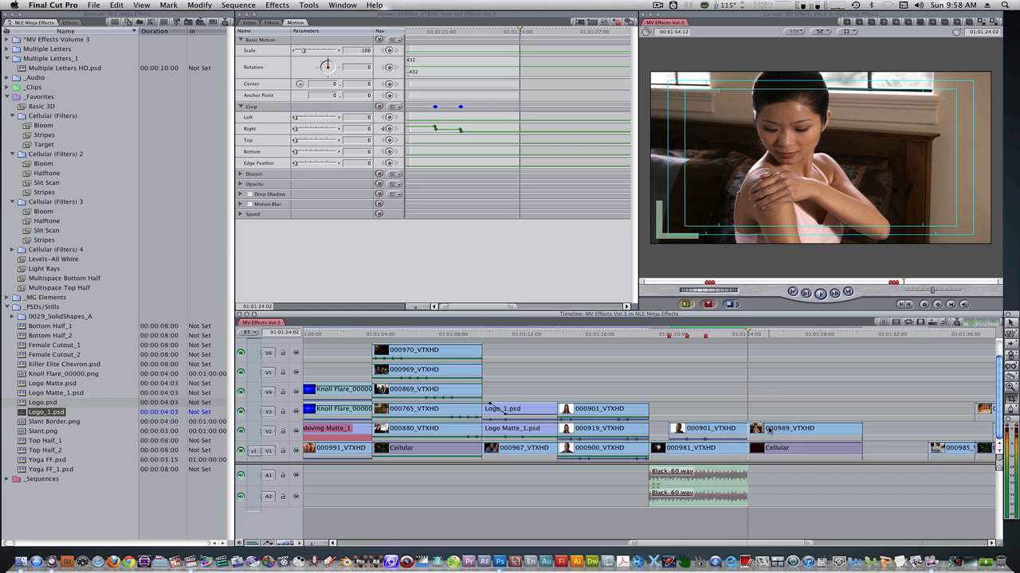
Open Killer Elite Chevron.psd to examine its shape layers, and close it again
{"action": "double_click", "coordinate": [22, 364]}
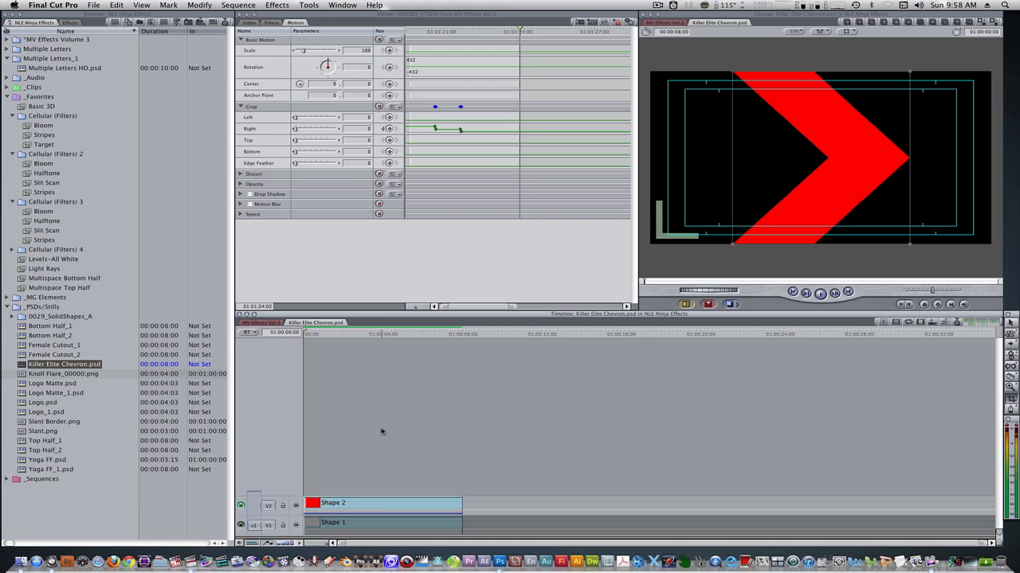
{"action": "key", "text": "ctrl+w"}
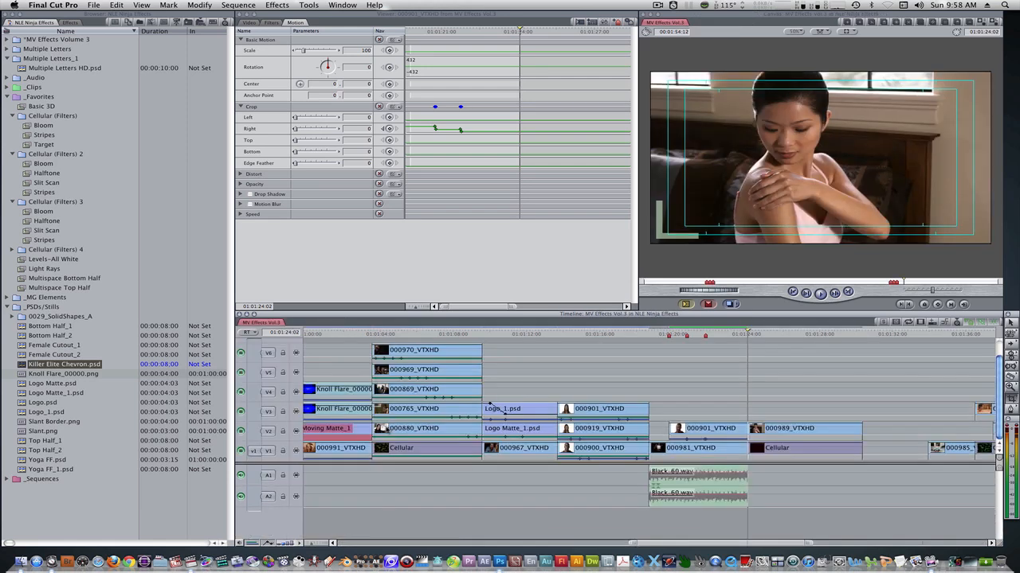
Apply the Image Mask video filter from Matte to the V2 clip 000989_VTXHD and open the clip's filter settings
{"action": "left_click", "coordinate": [70, 23]}
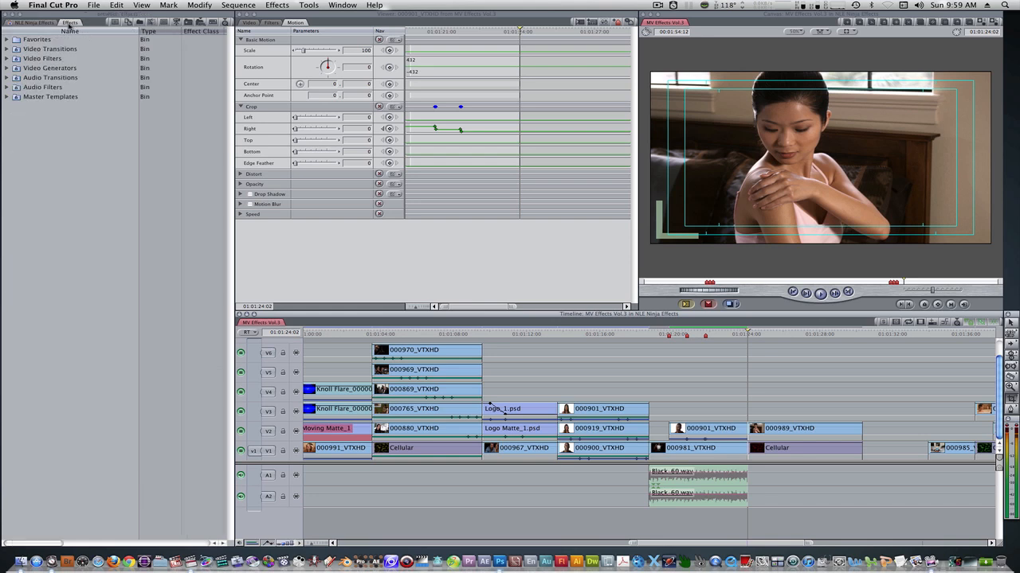
{"action": "left_click", "coordinate": [8, 58]}
{"action": "scroll", "coordinate": [110, 255], "scroll_direction": "down", "scroll_amount": 5}
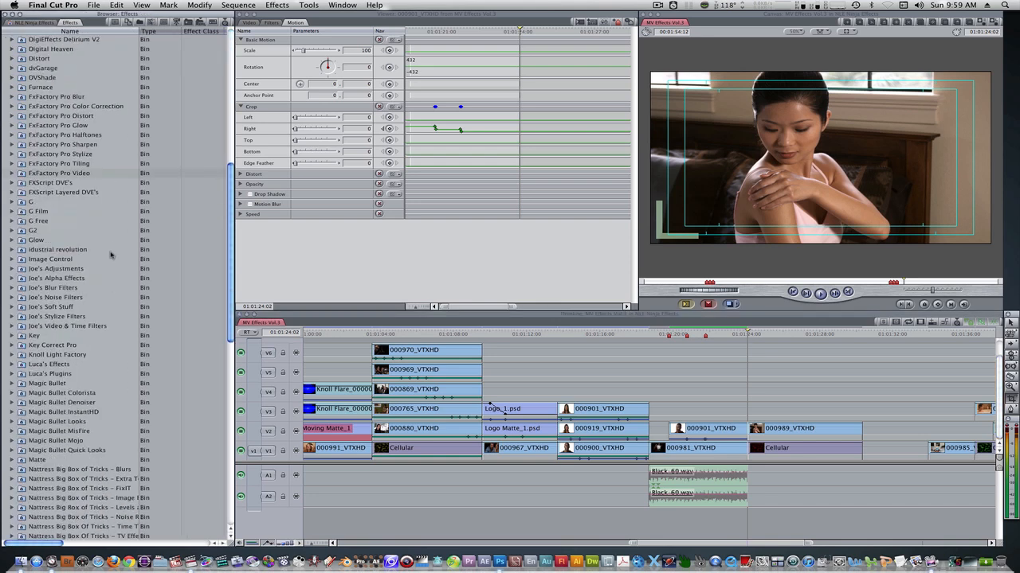
{"action": "scroll", "coordinate": [110, 255], "scroll_direction": "down", "scroll_amount": 8}
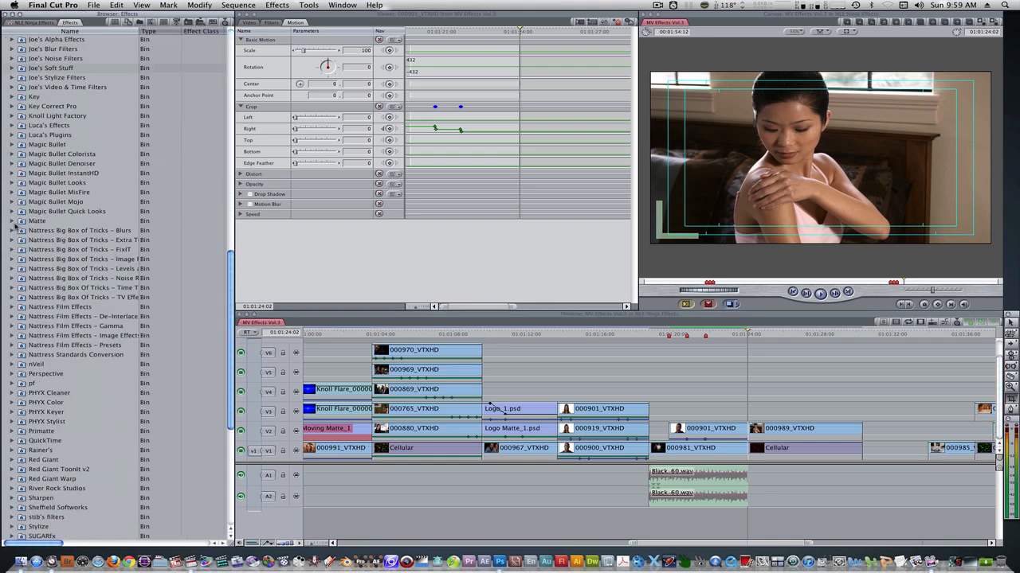
{"action": "left_click", "coordinate": [12, 222]}
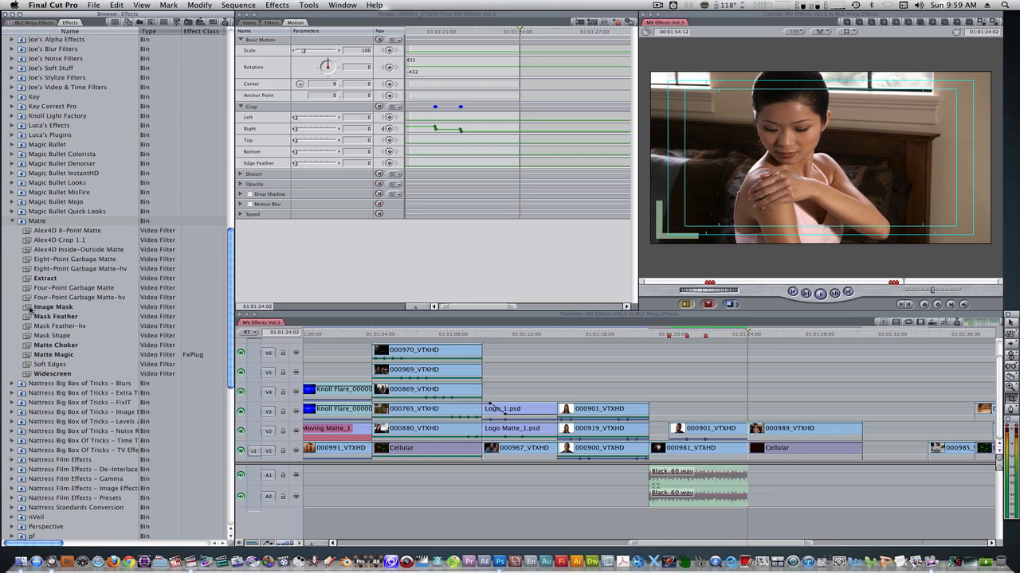
{"action": "left_click_drag", "start_coordinate": [38, 308], "coordinate": [817, 426]}
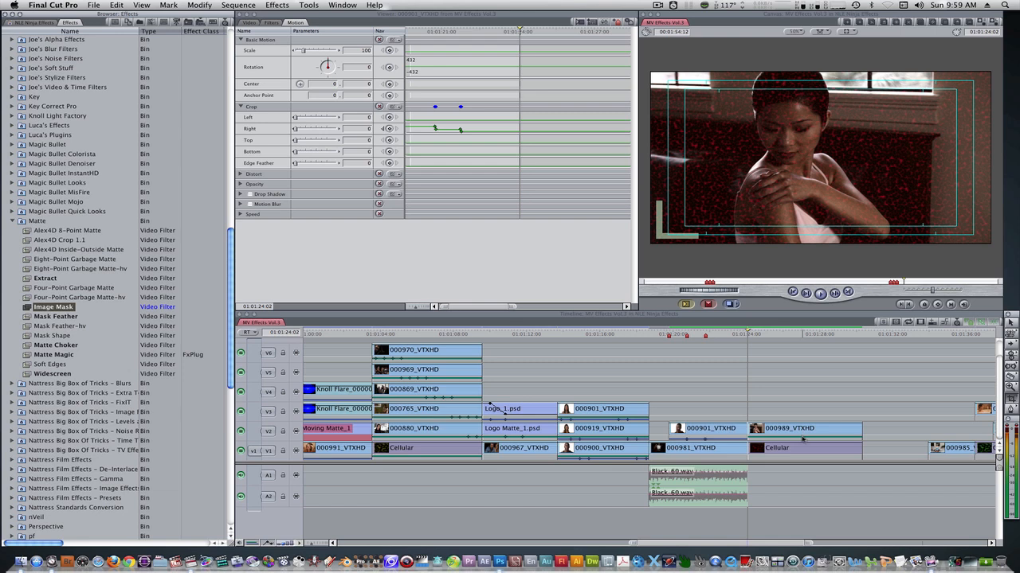
{"action": "double_click", "coordinate": [803, 437]}
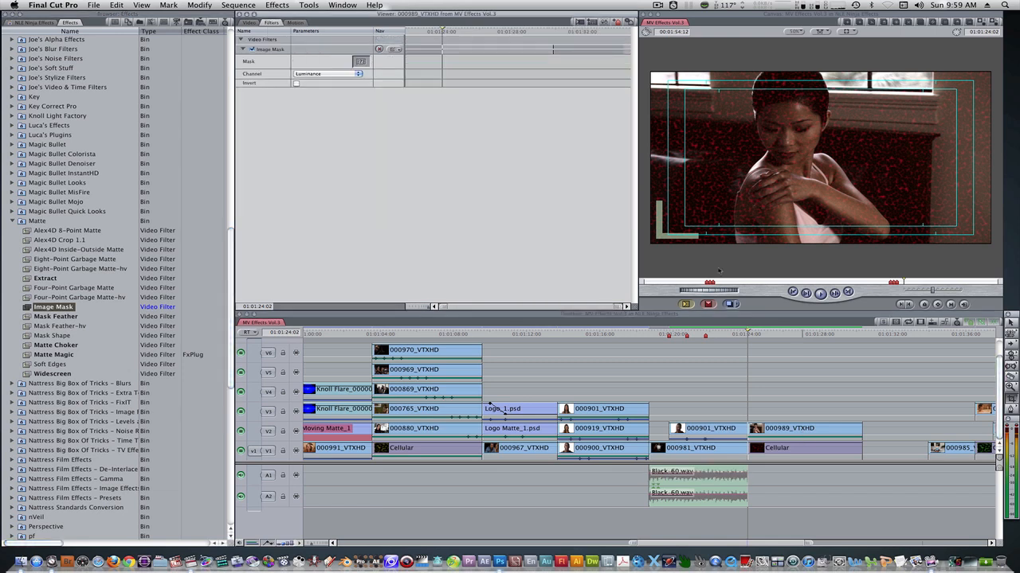
Use Killer Elite Chevron.psd as the Image Mask's mask source and set its channel to Alpha
{"action": "key", "text": "super+4"}
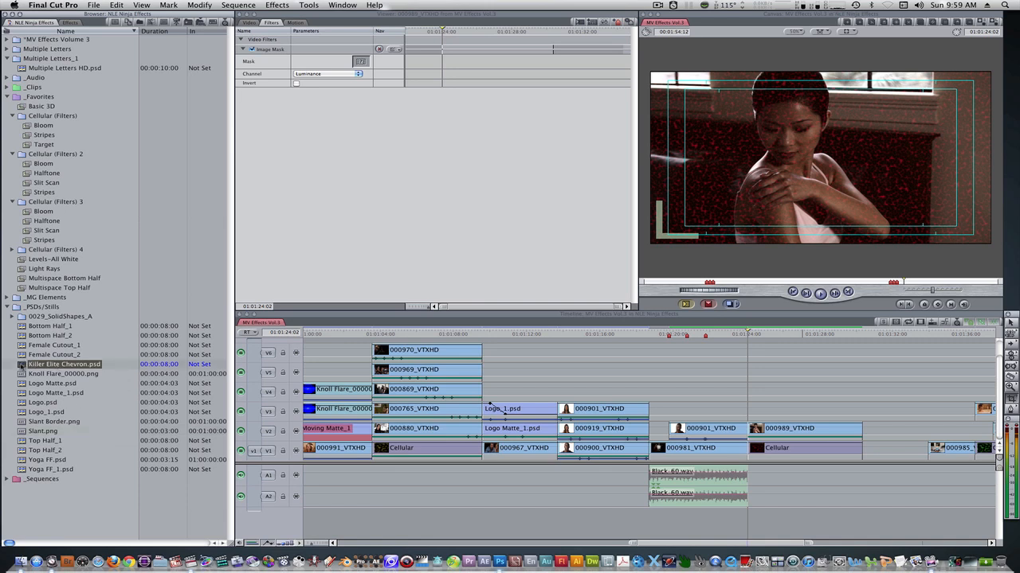
{"action": "left_click_drag", "start_coordinate": [24, 365], "coordinate": [361, 64]}
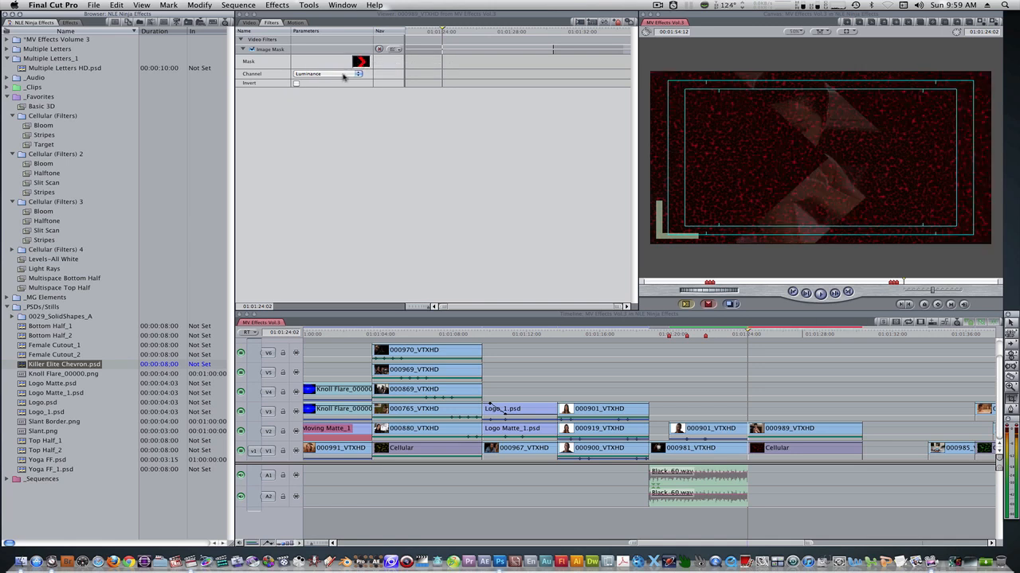
{"action": "left_click", "coordinate": [344, 75]}
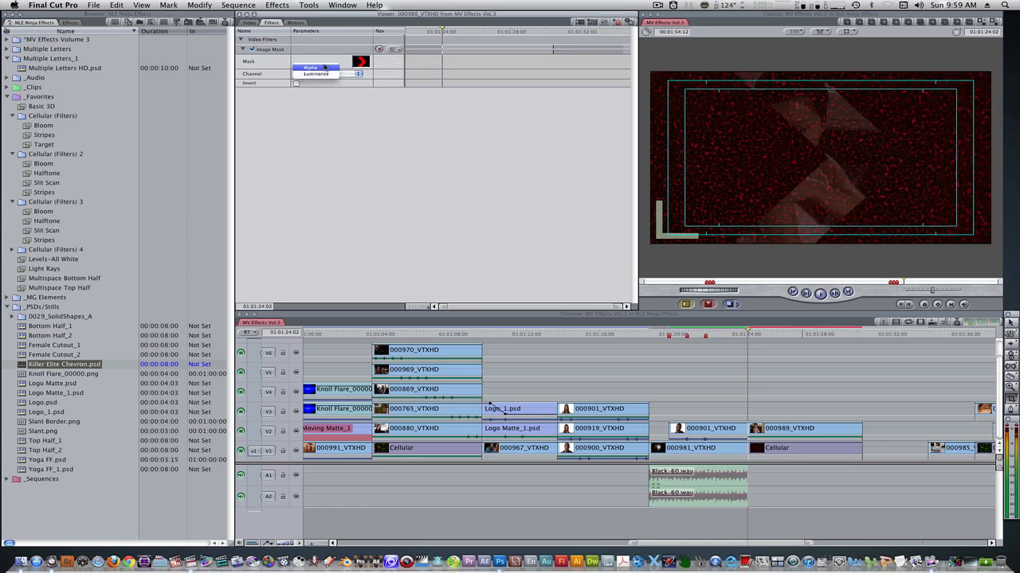
{"action": "left_click", "coordinate": [324, 68]}
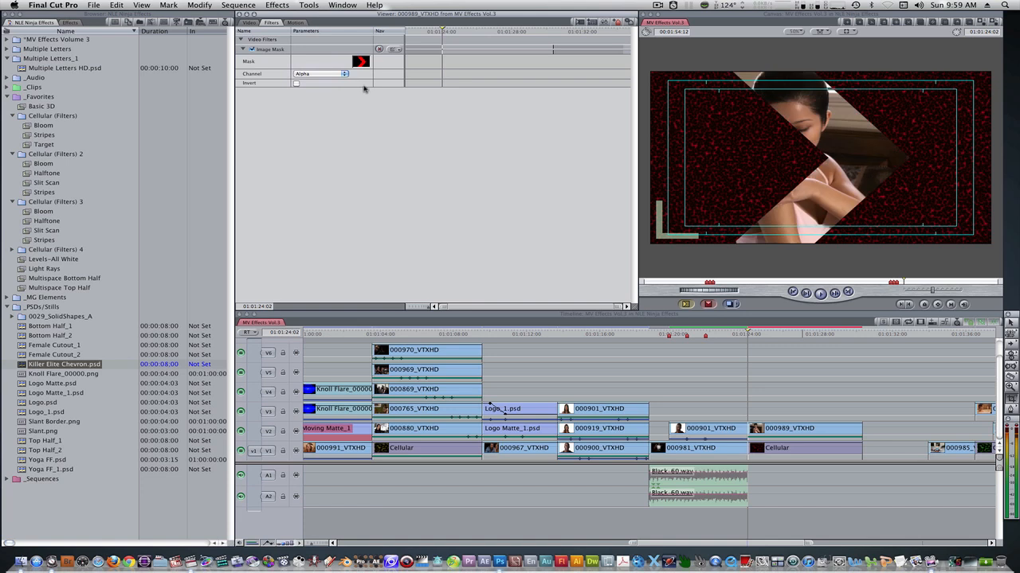
Add the Basic 3D filter from Perspective to the 000989_VTXHD clip and reorder it above Image Mask
{"action": "left_click", "coordinate": [71, 22]}
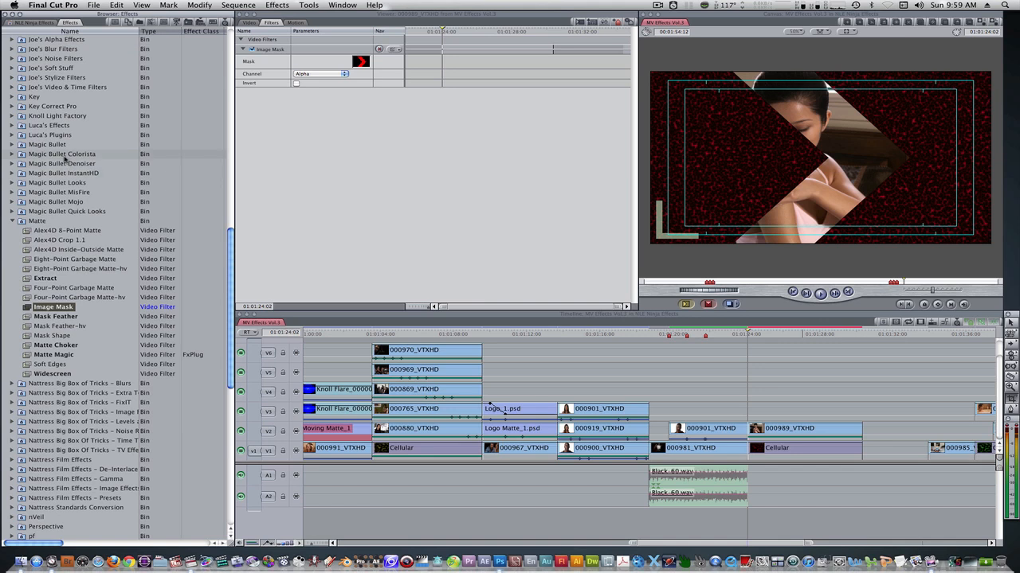
{"action": "scroll", "coordinate": [32, 271], "scroll_direction": "down", "scroll_amount": 10}
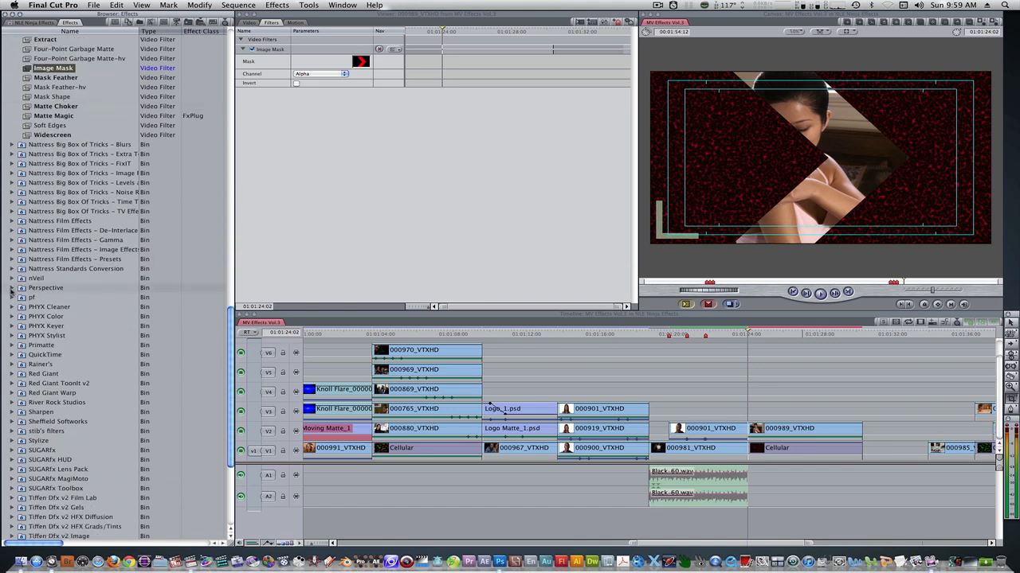
{"action": "left_click", "coordinate": [12, 288]}
{"action": "left_click_drag", "start_coordinate": [40, 307], "coordinate": [348, 216]}
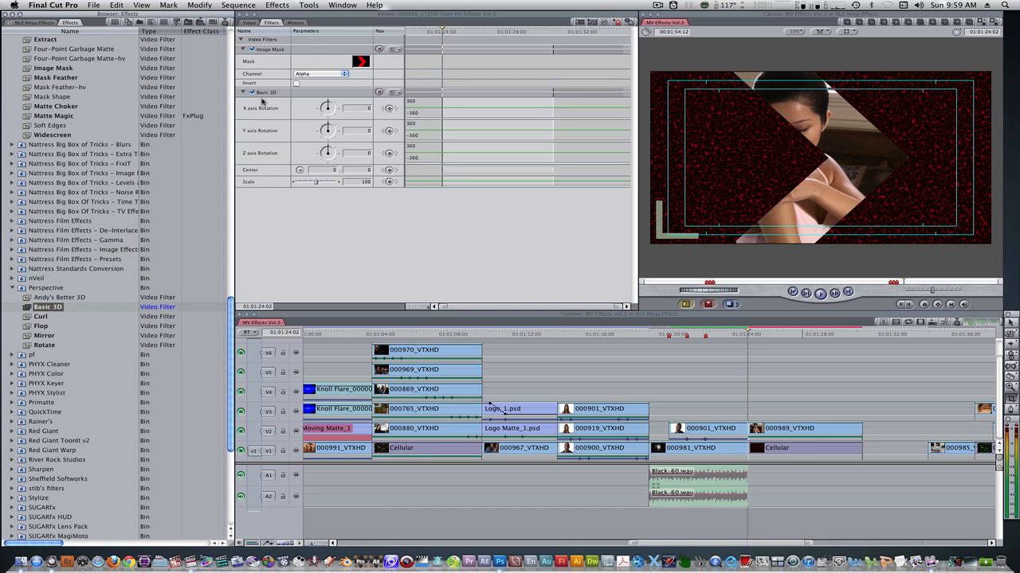
{"action": "left_click_drag", "start_coordinate": [263, 94], "coordinate": [263, 64]}
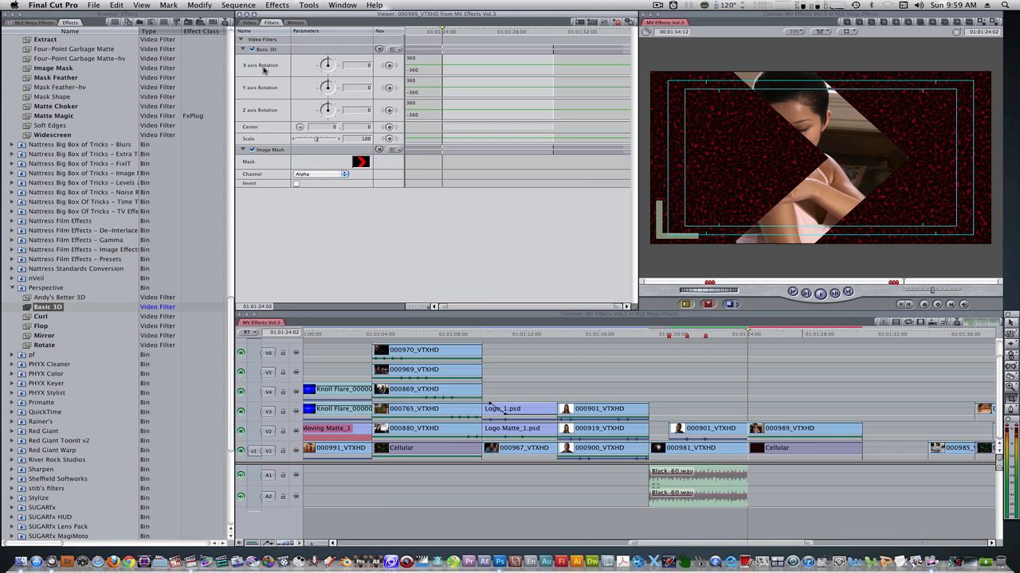
Shift the woman's image inside the arrow mask by setting the Basic 3D filter's center to about 202, 0
{"action": "left_click", "coordinate": [299, 127]}
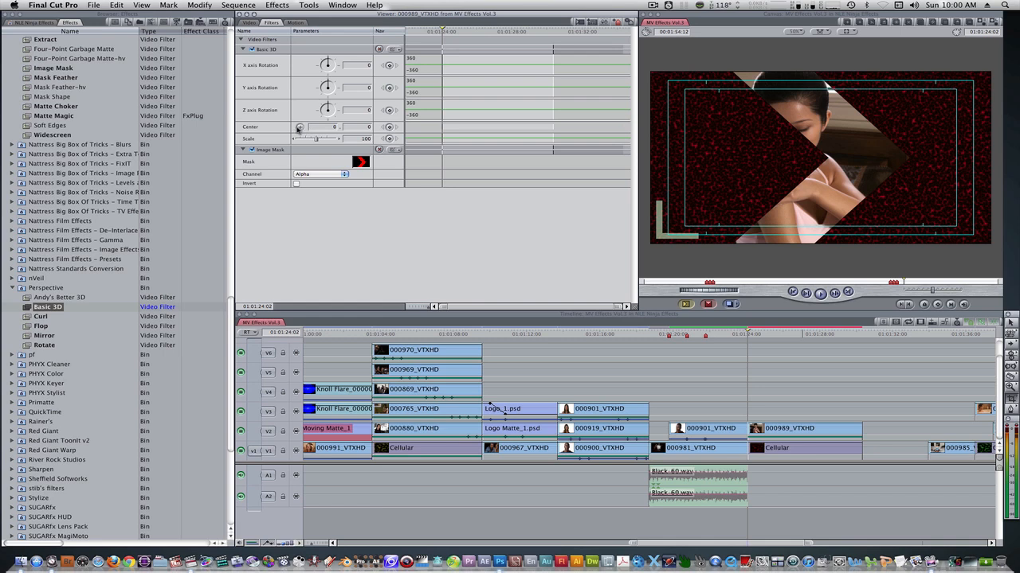
{"action": "left_click", "coordinate": [846, 162]}
{"action": "left_click_drag", "start_coordinate": [846, 162], "coordinate": [874, 158]}
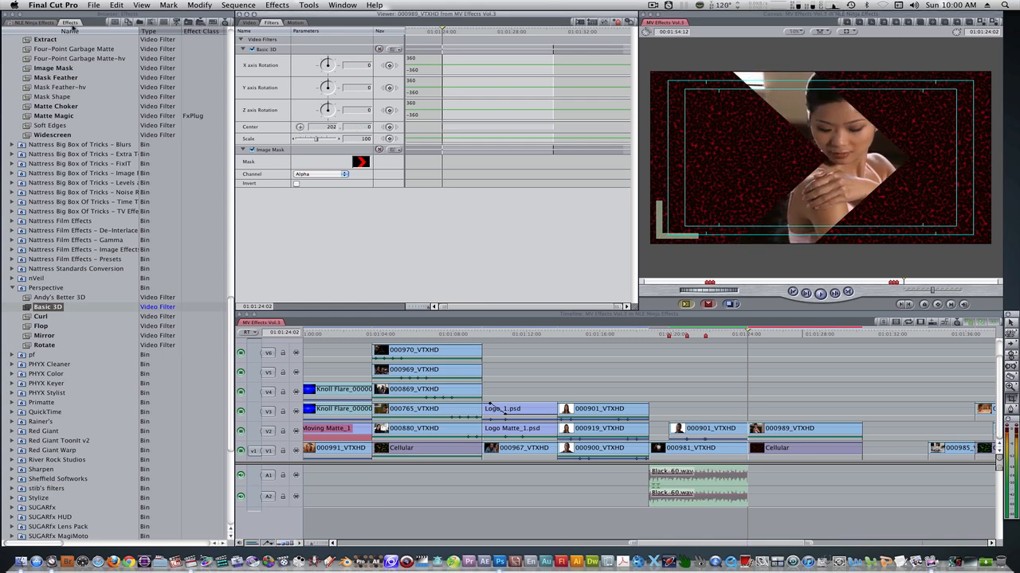
Apply the Colorize filter from the Image Control effects to the 000989_VTXHD clip on V2
{"action": "scroll", "coordinate": [68, 51], "scroll_direction": "up", "scroll_amount": 15}
{"action": "scroll", "coordinate": [68, 50], "scroll_direction": "up", "scroll_amount": 10}
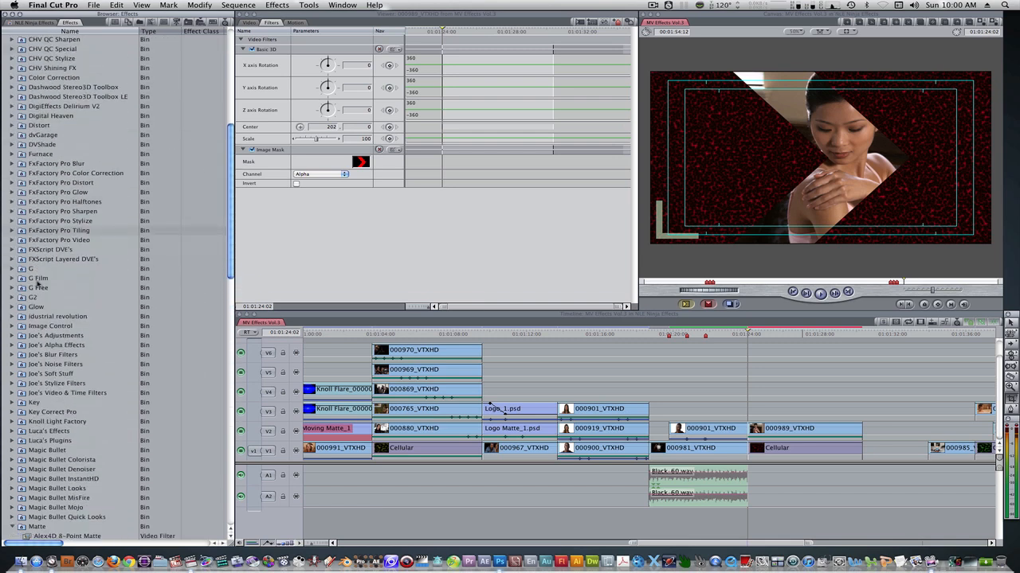
{"action": "left_click", "coordinate": [13, 326]}
{"action": "left_click_drag", "start_coordinate": [26, 367], "coordinate": [806, 426]}
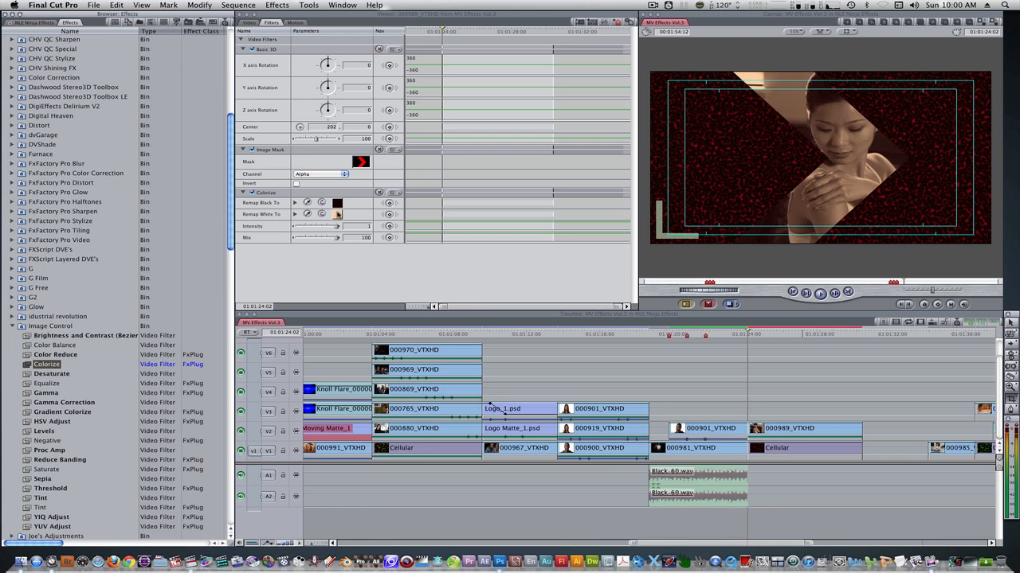
Set the Colorize filter's Remap White To color to yellow
{"action": "left_click", "coordinate": [337, 215]}
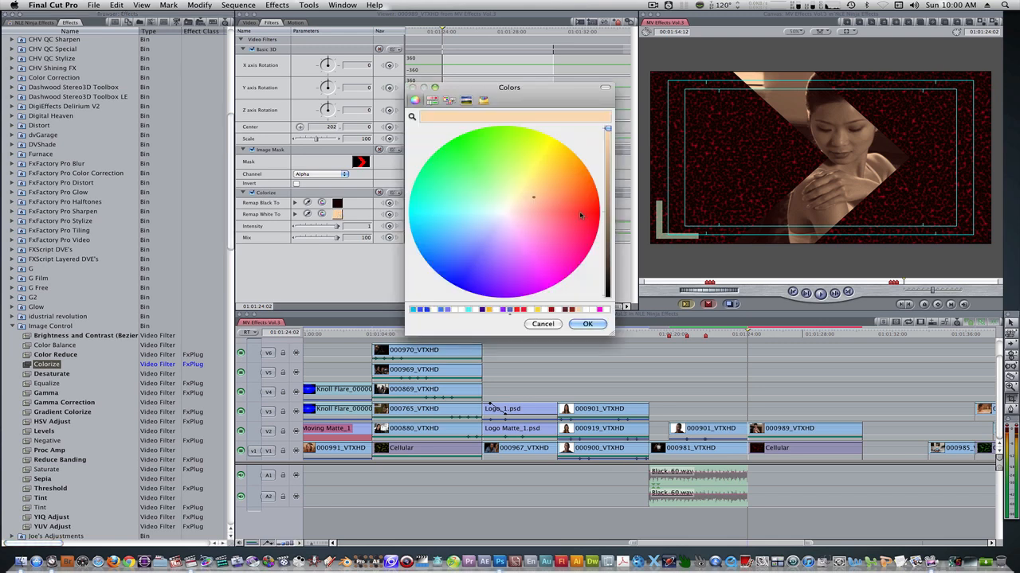
{"action": "left_click", "coordinate": [542, 169]}
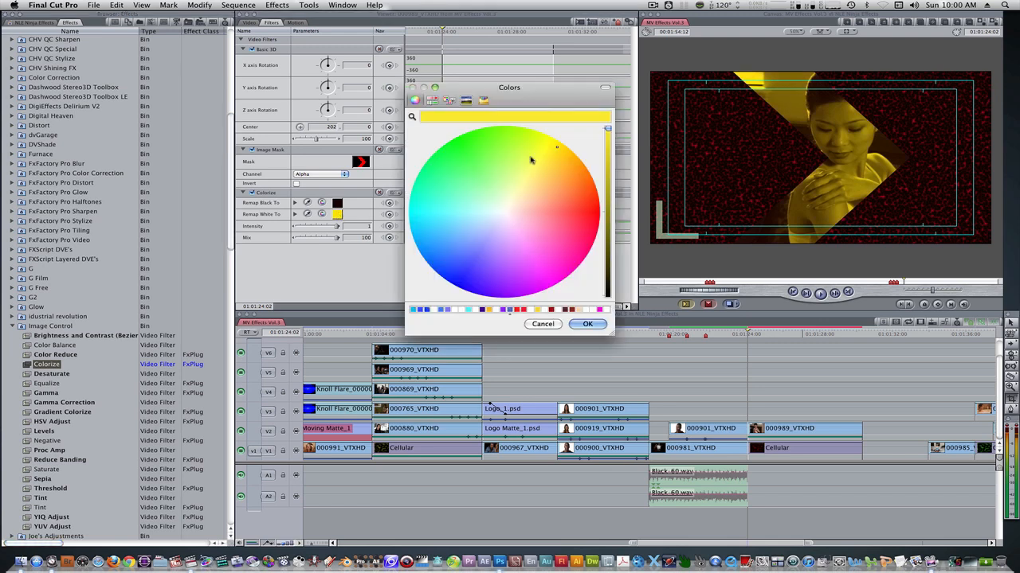
{"action": "left_click", "coordinate": [587, 323]}
Scale the 000989_VTXHD clip to 75 and move it horizontally toward the frame's right edge, to a center X of about 388
{"action": "left_click", "coordinate": [298, 23]}
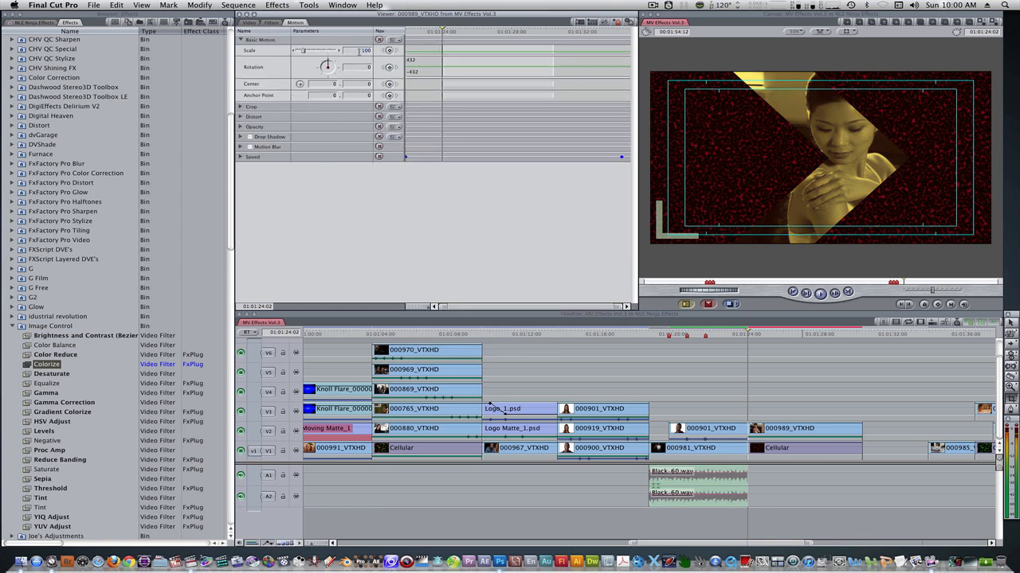
{"action": "double_click", "coordinate": [359, 51]}
{"action": "type", "text": "75"}
{"action": "key", "text": "Return"}
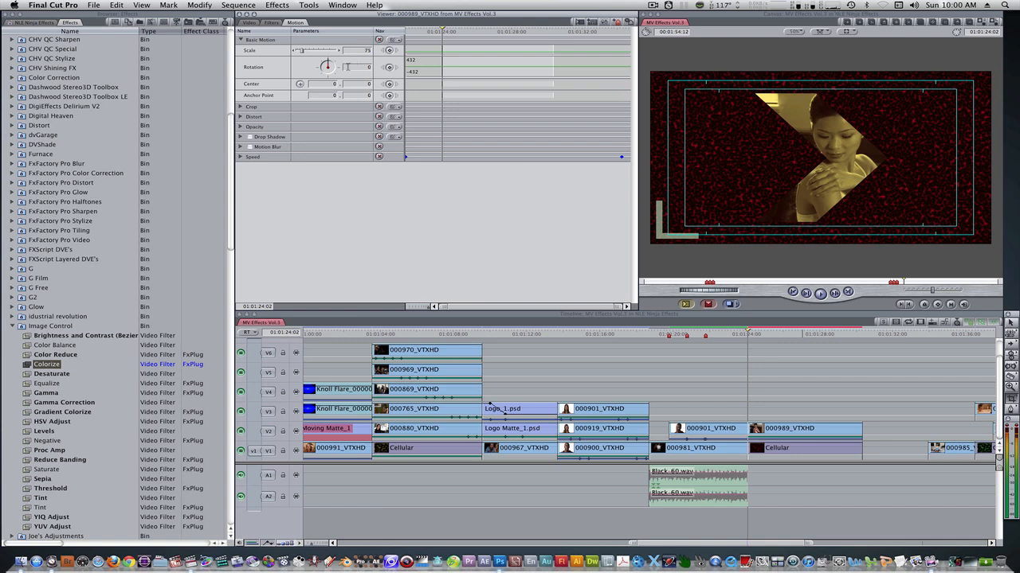
{"action": "left_click_drag", "start_coordinate": [823, 164], "coordinate": [926, 163]}
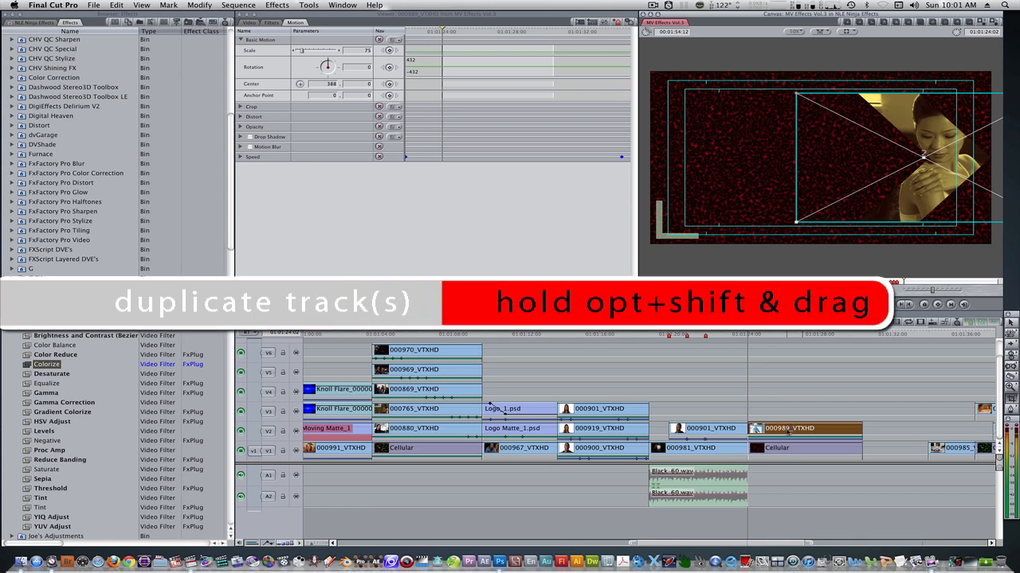
Duplicate the 000989_VTXHD clip three times, stacking the copies on V3, V4 and V5
{"action": "left_click_drag", "start_coordinate": [787, 428], "coordinate": [786, 411]}
{"action": "left_click_drag", "start_coordinate": [786, 408], "coordinate": [787, 395]}
{"action": "left_click_drag", "start_coordinate": [787, 390], "coordinate": [788, 378]}
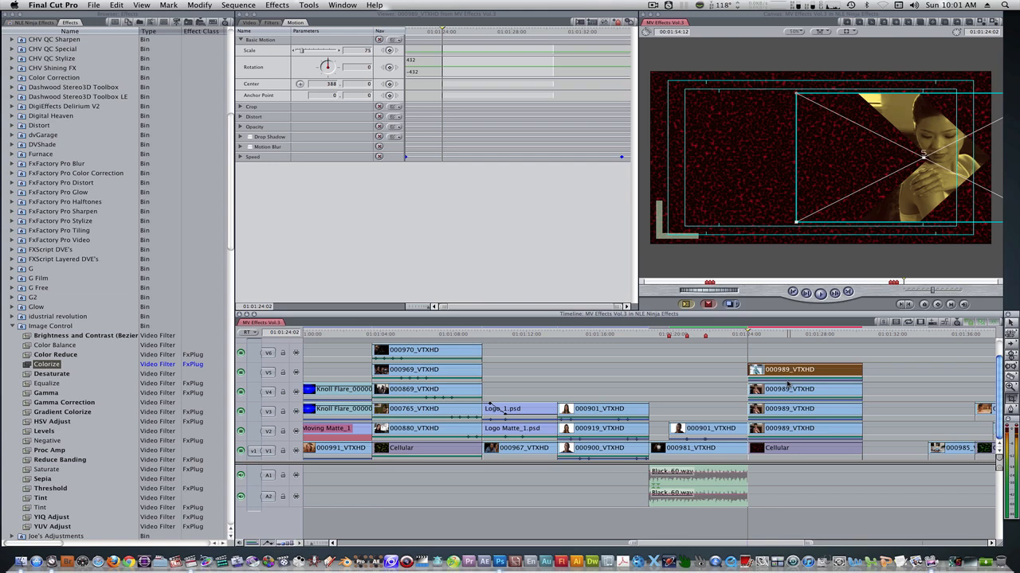
Slide the clips on V4, V3 and V2 progressively farther left in the frame so the four arrow-shaped images sit side by side
{"action": "left_click", "coordinate": [787, 392]}
{"action": "left_click_drag", "start_coordinate": [930, 143], "coordinate": [864, 144]}
{"action": "left_click", "coordinate": [787, 410]}
{"action": "left_click", "coordinate": [929, 141]}
{"action": "left_click_drag", "start_coordinate": [930, 141], "coordinate": [796, 141]}
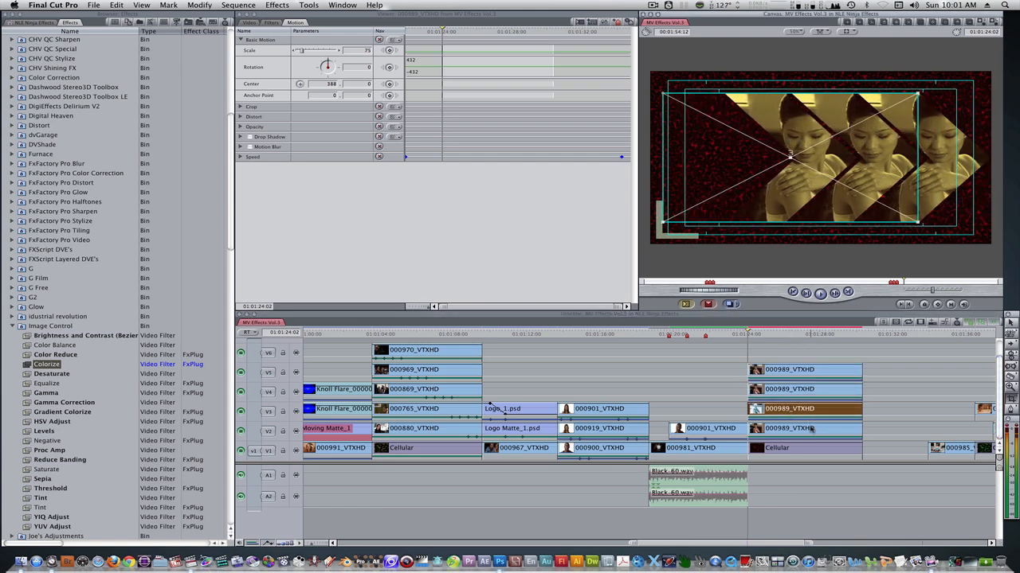
{"action": "left_click", "coordinate": [826, 435]}
{"action": "left_click_drag", "start_coordinate": [921, 138], "coordinate": [719, 138]}
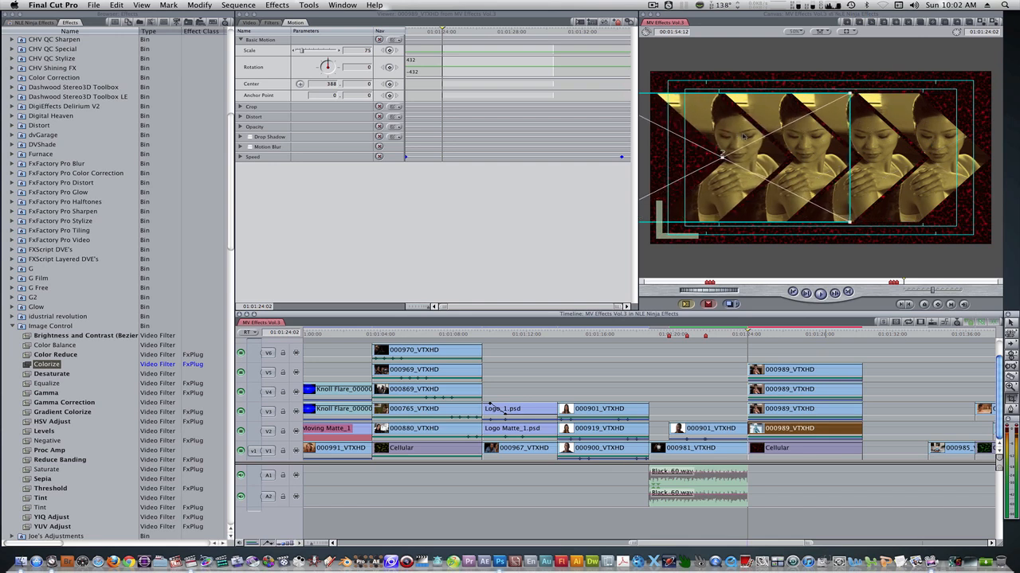
{"action": "left_click", "coordinate": [847, 525]}
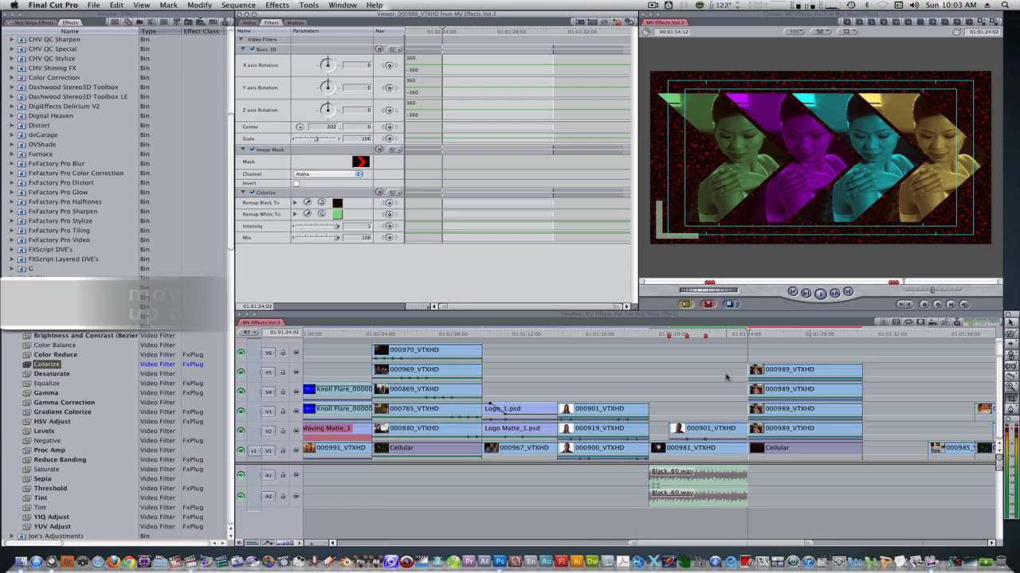
Move all four stacked 000989_VTXHD clips up one track
{"action": "left_click_drag", "start_coordinate": [897, 364], "coordinate": [814, 428]}
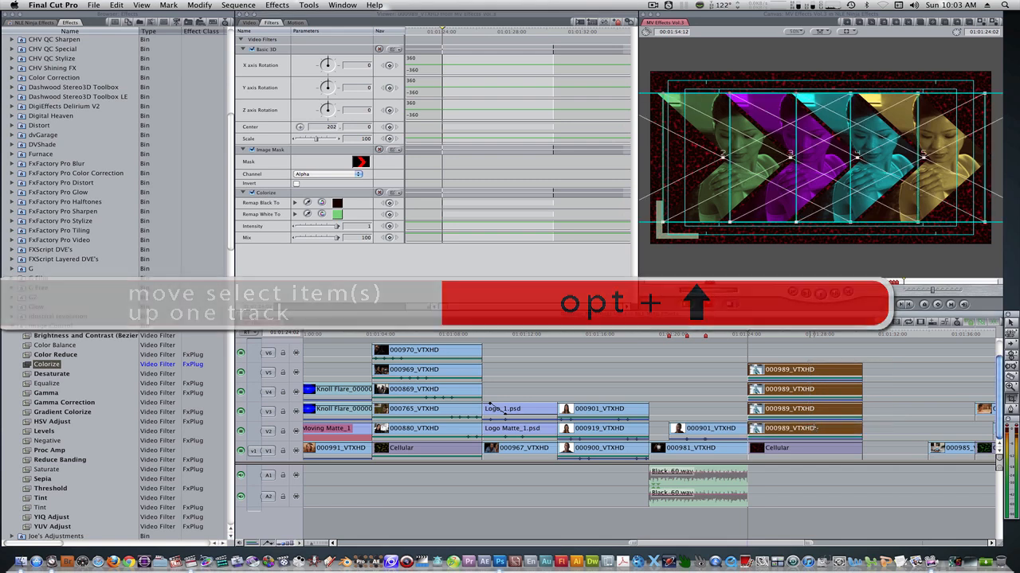
{"action": "key", "text": "alt+Up"}
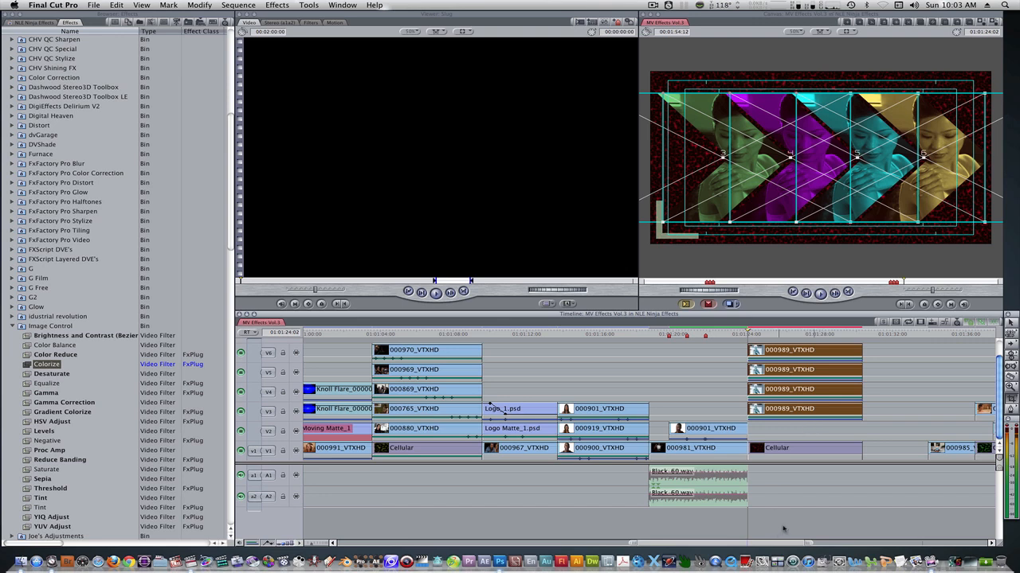
{"action": "left_click", "coordinate": [787, 437]}
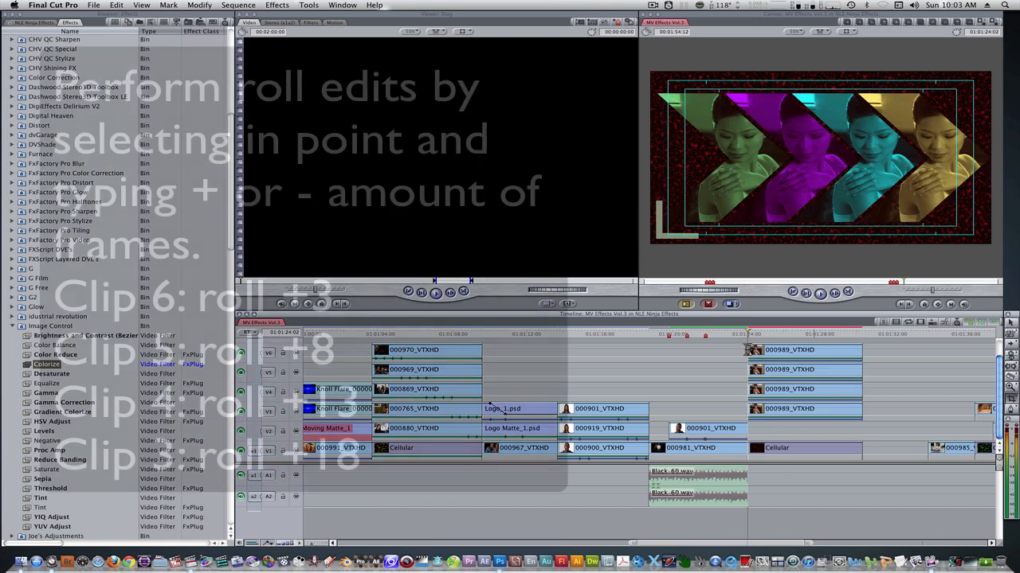
Stagger the in points of the 000989_VTXHD clips with roll edits of +3, +8, +13 and +18 frames on V6, V5, V4 and V3
{"action": "type", "text": "+8"}
{"action": "key", "text": "Return"}
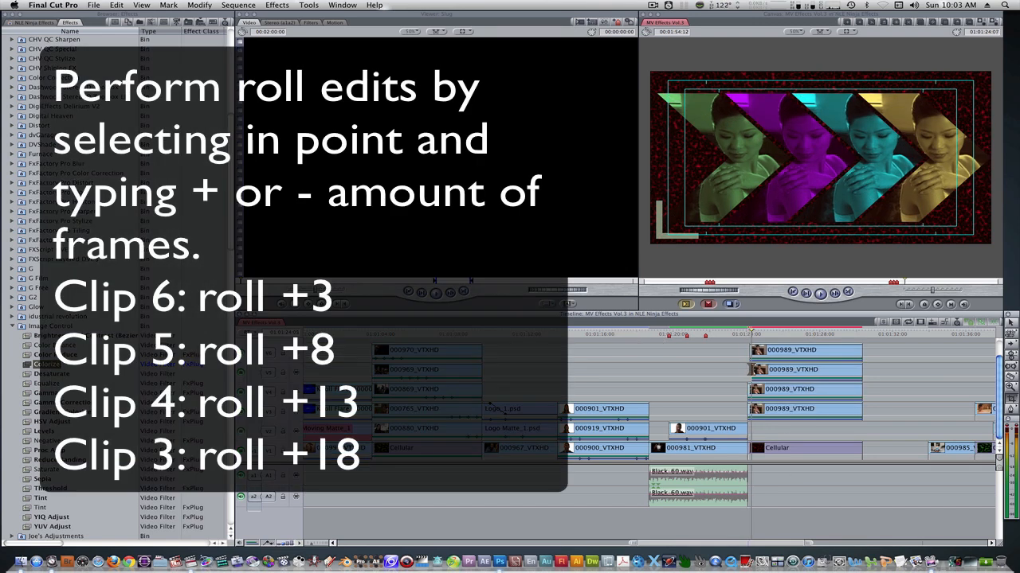
{"action": "left_click", "coordinate": [747, 390]}
{"action": "type", "text": "+13"}
{"action": "key", "text": "Return"}
{"action": "left_click", "coordinate": [747, 409]}
{"action": "type", "text": "+18"}
{"action": "key", "text": "Return"}
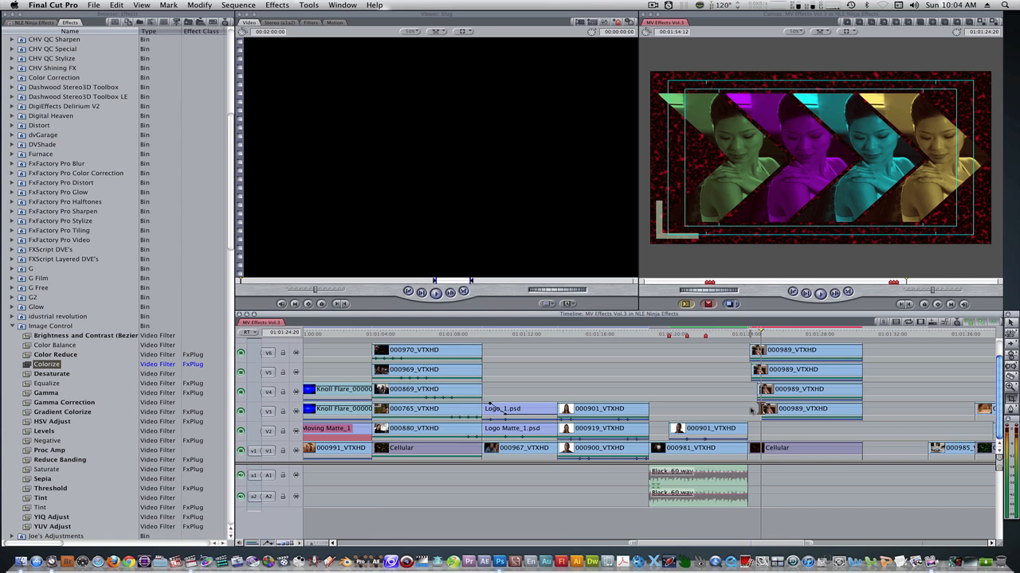
Stagger the out points of the 000989_VTXHD clips with roll edits of -19, -14, -8 and -3 frames on V6, V5, V4 and V3
{"action": "left_click", "coordinate": [862, 348]}
{"action": "type", "text": "-19"}
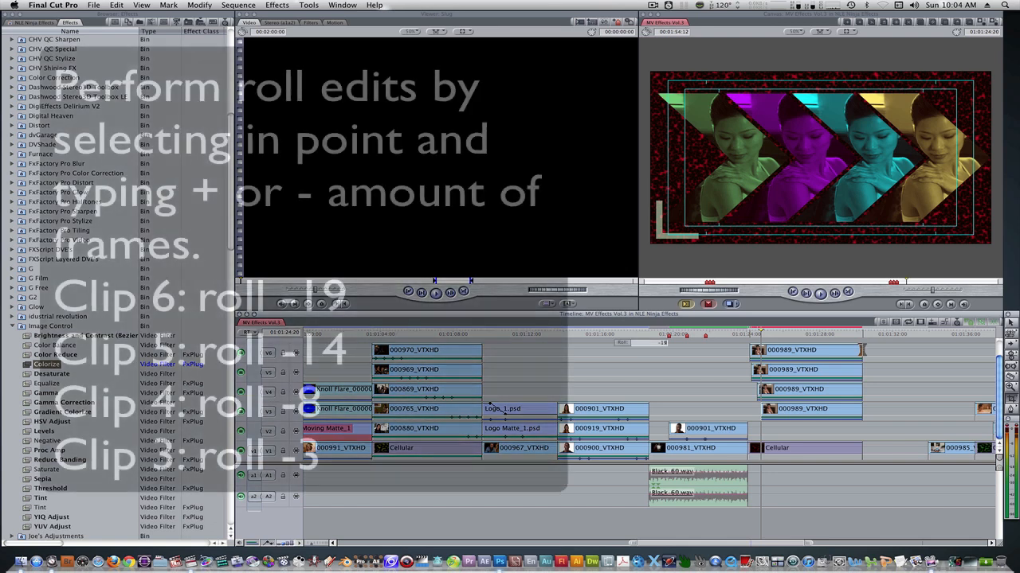
{"action": "key", "text": "Return"}
{"action": "left_click", "coordinate": [862, 370]}
{"action": "type", "text": "-14"}
{"action": "key", "text": "Return"}
{"action": "left_click", "coordinate": [861, 389]}
{"action": "type", "text": "-8"}
{"action": "key", "text": "Return"}
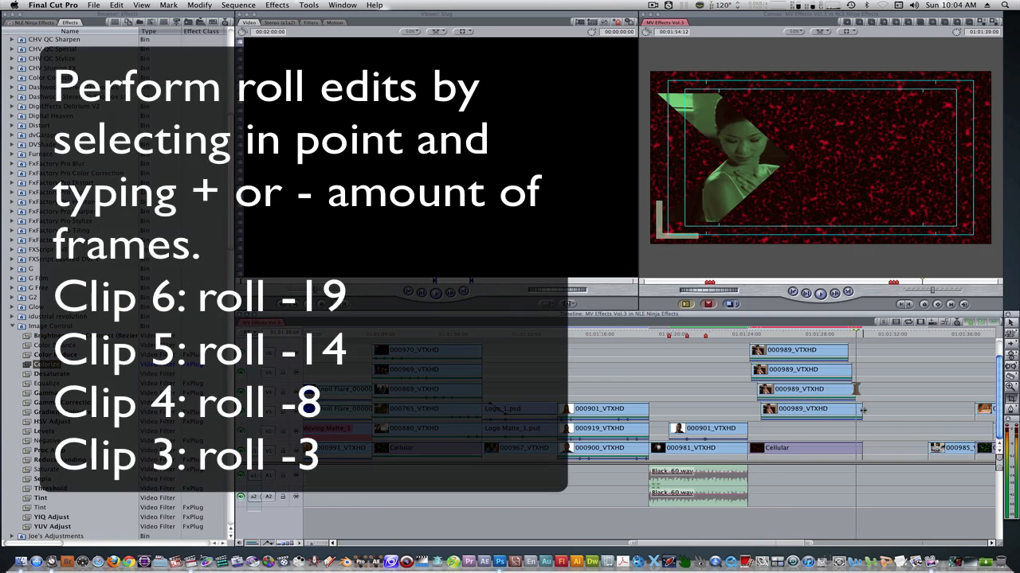
{"action": "left_click", "coordinate": [861, 409]}
Park the playhead at 01:01:25:03 and move the four staggered 000989_VTXHD clips down one track
{"action": "left_click", "coordinate": [767, 334]}
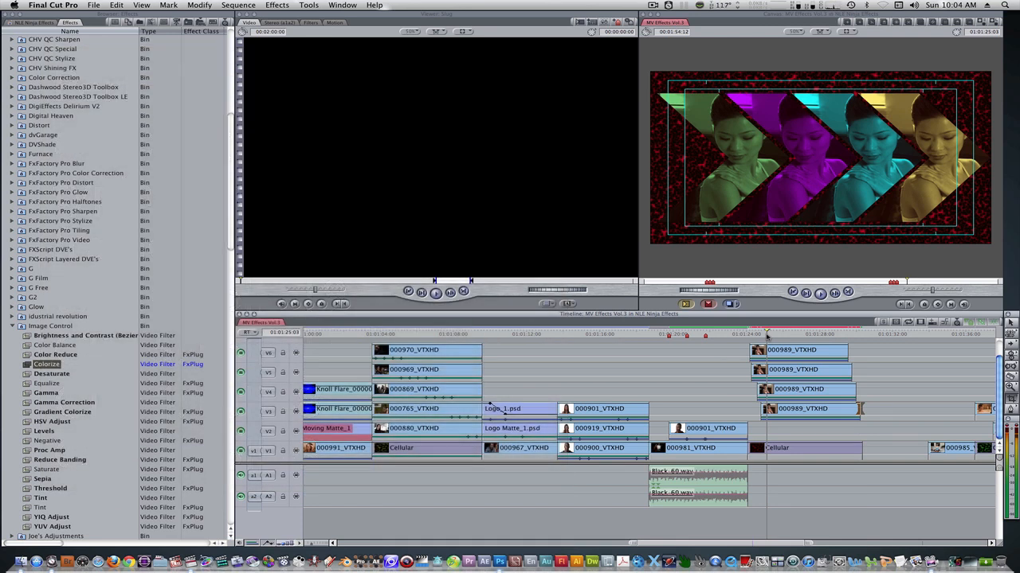
{"action": "left_click_drag", "start_coordinate": [881, 356], "coordinate": [795, 409]}
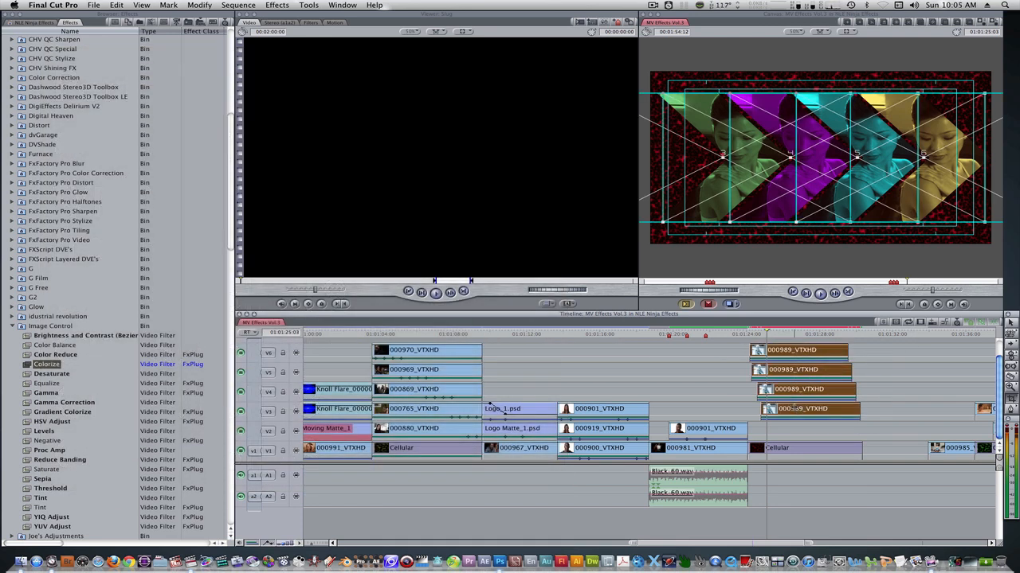
{"action": "key", "text": "alt+Down"}
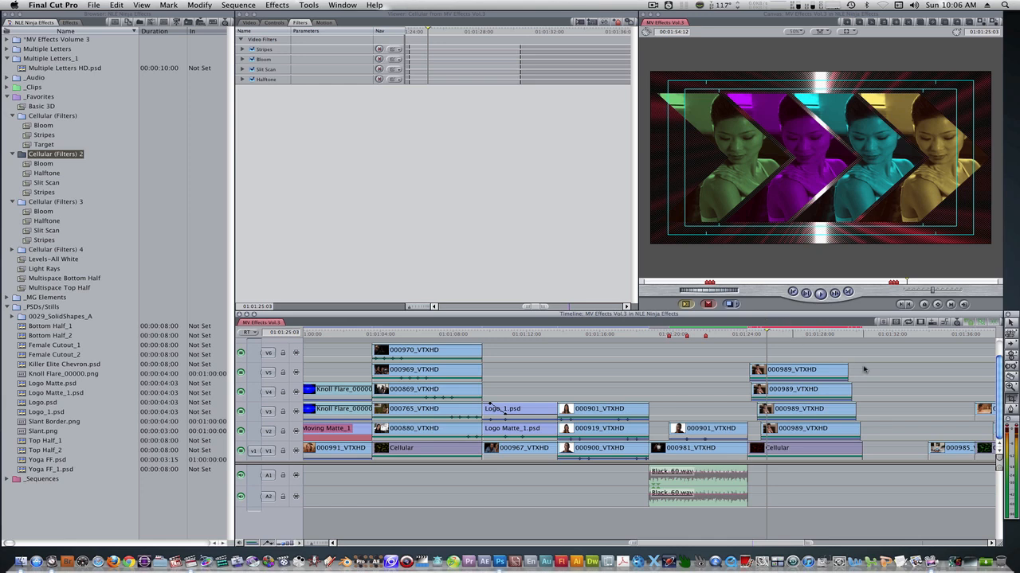
Render the four colored clips together with the Cellular background and play the section back
{"action": "left_click_drag", "start_coordinate": [854, 348], "coordinate": [791, 464]}
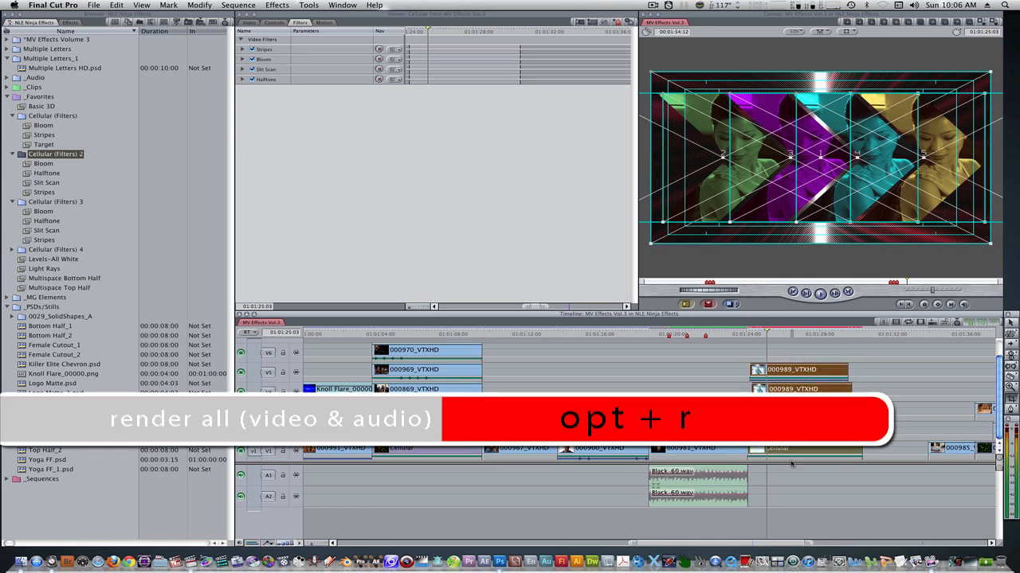
{"action": "key", "text": "alt+r"}
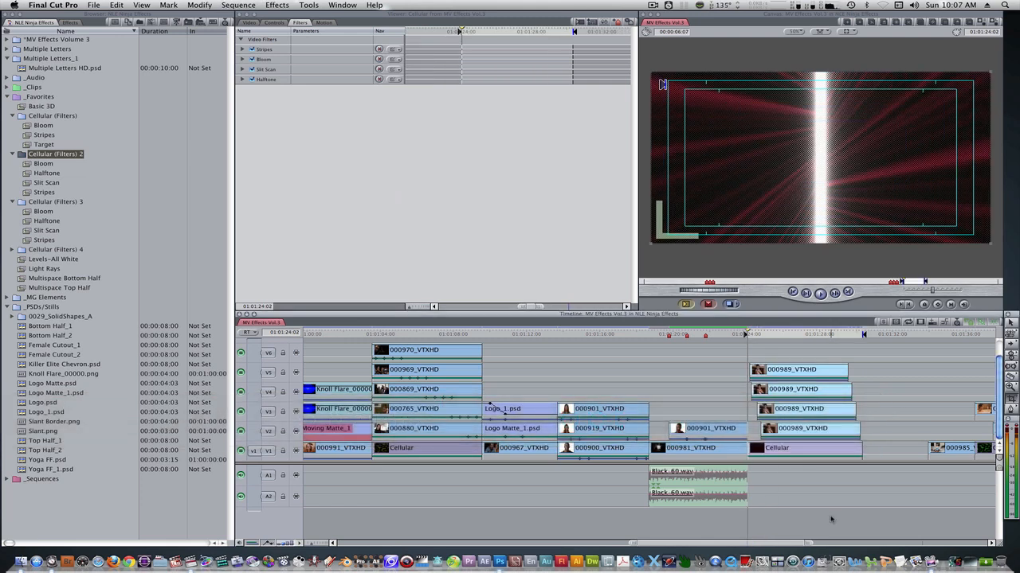
{"action": "key", "text": "space"}
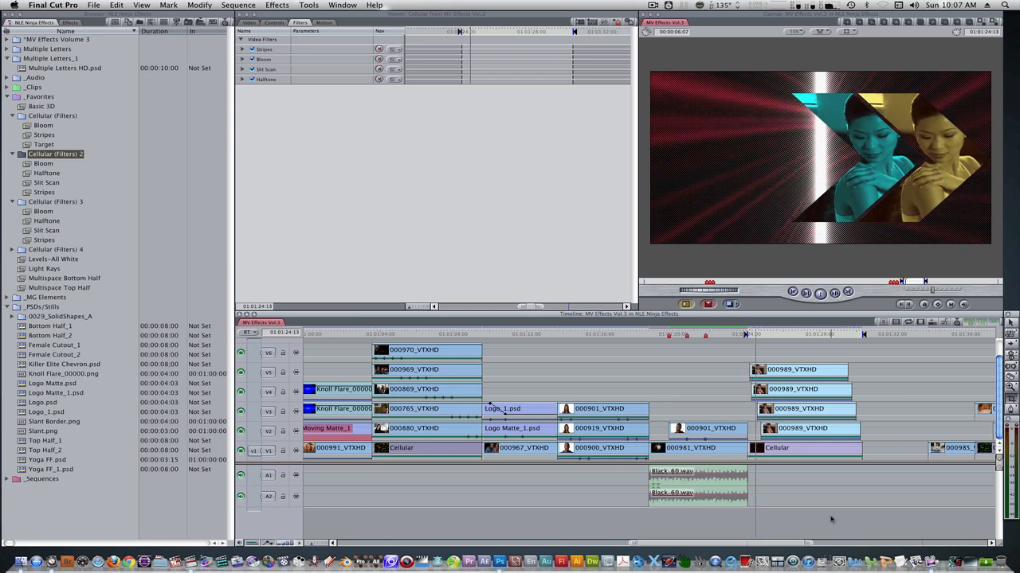
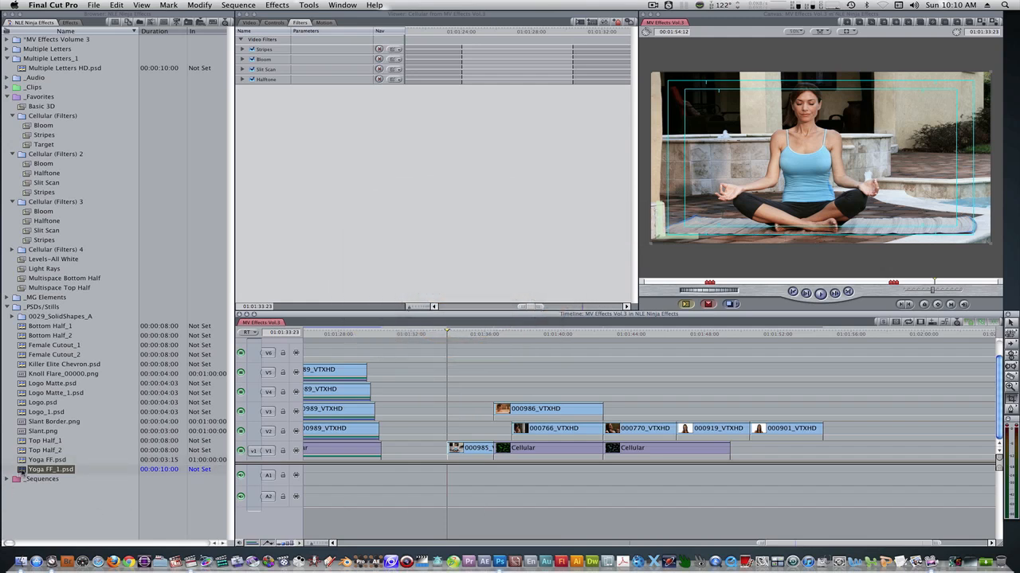
Open the Yoga FF_1.psd sequence and examine its Female, Top, Bottom and Original layers one at a time in isolation
{"action": "double_click", "coordinate": [22, 470]}
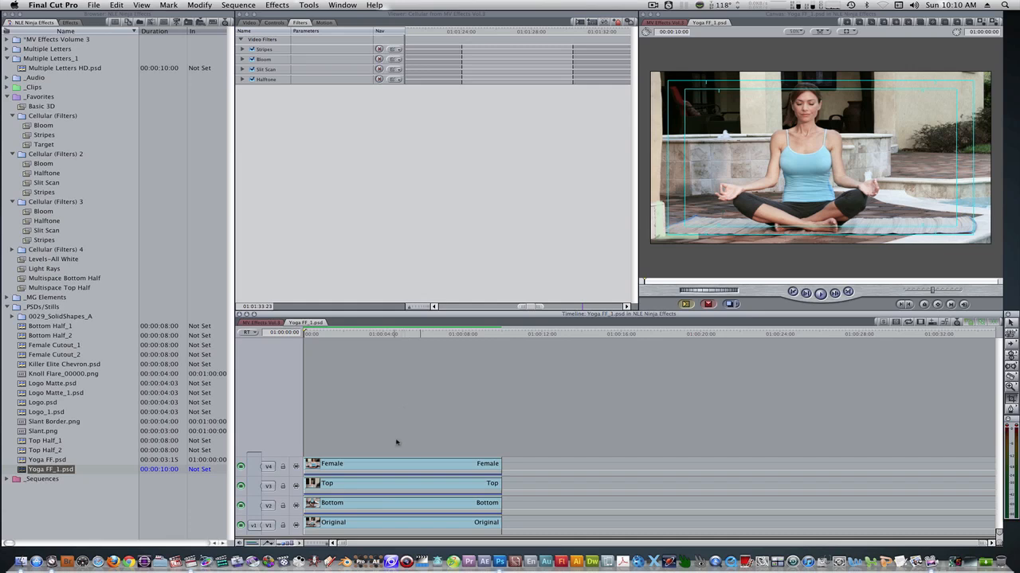
{"action": "left_click", "coordinate": [407, 469]}
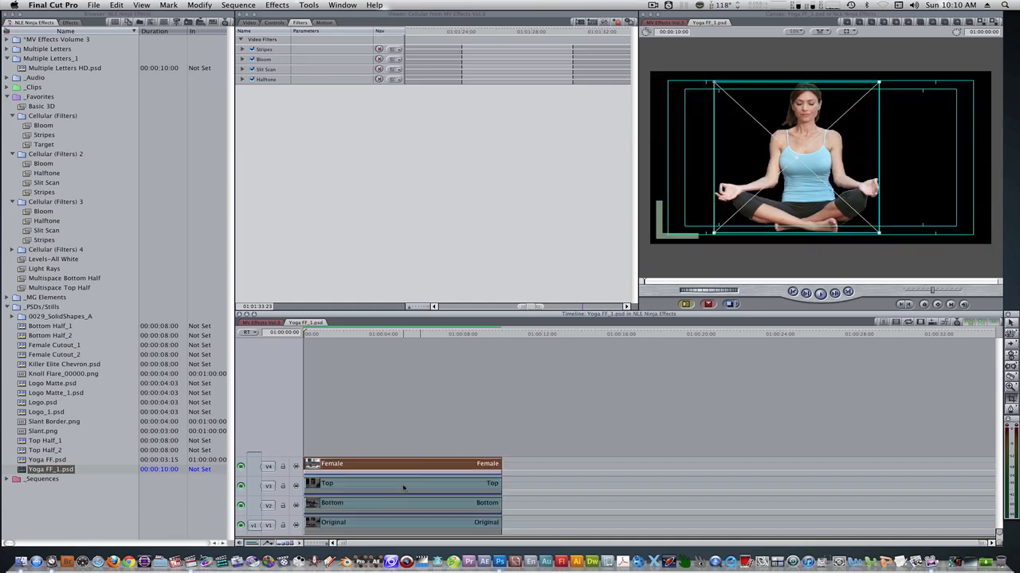
{"action": "left_click", "coordinate": [404, 486]}
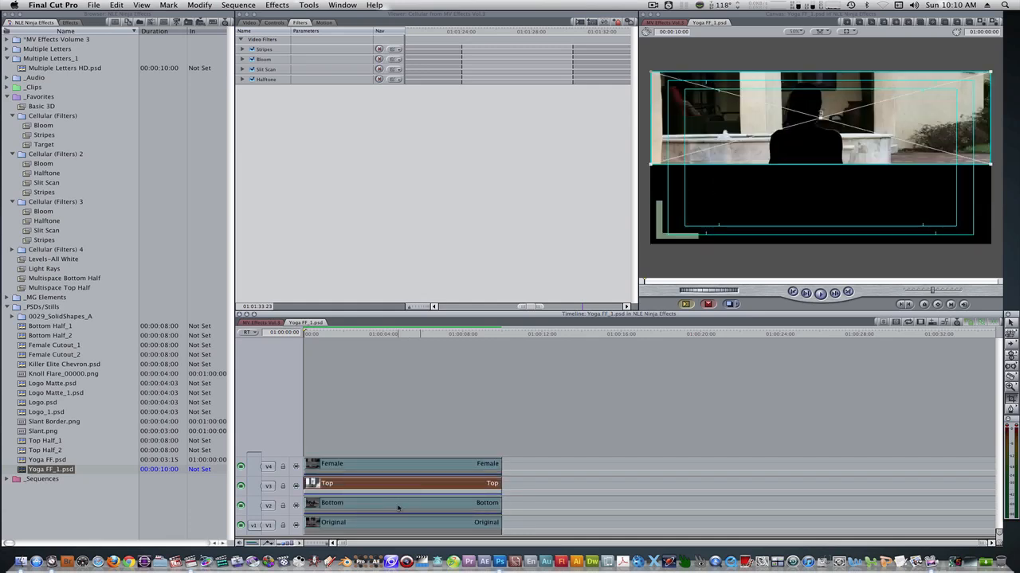
{"action": "left_click", "coordinate": [400, 506]}
{"action": "left_click", "coordinate": [393, 524]}
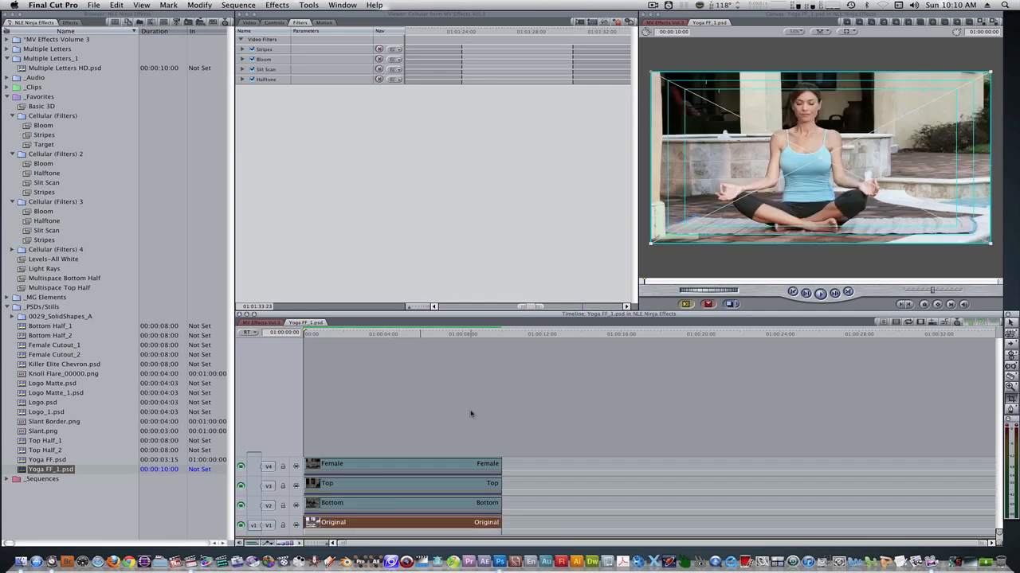
{"action": "key", "text": "ctrl+s"}
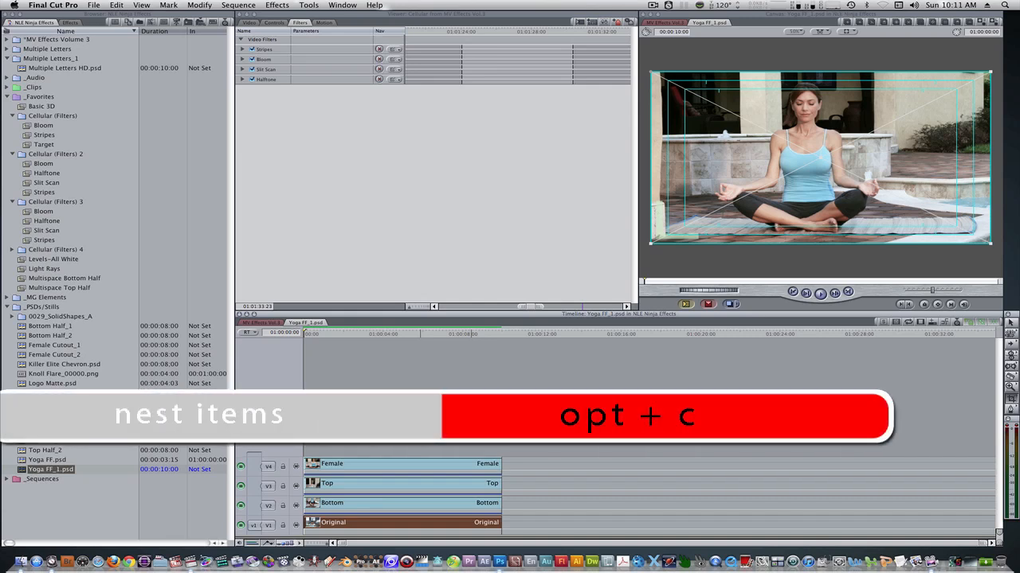
Nest the Female layer of the Yoga FF_1.psd sequence under the name Female CO_1
{"action": "left_click", "coordinate": [417, 464]}
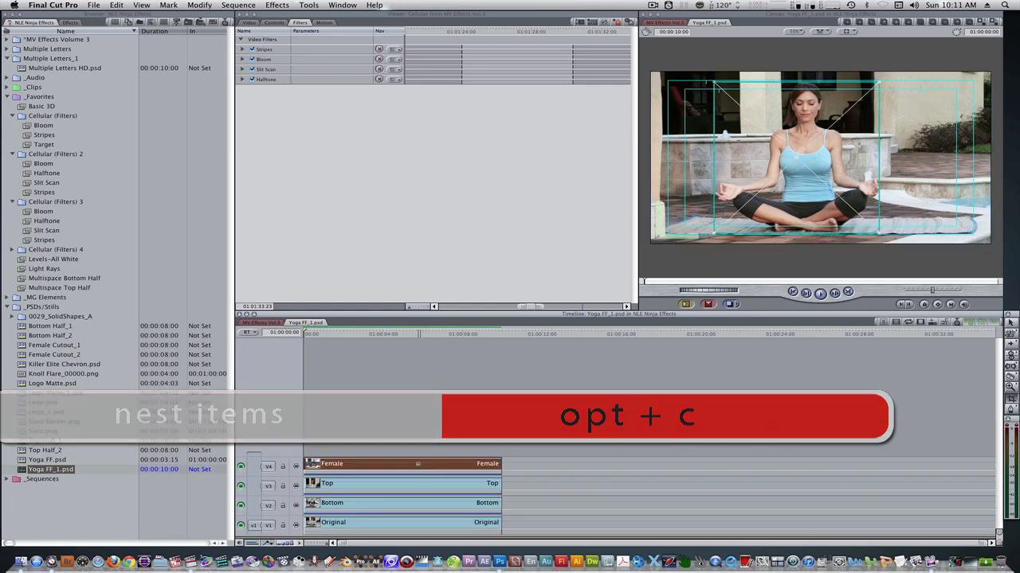
{"action": "key", "text": "alt+c"}
{"action": "type", "text": "Female CO"}
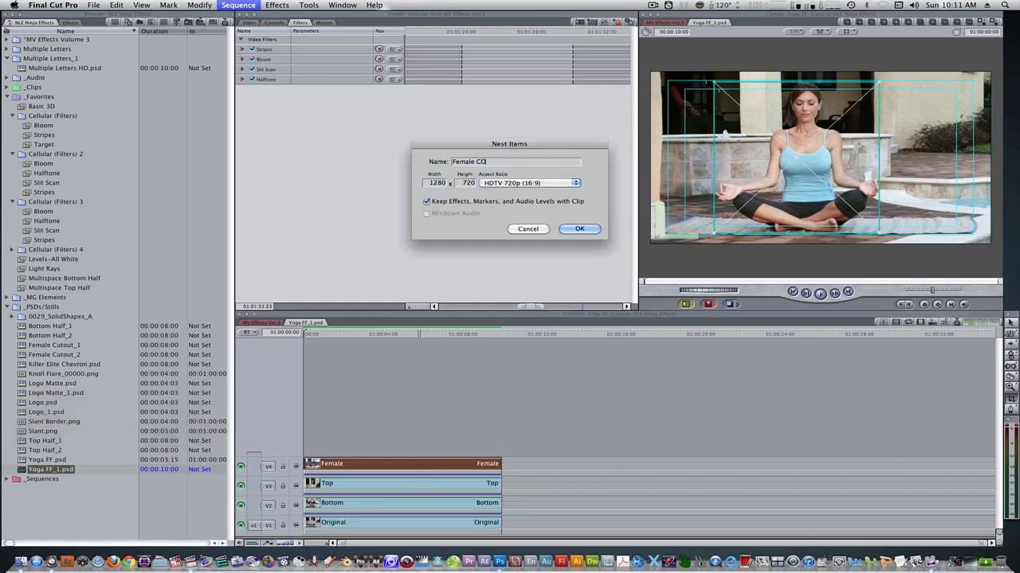
{"action": "type", "text": "_1"}
{"action": "key", "text": "Return"}
Nest the Top layer of the Yoga FF_1.psd sequence under the name Top Half_2
{"action": "left_click", "coordinate": [409, 483]}
{"action": "key", "text": "alt+c"}
{"action": "type", "text": "Top Half_2"}
{"action": "key", "text": "Return"}
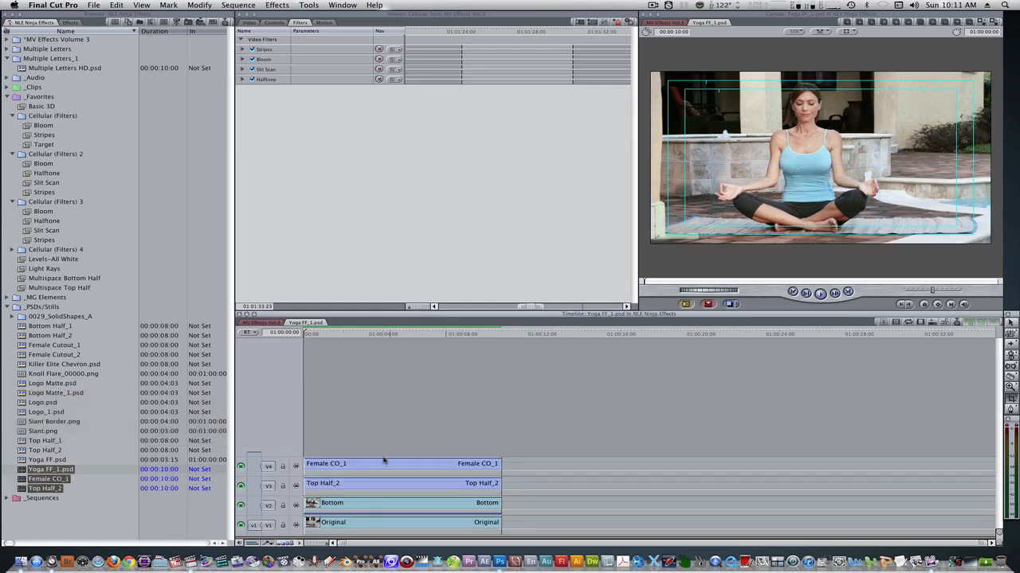
Nest the Bottom layer of the Yoga FF_1.psd sequence under the name Bottom Half_2
{"action": "left_click", "coordinate": [398, 502]}
{"action": "key", "text": "alt+c"}
{"action": "type", "text": "Bottom Half_2"}
{"action": "key", "text": "Return"}
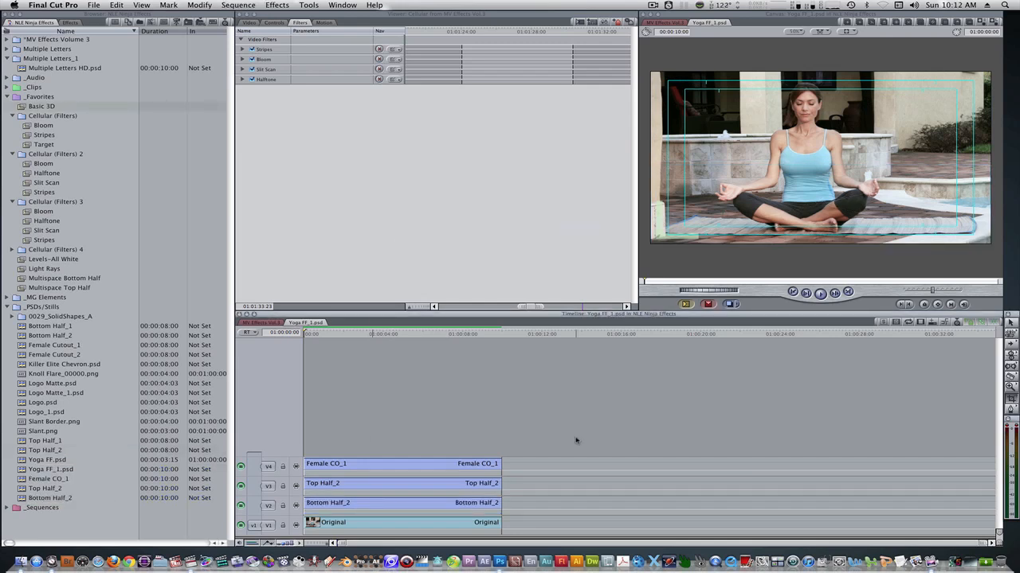
Apply the idustrial revolution Multispace video filter to the Top Half_2 and Bottom Half_2 nests together
{"action": "left_click_drag", "start_coordinate": [553, 485], "coordinate": [470, 503]}
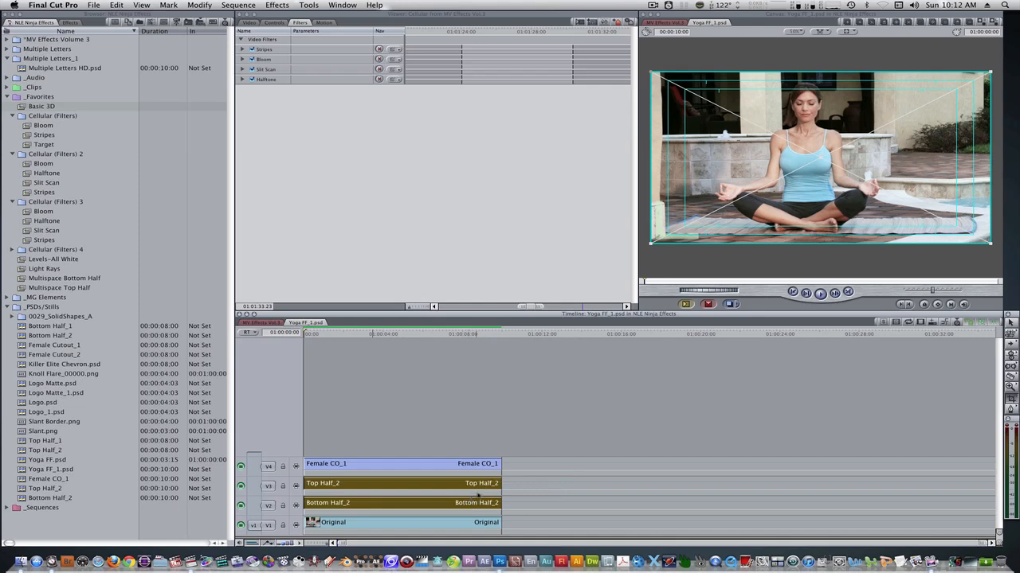
{"action": "left_click", "coordinate": [70, 23]}
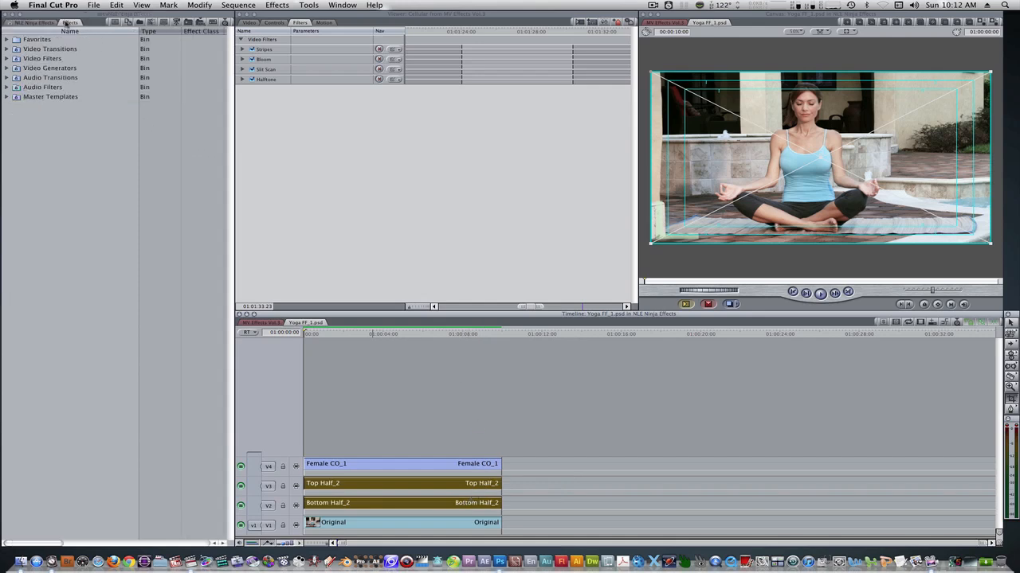
{"action": "left_click", "coordinate": [7, 58]}
{"action": "scroll", "coordinate": [74, 362], "scroll_direction": "down", "scroll_amount": 8}
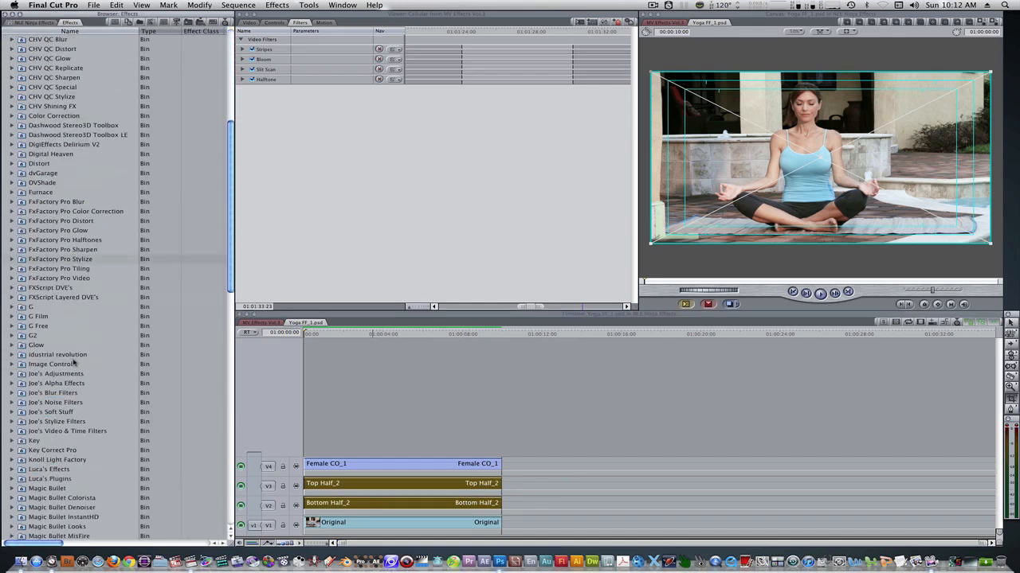
{"action": "scroll", "coordinate": [73, 363], "scroll_direction": "down", "scroll_amount": 3}
{"action": "left_click", "coordinate": [12, 326]}
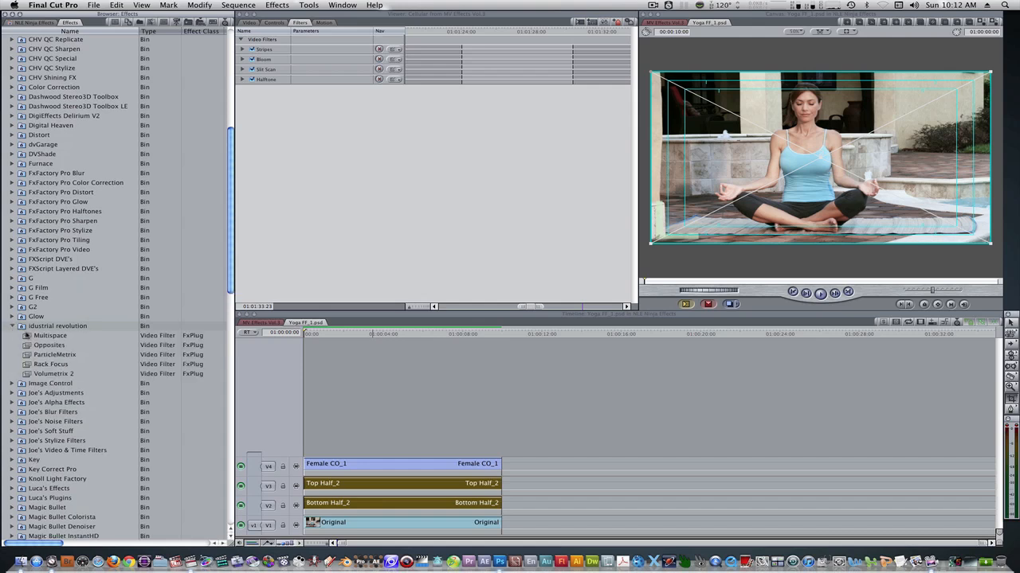
{"action": "left_click_drag", "start_coordinate": [48, 336], "coordinate": [365, 487]}
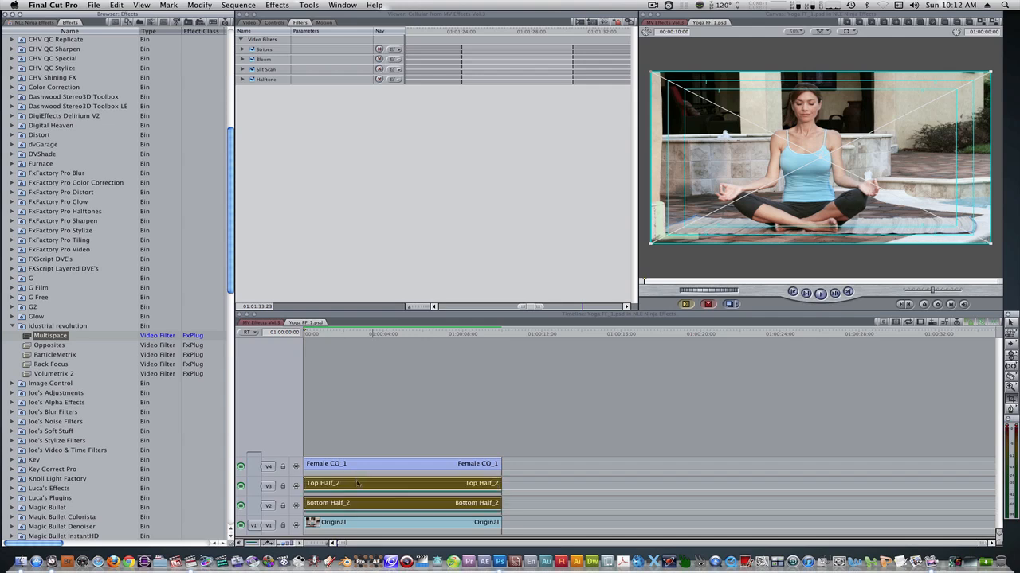
{"action": "left_click", "coordinate": [368, 422]}
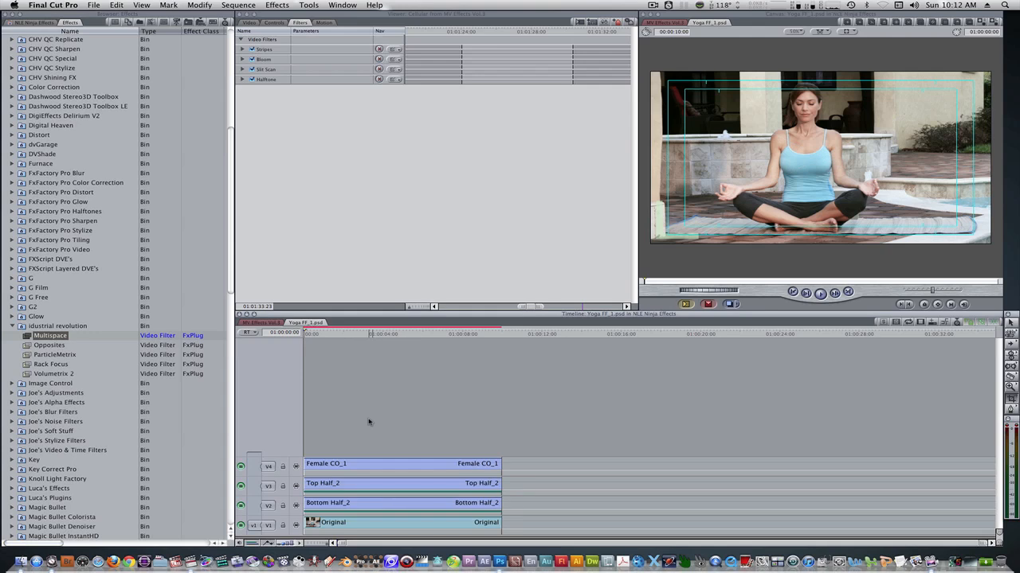
Open the Multispace settings of Top Half_2 and reduce Opacity (B) to 0
{"action": "double_click", "coordinate": [359, 494]}
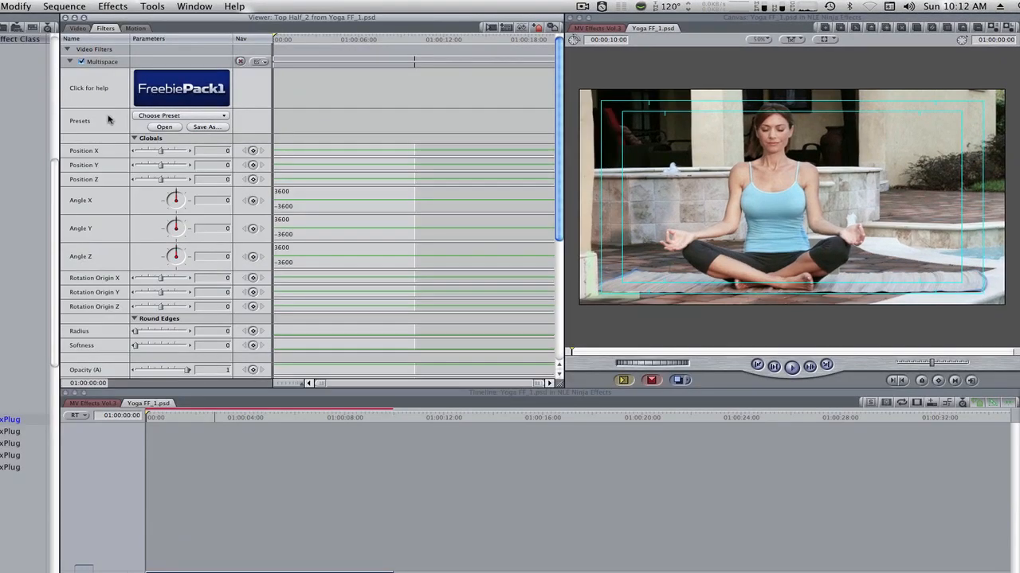
{"action": "scroll", "coordinate": [167, 284], "scroll_direction": "down", "scroll_amount": 5}
{"action": "left_click_drag", "start_coordinate": [174, 282], "coordinate": [125, 287]}
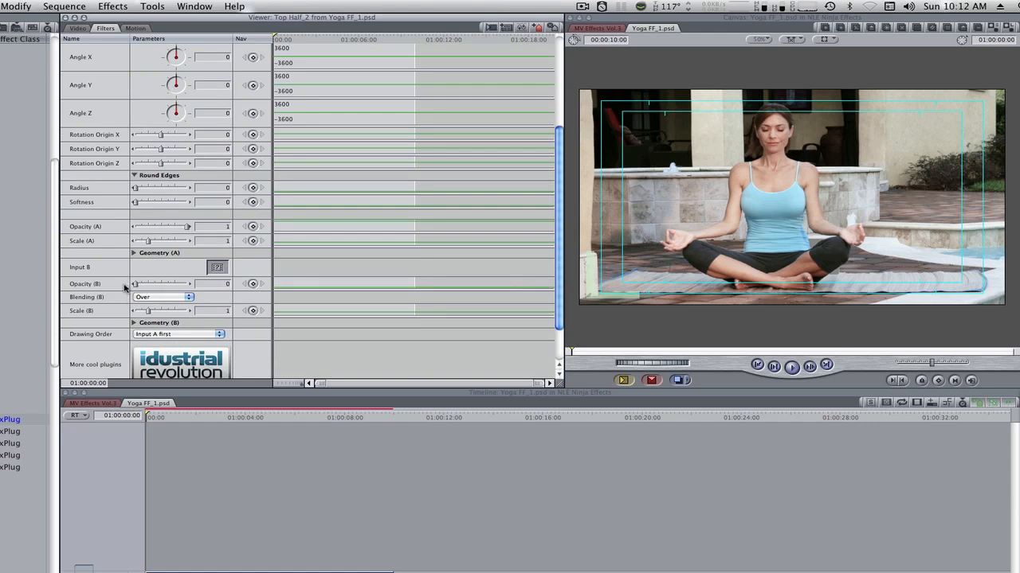
Add Multispace Position Y and Angle X keyframes to Top Half_2 at 01:00:00:05 and 01:00:00:17
{"action": "type", "text": "+5"}
{"action": "key", "text": "Return"}
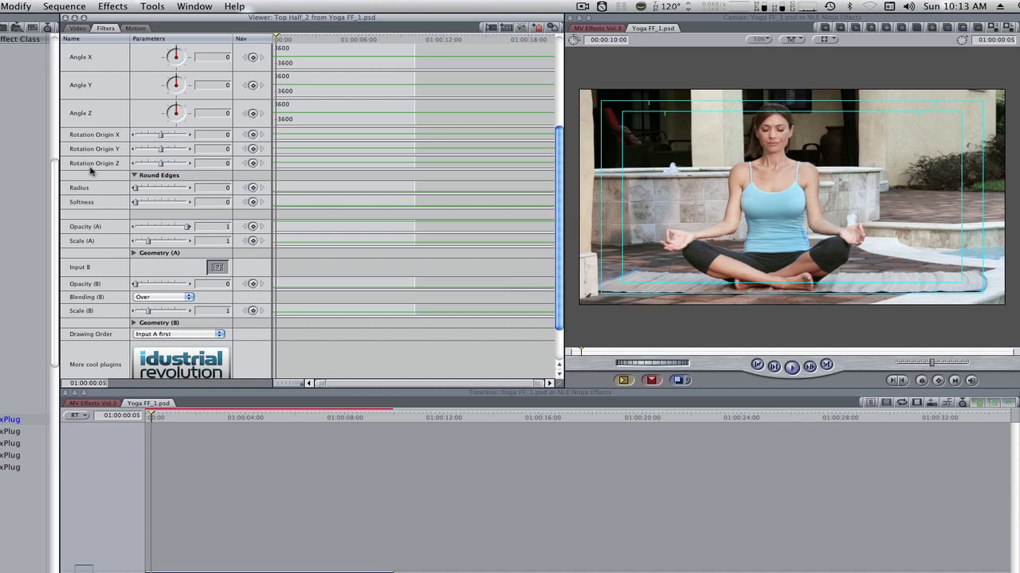
{"action": "scroll", "coordinate": [92, 170], "scroll_direction": "up", "scroll_amount": 4}
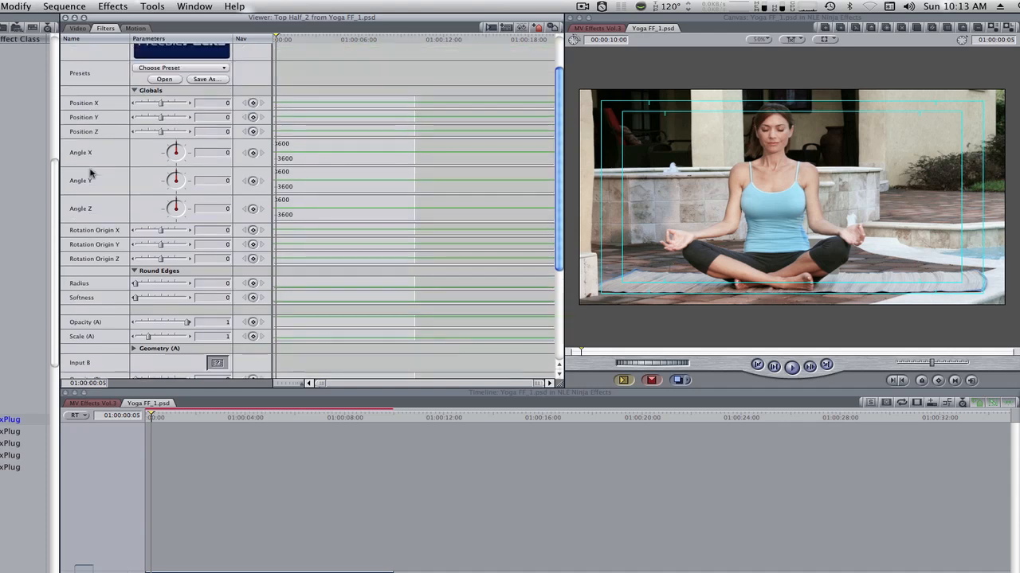
{"action": "left_click", "coordinate": [253, 117]}
{"action": "type", "text": "+12"}
{"action": "key", "text": "Return"}
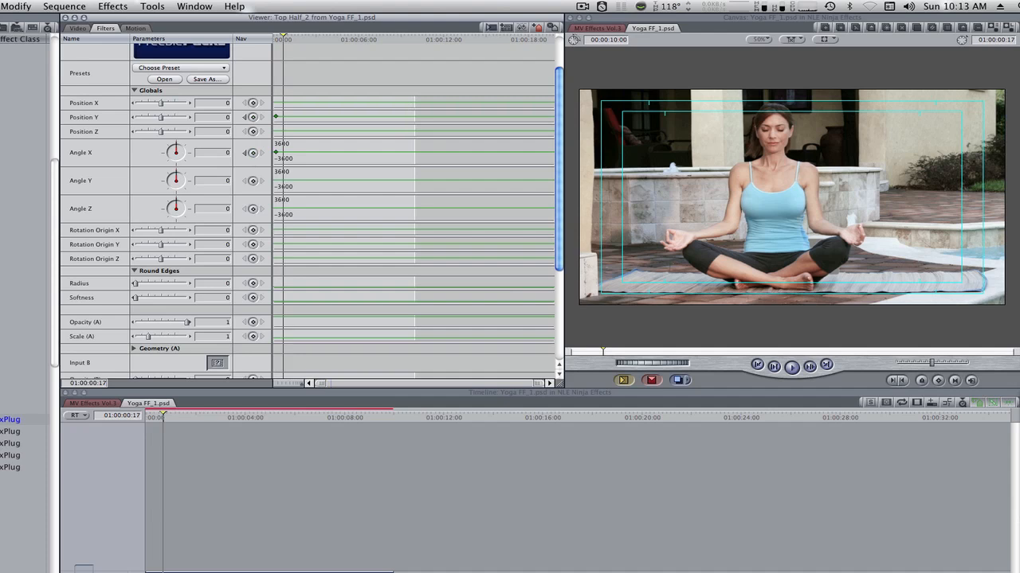
{"action": "left_click", "coordinate": [252, 117]}
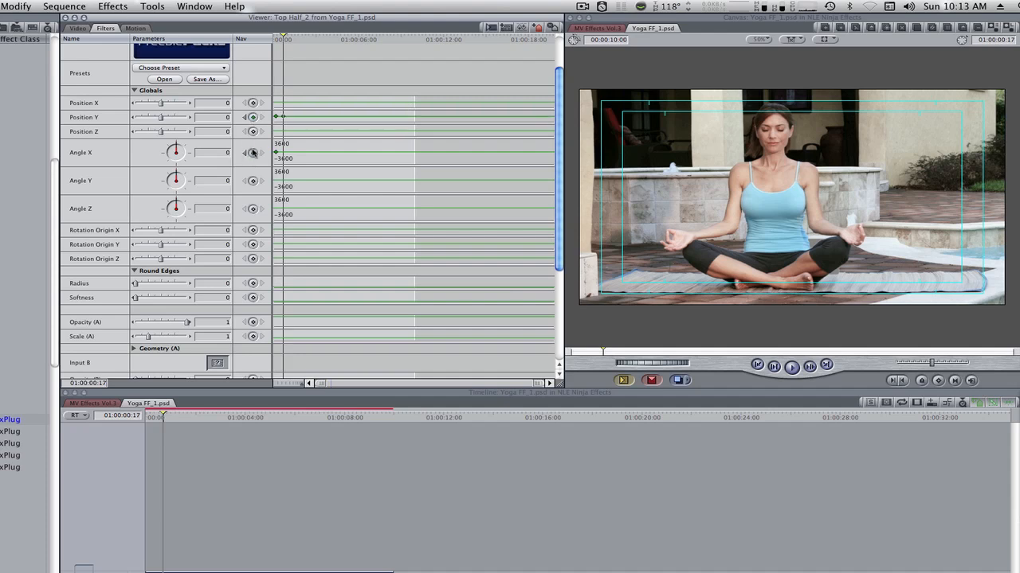
{"action": "left_click", "coordinate": [252, 153]}
At the first Top Half_2 keyframe, set Multispace Position Y to 0.8 and Angle X to -90
{"action": "key", "text": "alt+k"}
{"action": "double_click", "coordinate": [216, 119]}
{"action": "type", "text": "."}
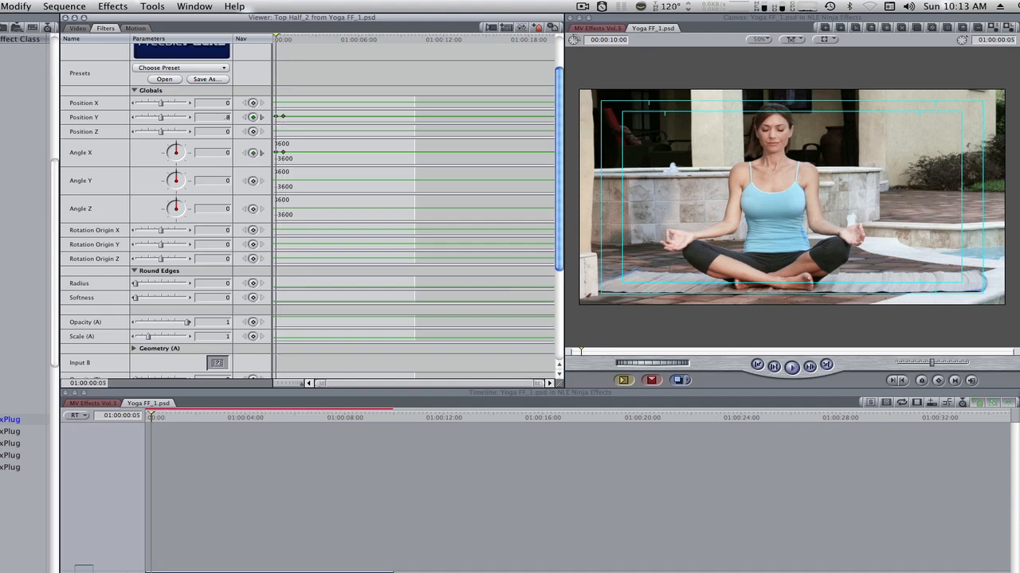
{"action": "type", "text": "8"}
{"action": "key", "text": "Return"}
{"action": "double_click", "coordinate": [223, 153]}
{"action": "type", "text": "-90"}
{"action": "key", "text": "Return"}
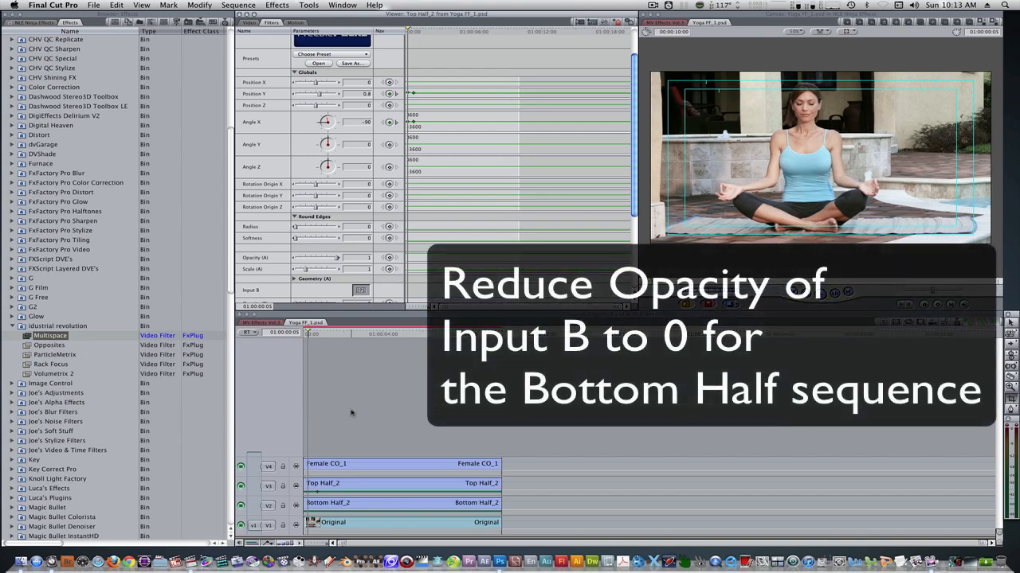
Keyframe the Multispace filter of Bottom Half_2 at 01:00:00:05 with Angle X 90 and Position Y -0.8
{"action": "double_click", "coordinate": [334, 468]}
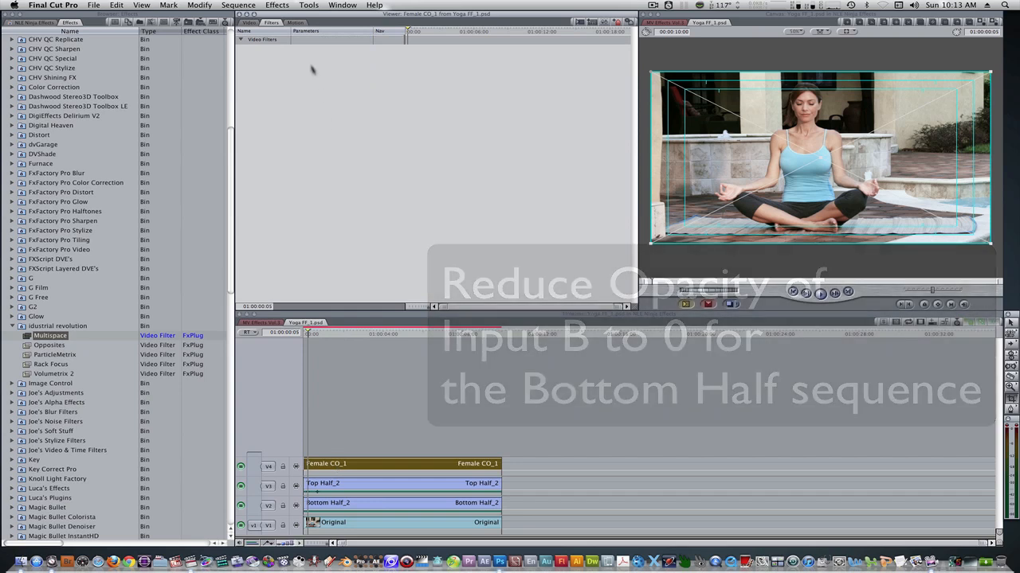
{"action": "double_click", "coordinate": [339, 511]}
{"action": "left_click", "coordinate": [389, 161]}
{"action": "left_click", "coordinate": [361, 163]}
{"action": "type", "text": "90"}
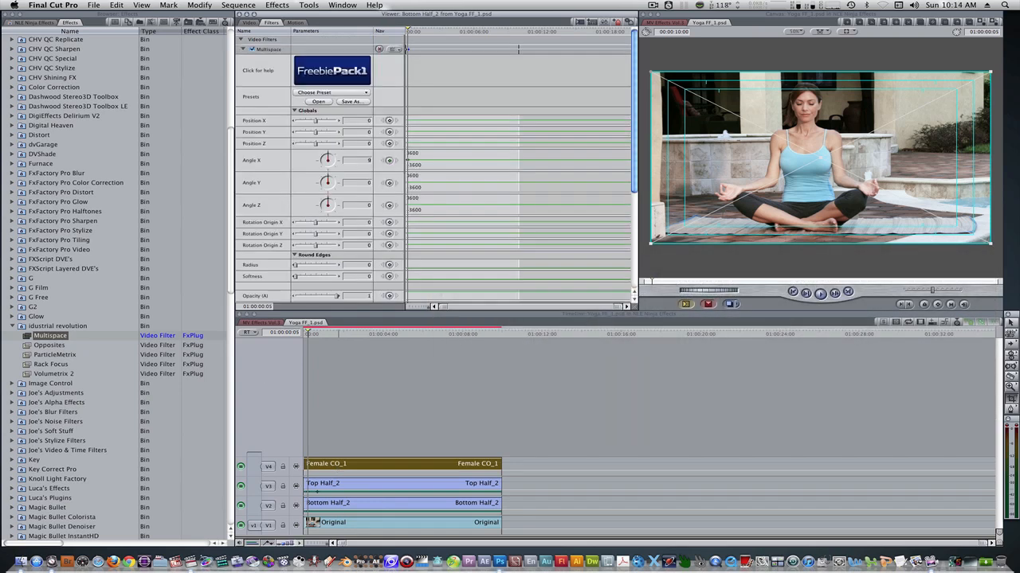
{"action": "key", "text": "Return"}
{"action": "left_click", "coordinate": [389, 132]}
{"action": "left_click", "coordinate": [351, 134]}
{"action": "key", "text": "Return"}
Move 12 frames forward to 01:00:00:17 and keyframe Bottom Half_2's Multispace Position Y and Angle X at 0
{"action": "type", "text": "+12"}
{"action": "key", "text": "Return"}
{"action": "left_click", "coordinate": [358, 133]}
{"action": "type", "text": "0"}
{"action": "left_click", "coordinate": [363, 162]}
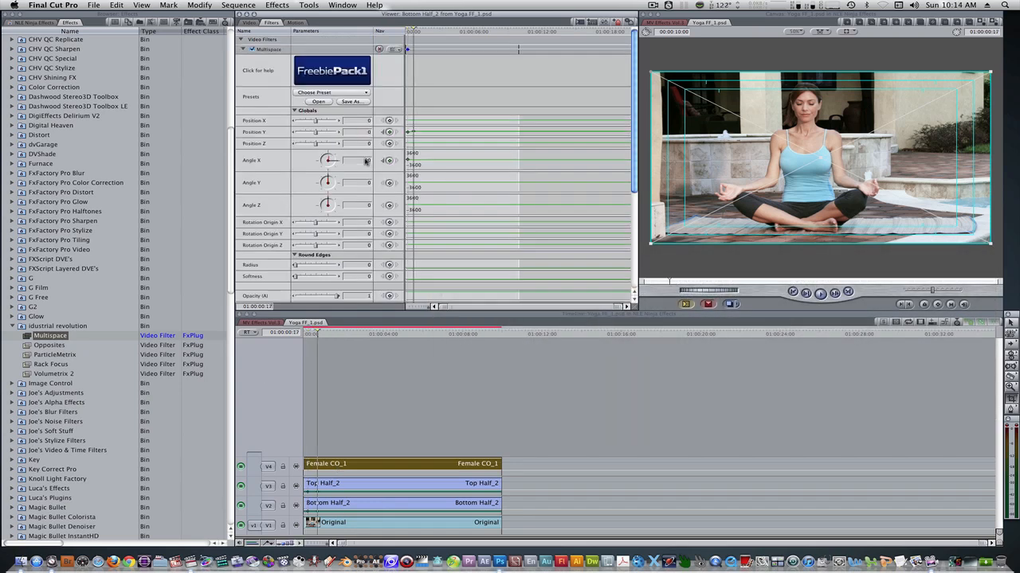
{"action": "type", "text": "0"}
{"action": "left_click", "coordinate": [368, 421]}
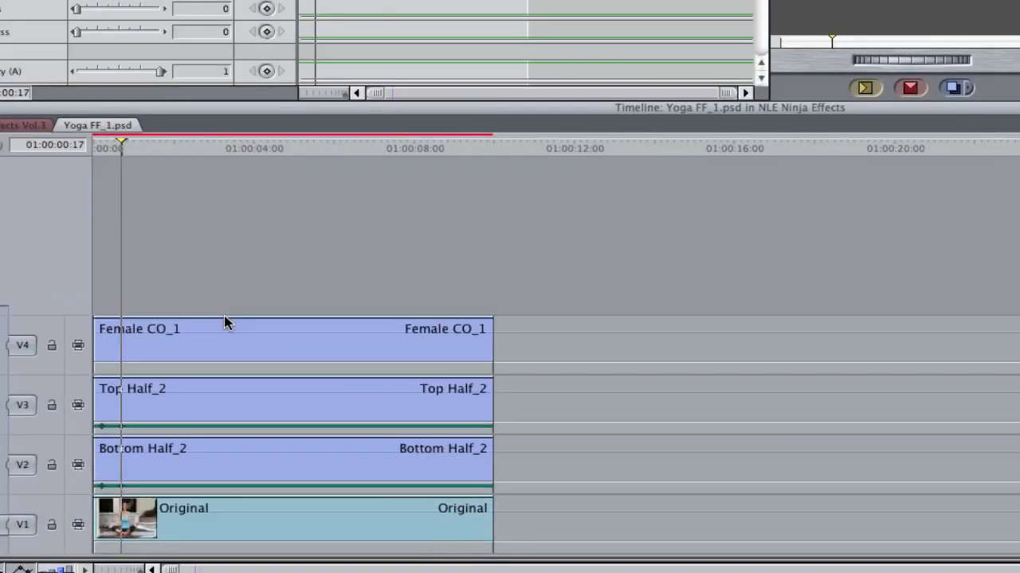
Shift the Bottom Half_2 keyframes forward in the timeline so they start at the second Top Half_2 keyframe, 01:00:00:17
{"action": "key", "text": "super+equal"}
{"action": "key", "text": "super+equal"}
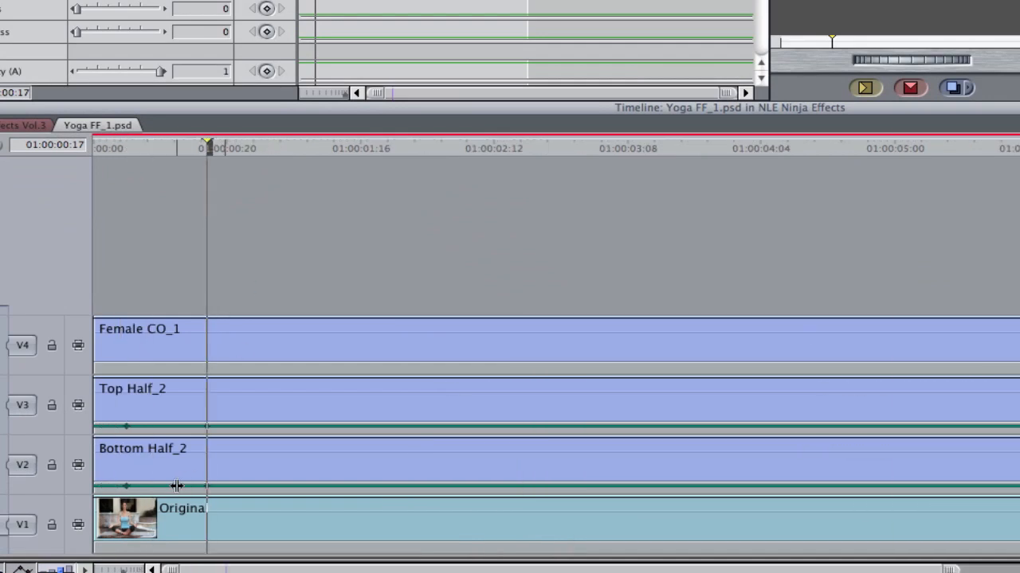
{"action": "key", "text": "super+minus"}
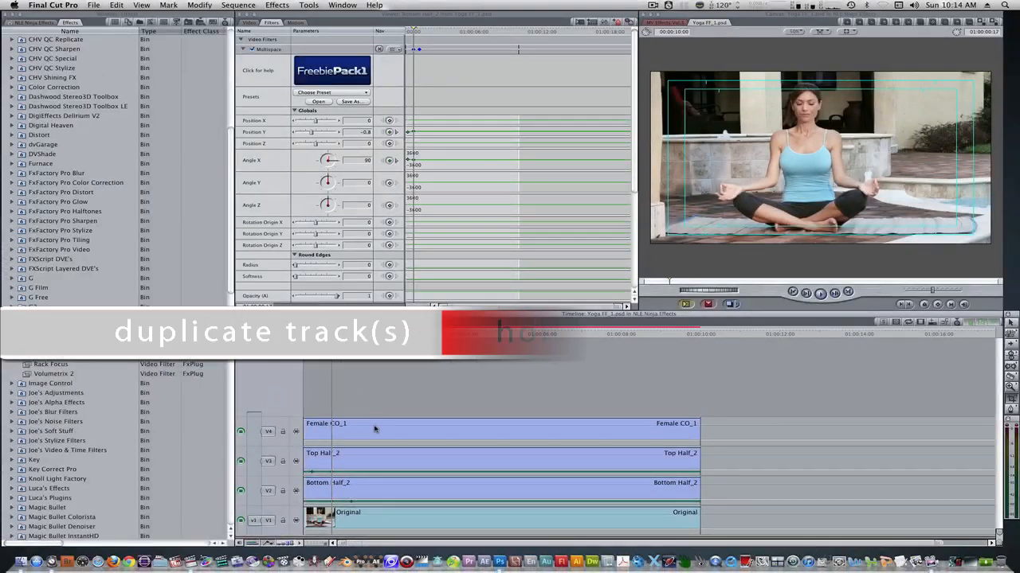
Duplicate the Female CO_1 clip from V4 straight up onto a new V5 track
{"action": "left_click", "coordinate": [236, 351]}
{"action": "left_click_drag", "start_coordinate": [375, 434], "coordinate": [375, 404]}
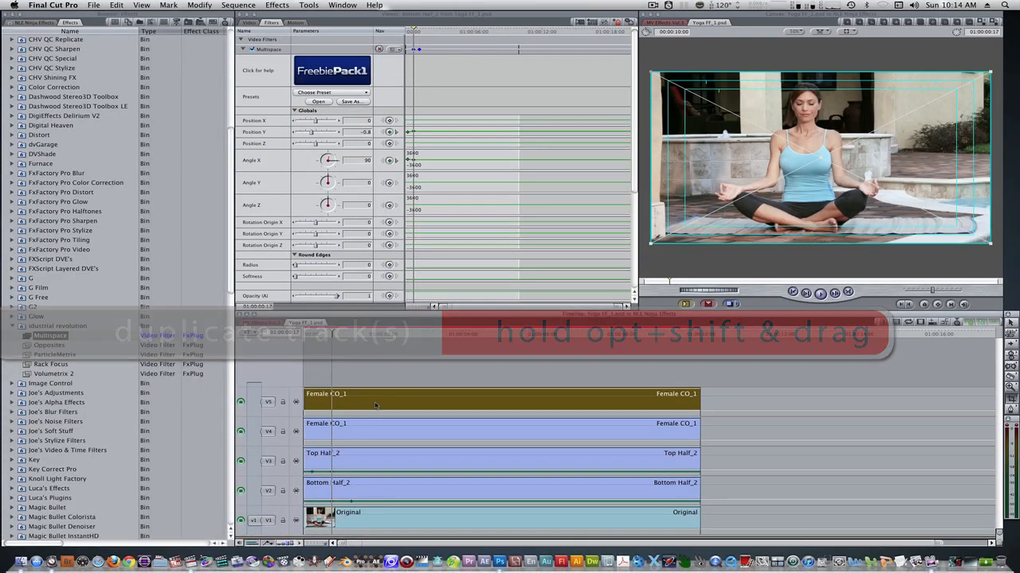
{"action": "left_click", "coordinate": [369, 374]}
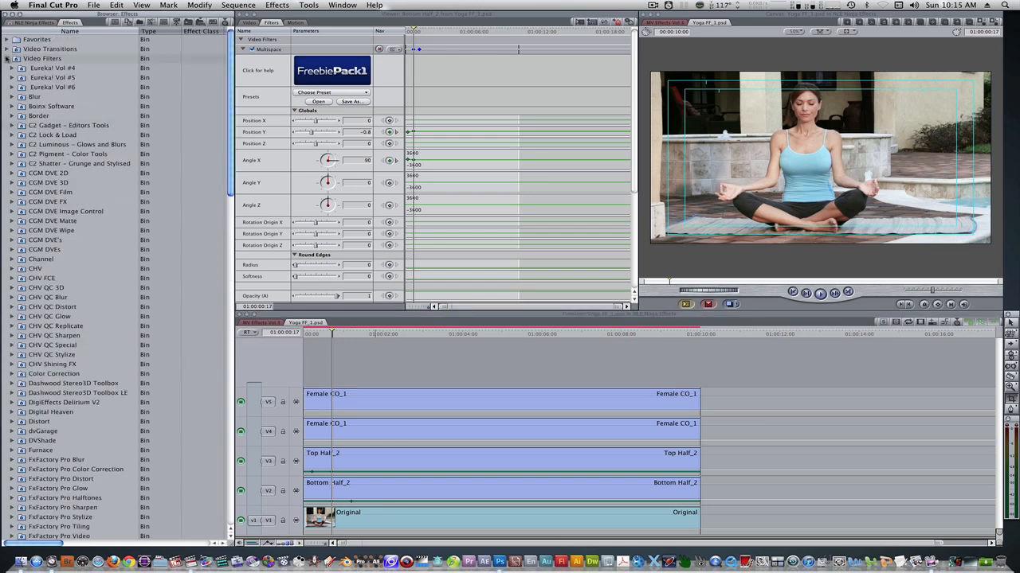
Add the CGM DVE Flash Wipe video transition to the start of the Female CO_1 clip on V5
{"action": "left_click", "coordinate": [7, 59]}
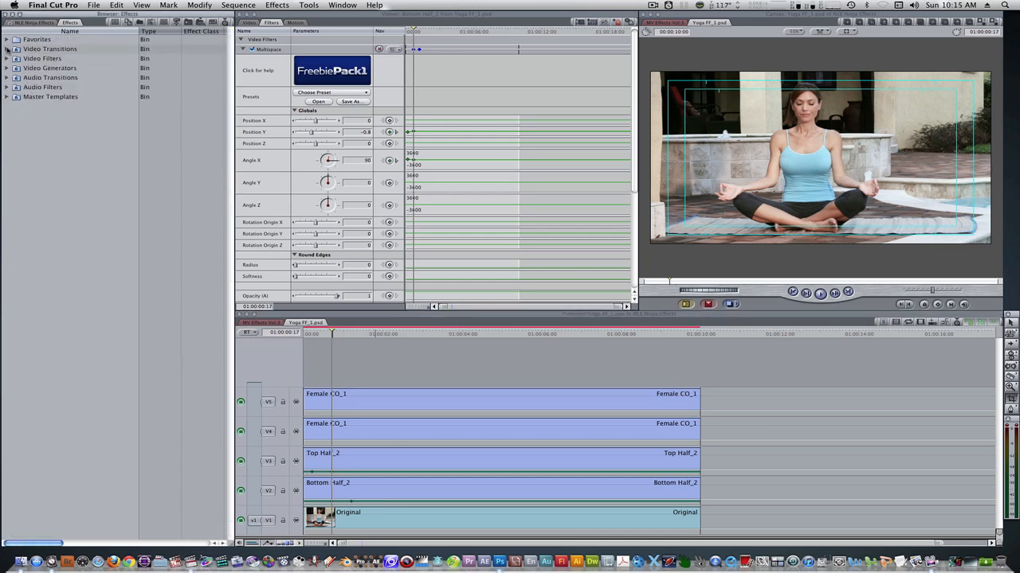
{"action": "left_click", "coordinate": [7, 49]}
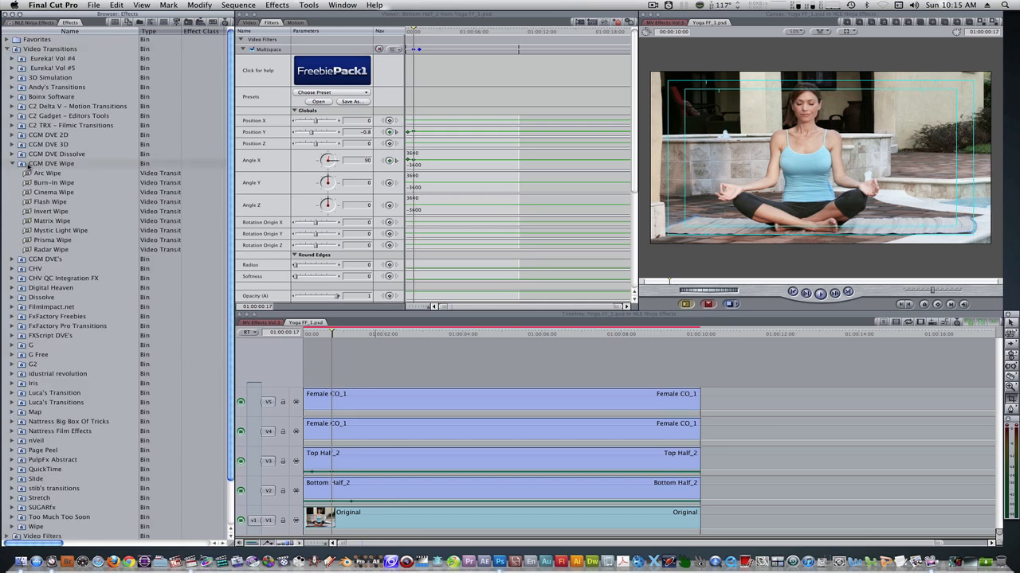
{"action": "left_click", "coordinate": [29, 204]}
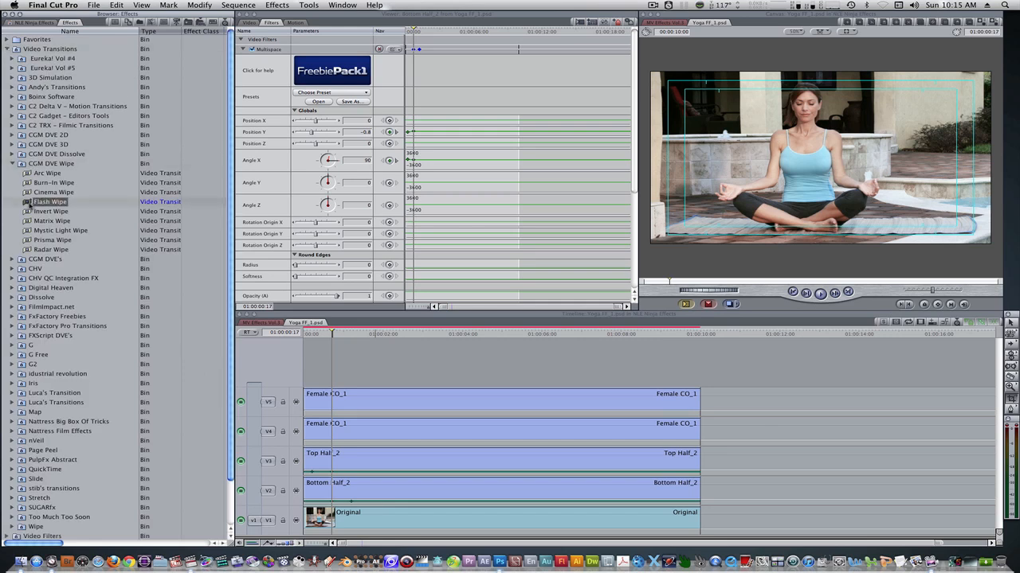
{"action": "left_click_drag", "start_coordinate": [30, 204], "coordinate": [316, 399]}
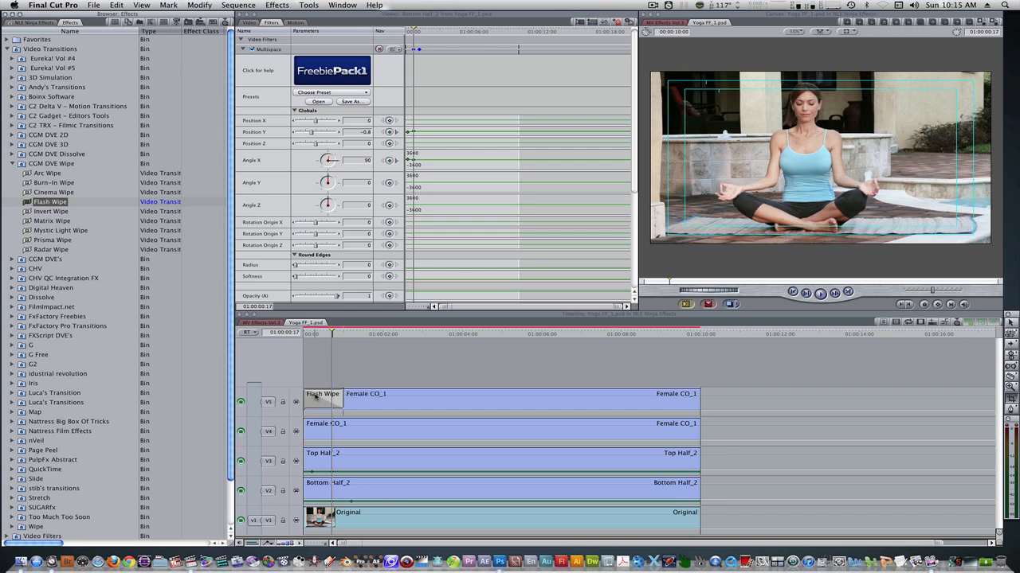
Set the Flash Wipe's duration to 15 frames, its border to 5 and the border color to cyan
{"action": "double_click", "coordinate": [316, 397]}
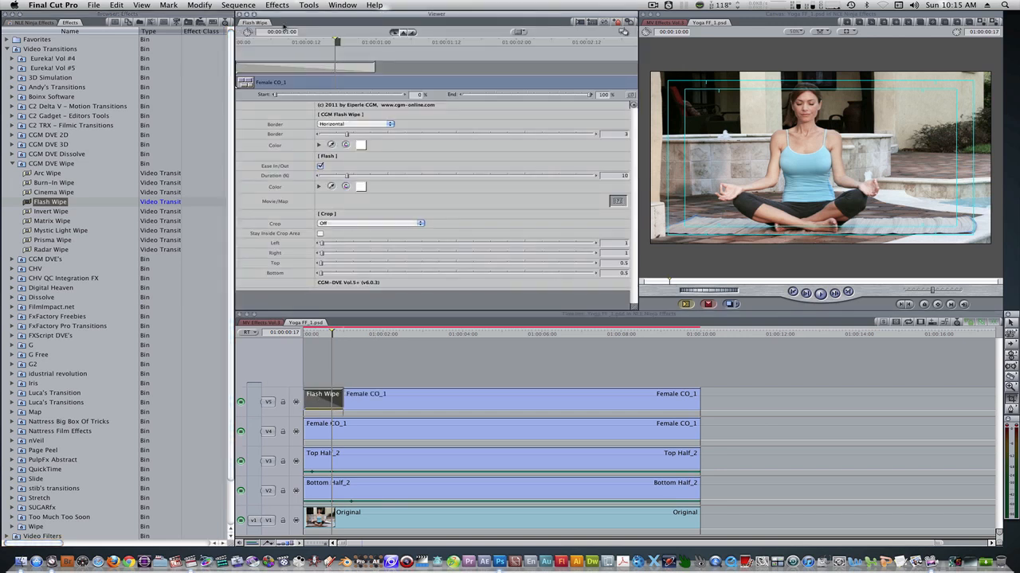
{"action": "type", "text": "15"}
{"action": "key", "text": "Return"}
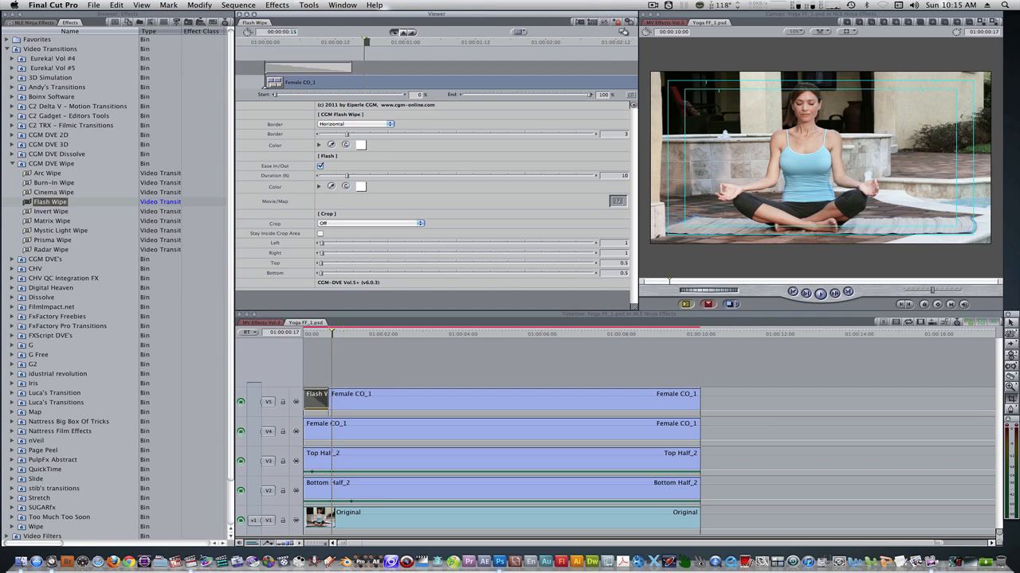
{"action": "left_click", "coordinate": [360, 145]}
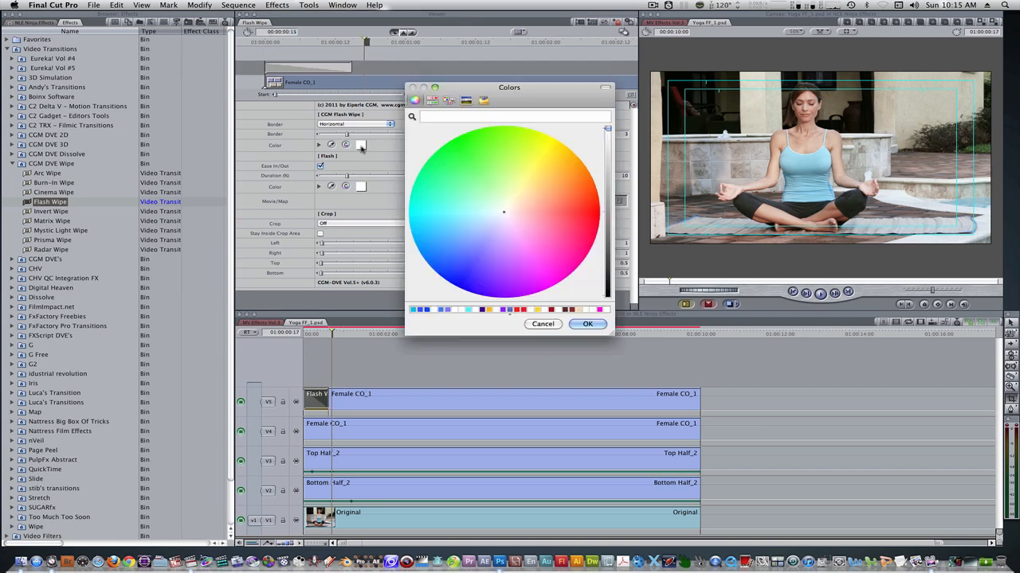
{"action": "left_click", "coordinate": [412, 213]}
{"action": "left_click", "coordinate": [587, 323]}
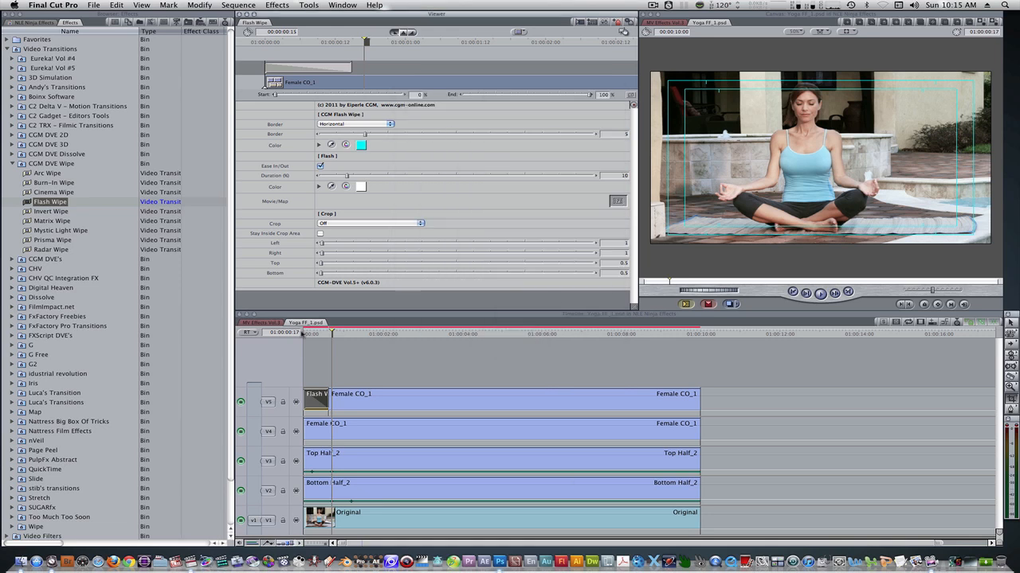
Roll the start of the V5 Female CO_1 clip, with its Flash Wipe, forward by 1:05 to 01:00:01:05
{"action": "key", "text": "r"}
{"action": "left_click", "coordinate": [355, 362]}
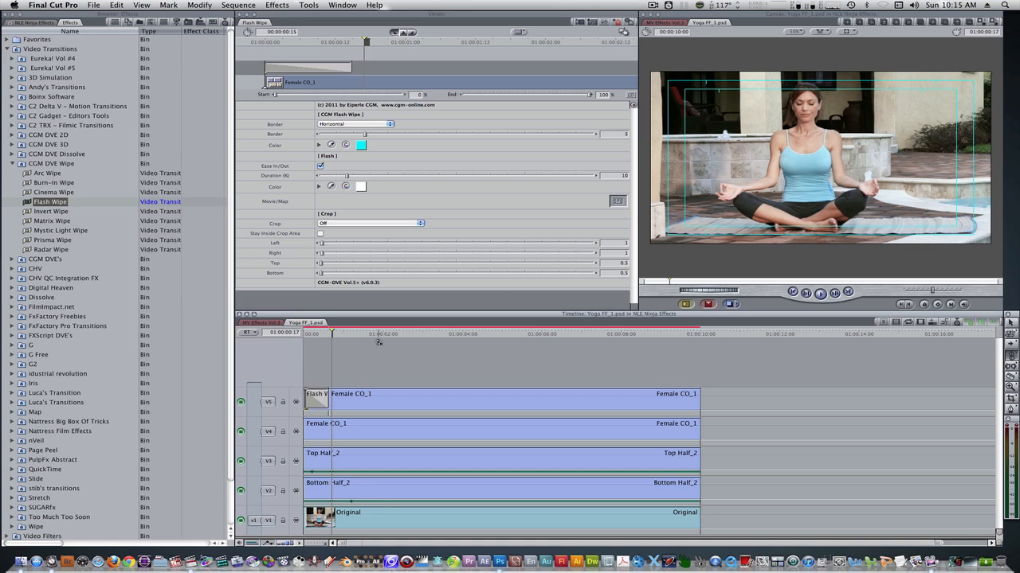
{"action": "type", "text": "+105"}
{"action": "key", "text": "Return"}
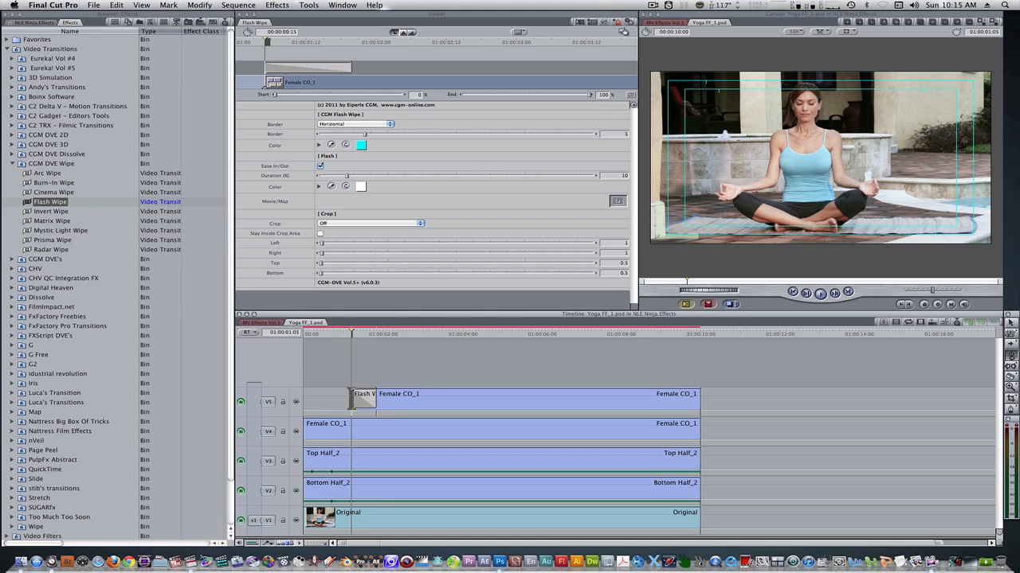
Roll the start of the V4 Female CO_1 clip to 01:00:01:20, where the Flash Wipe on V5 ends
{"action": "left_click", "coordinate": [306, 427]}
{"action": "type", "text": "+"}
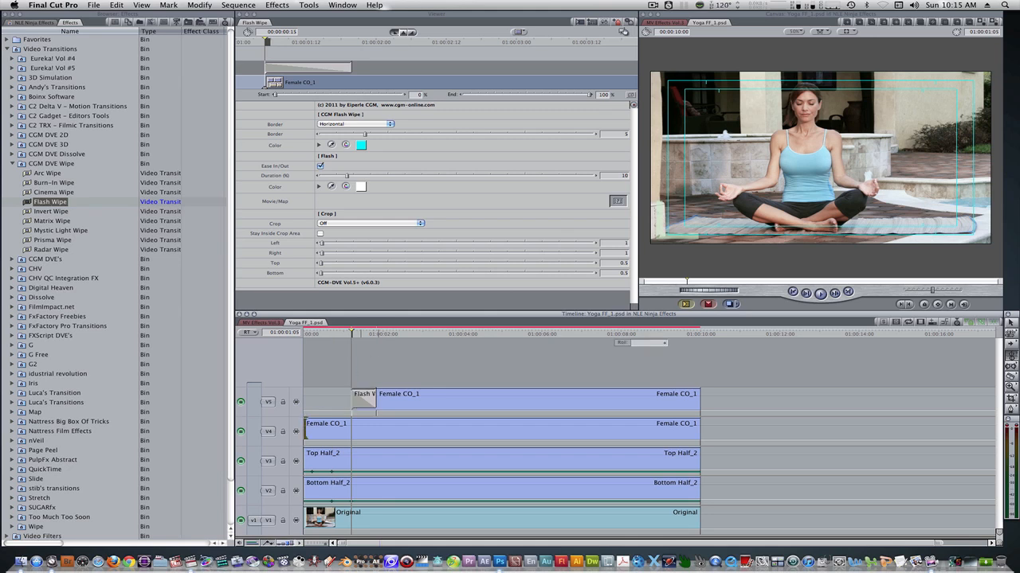
{"action": "type", "text": "15"}
{"action": "key", "text": "Return"}
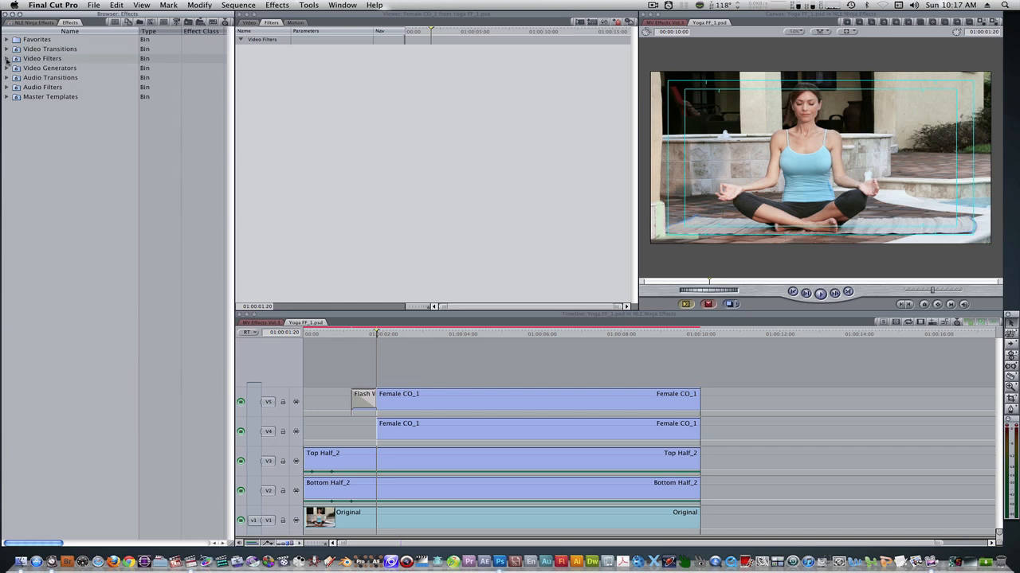
Add the Light Rays and Levels video filters together to the Female CO_1 clip on V4
{"action": "left_click", "coordinate": [7, 58]}
{"action": "scroll", "coordinate": [3, 116], "scroll_direction": "down", "scroll_amount": 9}
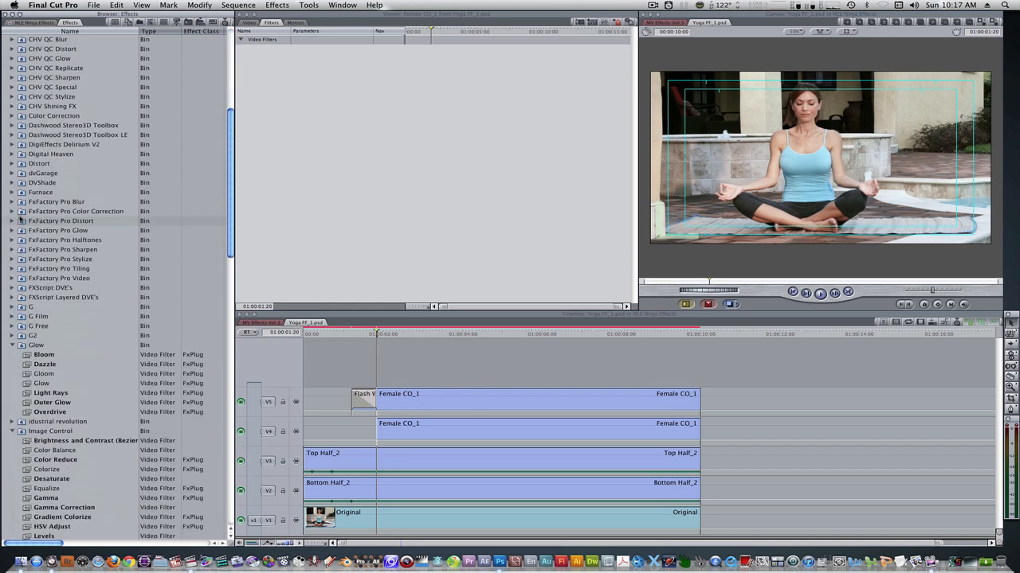
{"action": "scroll", "coordinate": [21, 346], "scroll_direction": "down", "scroll_amount": 6}
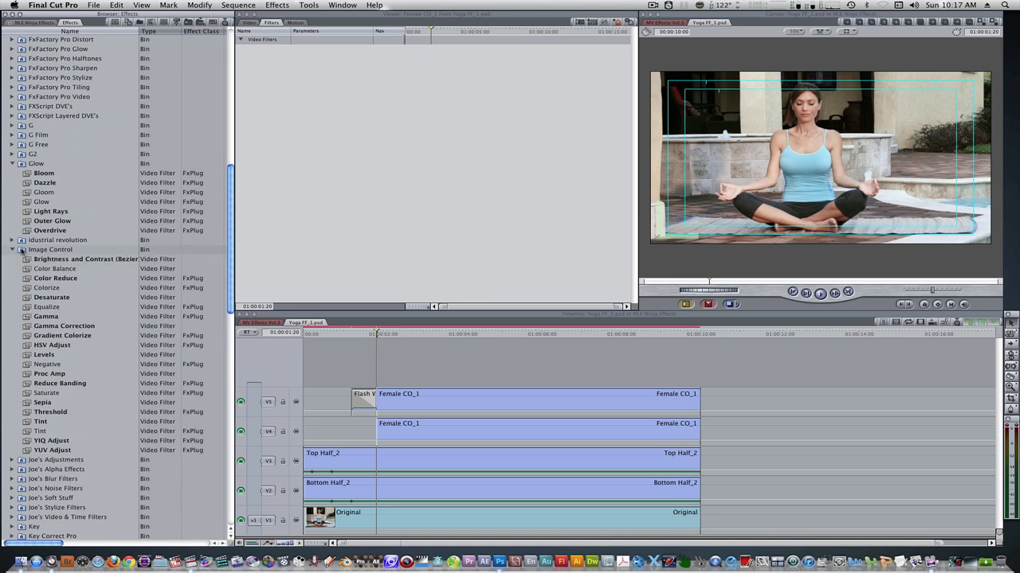
{"action": "left_click", "coordinate": [26, 211]}
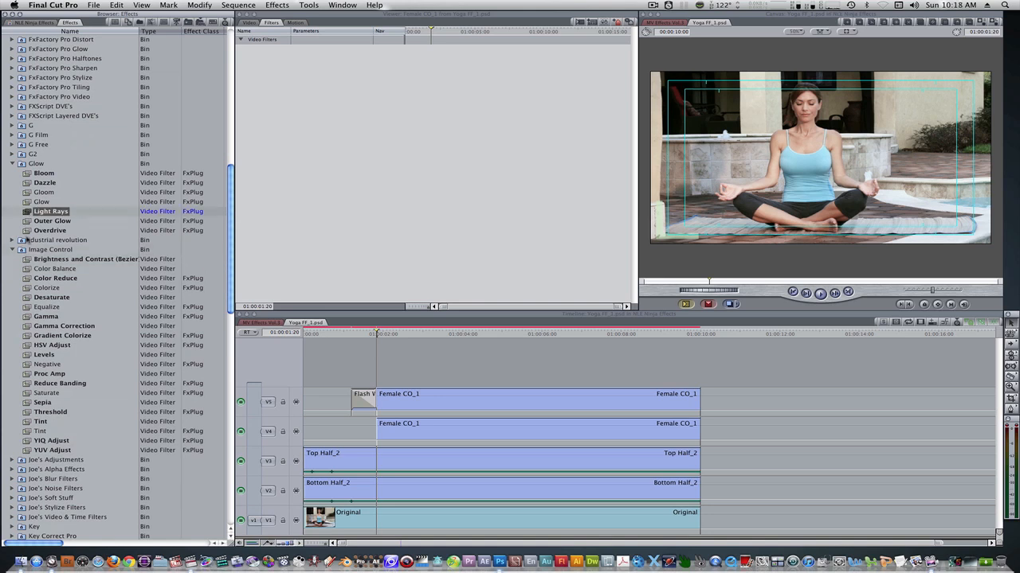
{"action": "left_click", "coordinate": [28, 356], "text": "super"}
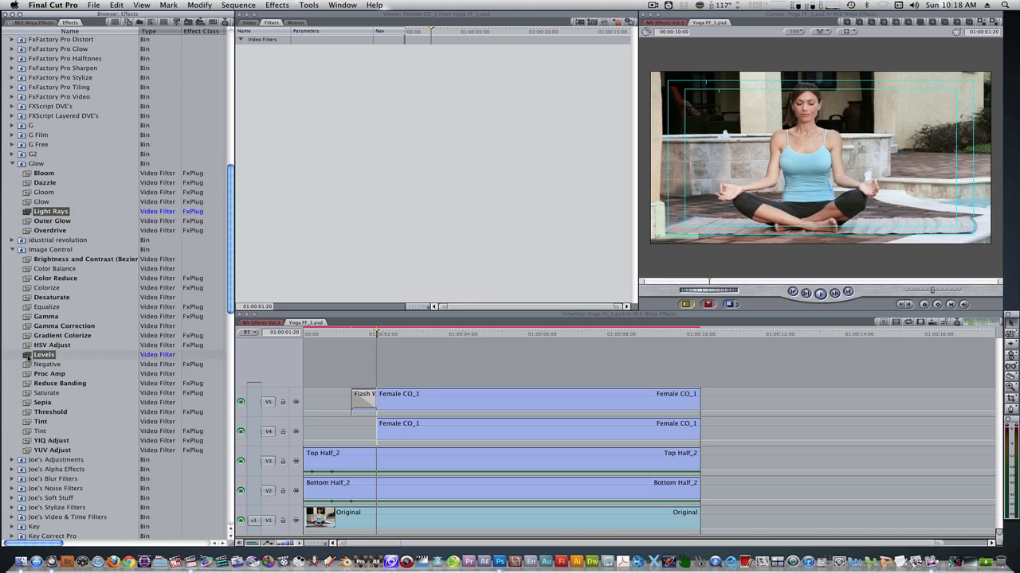
{"action": "left_click_drag", "start_coordinate": [28, 356], "coordinate": [414, 431]}
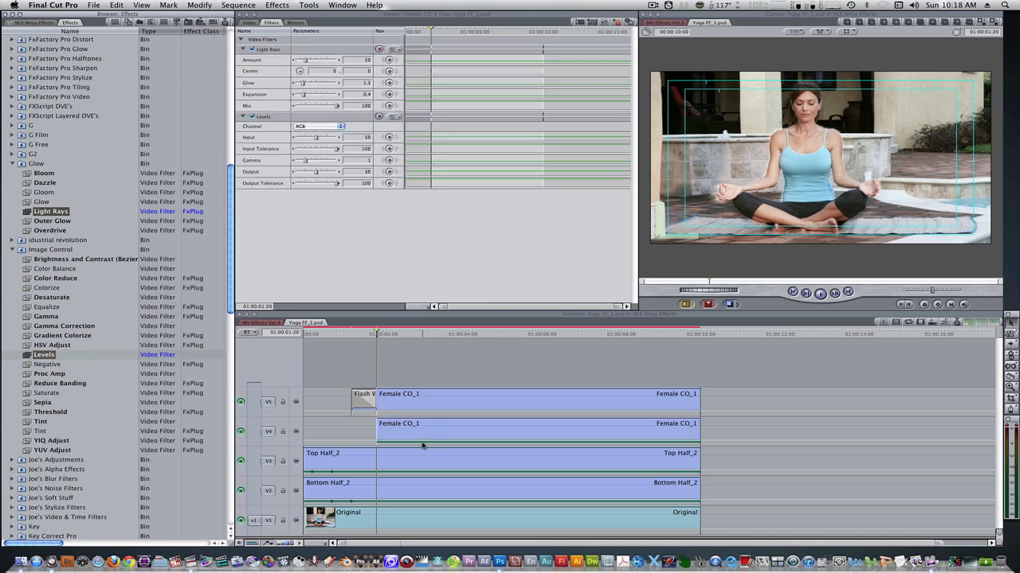
Move the Levels filter above Light Rays on the V4 clip and set its Input and Input Tolerance to 0
{"action": "double_click", "coordinate": [423, 444]}
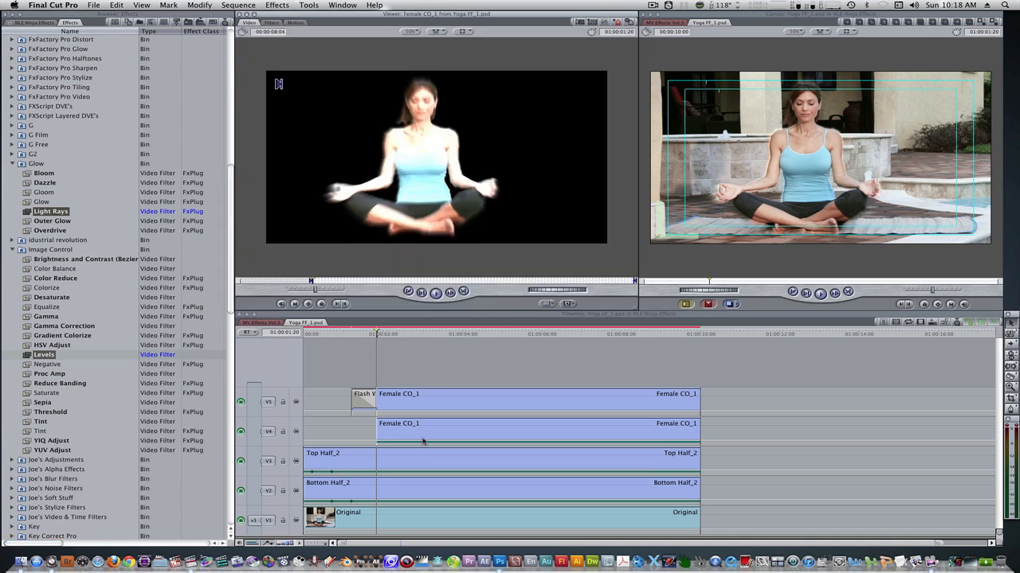
{"action": "left_click", "coordinate": [273, 22]}
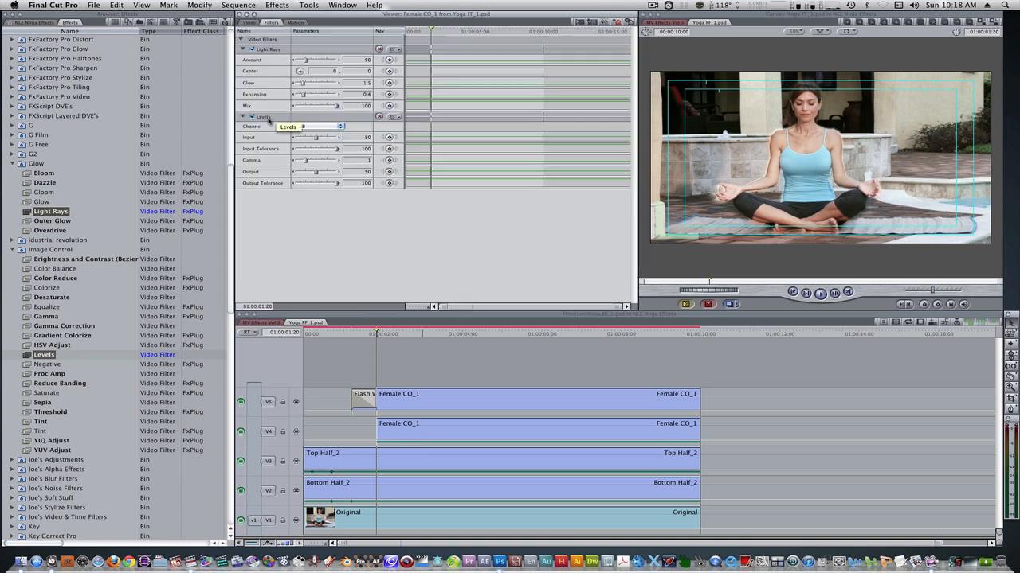
{"action": "left_click_drag", "start_coordinate": [269, 118], "coordinate": [271, 89]}
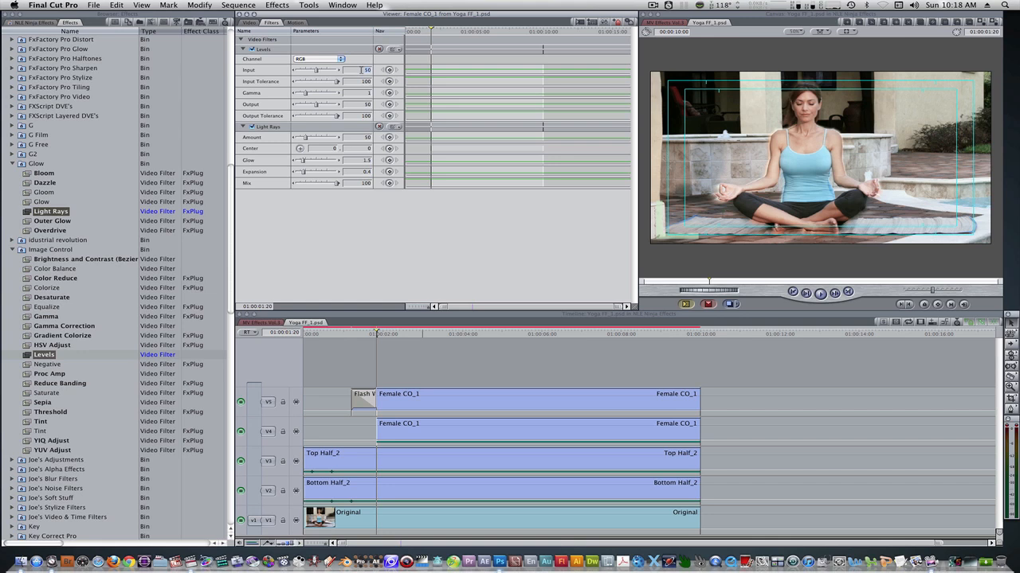
{"action": "type", "text": "0"}
{"action": "left_click", "coordinate": [361, 82]}
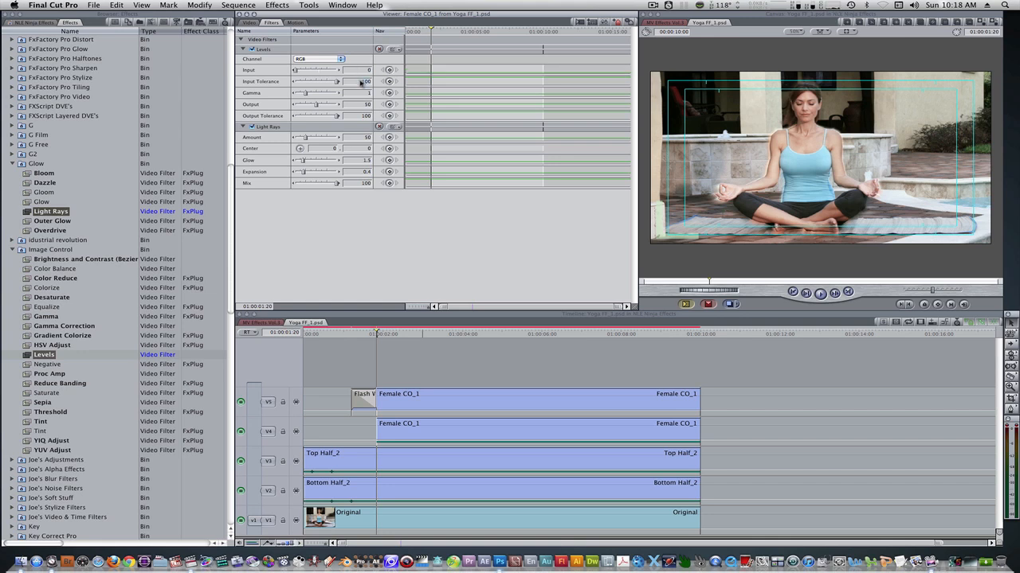
{"action": "type", "text": "0"}
{"action": "key", "text": "Return"}
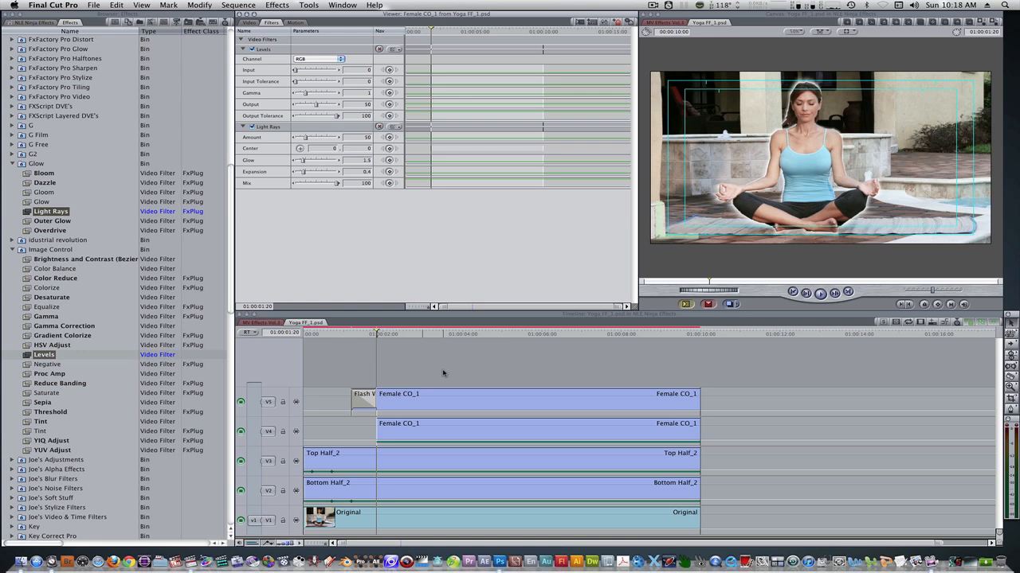
Solo the V4 Female CO_1 clip, set the Light Rays Amount to 200 and move its center to -84, 0
{"action": "left_click", "coordinate": [432, 434]}
{"action": "key", "text": "ctrl+s"}
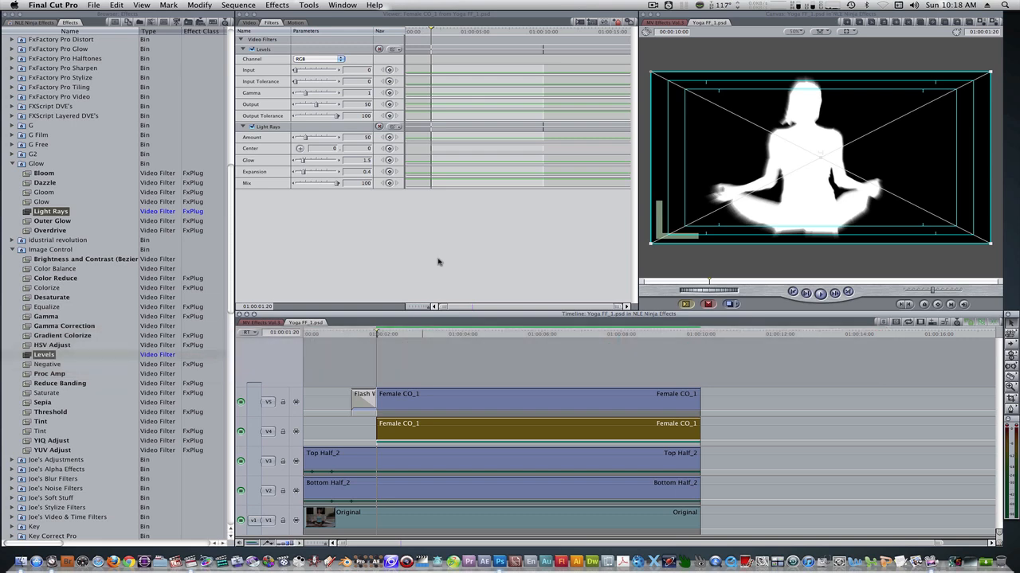
{"action": "left_click", "coordinate": [365, 137]}
{"action": "type", "text": "200"}
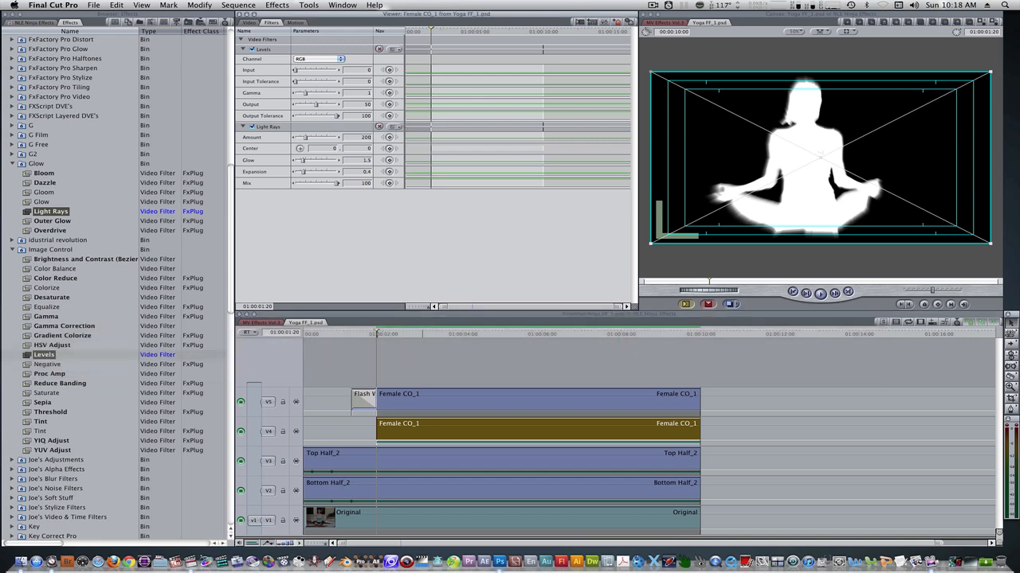
{"action": "key", "text": "Return"}
{"action": "left_click", "coordinate": [299, 148]}
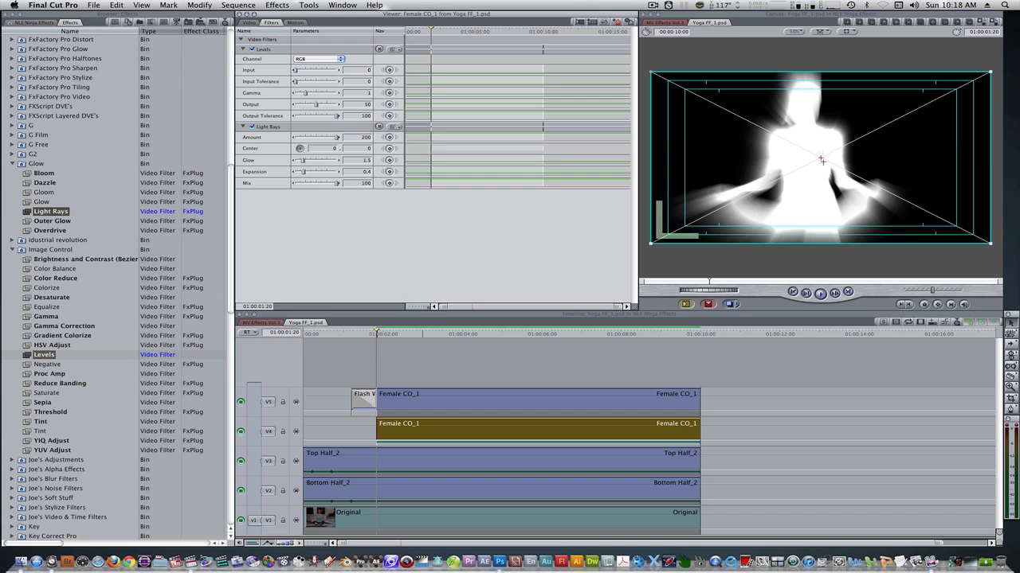
{"action": "left_click", "coordinate": [800, 159]}
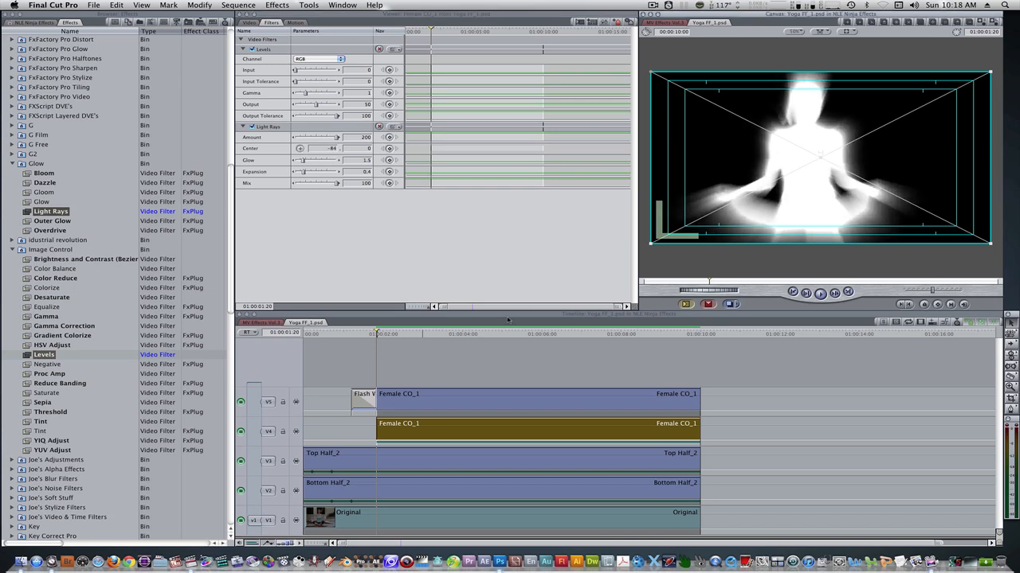
Keyframe the Light Rays Amount at 200 on 01:00:01:20 and 01:00:02:08 and at 0 on 01:00:02:18, and end the V4 solo
{"action": "left_click", "coordinate": [389, 138]}
{"action": "type", "text": "+12"}
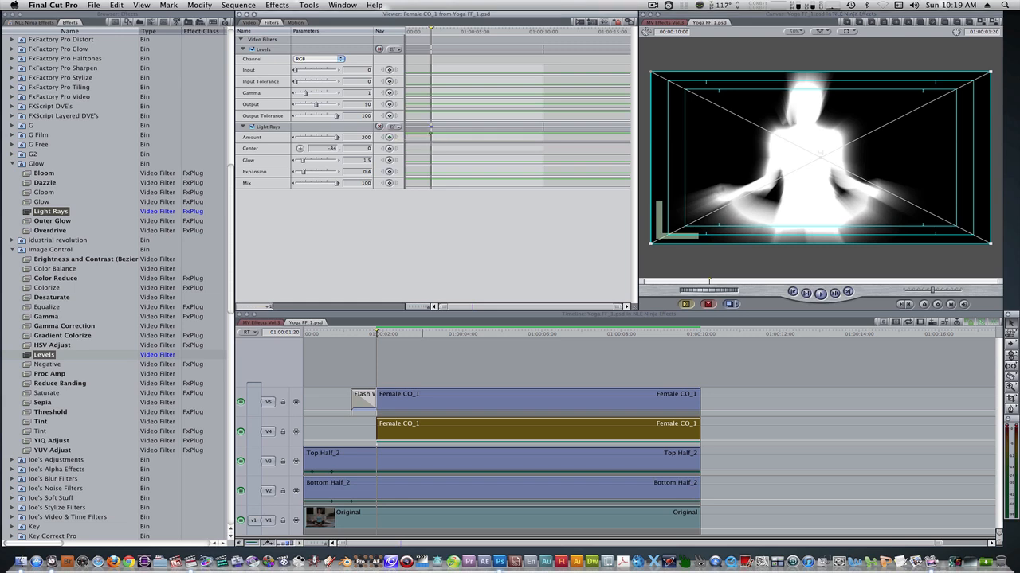
{"action": "key", "text": "Return"}
{"action": "left_click", "coordinate": [390, 137]}
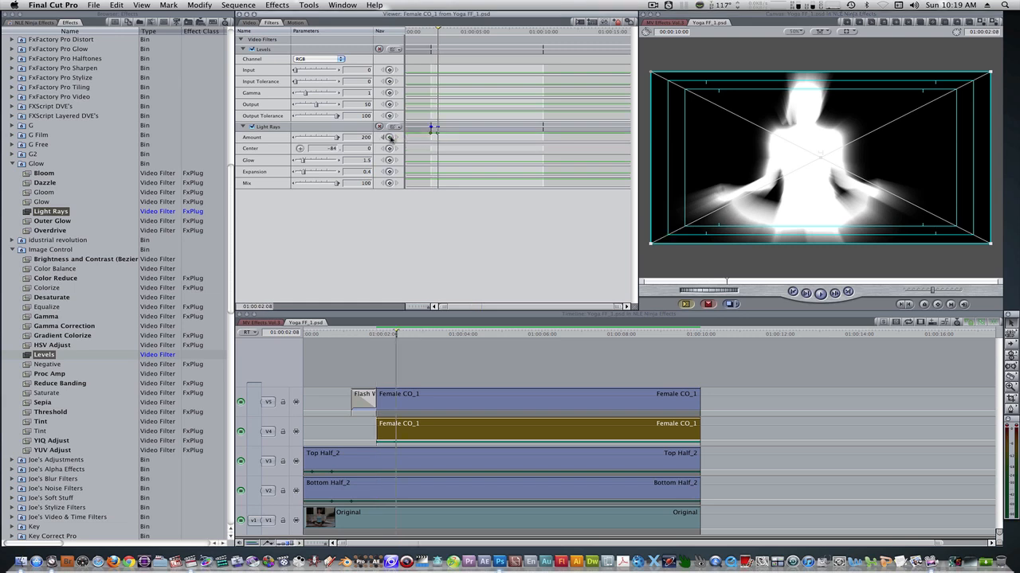
{"action": "type", "text": "+10"}
{"action": "key", "text": "Return"}
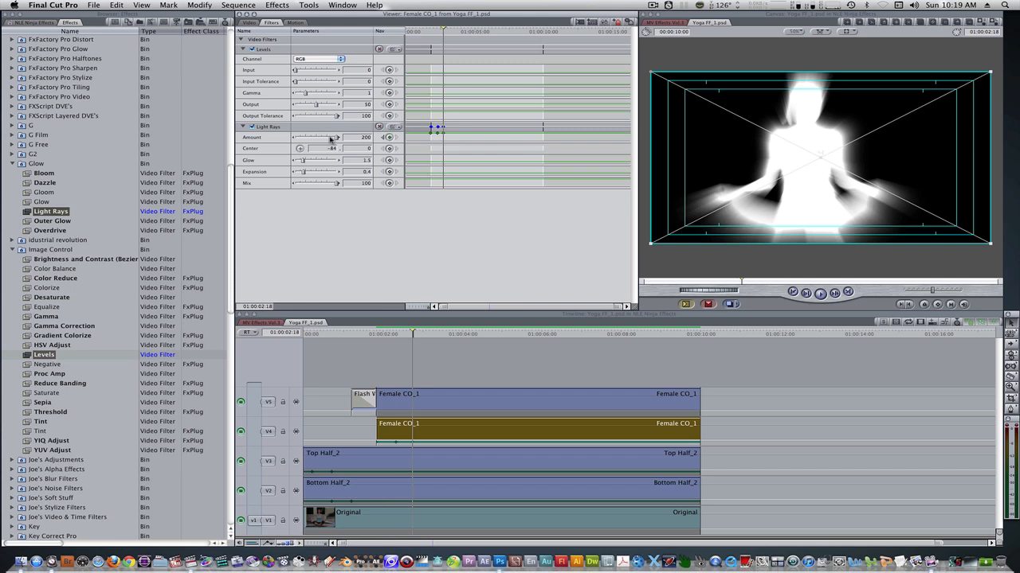
{"action": "left_click_drag", "start_coordinate": [330, 138], "coordinate": [293, 139]}
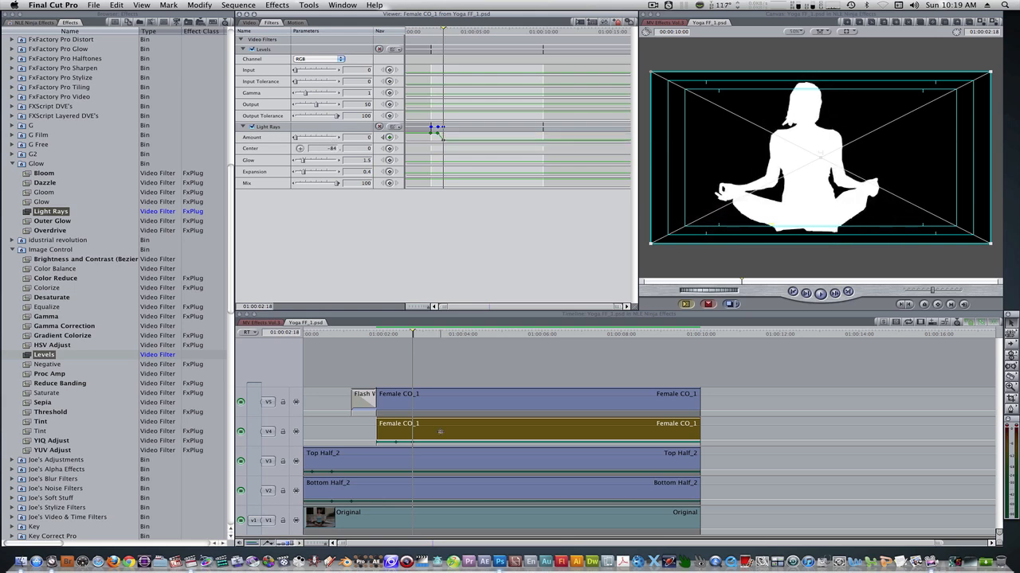
{"action": "key", "text": "ctrl+s"}
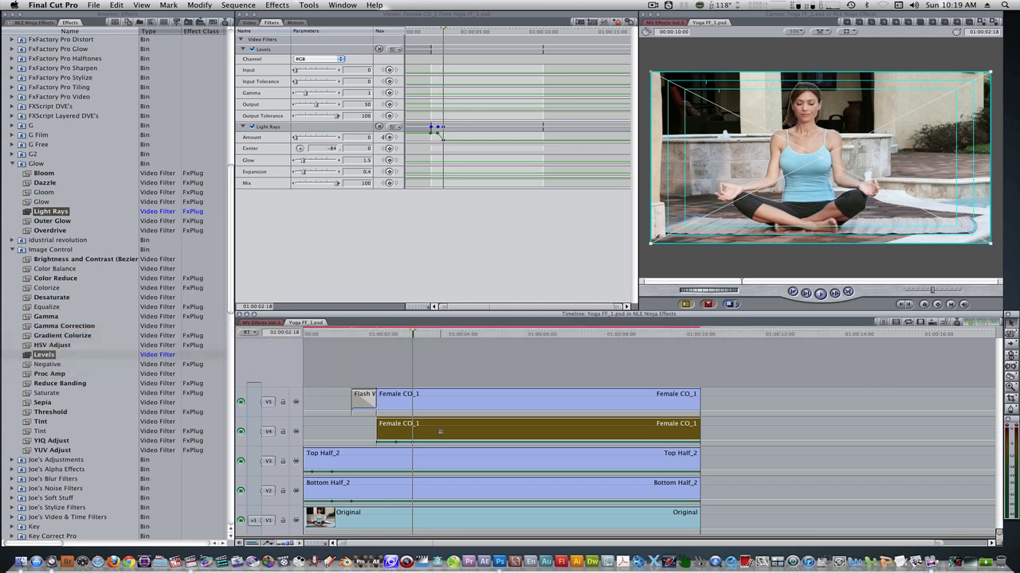
Trim the end of the V4 Female CO_1 clip and the start of the V1 Original clip to the playhead at 01:00:02:18
{"action": "key", "text": "super+shift+a"}
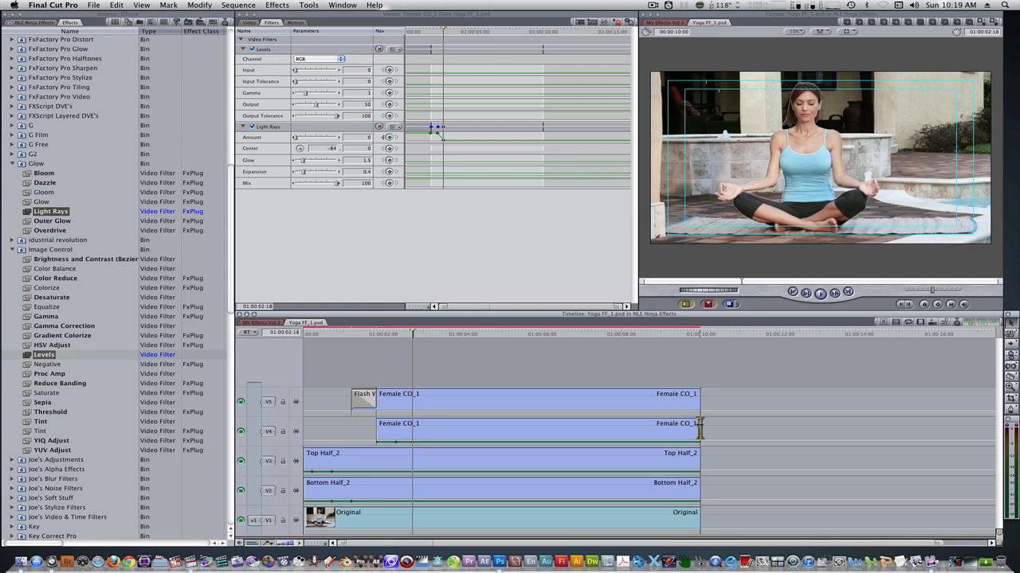
{"action": "left_click", "coordinate": [700, 428]}
{"action": "key", "text": "e"}
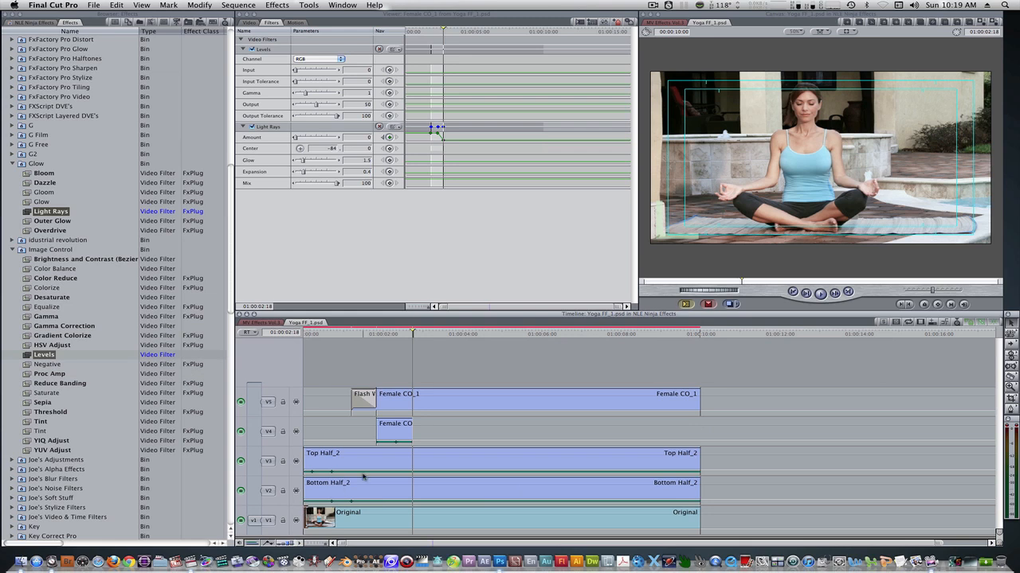
{"action": "key", "text": "e"}
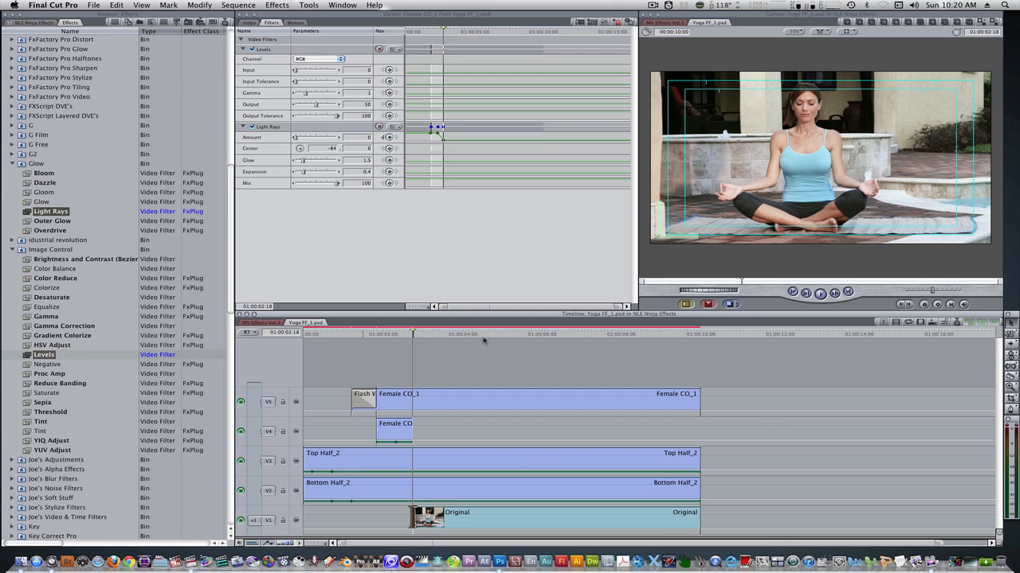
{"action": "mouse_move", "coordinate": [439, 335]}
{"action": "left_mouse_down"}
{"action": "mouse_move", "coordinate": [475, 334]}
{"action": "mouse_move", "coordinate": [447, 337]}
{"action": "left_mouse_up"}
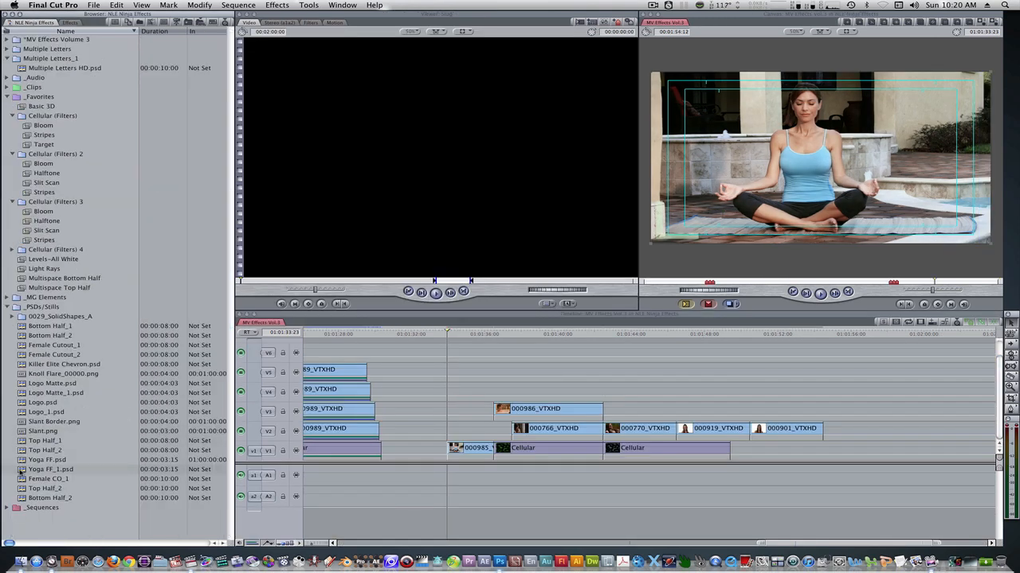
Place the Yoga FF_1.psd sequence in the V1 gap before the 000985 clip of MV Effects Vol.3 and render it for playback
{"action": "left_click_drag", "start_coordinate": [19, 470], "coordinate": [389, 447]}
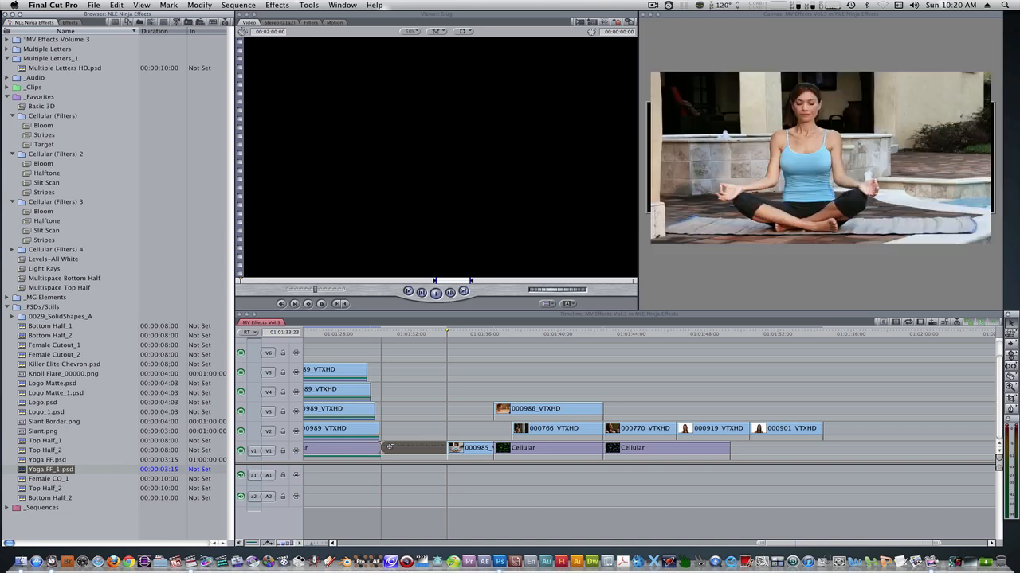
{"action": "left_click", "coordinate": [428, 336]}
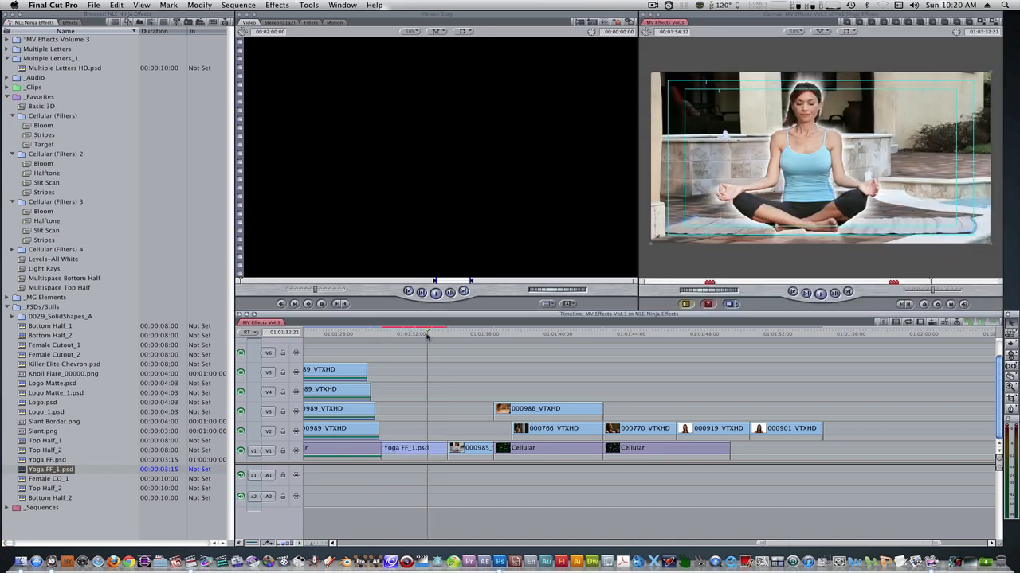
{"action": "left_click", "coordinate": [413, 449]}
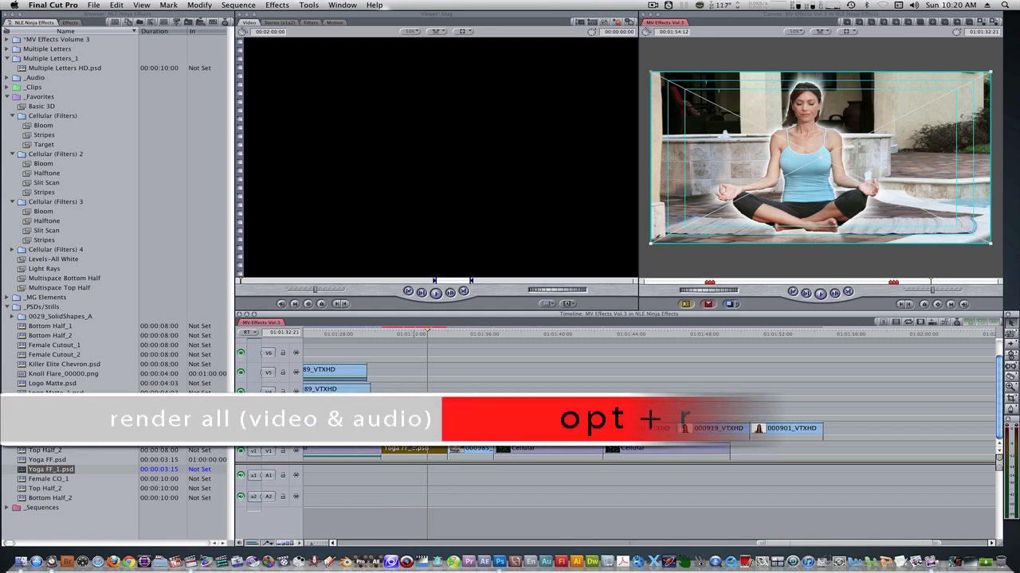
{"action": "key", "text": "alt+r"}
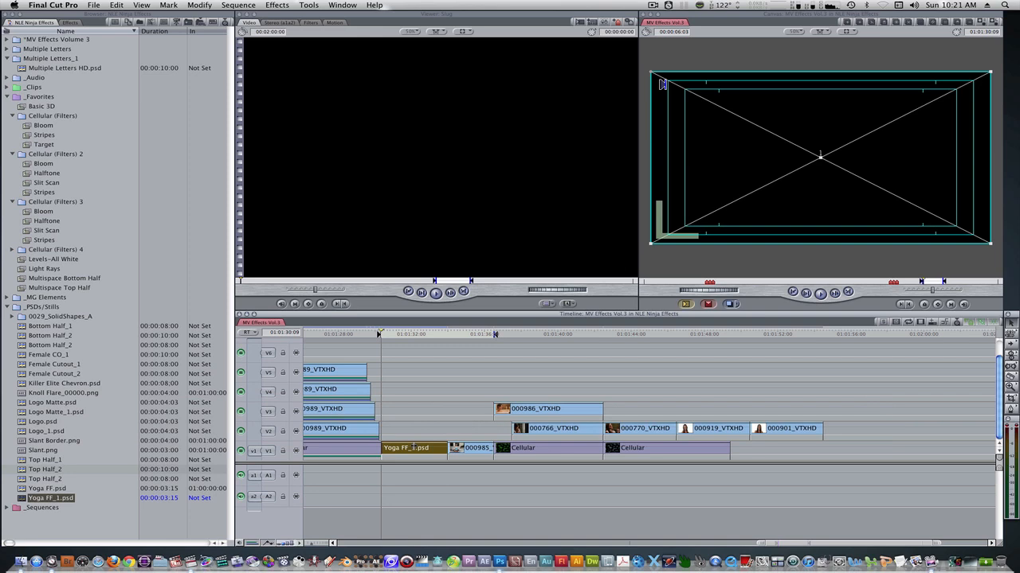
{"action": "left_click", "coordinate": [457, 514]}
{"action": "key", "text": "space"}
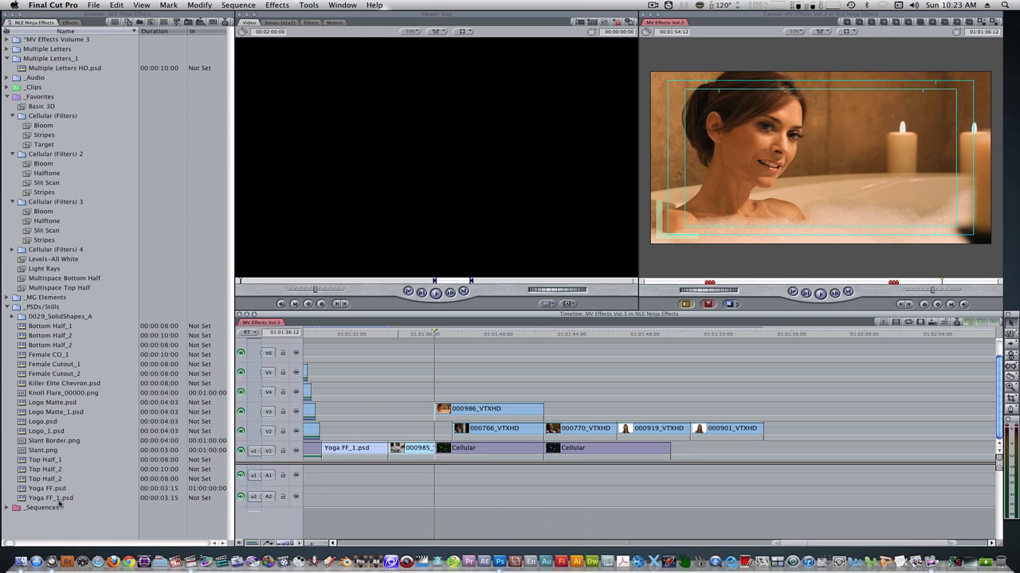
Place the IR Frame clip from the MV Effects Volume 3 bin on V4, directly above the 000986_VTXHD clip
{"action": "left_click", "coordinate": [8, 39]}
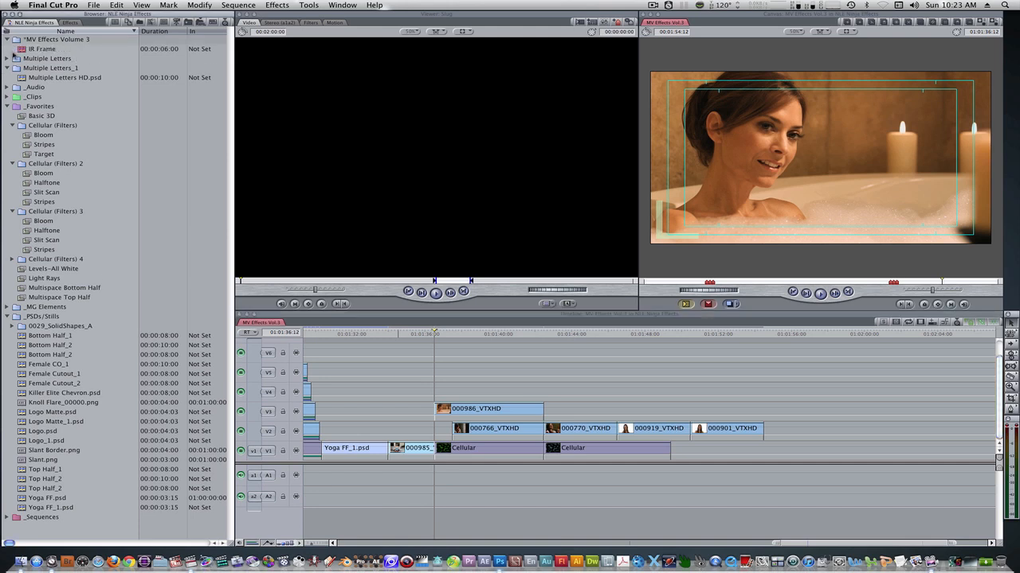
{"action": "left_click_drag", "start_coordinate": [23, 49], "coordinate": [444, 403]}
{"action": "left_click", "coordinate": [478, 334]}
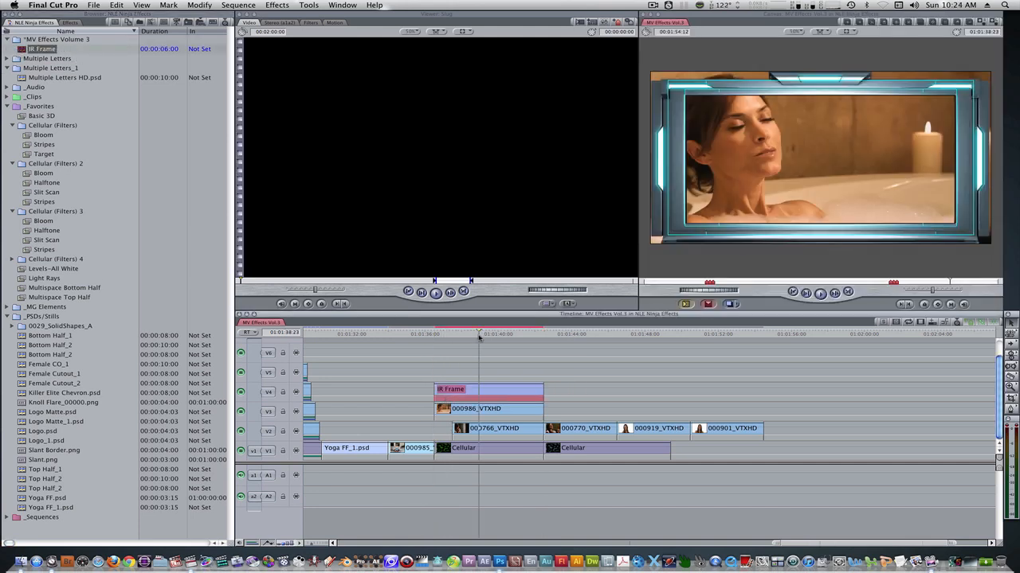
Set the scale of the 000986_VTXHD clip on V3 to 80 so that it fits inside the frame graphic
{"action": "double_click", "coordinate": [499, 412]}
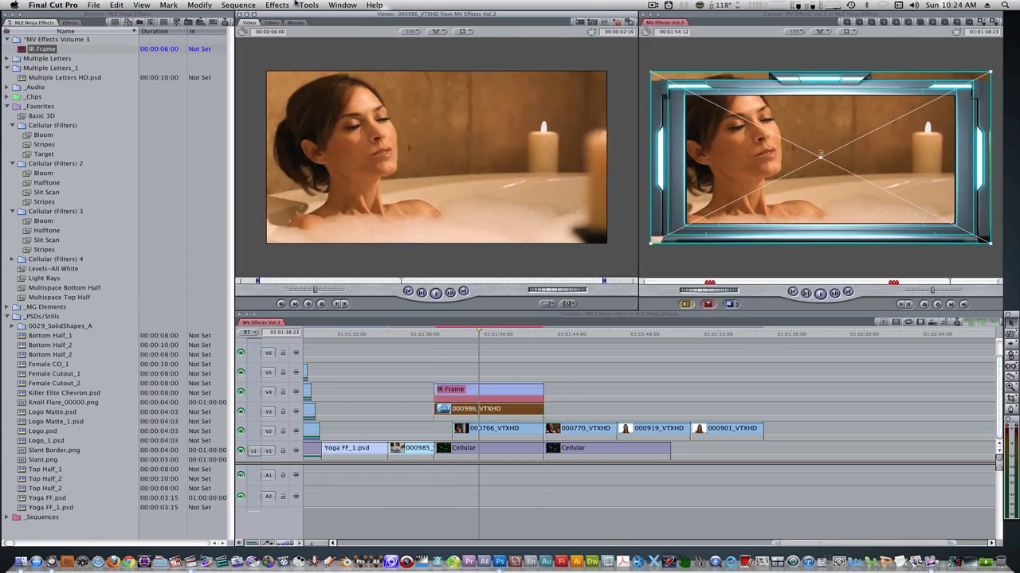
{"action": "left_click", "coordinate": [295, 23]}
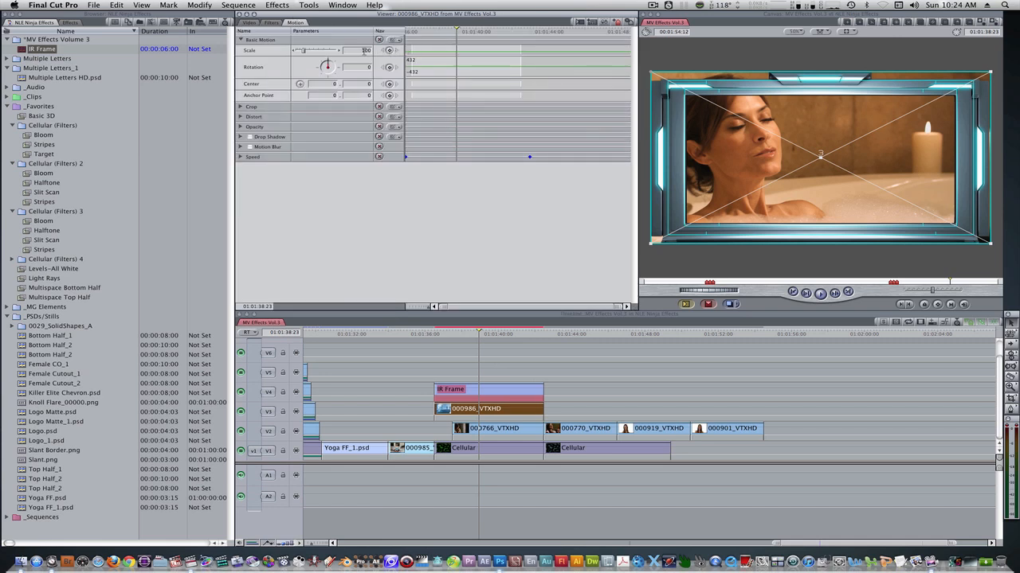
{"action": "double_click", "coordinate": [364, 50]}
{"action": "type", "text": "80"}
{"action": "key", "text": "Return"}
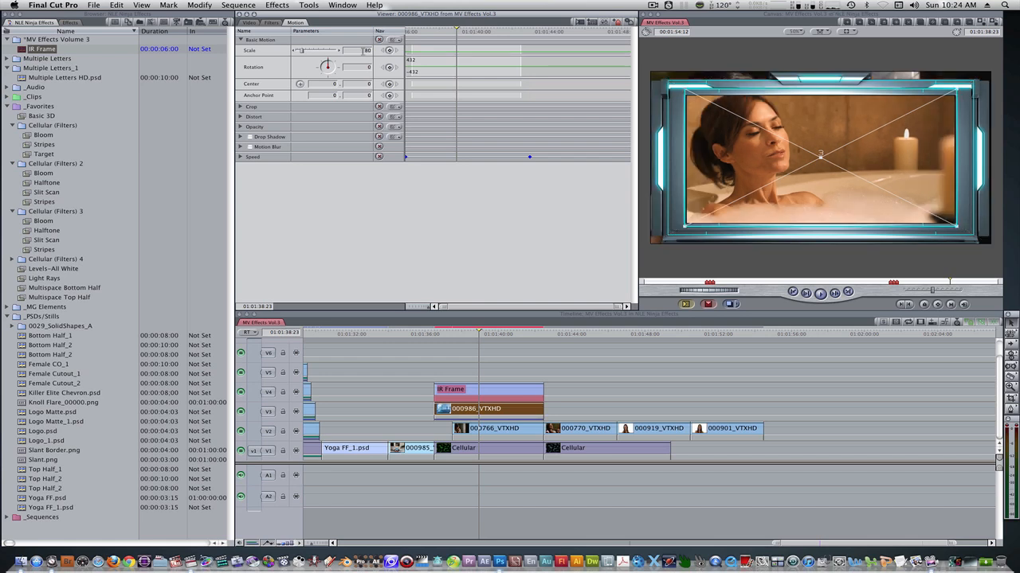
Nest the IR Frame and 000986_VTXHD clips as Top IR Screen_2 and move the nest up to V4
{"action": "left_click", "coordinate": [480, 396]}
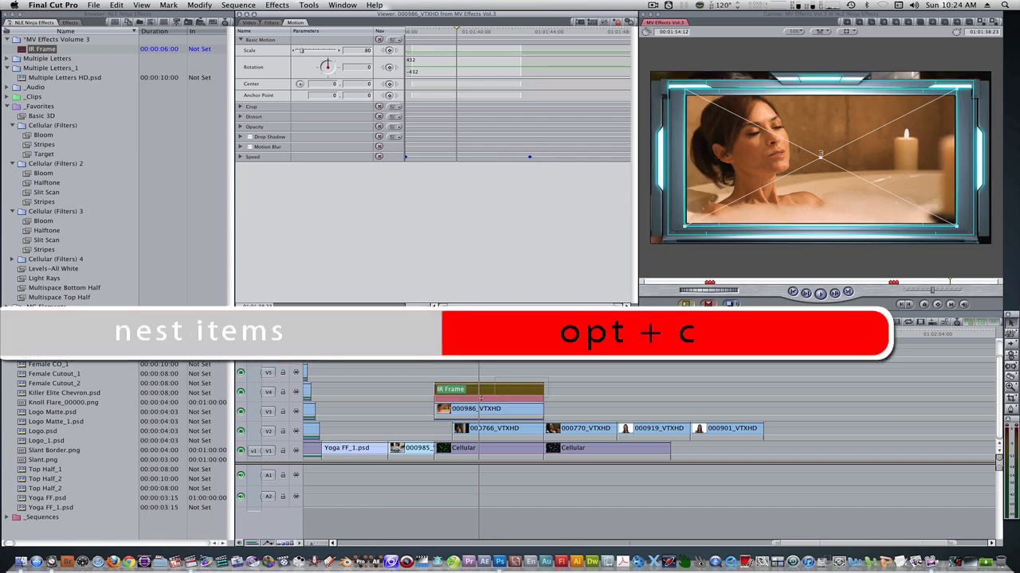
{"action": "left_click", "coordinate": [470, 409], "text": "super"}
{"action": "key", "text": "alt+c"}
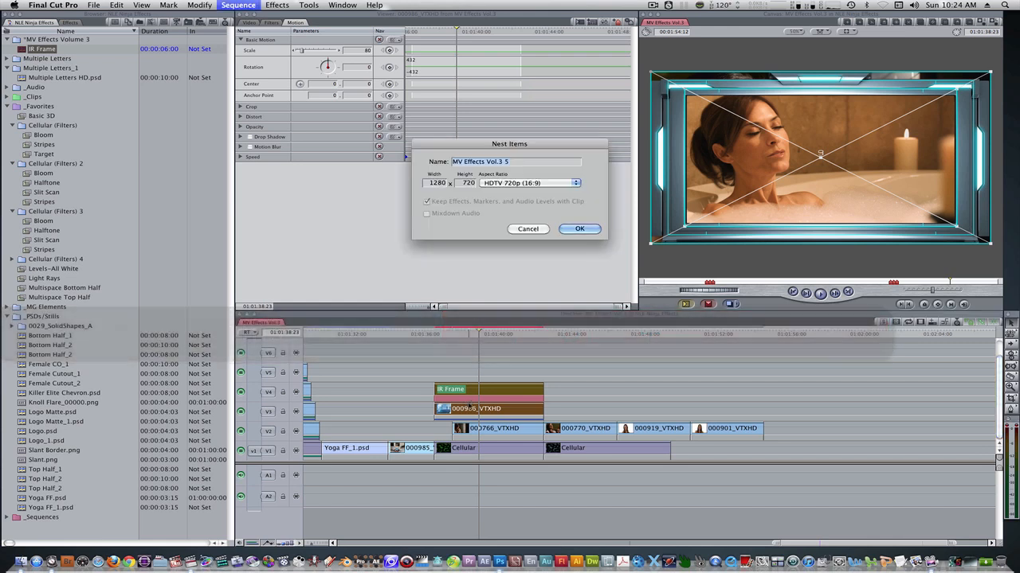
{"action": "type", "text": "Top "}
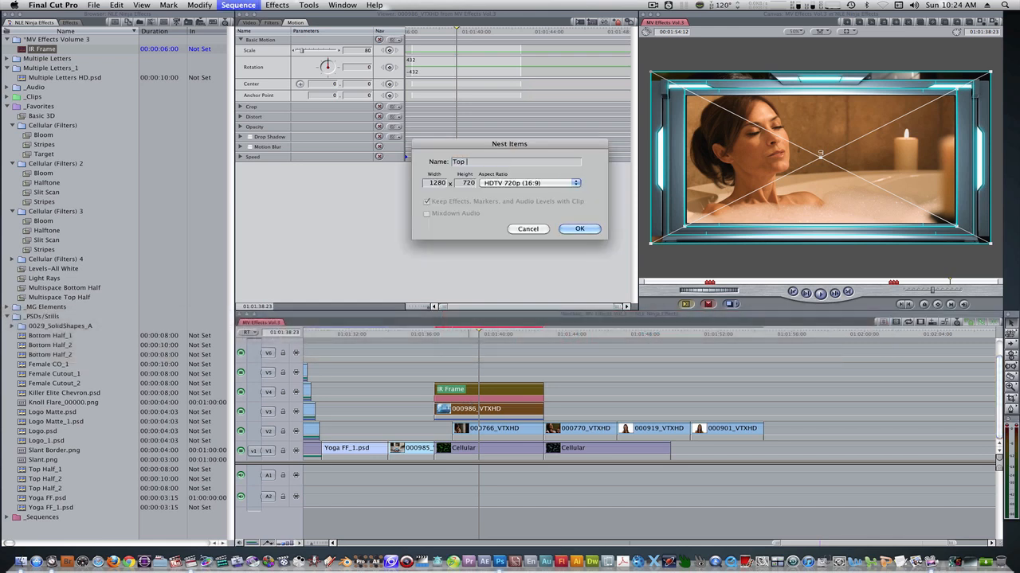
{"action": "type", "text": "IR Frame"}
{"action": "key", "text": "Return"}
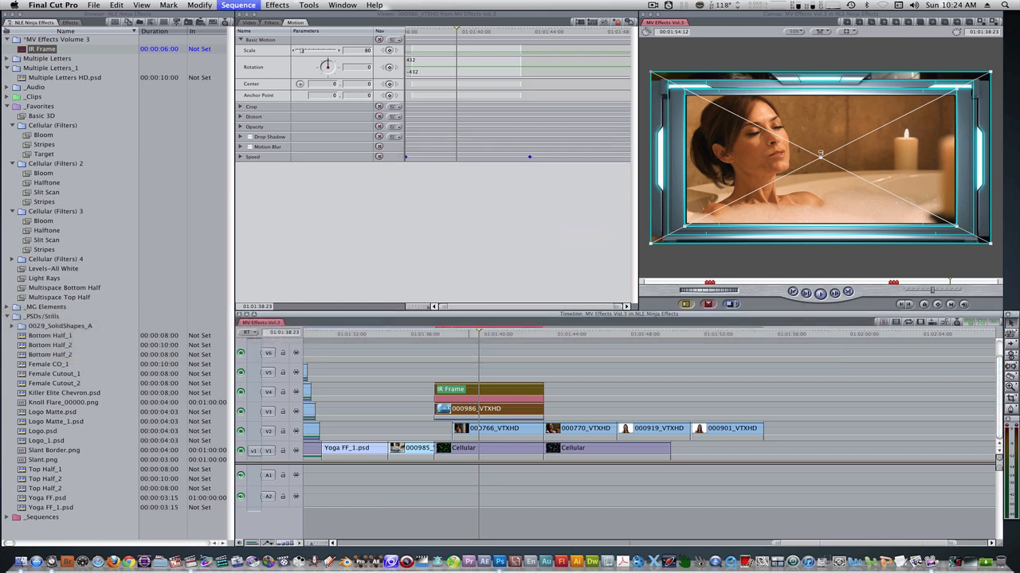
{"action": "left_click", "coordinate": [492, 412]}
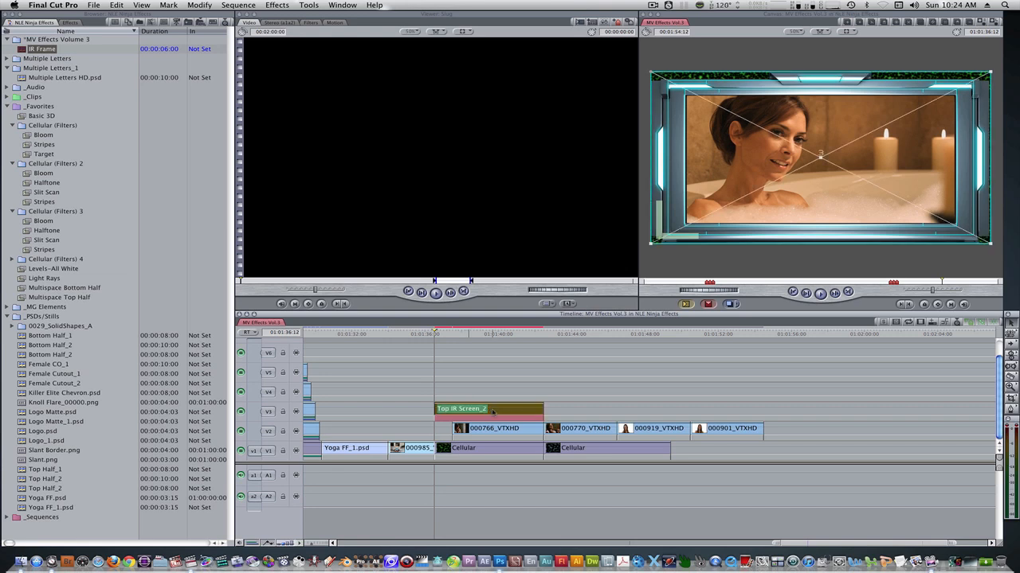
{"action": "key", "text": "alt+Up"}
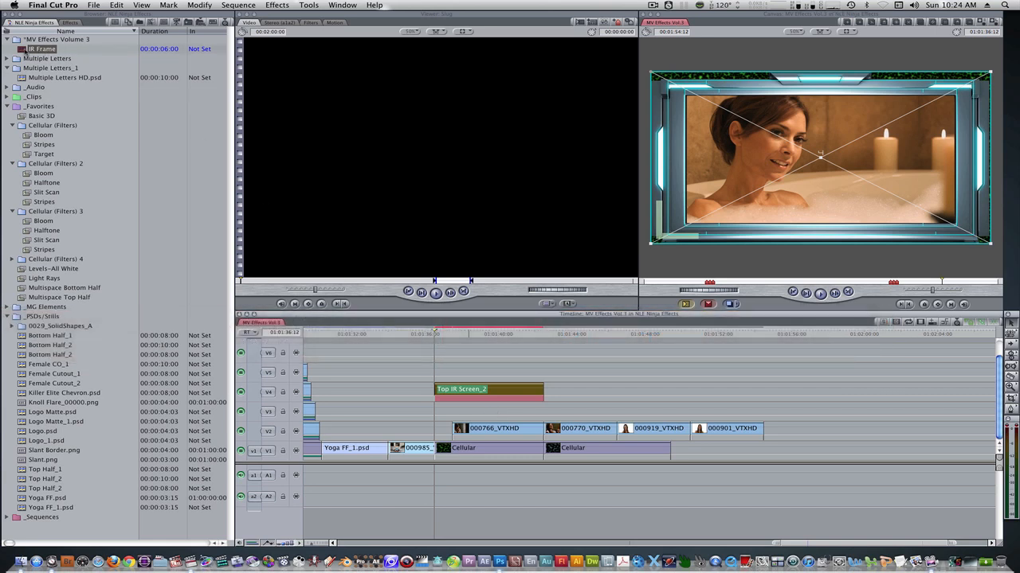
Place an IR Frame on V3 above the 000766_VTXHD clip scaled to 80, and nest both as Bottom IR Screen_2
{"action": "left_click_drag", "start_coordinate": [24, 49], "coordinate": [453, 411]}
{"action": "double_click", "coordinate": [454, 430]}
{"action": "left_click", "coordinate": [500, 432], "text": "super"}
{"action": "key", "text": "alt+c"}
{"action": "type", "text": "Bottom IR Screen_2"}
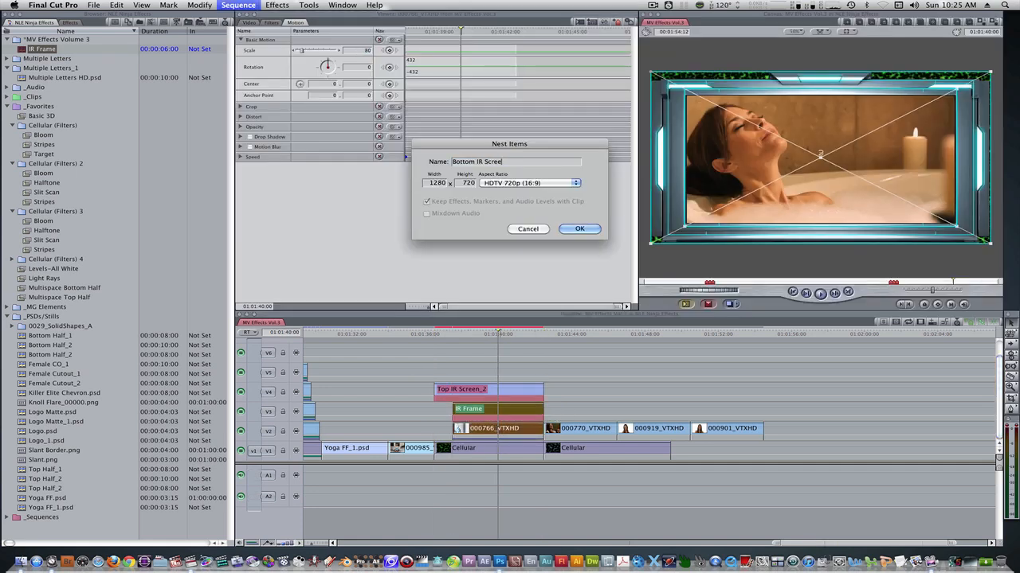
{"action": "key", "text": "Return"}
Move Top IR Screen_2 down to V3 and apply the Basic 3D perspective filter to both IR Screen nests
{"action": "left_click", "coordinate": [485, 393]}
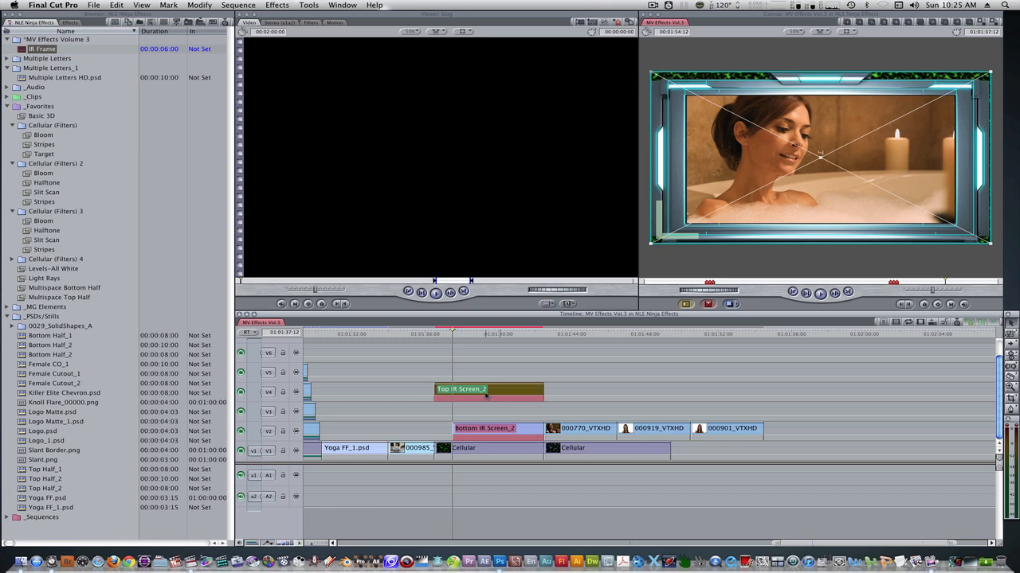
{"action": "key", "text": "alt+Down"}
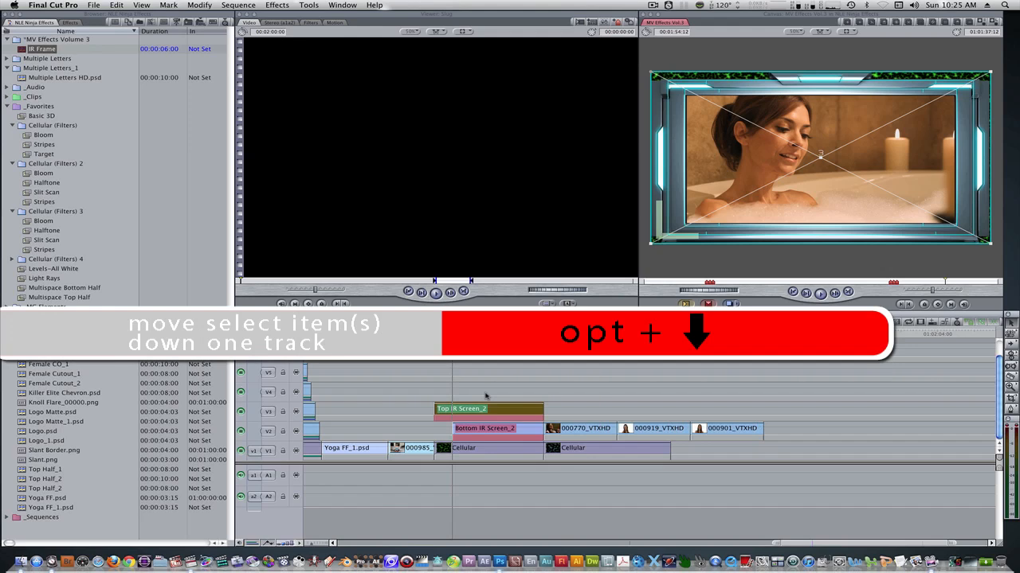
{"action": "left_click_drag", "start_coordinate": [441, 375], "coordinate": [484, 429]}
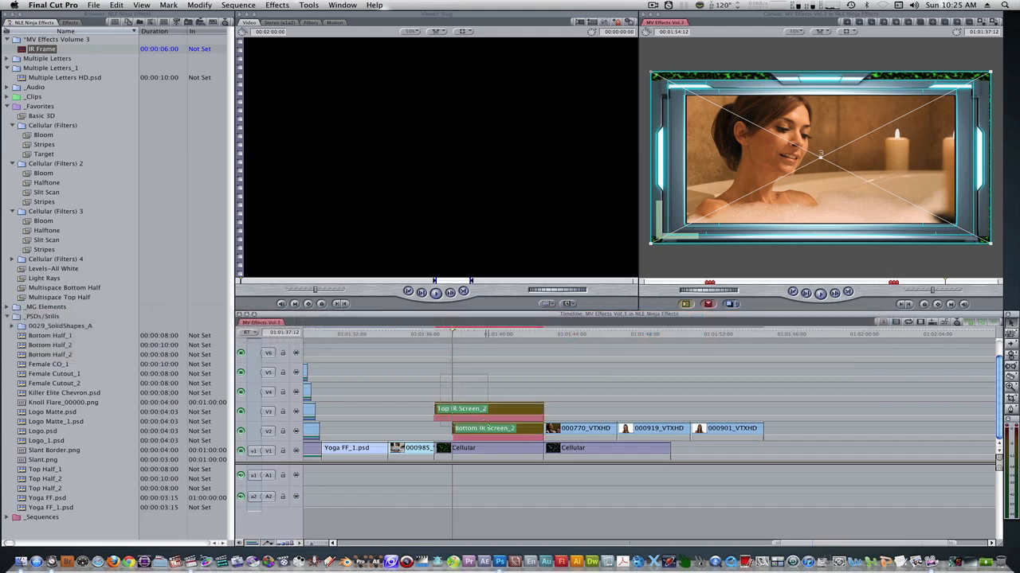
{"action": "left_click", "coordinate": [69, 22]}
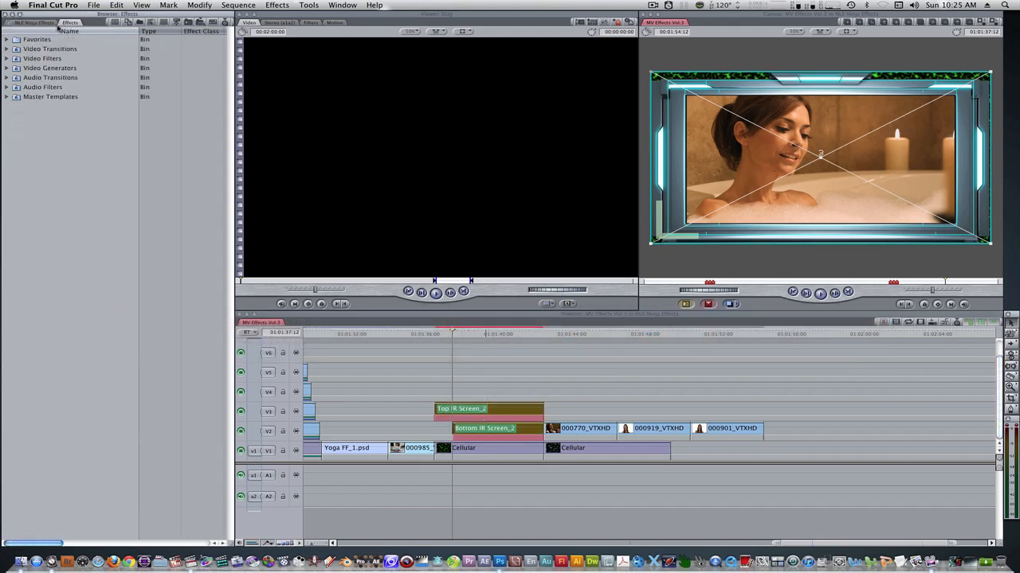
{"action": "left_click", "coordinate": [6, 59]}
{"action": "scroll", "coordinate": [48, 318], "scroll_direction": "down", "scroll_amount": 5}
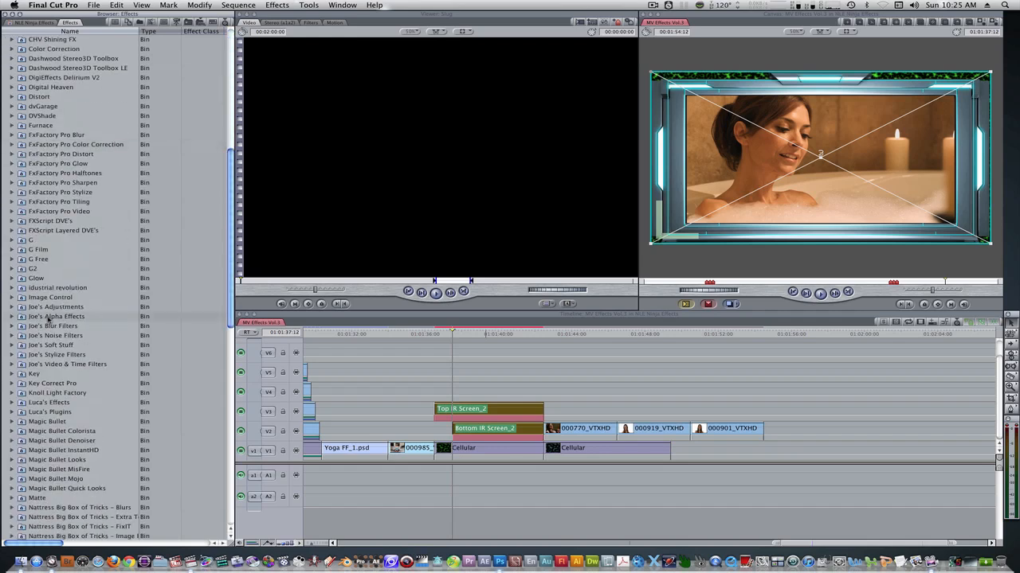
{"action": "scroll", "coordinate": [47, 318], "scroll_direction": "down", "scroll_amount": 10}
{"action": "left_click", "coordinate": [14, 335]}
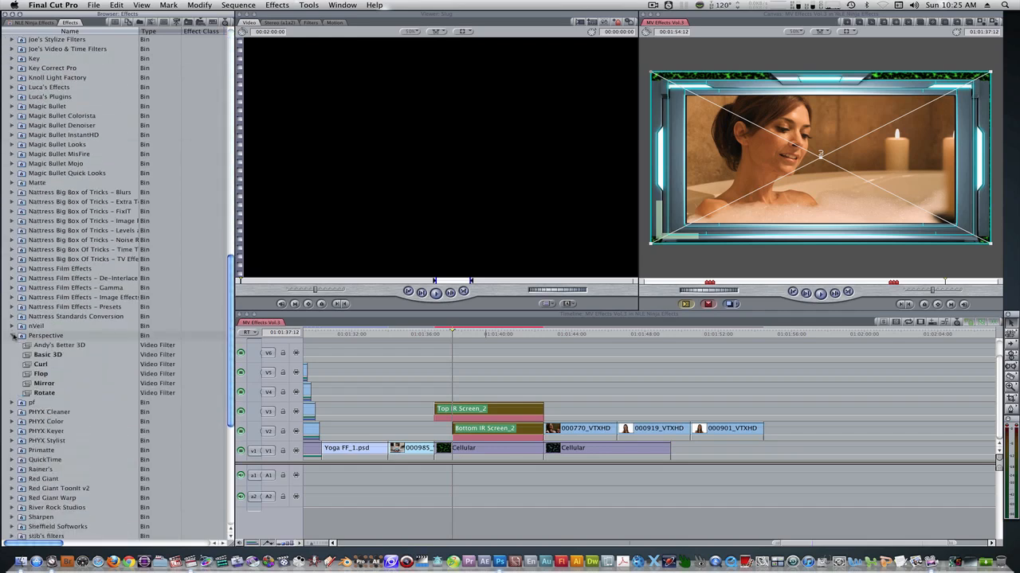
{"action": "left_click_drag", "start_coordinate": [32, 356], "coordinate": [481, 402]}
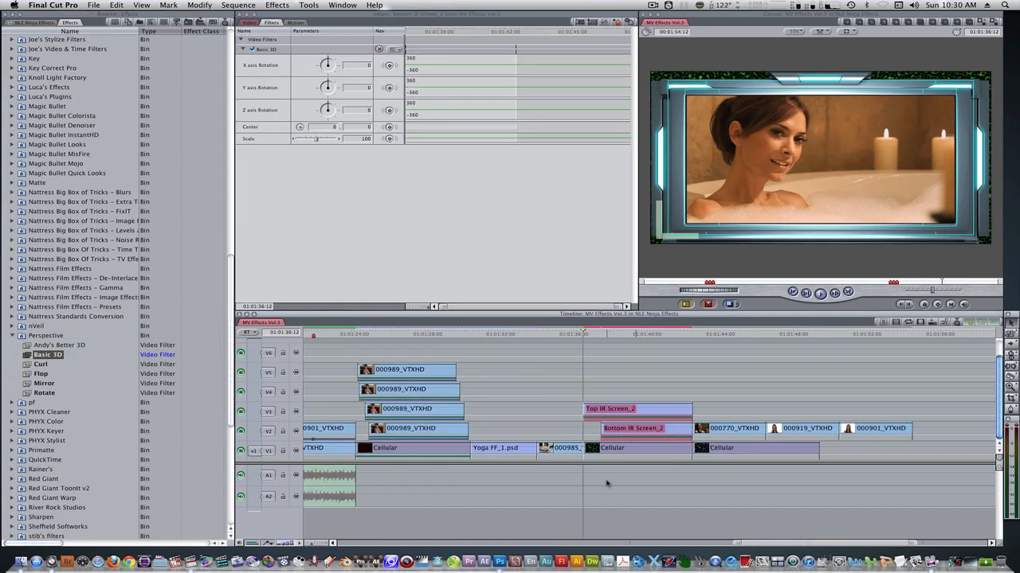
Set the Basic 3D scale of Top IR Screen_2 to 138 and keyframe its scale, center and Y axis rotation at 01:01:37:08
{"action": "double_click", "coordinate": [612, 413]}
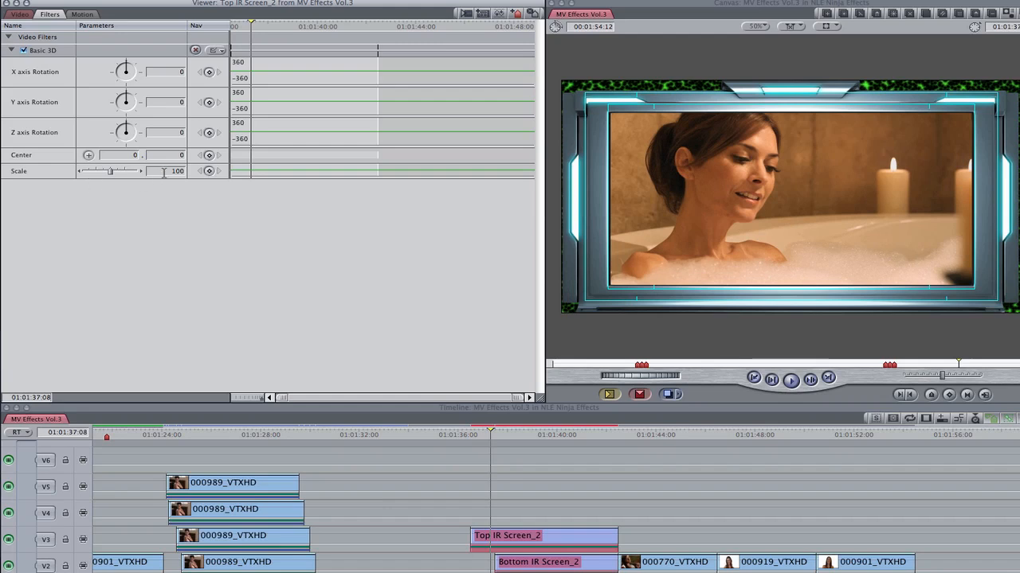
{"action": "left_click", "coordinate": [167, 174]}
{"action": "type", "text": "138"}
{"action": "key", "text": "Return"}
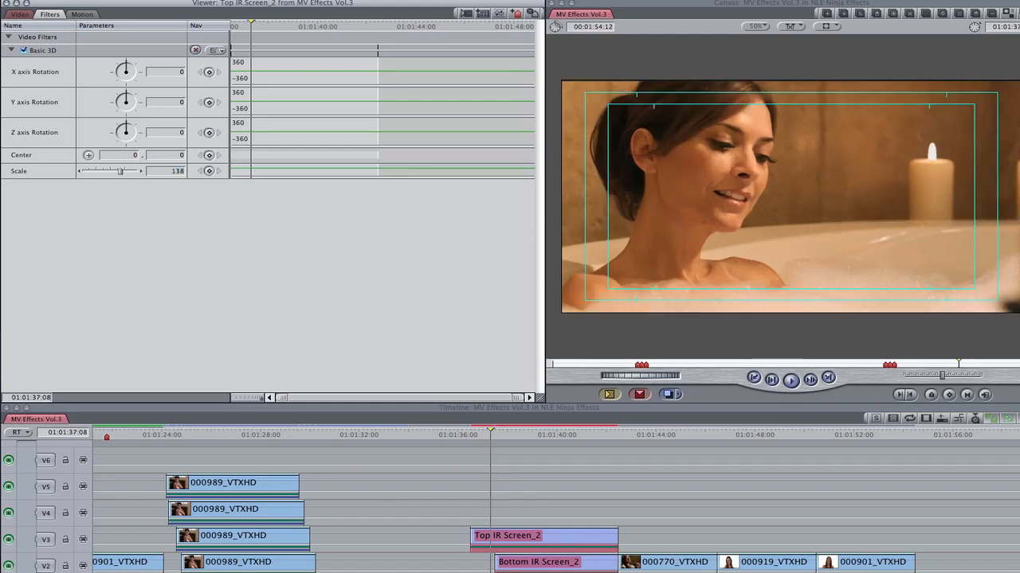
{"action": "left_click", "coordinate": [210, 171]}
{"action": "left_click", "coordinate": [209, 155]}
{"action": "left_click", "coordinate": [209, 102]}
Add Y axis rotation, center and scale keyframes to Top IR Screen_2 20 frames further on, at 01:01:38:04
{"action": "type", "text": "+20"}
{"action": "key", "text": "Return"}
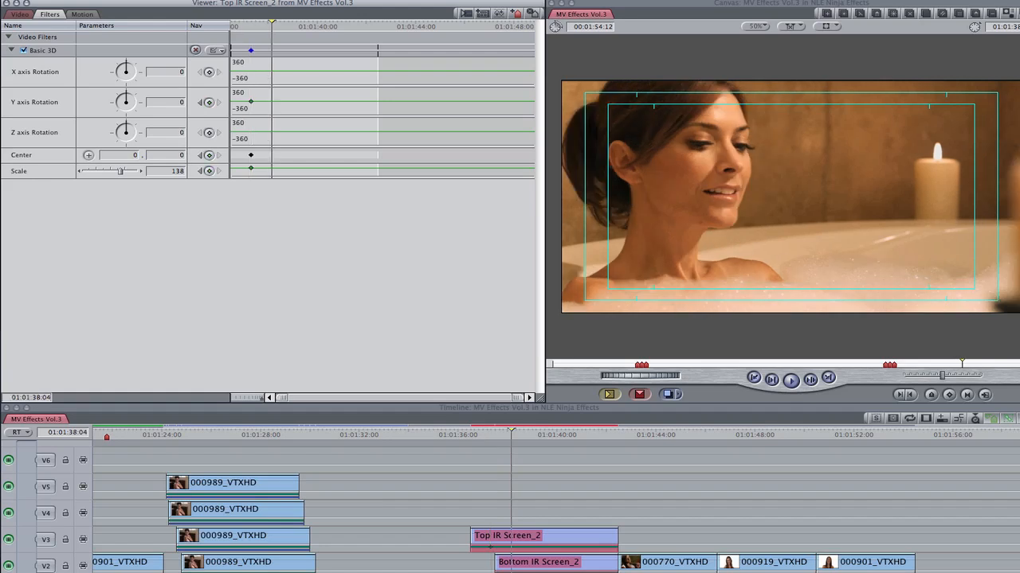
{"action": "left_click", "coordinate": [208, 102]}
{"action": "left_click", "coordinate": [209, 155]}
{"action": "left_click", "coordinate": [209, 170]}
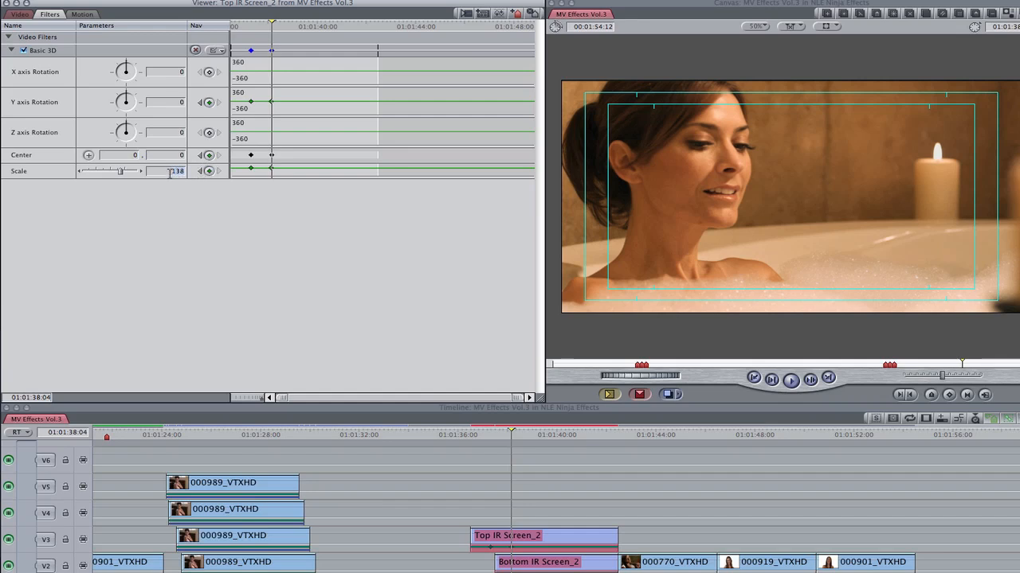
At 01:01:38:04, set Top IR Screen_2 to scale 47, Y axis rotation 20 and center -274, -152
{"action": "type", "text": "47"}
{"action": "key", "text": "Return"}
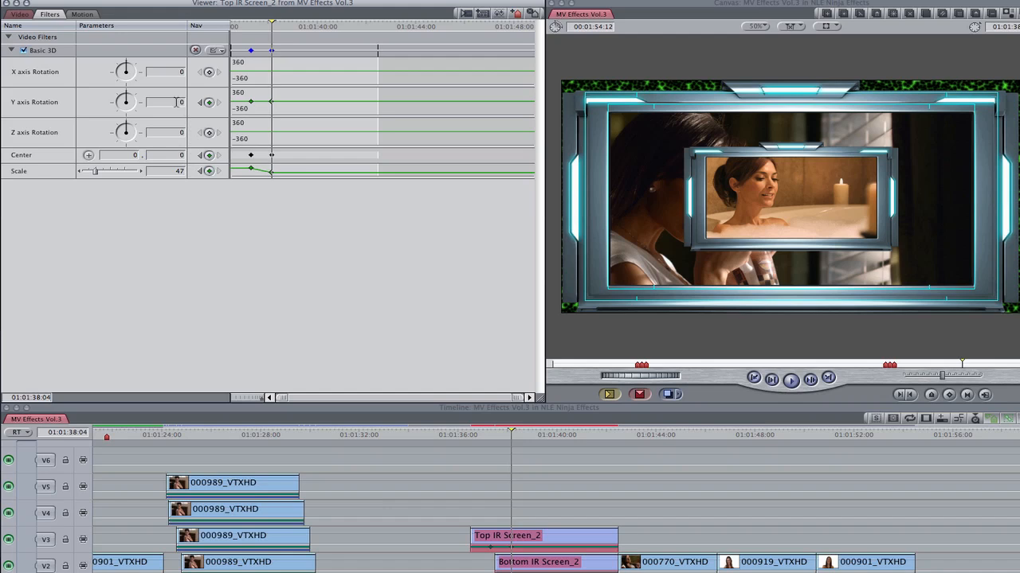
{"action": "left_click", "coordinate": [176, 102]}
{"action": "type", "text": "20"}
{"action": "key", "text": "Return"}
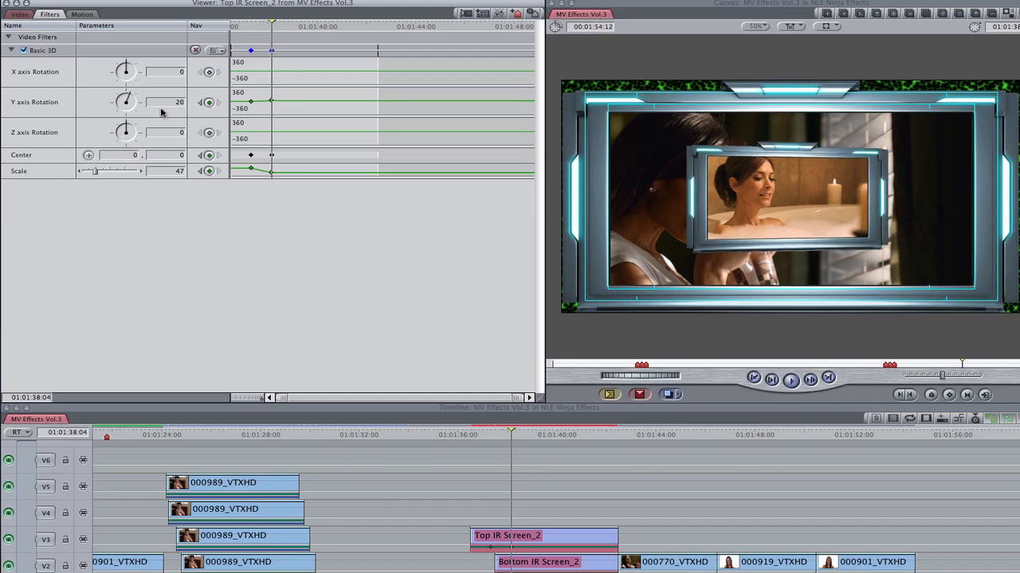
{"action": "left_click", "coordinate": [88, 155]}
{"action": "left_click_drag", "start_coordinate": [792, 199], "coordinate": [695, 149]}
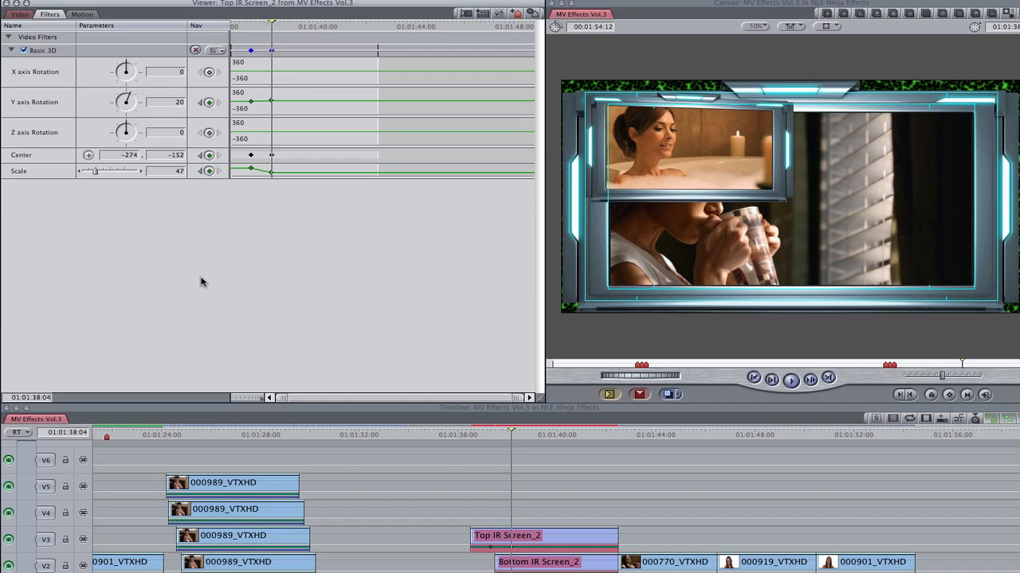
Go forward 2:15 to 01:01:40:19 and add holding keyframes for scale, Y axis rotation and center
{"action": "type", "text": "+215"}
{"action": "key", "text": "Return"}
{"action": "left_click", "coordinate": [209, 170]}
{"action": "left_click", "coordinate": [209, 102]}
{"action": "left_click", "coordinate": [208, 155]}
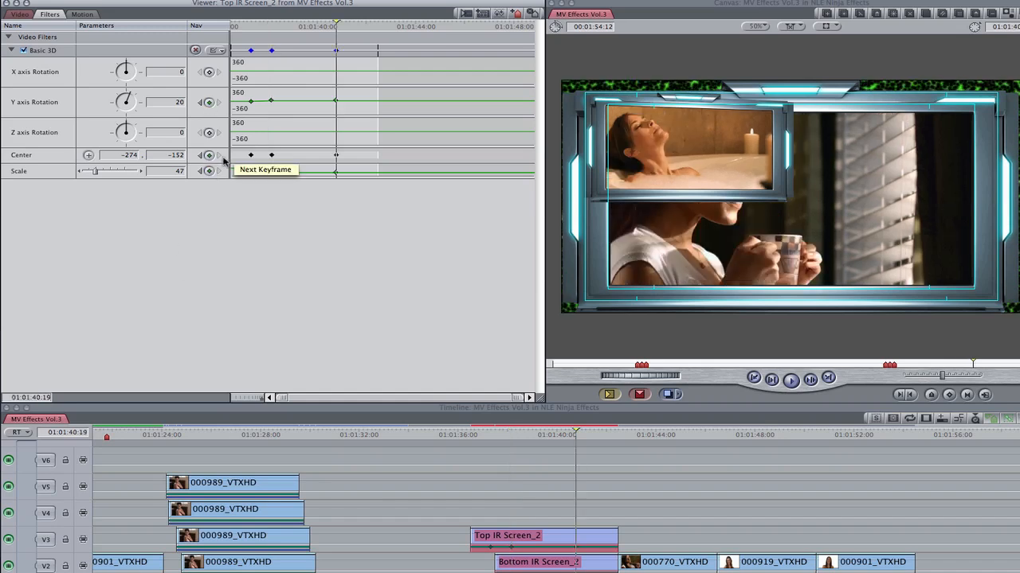
Go forward another 20 frames to 01:01:41:15 and add keyframes for Y axis rotation, center and scale
{"action": "type", "text": "+20"}
{"action": "key", "text": "Return"}
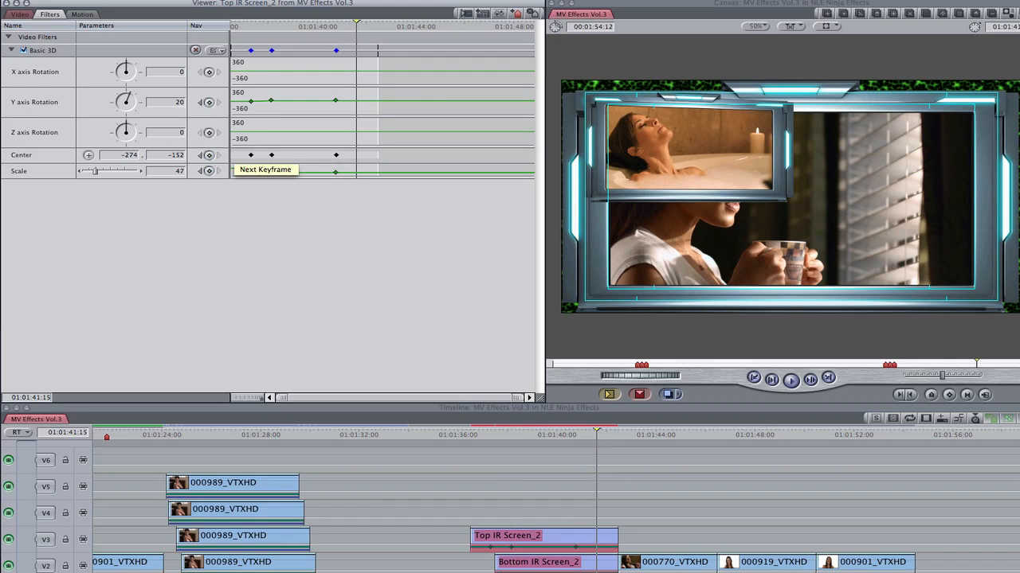
{"action": "left_click", "coordinate": [210, 103]}
{"action": "left_click", "coordinate": [210, 156]}
{"action": "left_click", "coordinate": [209, 171]}
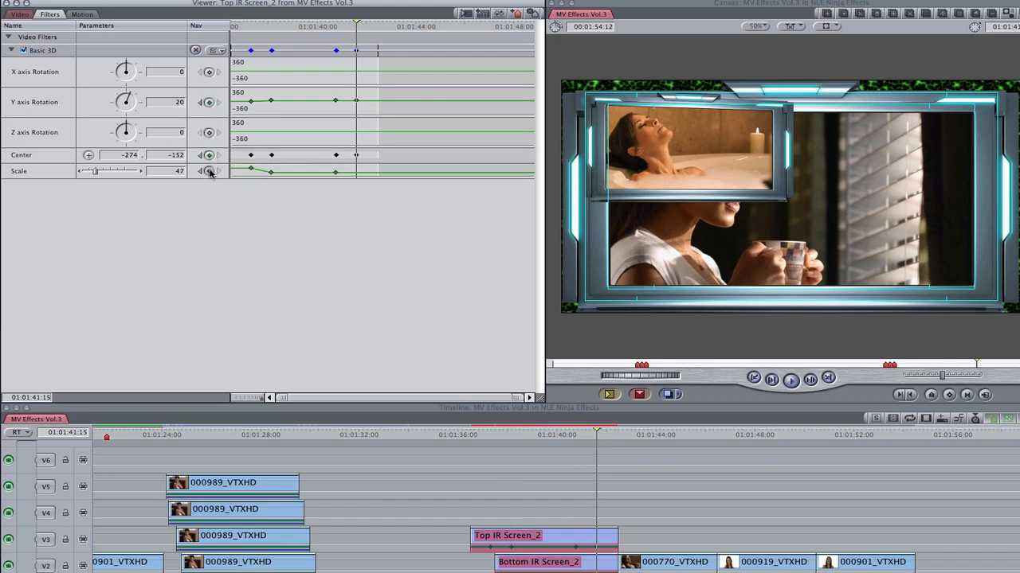
At 01:01:41:15, return Top IR Screen_2 to Y axis rotation 0, center 0, 0 and scale 138
{"action": "left_click", "coordinate": [178, 103]}
{"action": "type", "text": "0"}
{"action": "key", "text": "Return"}
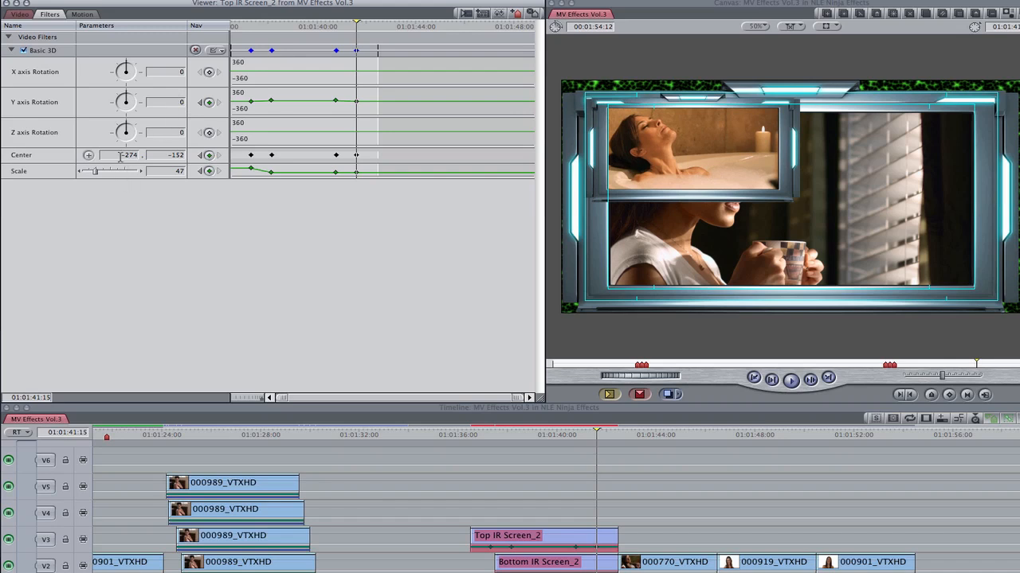
{"action": "type", "text": "0"}
{"action": "key", "text": "Tab"}
{"action": "type", "text": "0"}
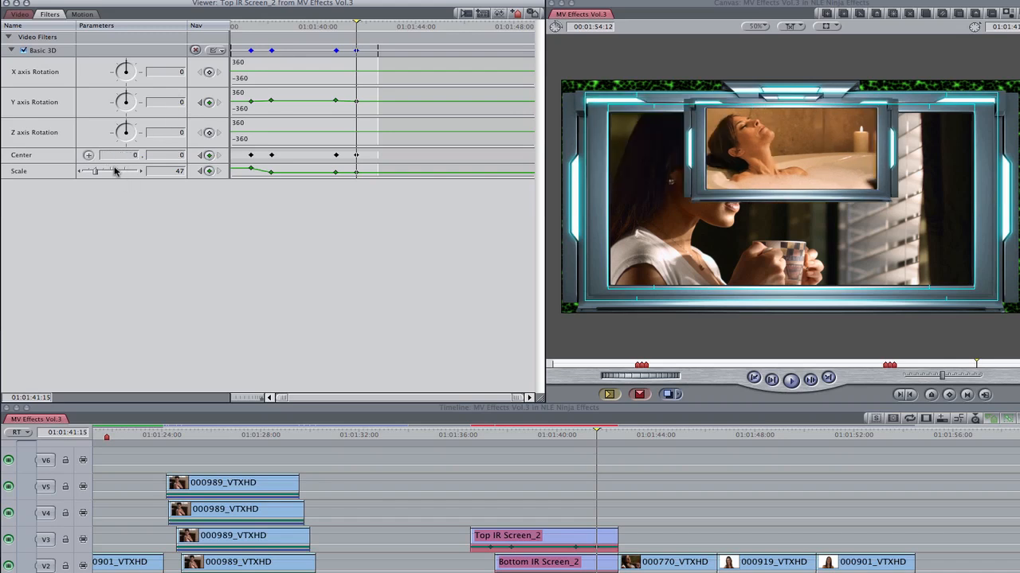
{"action": "left_click", "coordinate": [166, 173]}
{"action": "type", "text": "13"}
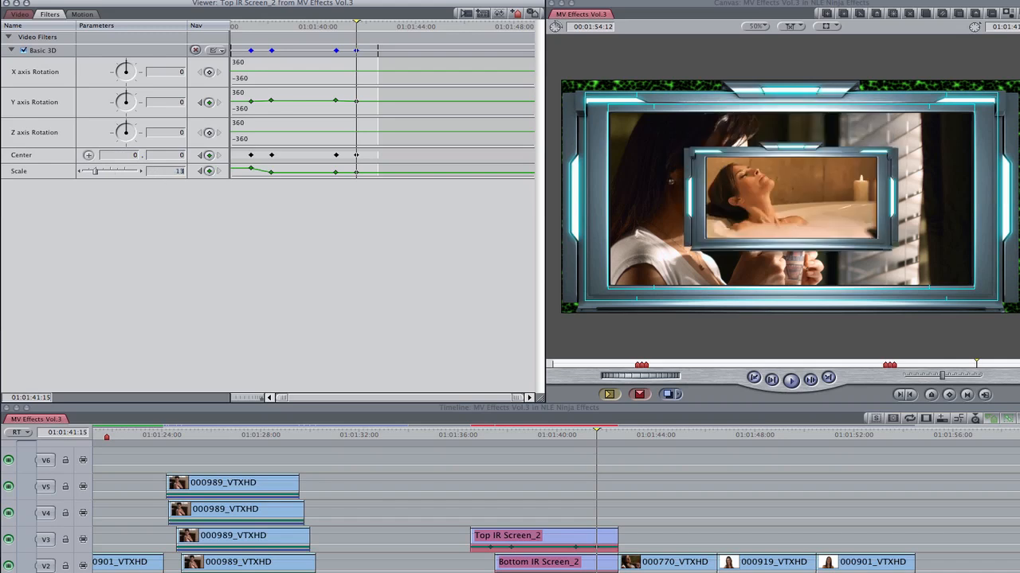
{"action": "type", "text": "8"}
{"action": "key", "text": "Return"}
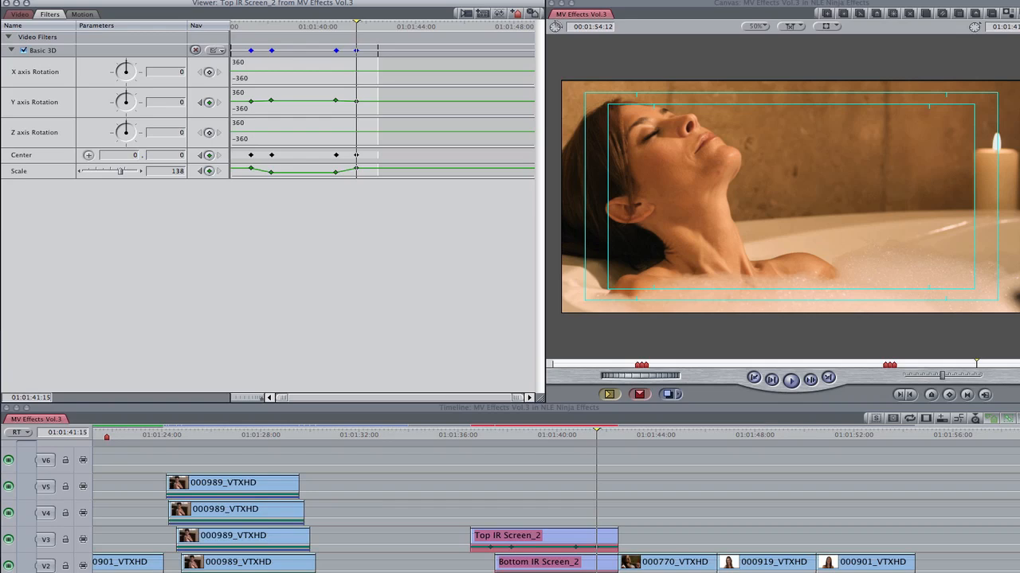
With the playhead at 01:01:39:22, set the Basic 3D scale of Bottom IR Screen_2 to 55
{"action": "left_click", "coordinate": [574, 435]}
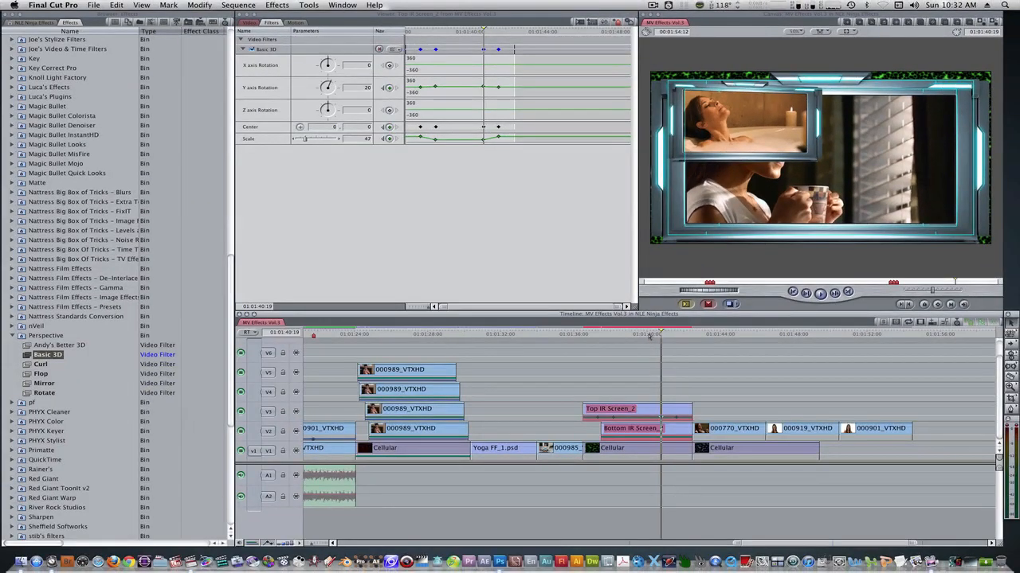
{"action": "left_click_drag", "start_coordinate": [563, 436], "coordinate": [555, 435]}
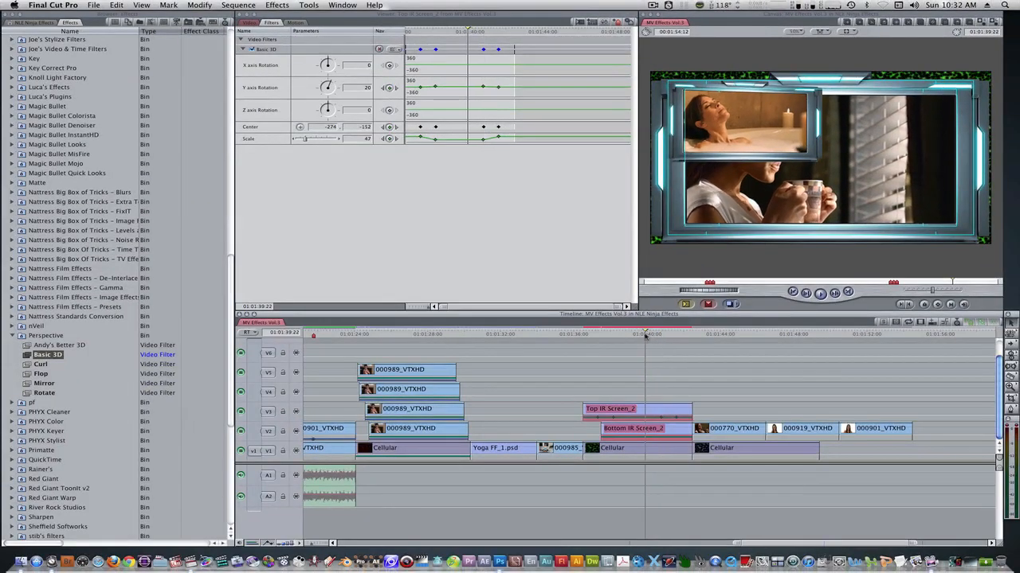
{"action": "double_click", "coordinate": [637, 439]}
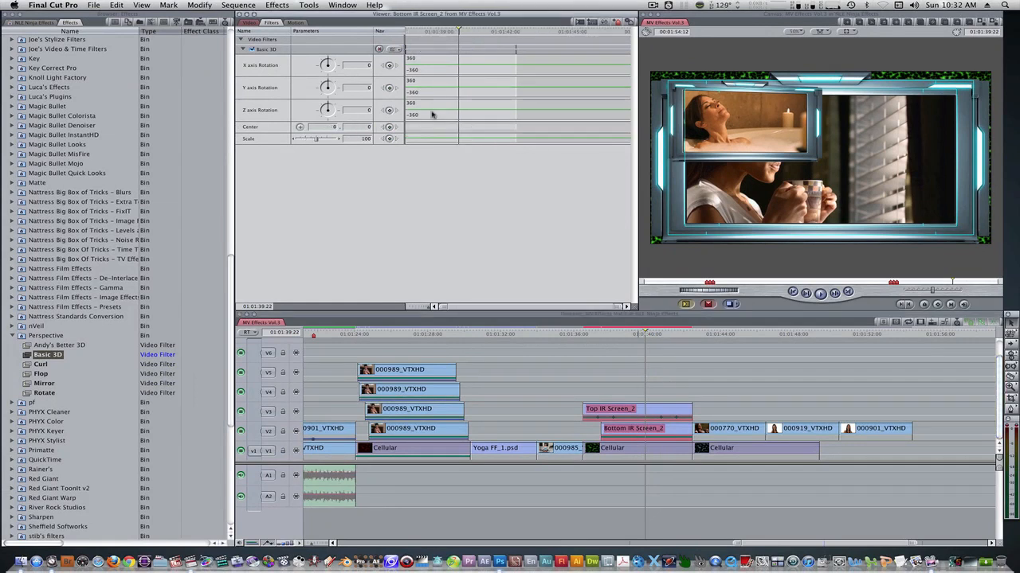
{"action": "left_click", "coordinate": [359, 139]}
{"action": "type", "text": "55"}
{"action": "key", "text": "Return"}
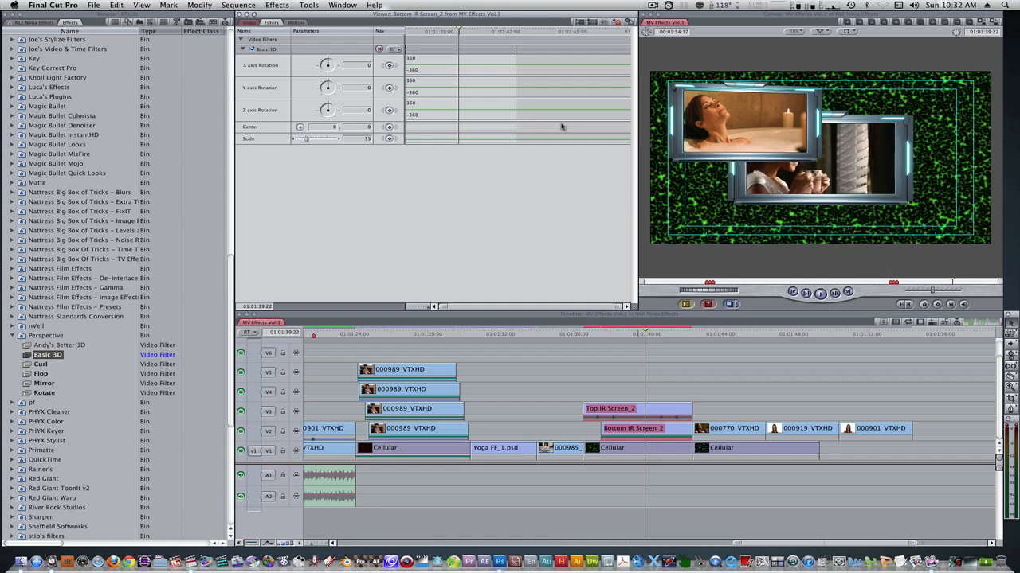
Set the Y axis rotation of Bottom IR Screen_2 to -25 and reposition its center toward the lower right of the picture
{"action": "left_click", "coordinate": [364, 89]}
{"action": "type", "text": "-20"}
{"action": "key", "text": "Return"}
{"action": "left_click", "coordinate": [301, 127]}
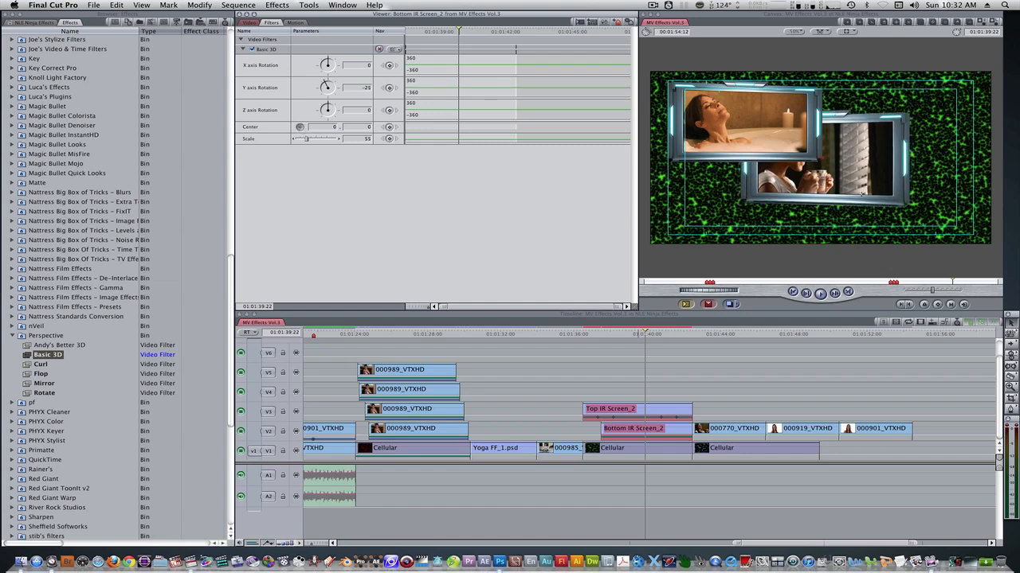
{"action": "left_click_drag", "start_coordinate": [836, 172], "coordinate": [862, 182]}
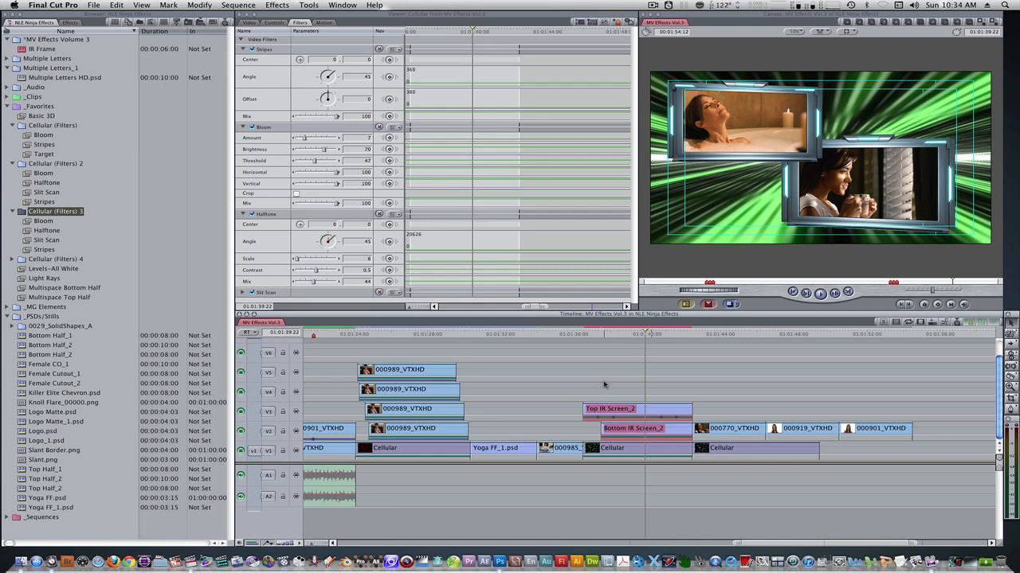
Render the stacked Top IR Screen_2, Bottom IR Screen_2 and Cellular background clips for playback
{"action": "left_click_drag", "start_coordinate": [610, 383], "coordinate": [654, 464]}
{"action": "key", "text": "super+r"}
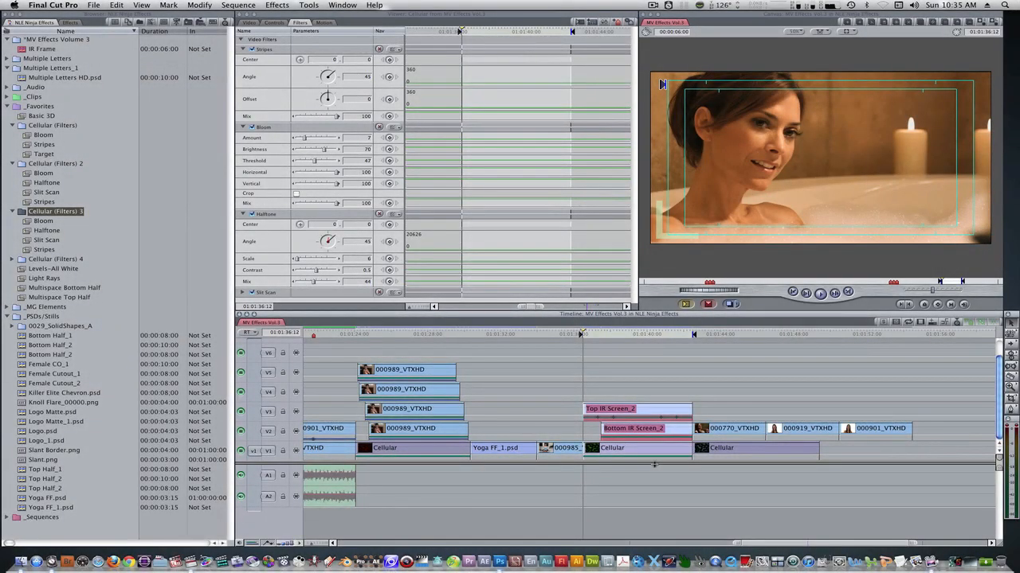
Play back the rendered IR screen animation over the Cellular background
{"action": "key", "text": "space"}
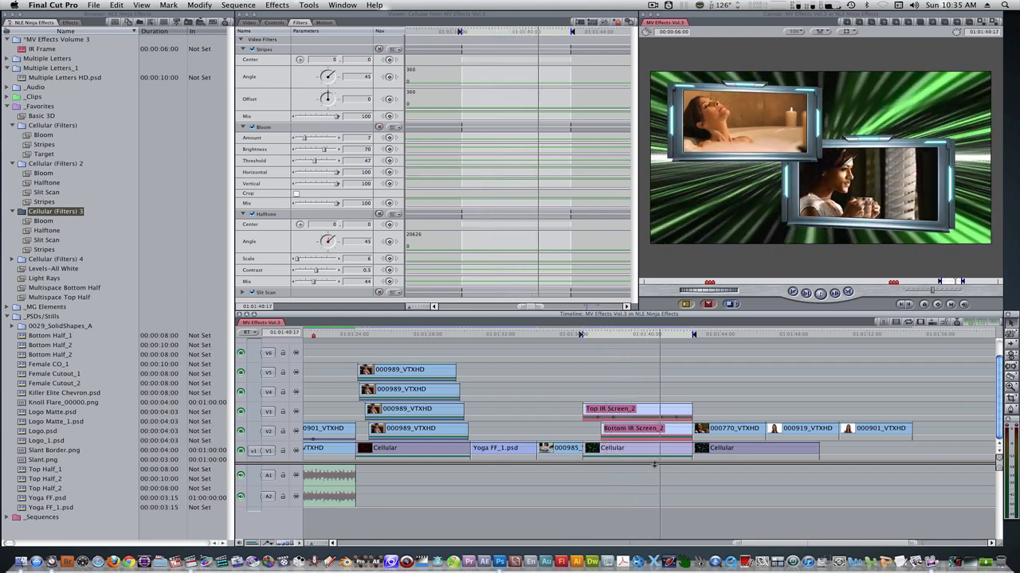
{"action": "key", "text": "space"}
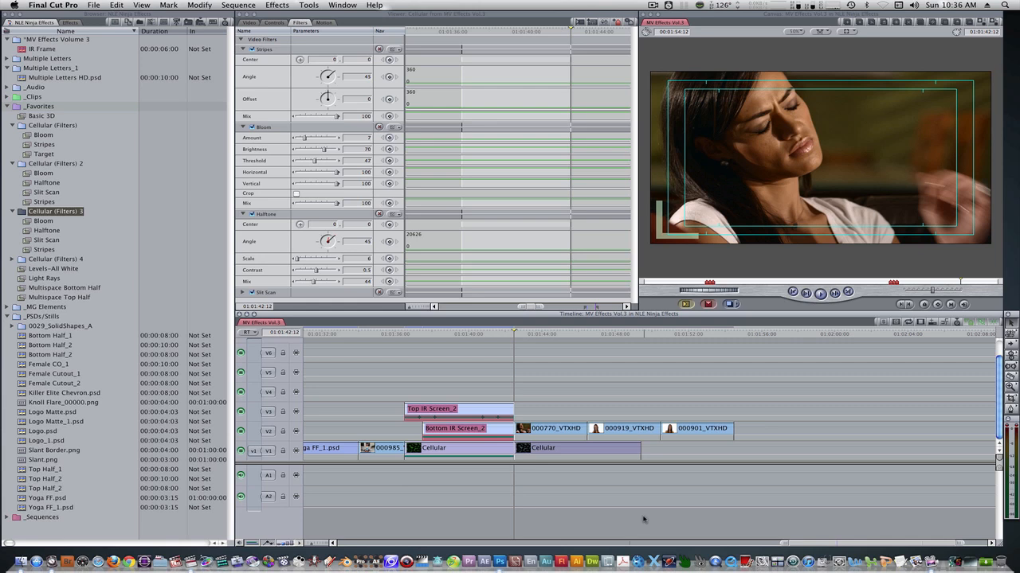
Examine the letter layers and the stroke layers of Multiple Letters HD.psd by soloing each group in turn, and close the sequence
{"action": "double_click", "coordinate": [22, 77]}
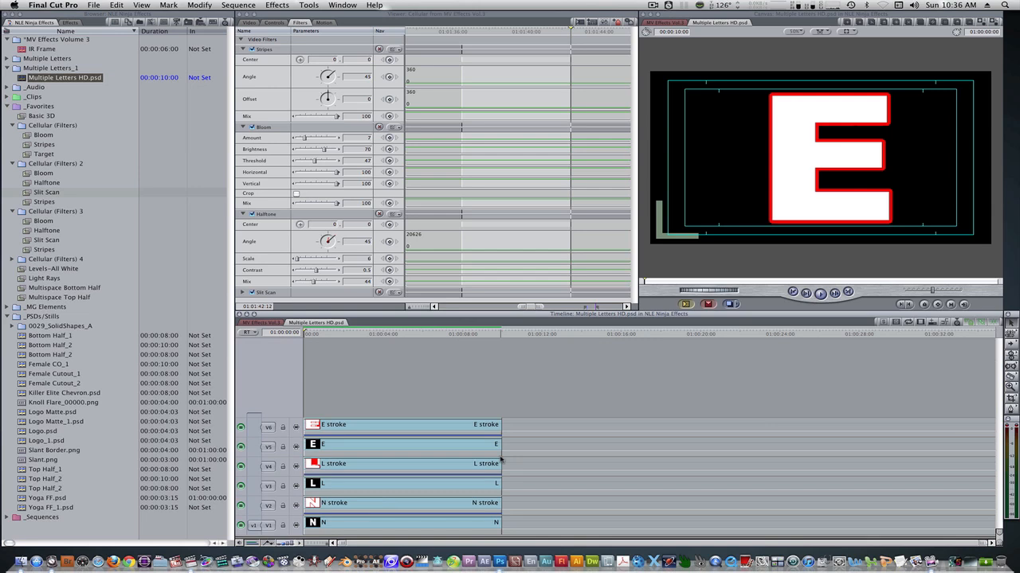
{"action": "left_click", "coordinate": [435, 524]}
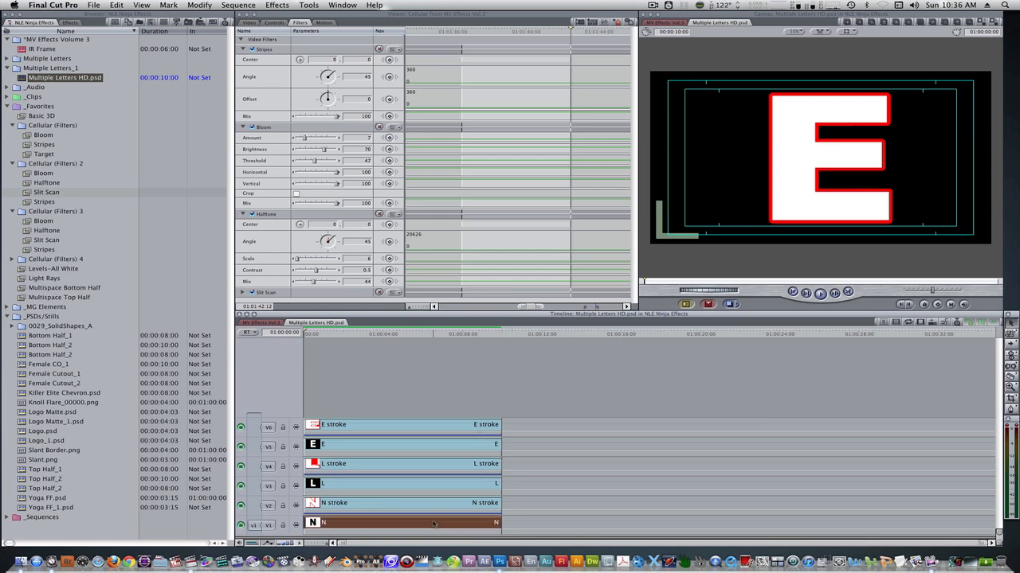
{"action": "left_click", "coordinate": [434, 485], "text": "super"}
{"action": "left_click", "coordinate": [428, 445], "text": "super"}
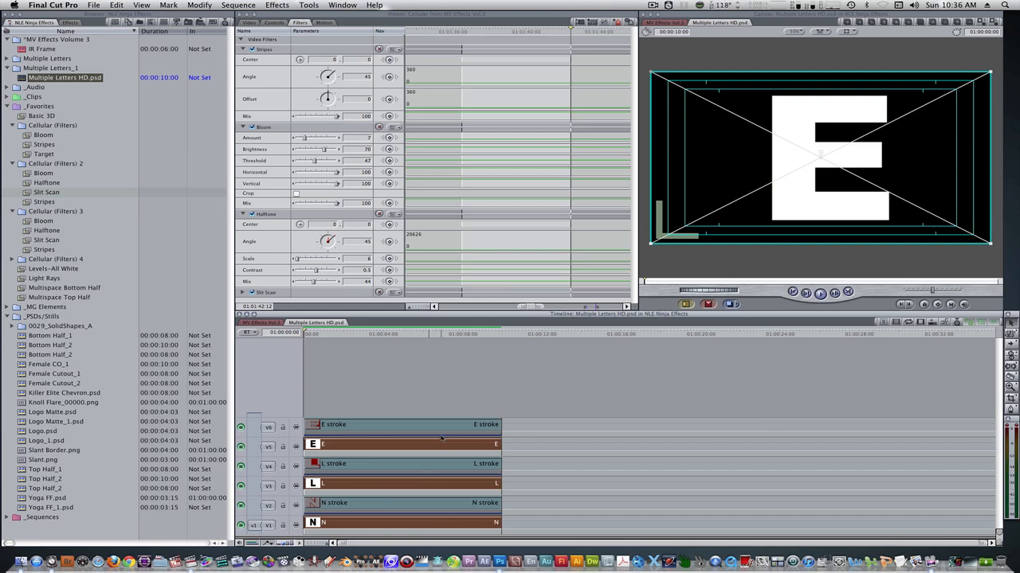
{"action": "left_click", "coordinate": [435, 431]}
{"action": "left_click", "coordinate": [435, 462], "text": "super"}
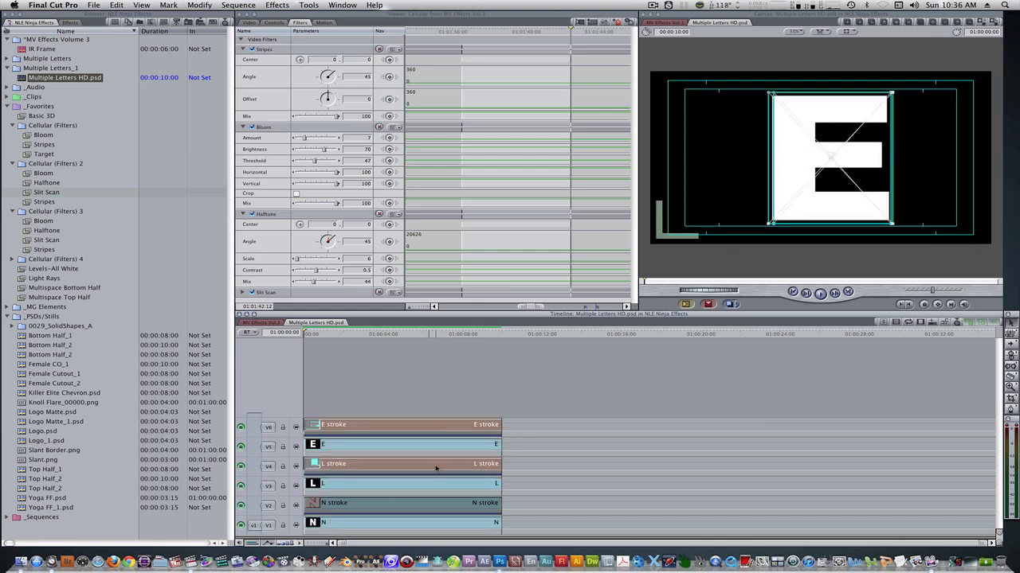
{"action": "left_click", "coordinate": [558, 395]}
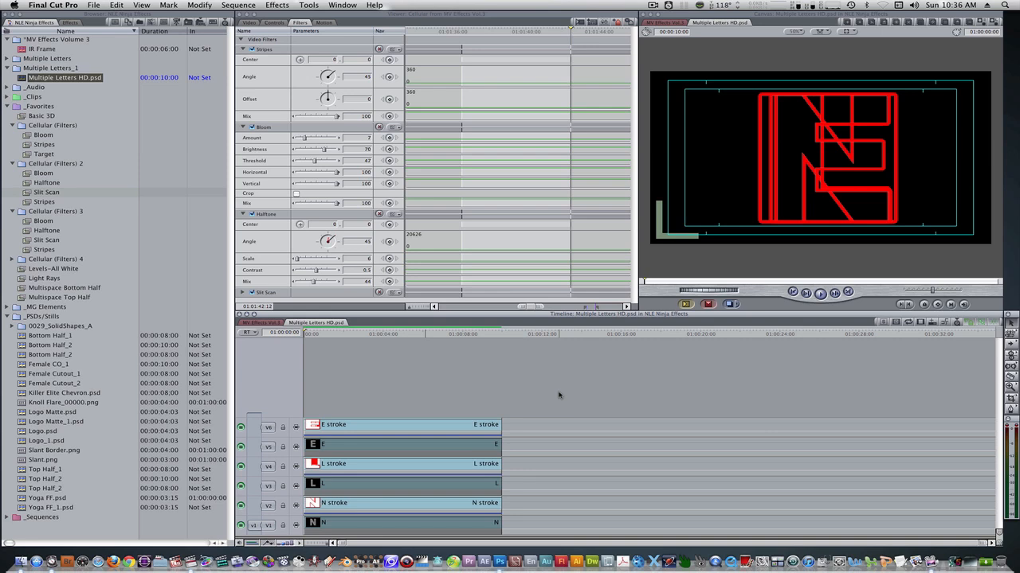
{"action": "left_click_drag", "start_coordinate": [558, 395], "coordinate": [487, 398]}
{"action": "key", "text": "ctrl+s"}
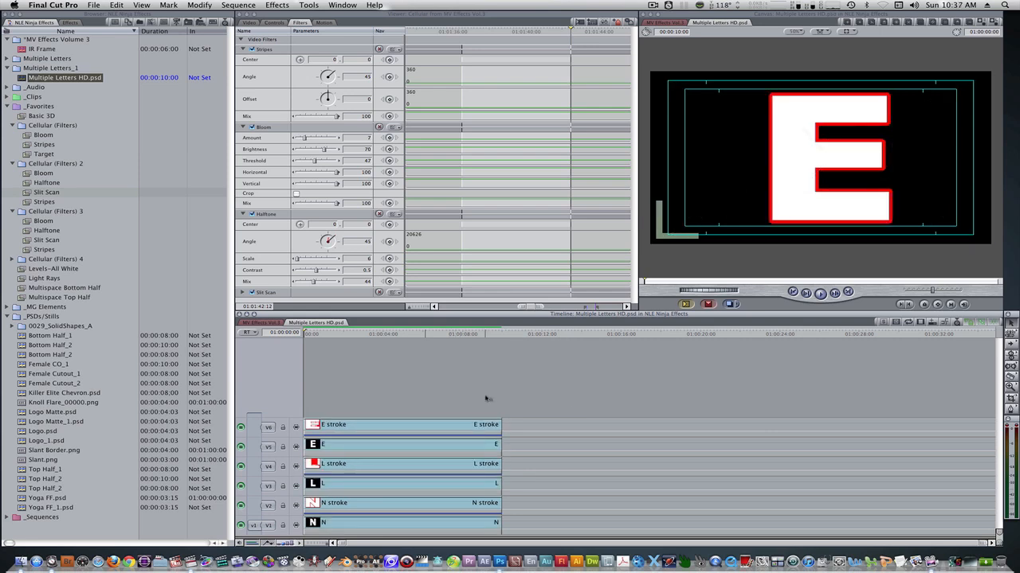
{"action": "key", "text": "ctrl+w"}
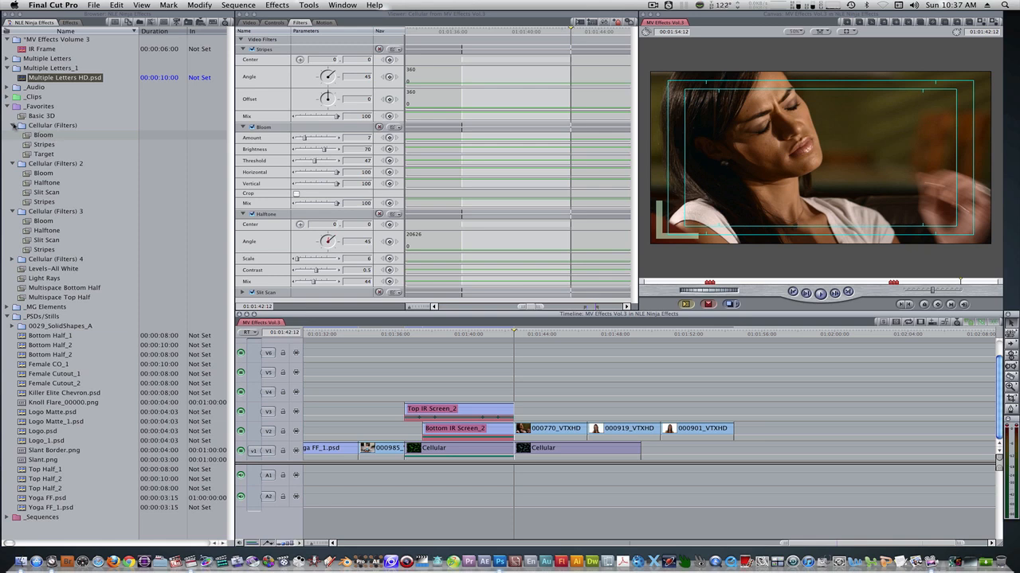
Duplicate the Multiple Letters HD.psd sequence five times in the Multiple Letters_1 bin
{"action": "left_click", "coordinate": [21, 81]}
{"action": "key", "text": "alt+d"}
{"action": "key", "text": "alt+d"}
{"action": "key", "text": "alt+d"}
{"action": "key", "text": "alt+d"}
{"action": "key", "text": "alt+d"}
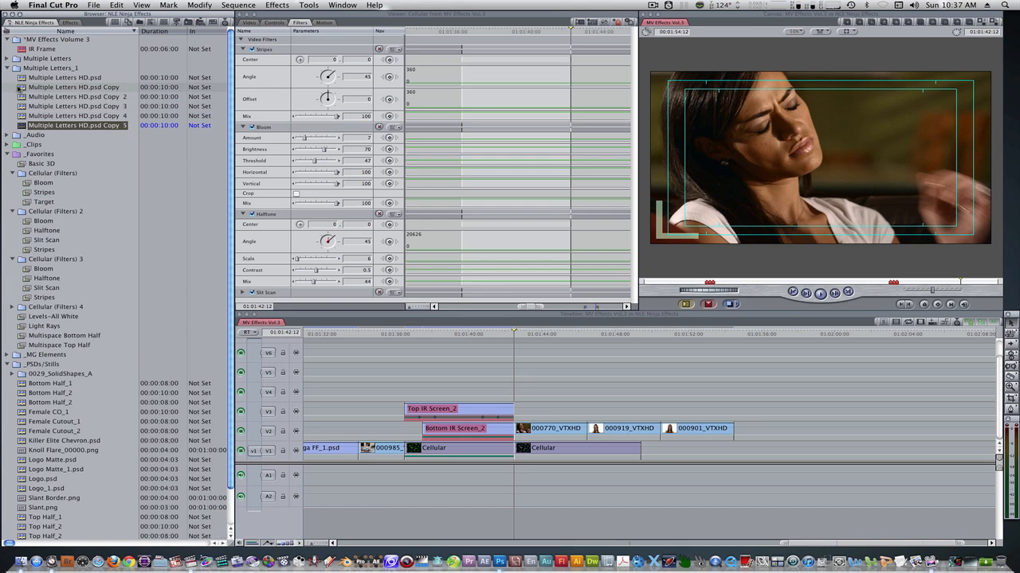
{"action": "key", "text": "ctrl+s"}
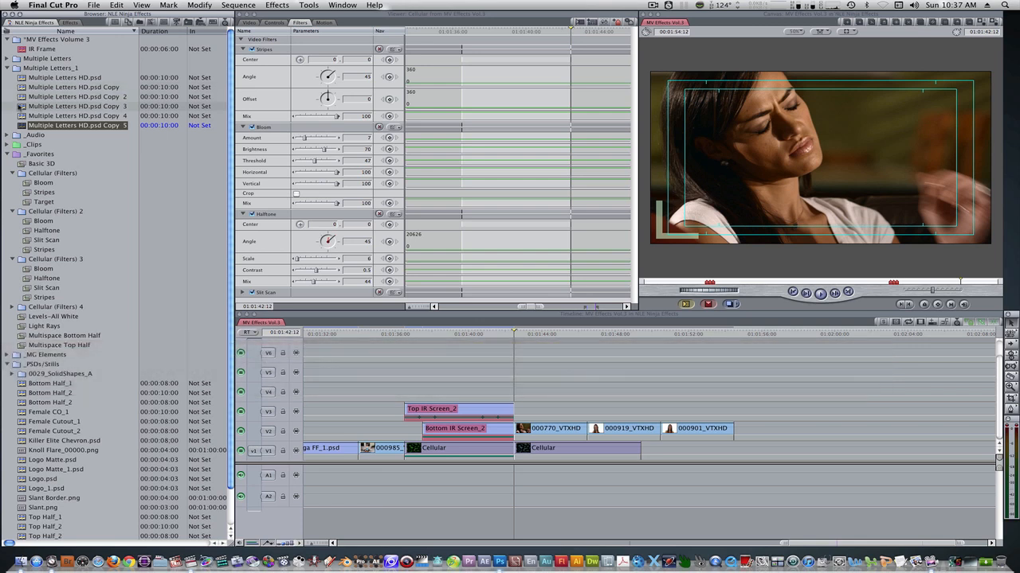
Solo the N layer in the Multiple Letters HD.psd sequence and rename that sequence Letter N Luma
{"action": "double_click", "coordinate": [71, 77]}
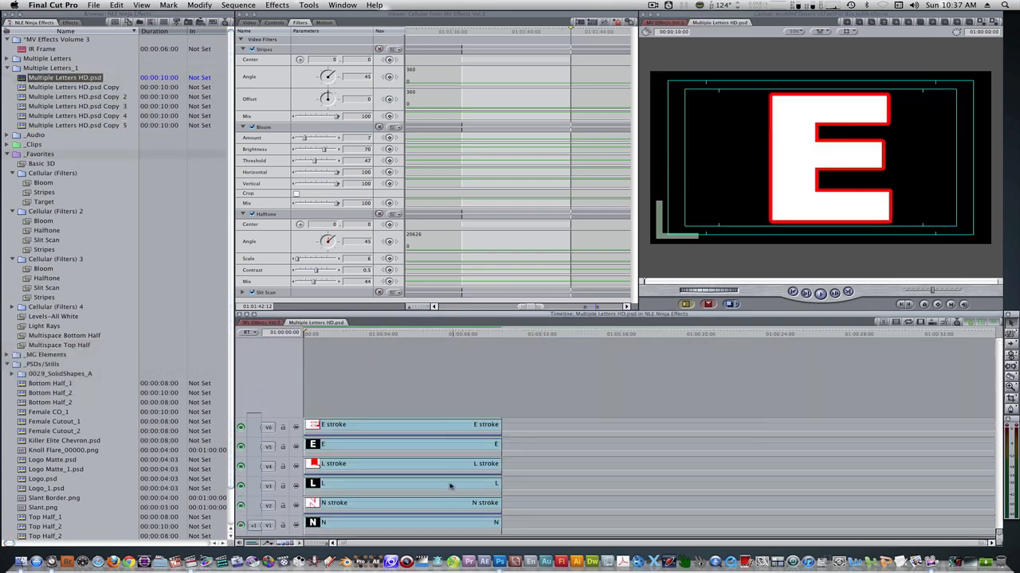
{"action": "left_click", "coordinate": [420, 525]}
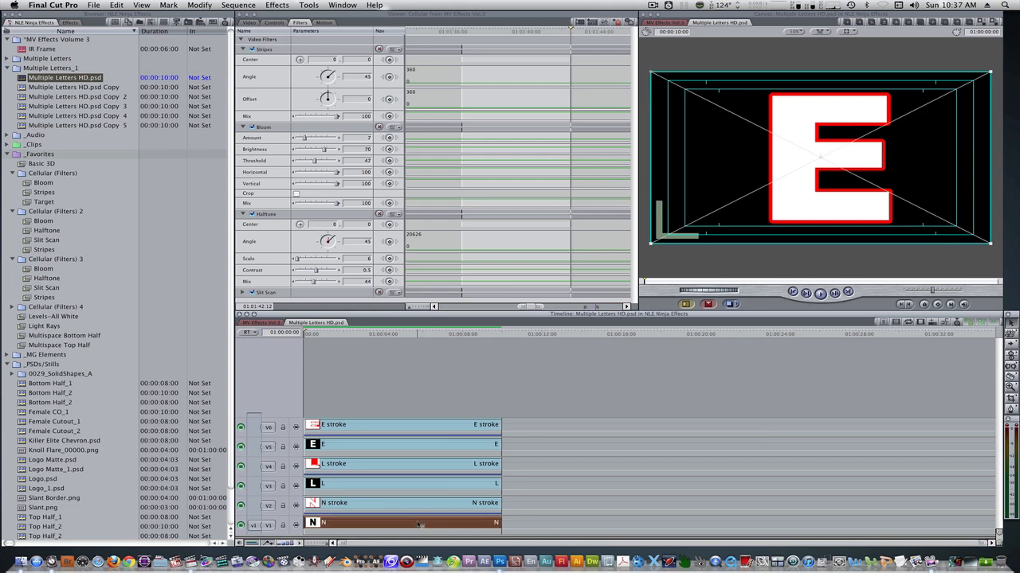
{"action": "key", "text": "ctrl+s"}
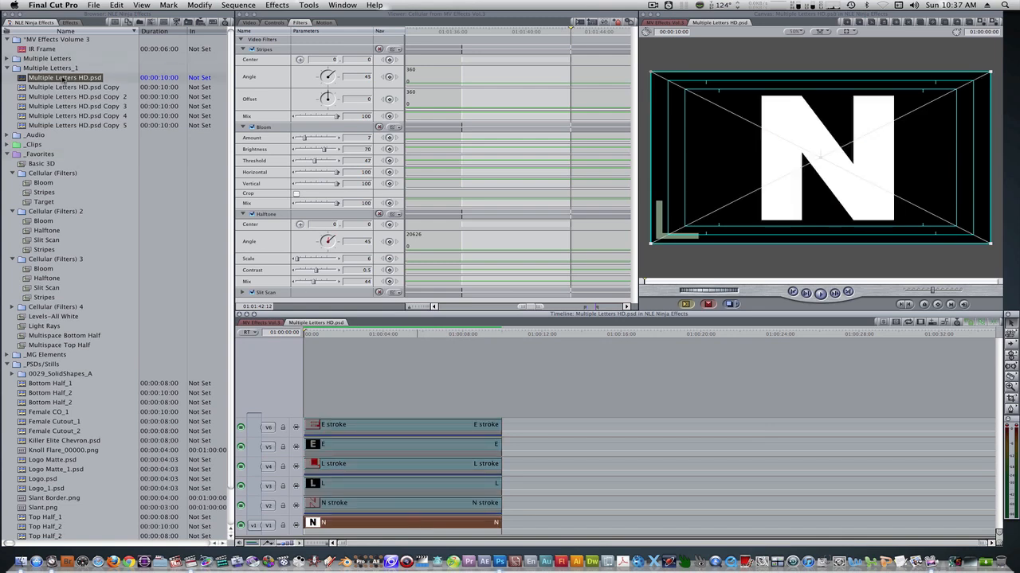
{"action": "left_click", "coordinate": [61, 77]}
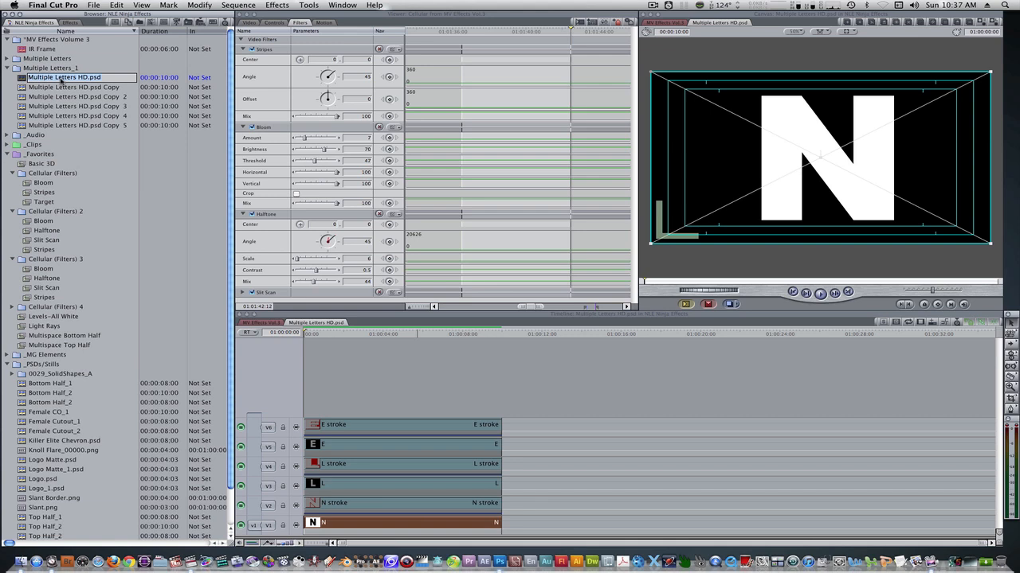
{"action": "type", "text": "Letter N Luma"}
{"action": "key", "text": "Return"}
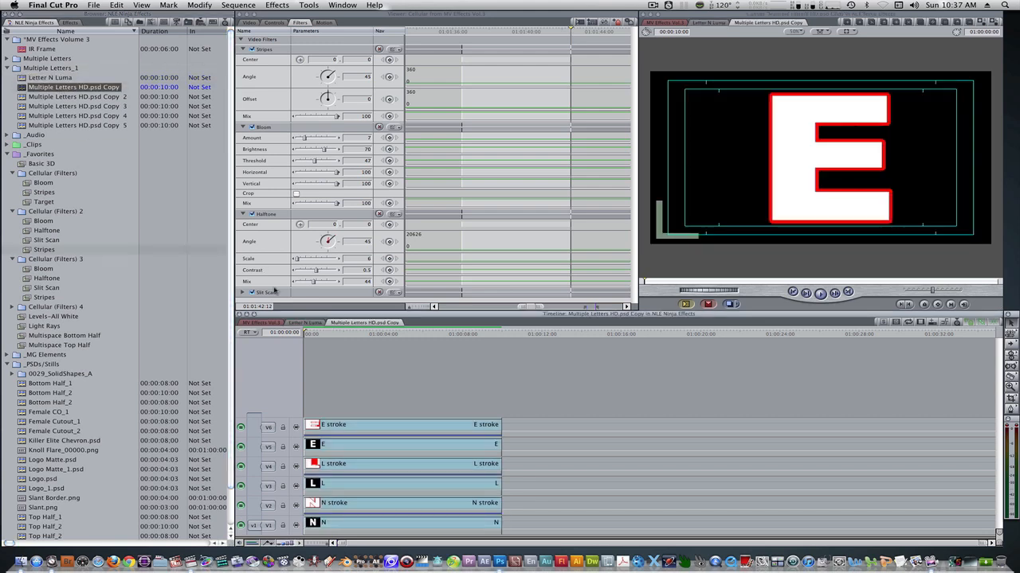
Solo the N stroke layer in the first Multiple Letters HD.psd copy and rename that sequence Letter N Stroke
{"action": "left_click", "coordinate": [371, 505]}
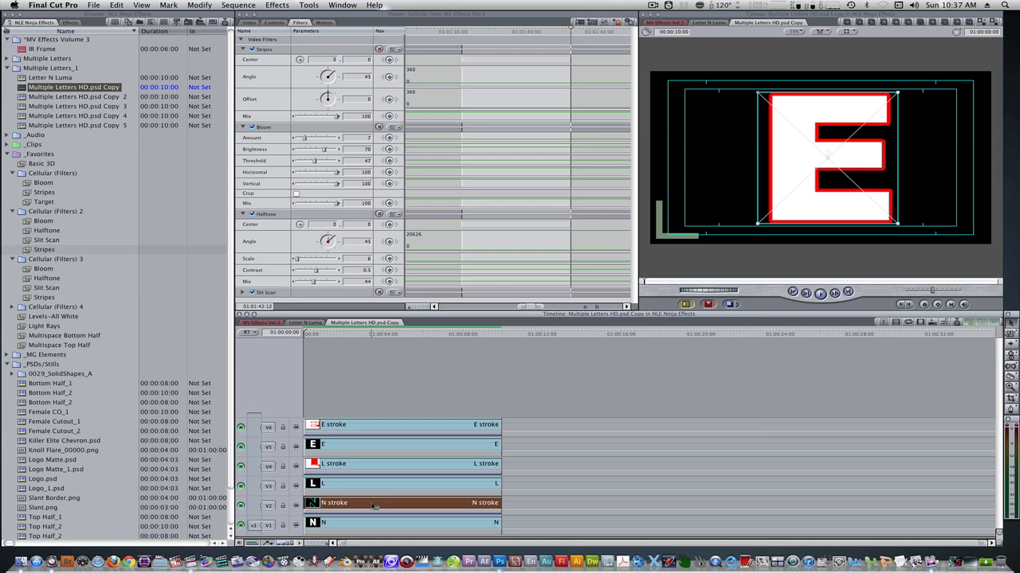
{"action": "left_click", "coordinate": [91, 90]}
{"action": "type", "text": "Lette"}
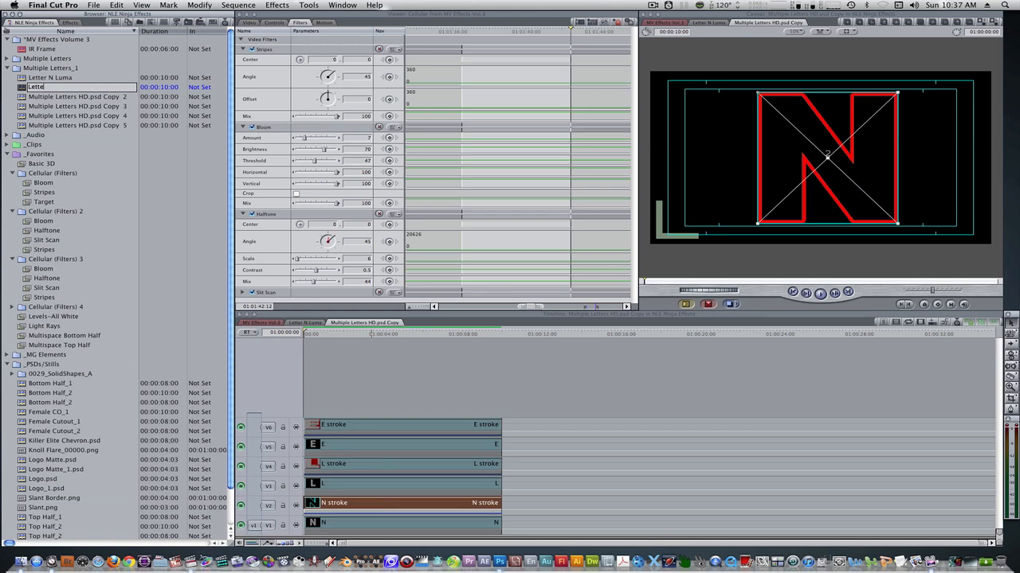
{"action": "type", "text": "r N Stroke"}
{"action": "key", "text": "Return"}
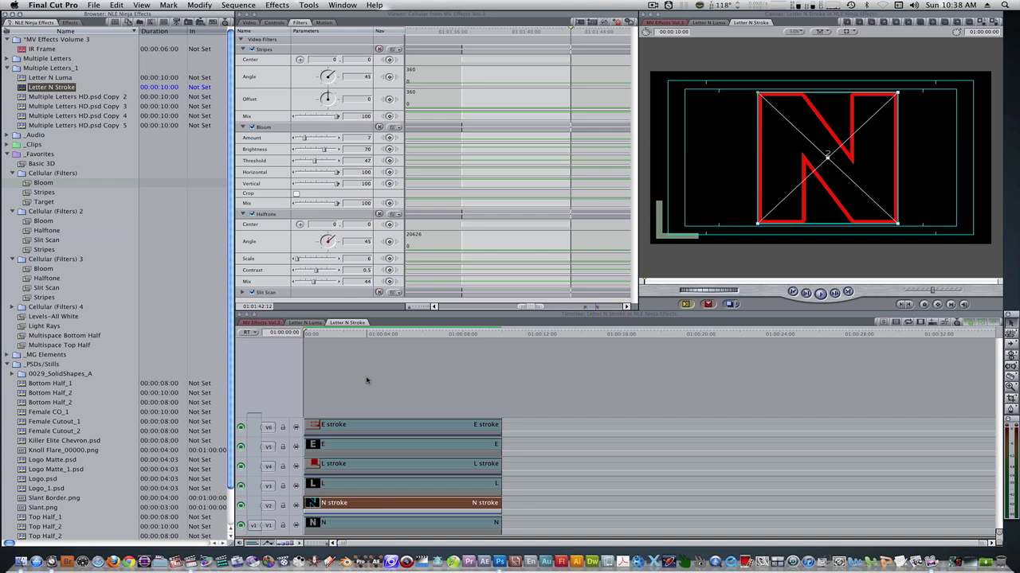
{"action": "left_click", "coordinate": [409, 380]}
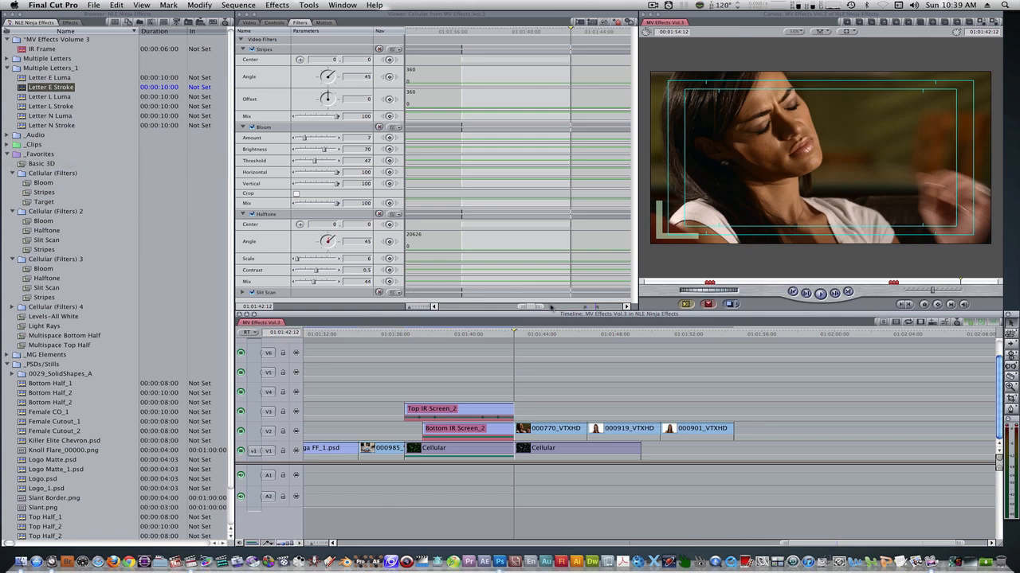
Move the clips 000770_VTXHD, 000919_VTXHD and 000901_VTXHD up one track to V3
{"action": "left_click", "coordinate": [563, 431]}
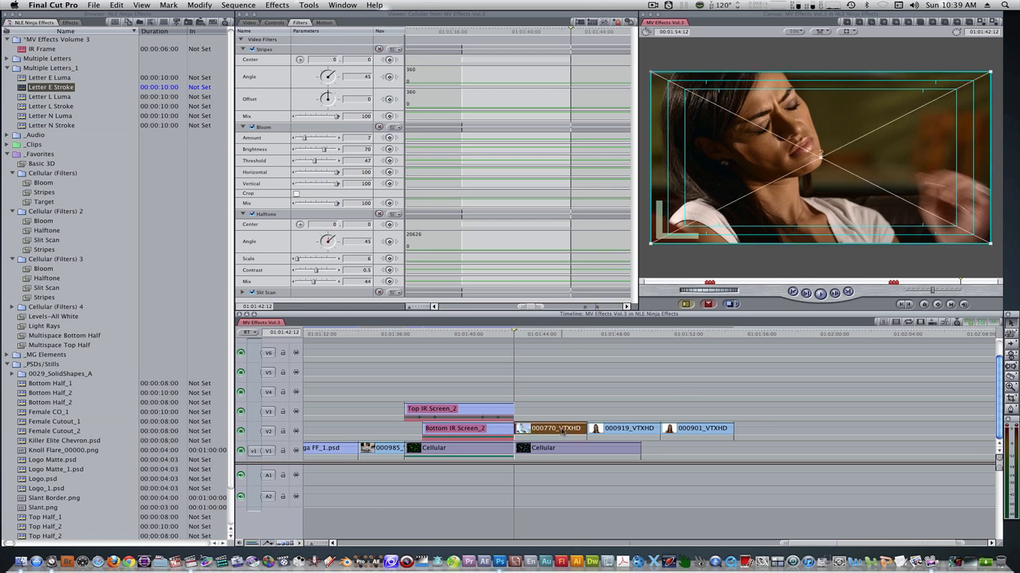
{"action": "key", "text": "ctrl+d"}
{"action": "key", "text": "Escape"}
{"action": "left_click_drag", "start_coordinate": [796, 419], "coordinate": [572, 427]}
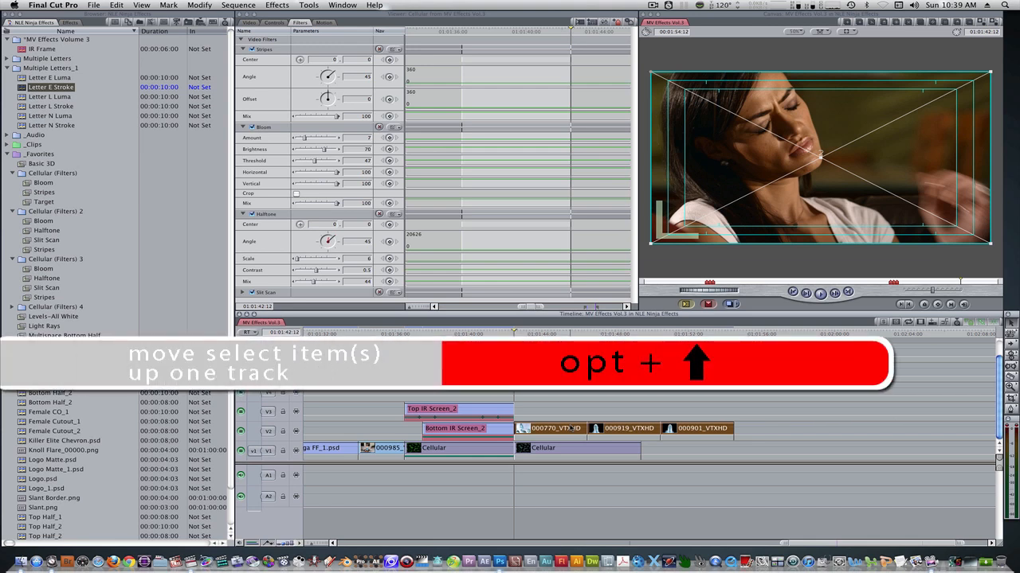
{"action": "key", "text": "alt+Up"}
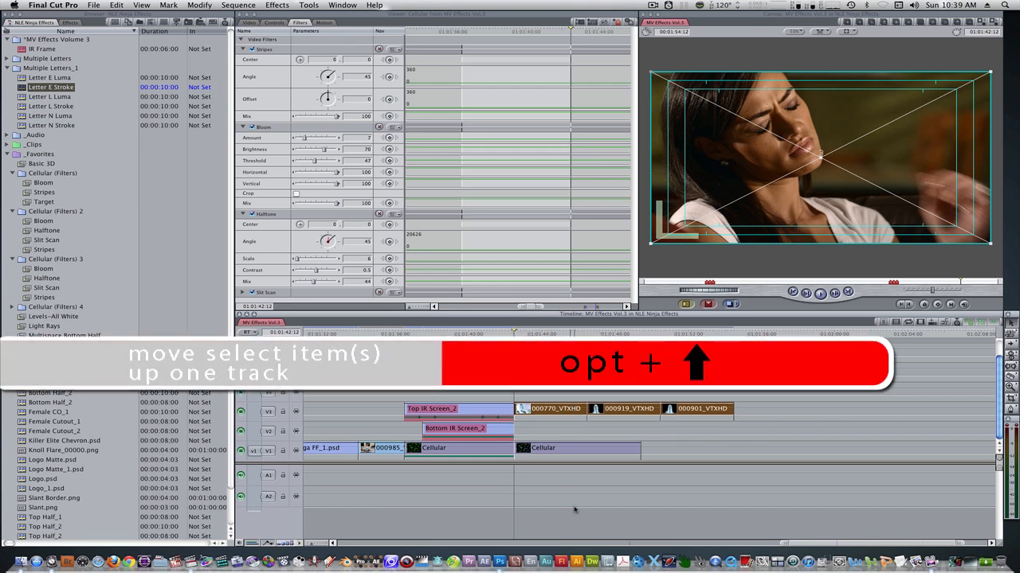
{"action": "left_click", "coordinate": [575, 510]}
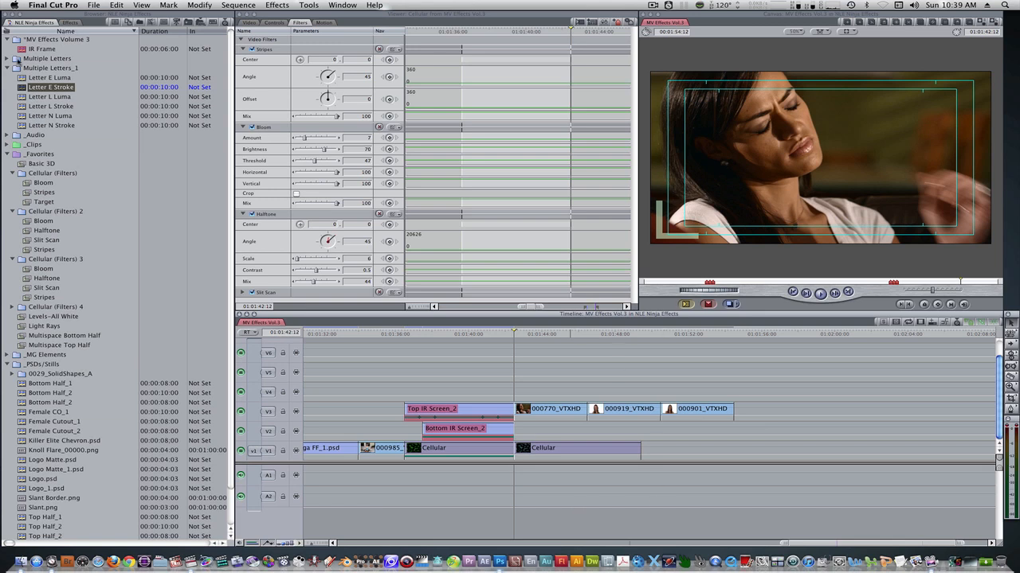
Place Letter N Luma below and Letter N Stroke above clip 000770_VTXHD, and set that clip's composite mode to Travel Matte - Luma
{"action": "left_click_drag", "start_coordinate": [23, 115], "coordinate": [550, 430]}
{"action": "mouse_move", "coordinate": [51, 125]}
{"action": "left_mouse_down"}
{"action": "mouse_move", "coordinate": [557, 390]}
{"action": "mouse_move", "coordinate": [547, 403]}
{"action": "left_mouse_up"}
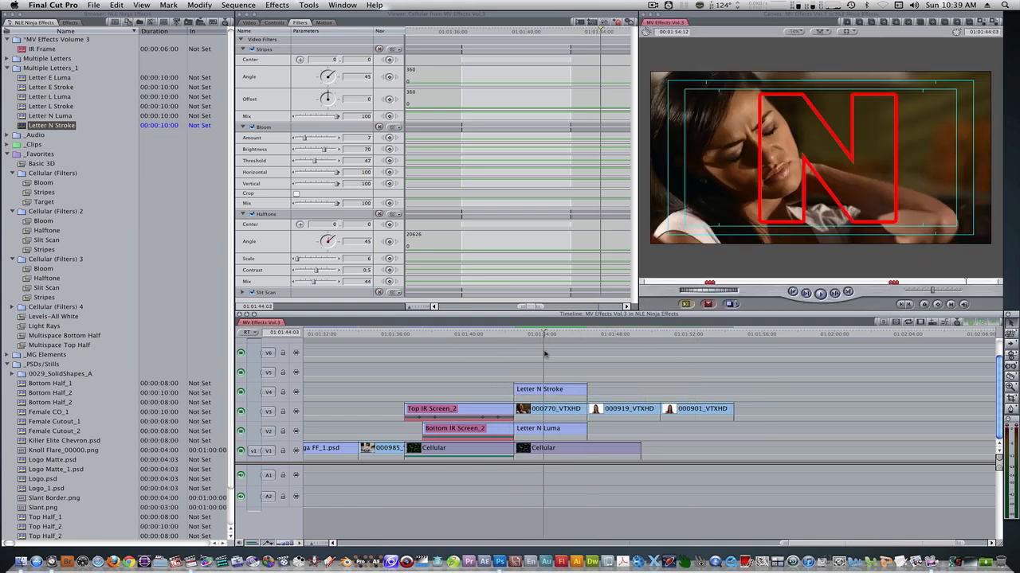
{"action": "right_click", "coordinate": [550, 410]}
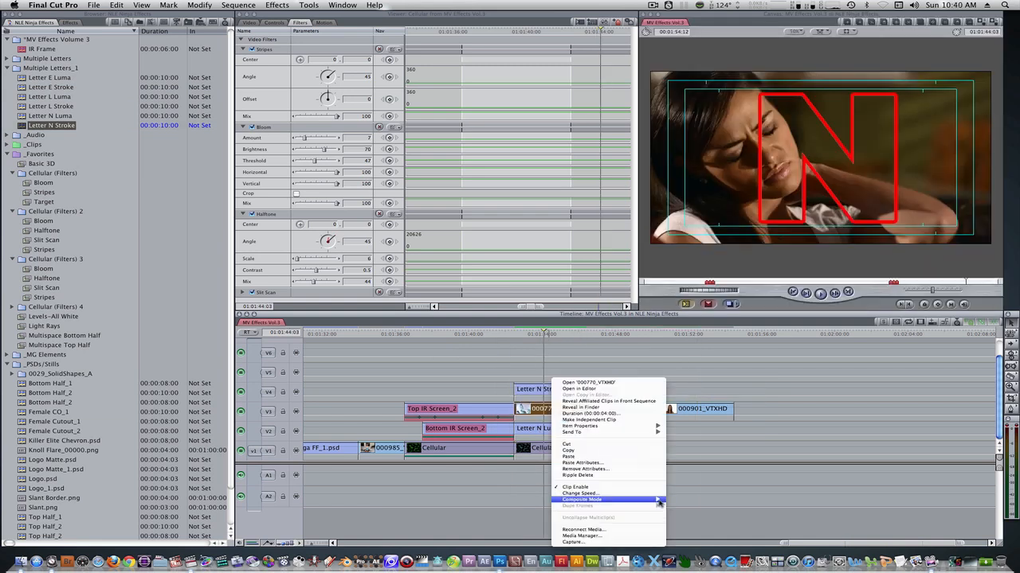
{"action": "mouse_move", "coordinate": [658, 501]}
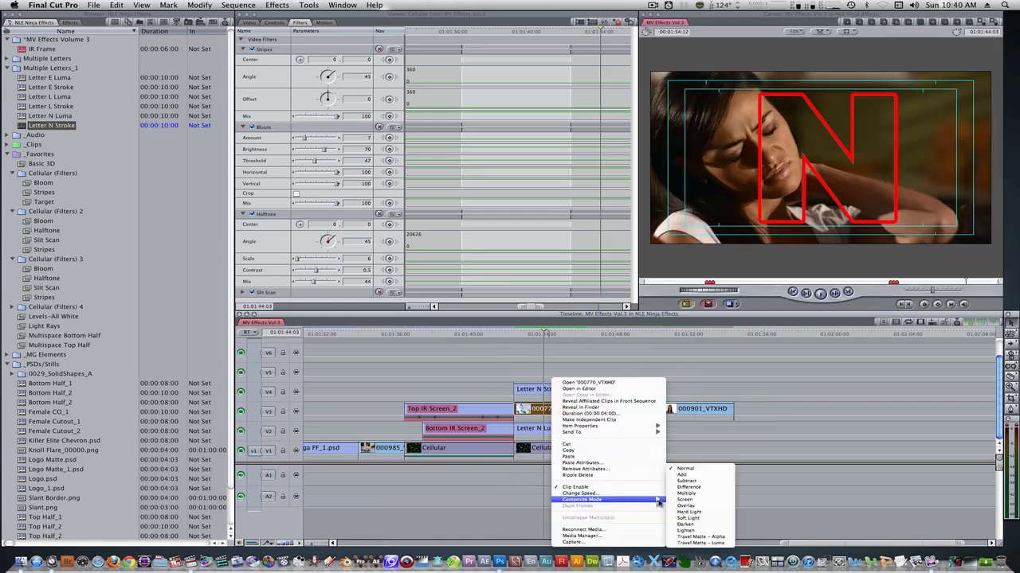
{"action": "left_click", "coordinate": [712, 543]}
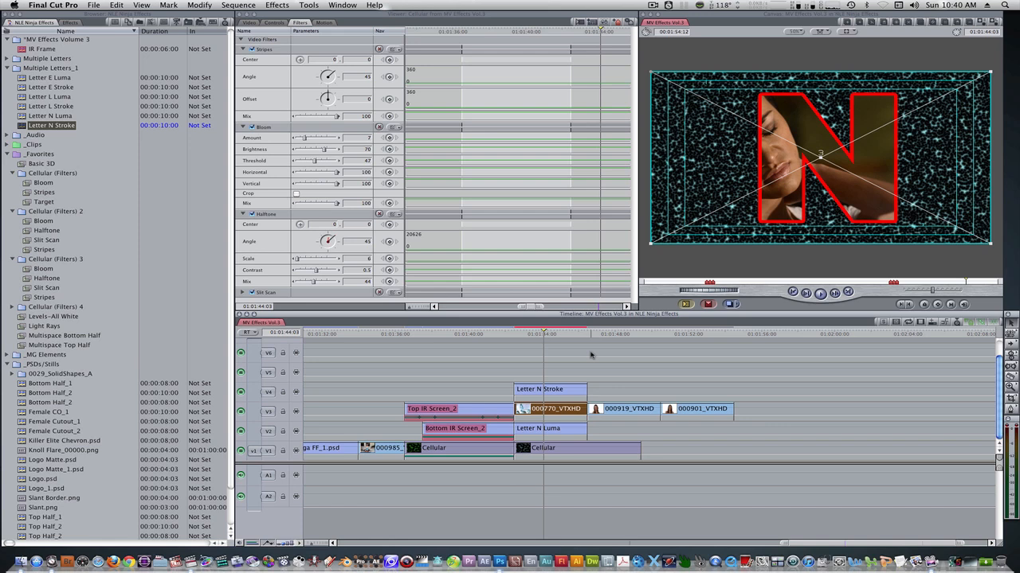
Fit Letter L Luma on V2 and Letter L Stroke on V4 around clip 000919_VTXHD, and give the clip the Travel Matte - Luma composite mode
{"action": "mouse_move", "coordinate": [32, 96]}
{"action": "left_mouse_down"}
{"action": "mouse_move", "coordinate": [808, 440]}
{"action": "mouse_move", "coordinate": [661, 428]}
{"action": "mouse_move", "coordinate": [589, 392]}
{"action": "left_mouse_up"}
{"action": "left_click_drag", "start_coordinate": [769, 390], "coordinate": [660, 390]}
{"action": "right_click", "coordinate": [630, 411]}
{"action": "mouse_move", "coordinate": [677, 500]}
{"action": "left_click", "coordinate": [779, 545]}
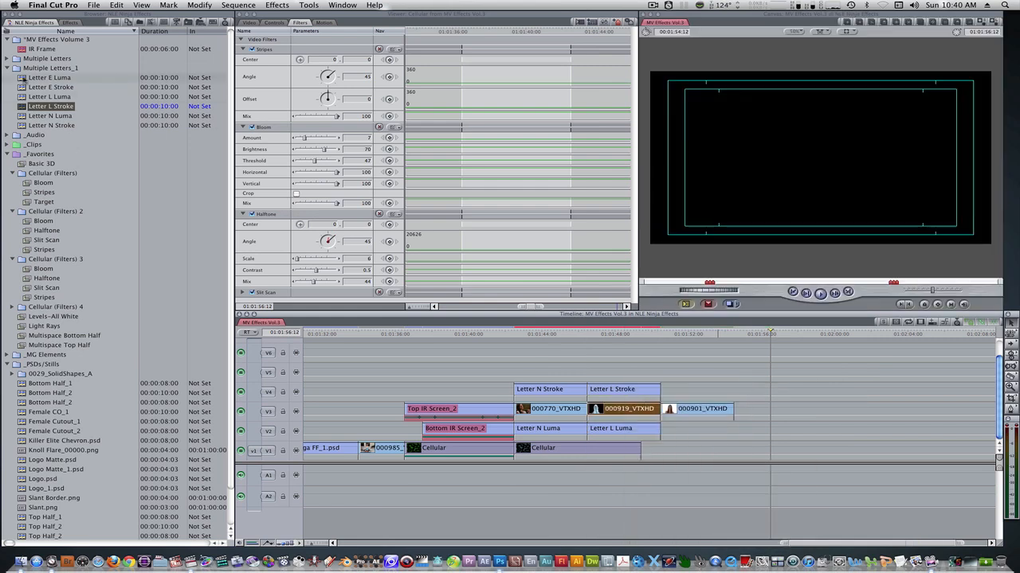
Fit Letter E Luma on V2 and Letter E Stroke on V4 to clip 000901_VTXHD, and set its composite mode to Travel Matte - Luma
{"action": "left_click_drag", "start_coordinate": [24, 78], "coordinate": [668, 430]}
{"action": "left_click_drag", "start_coordinate": [842, 428], "coordinate": [733, 429]}
{"action": "mouse_move", "coordinate": [24, 88]}
{"action": "left_mouse_down"}
{"action": "mouse_move", "coordinate": [685, 382]}
{"action": "mouse_move", "coordinate": [669, 391]}
{"action": "left_mouse_up"}
{"action": "left_click_drag", "start_coordinate": [842, 390], "coordinate": [733, 390]}
{"action": "right_click", "coordinate": [707, 411]}
{"action": "left_click", "coordinate": [856, 544]}
{"action": "left_click", "coordinate": [678, 334]}
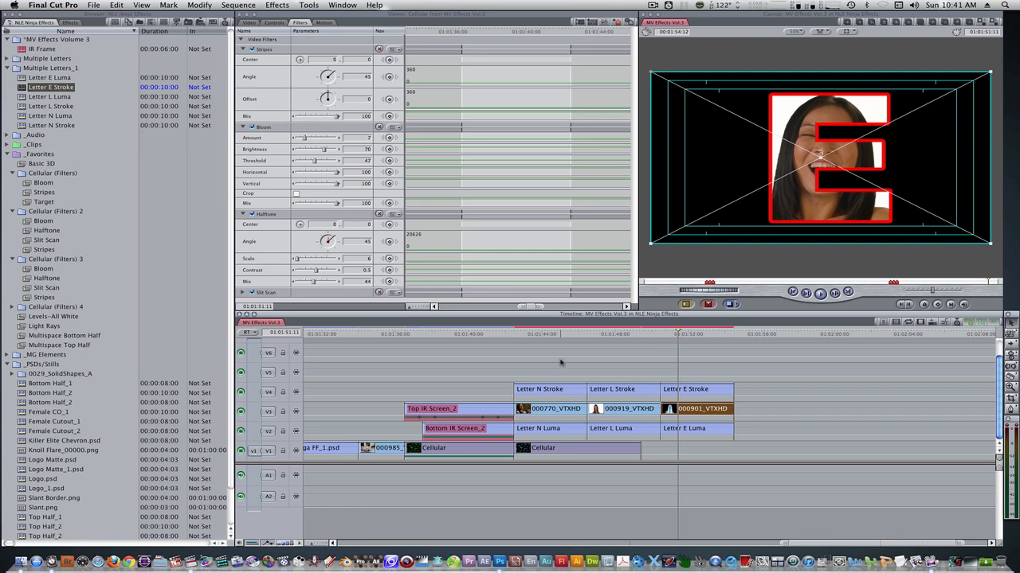
Nest Letter N Stroke, 000770_VTXHD and Letter N Luma into one sequence named Letter N
{"action": "left_click_drag", "start_coordinate": [562, 364], "coordinate": [563, 429]}
{"action": "key", "text": "alt+c"}
{"action": "type", "text": "Letter N"}
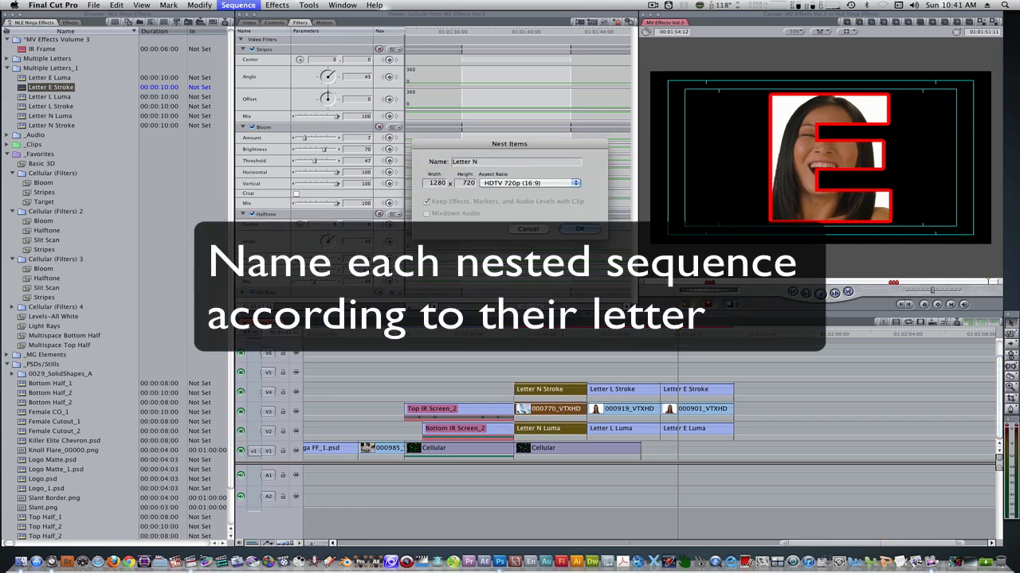
{"action": "key", "text": "Return"}
Nest Letter L Stroke, 000919_VTXHD and Letter L Luma into one sequence named Letter L
{"action": "left_click_drag", "start_coordinate": [620, 366], "coordinate": [620, 428]}
{"action": "key", "text": "alt+c"}
{"action": "type", "text": "Letter L"}
{"action": "key", "text": "Return"}
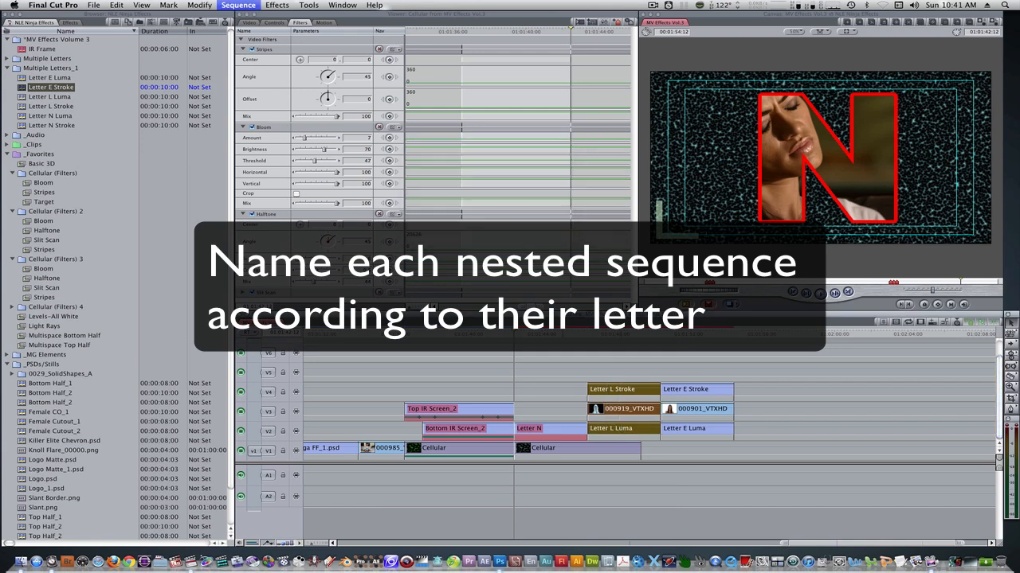
Nest Letter E Stroke, 000901_VTXHD and Letter E Luma into one sequence named Letter E
{"action": "left_click_drag", "start_coordinate": [695, 366], "coordinate": [695, 429]}
{"action": "key", "text": "alt+c"}
{"action": "type", "text": "Letter E"}
{"action": "key", "text": "Return"}
Add Center keyframes on the first and last frames of the Letter N nested clip
{"action": "left_click", "coordinate": [542, 335]}
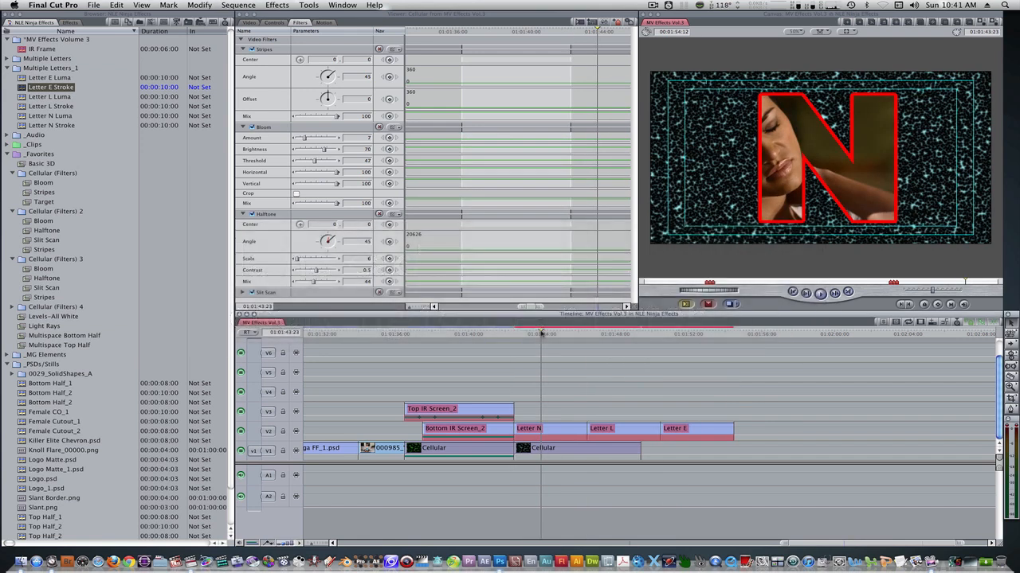
{"action": "double_click", "coordinate": [558, 430]}
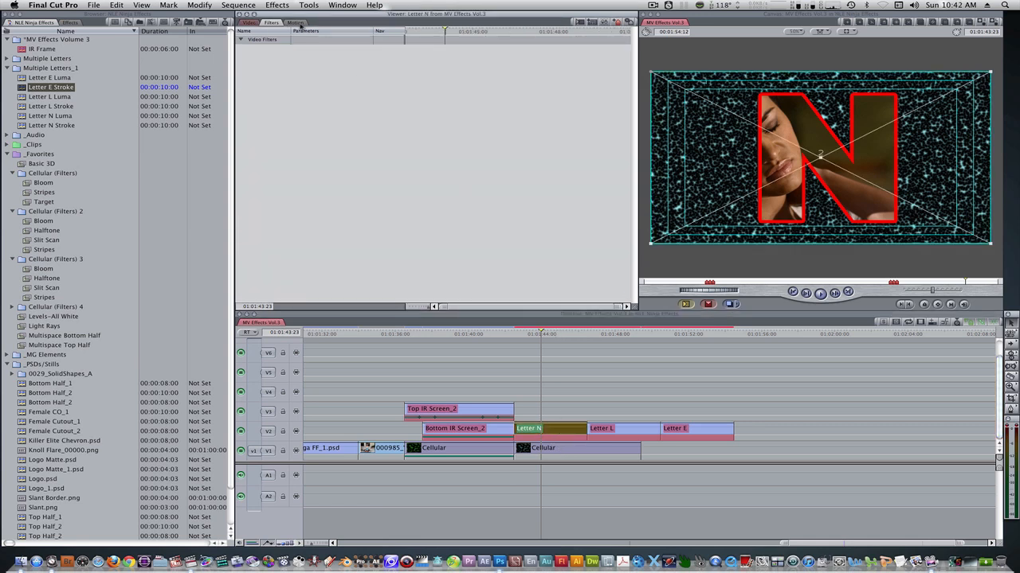
{"action": "left_click", "coordinate": [298, 23]}
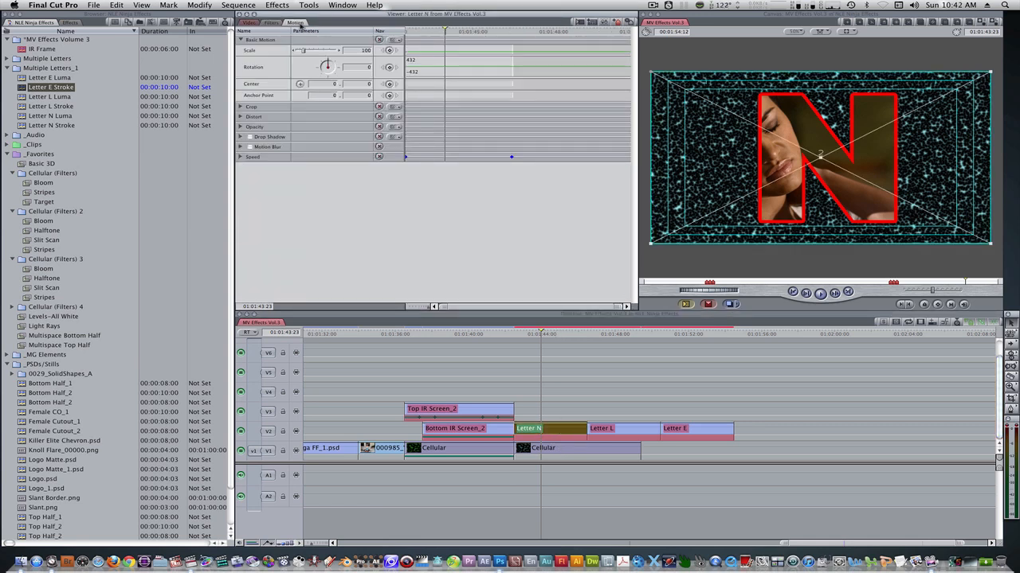
{"action": "key", "text": "Up"}
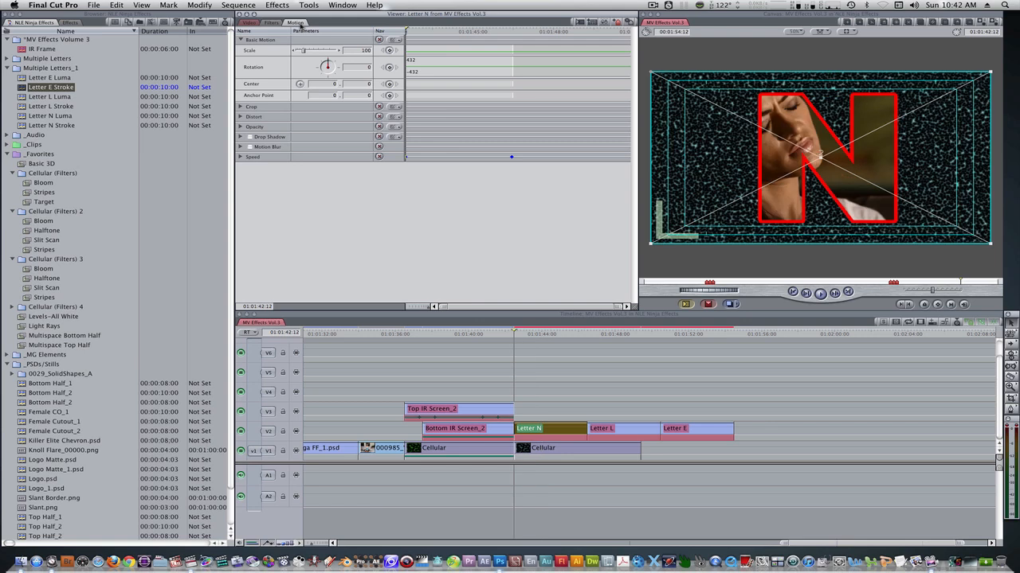
{"action": "left_click", "coordinate": [389, 84]}
{"action": "key", "text": "Down"}
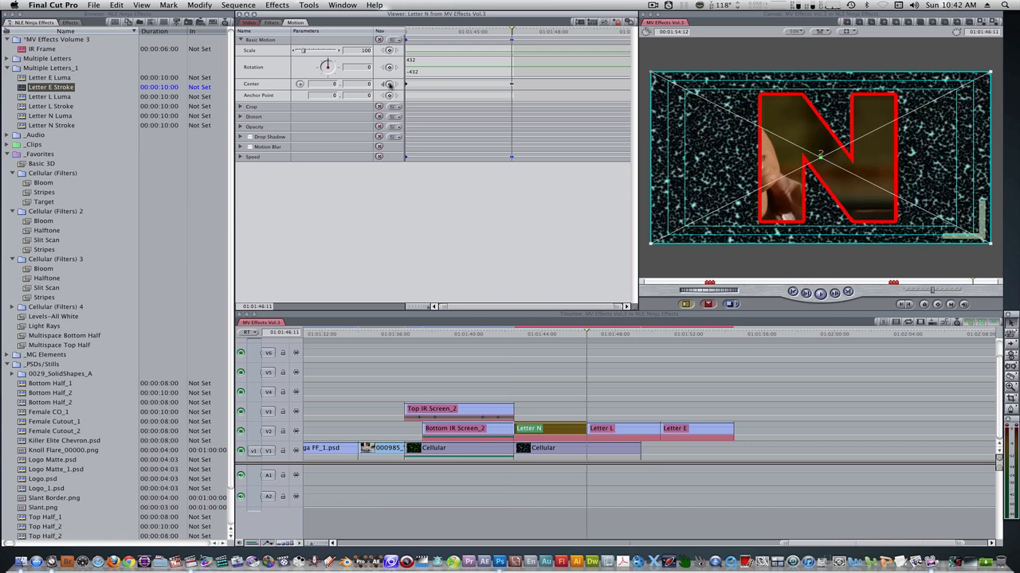
Set Letter N's Center X position to 1344 at the first keyframe and -1344 at the last keyframe
{"action": "key", "text": "Up"}
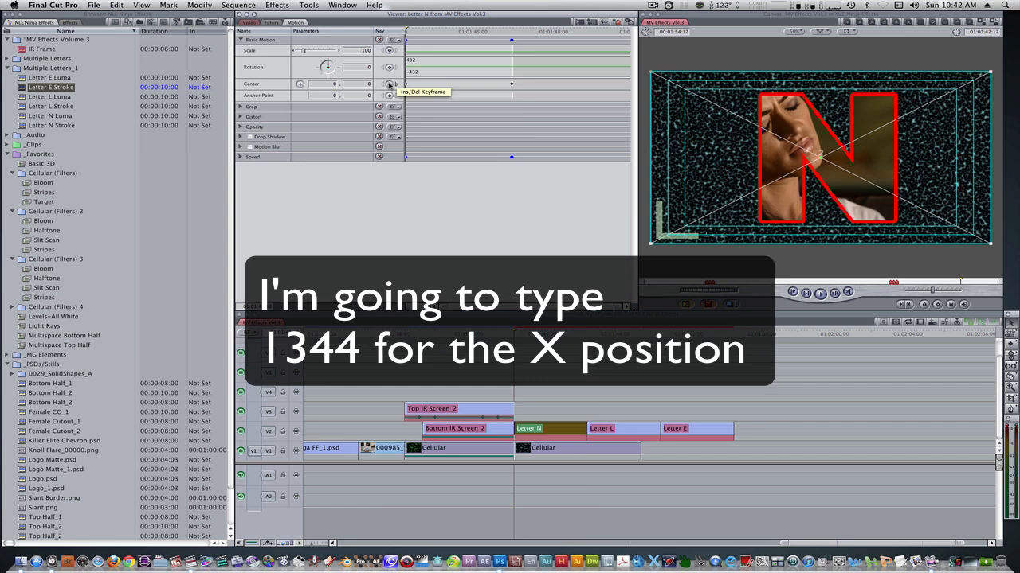
{"action": "left_click", "coordinate": [333, 84]}
{"action": "type", "text": "1344"}
{"action": "key", "text": "Return"}
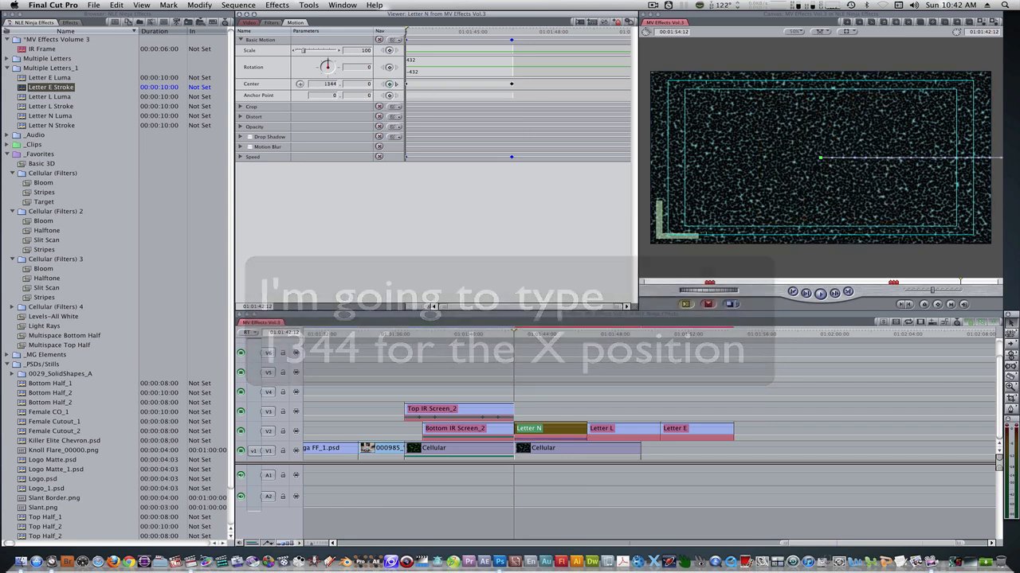
{"action": "key", "text": "Down"}
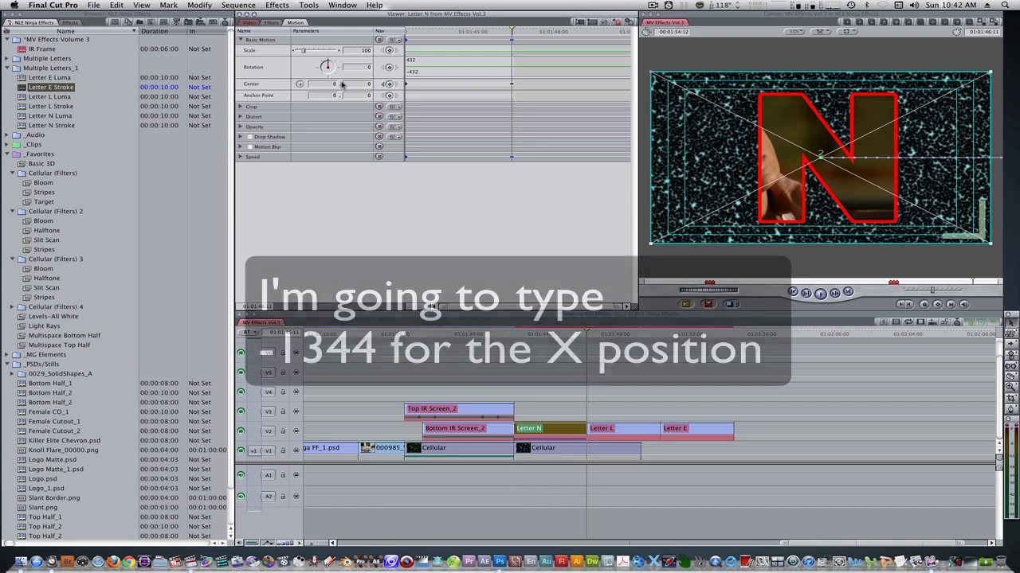
{"action": "left_click", "coordinate": [353, 83]}
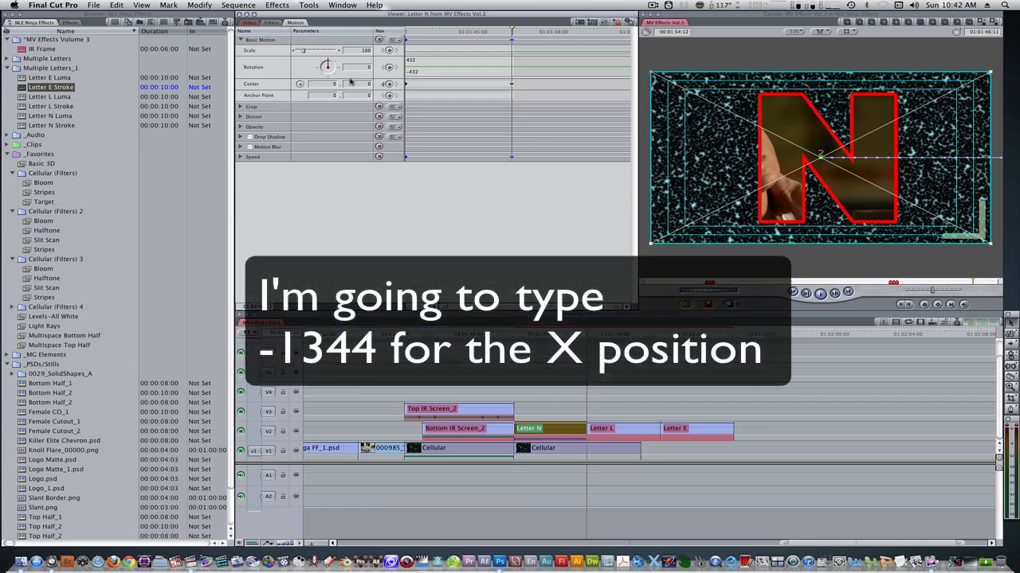
{"action": "type", "text": "-1344"}
{"action": "key", "text": "Return"}
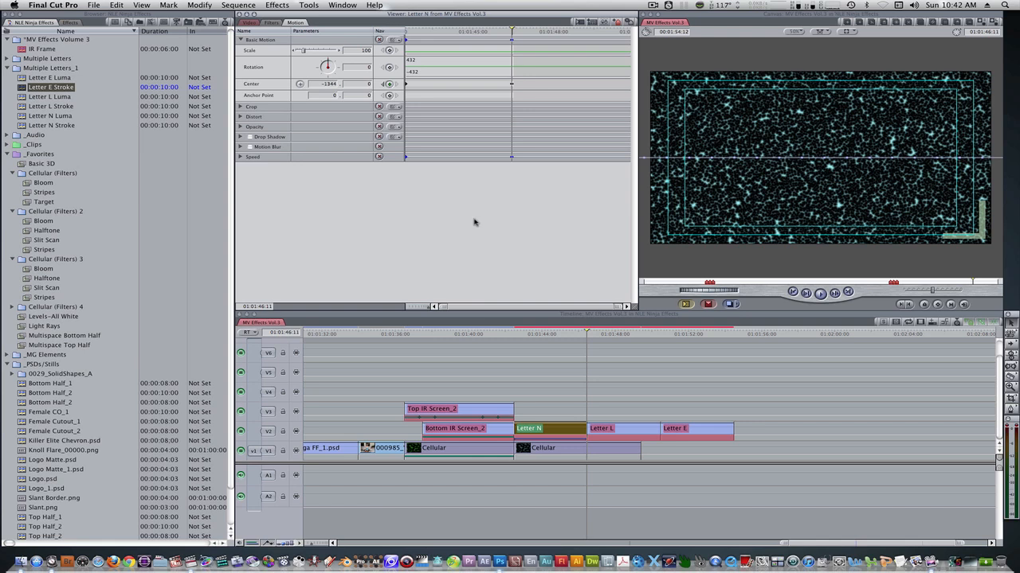
Paste Letter N's Basic Motion attributes onto the Letter L and Letter E clips, with Scale Attribute Times kept on
{"action": "left_click", "coordinate": [548, 319]}
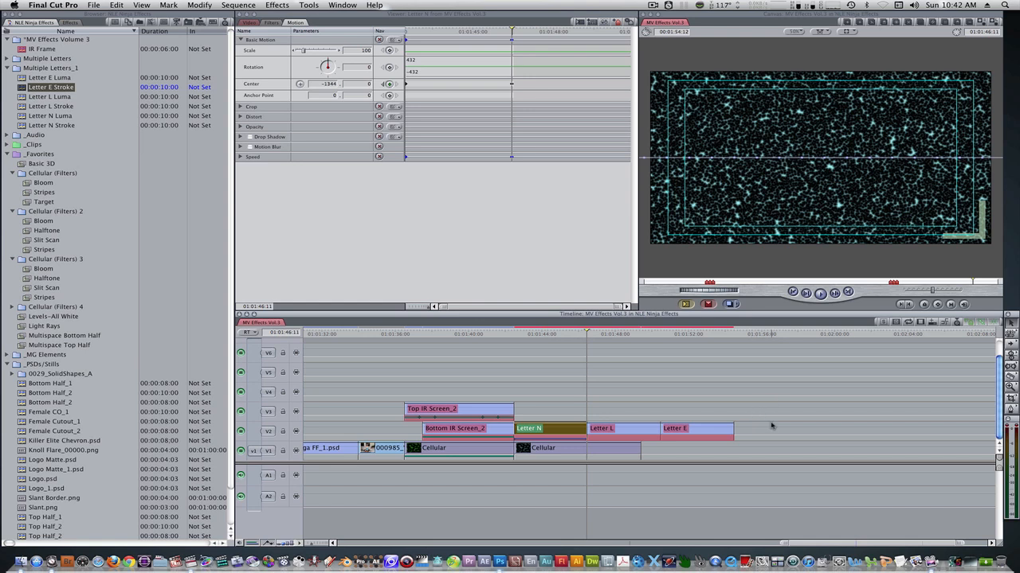
{"action": "left_click_drag", "start_coordinate": [771, 425], "coordinate": [626, 431]}
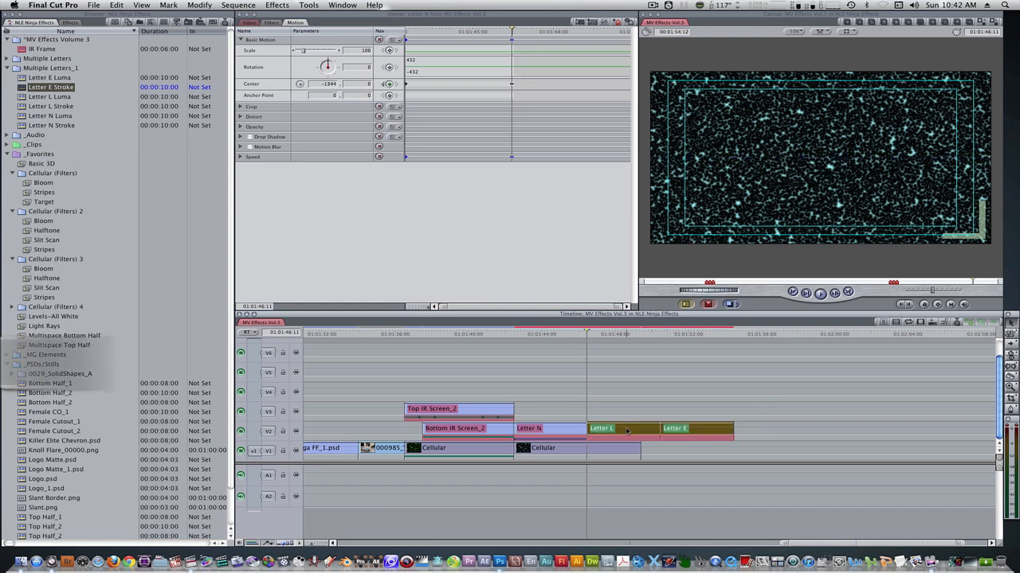
{"action": "key", "text": "alt+v"}
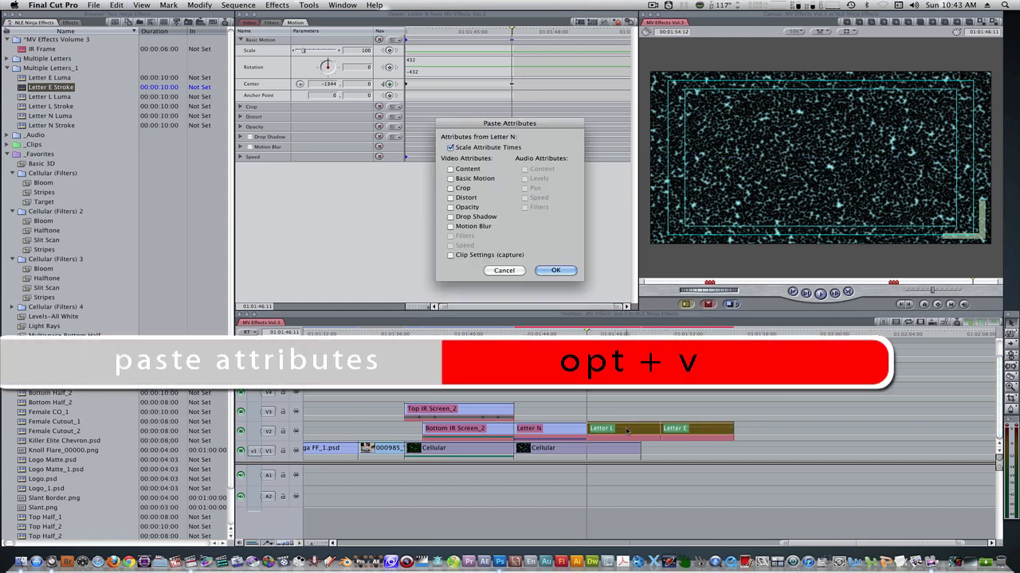
{"action": "left_click", "coordinate": [451, 178]}
{"action": "left_click", "coordinate": [555, 270]}
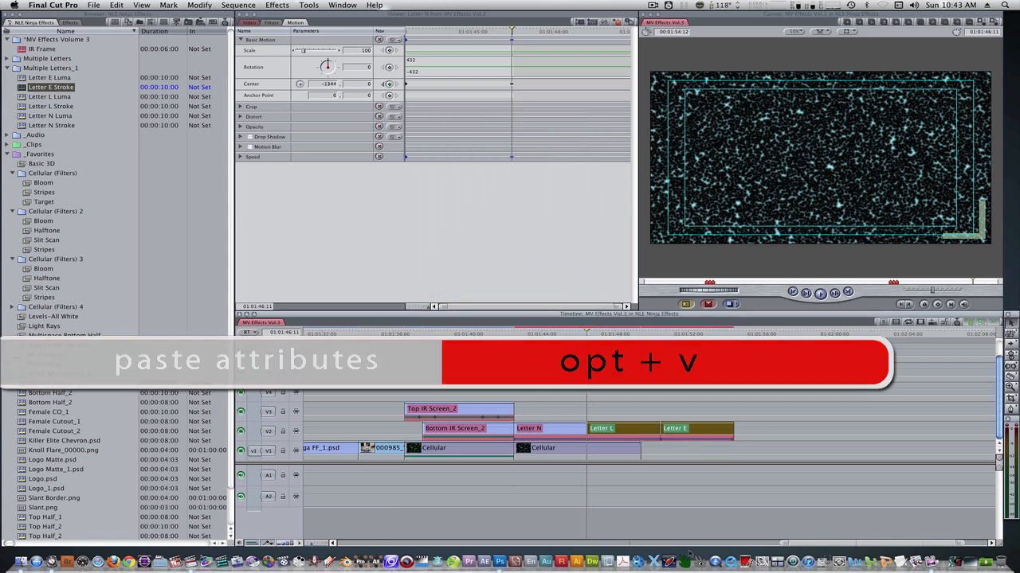
{"action": "left_click", "coordinate": [614, 525]}
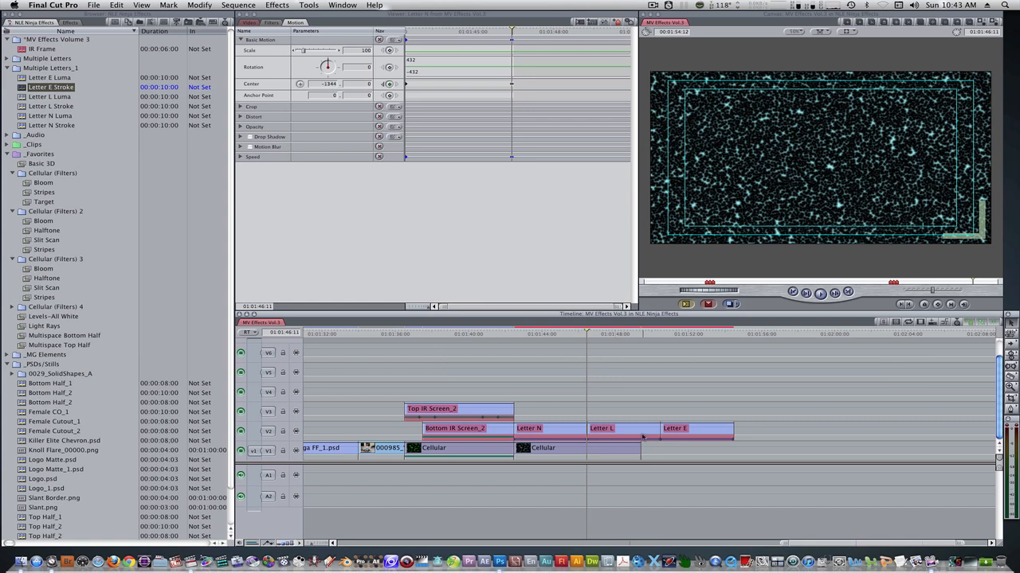
Stack Letter L on V3 and Letter E on V4 directly above Letter N, aligned to its start
{"action": "left_click_drag", "start_coordinate": [633, 435], "coordinate": [613, 409]}
{"action": "left_click_drag", "start_coordinate": [675, 429], "coordinate": [527, 390]}
{"action": "left_click", "coordinate": [538, 334]}
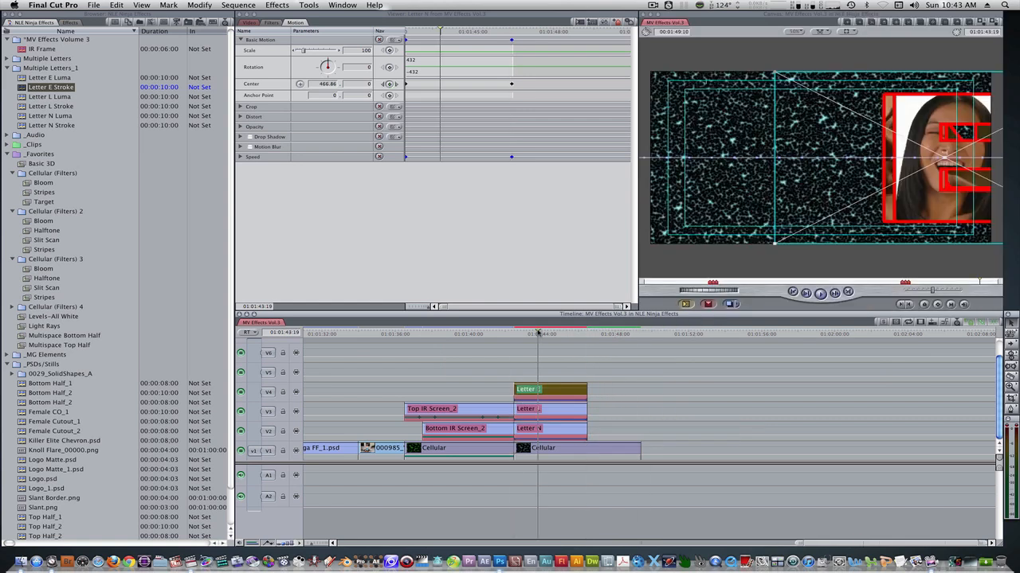
Stagger the letter clips so Letter L starts 21 frames after Letter N and Letter E 21 frames after Letter L
{"action": "left_click_drag", "start_coordinate": [619, 386], "coordinate": [579, 418]}
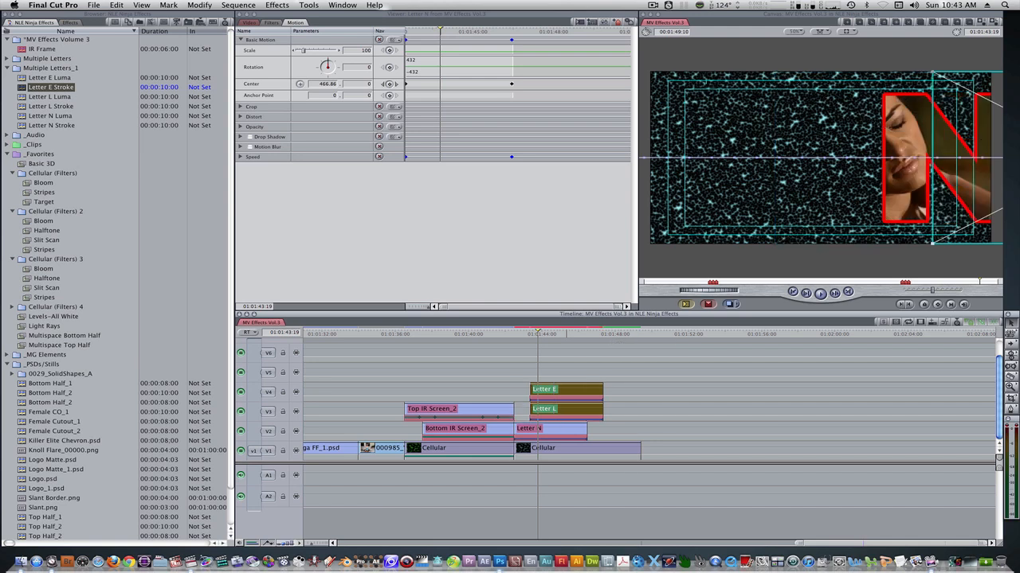
{"action": "left_click", "coordinate": [577, 414], "text": "super"}
{"action": "left_click_drag", "start_coordinate": [577, 415], "coordinate": [577, 415]}
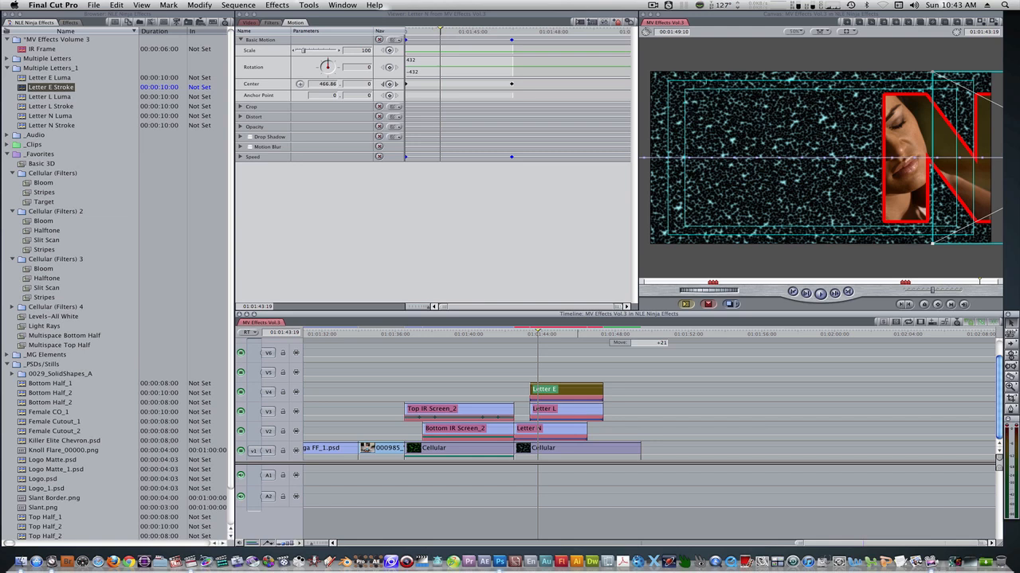
{"action": "left_click_drag", "start_coordinate": [578, 415], "coordinate": [593, 414]}
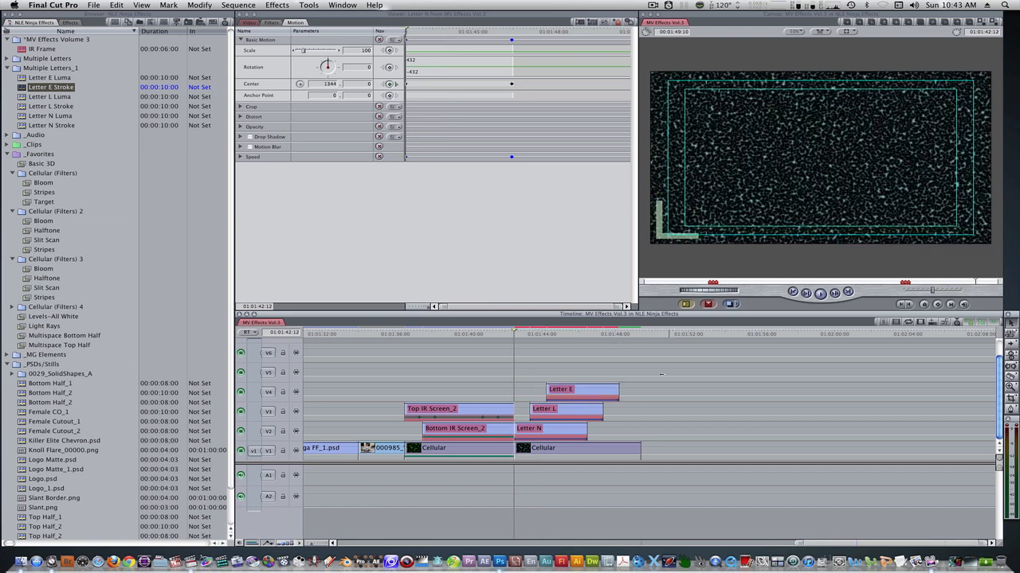
Shift all three letter clips 10 frames later and nest them into one sequence named Letter Animation
{"action": "left_click_drag", "start_coordinate": [672, 371], "coordinate": [570, 433]}
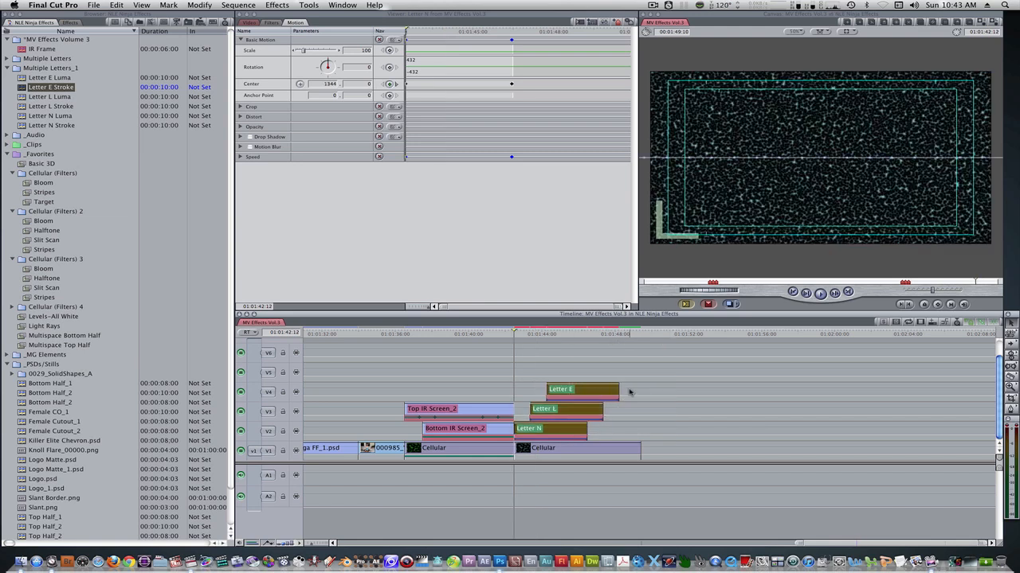
{"action": "left_click_drag", "start_coordinate": [629, 391], "coordinate": [634, 388]}
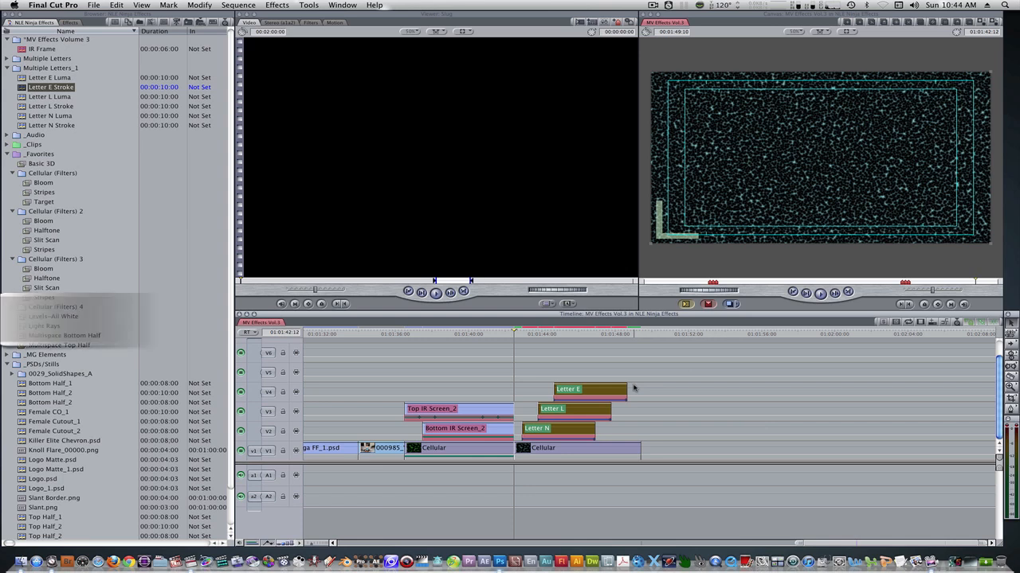
{"action": "key", "text": "alt+c"}
{"action": "type", "text": "Lette"}
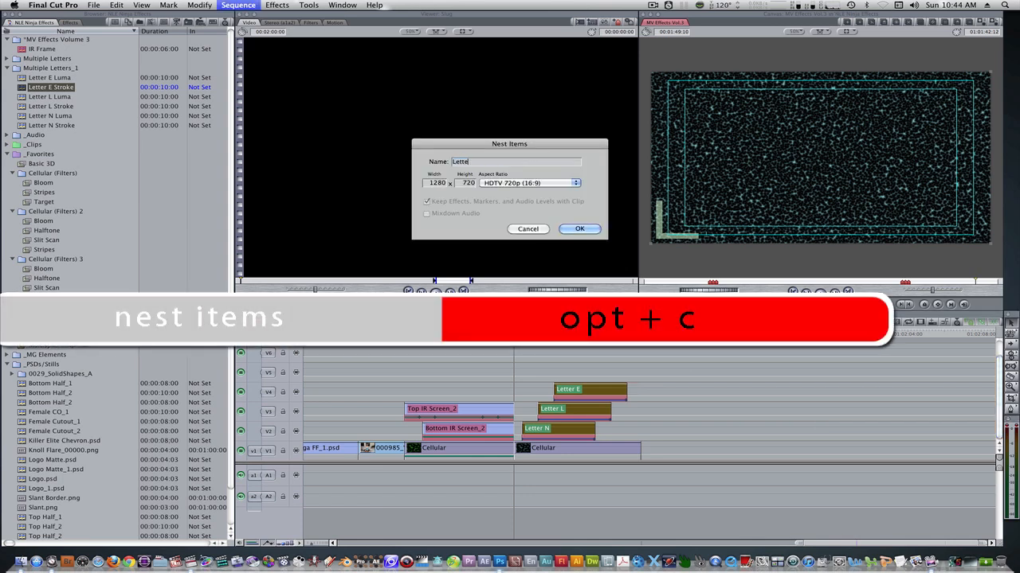
{"action": "type", "text": "r Animation"}
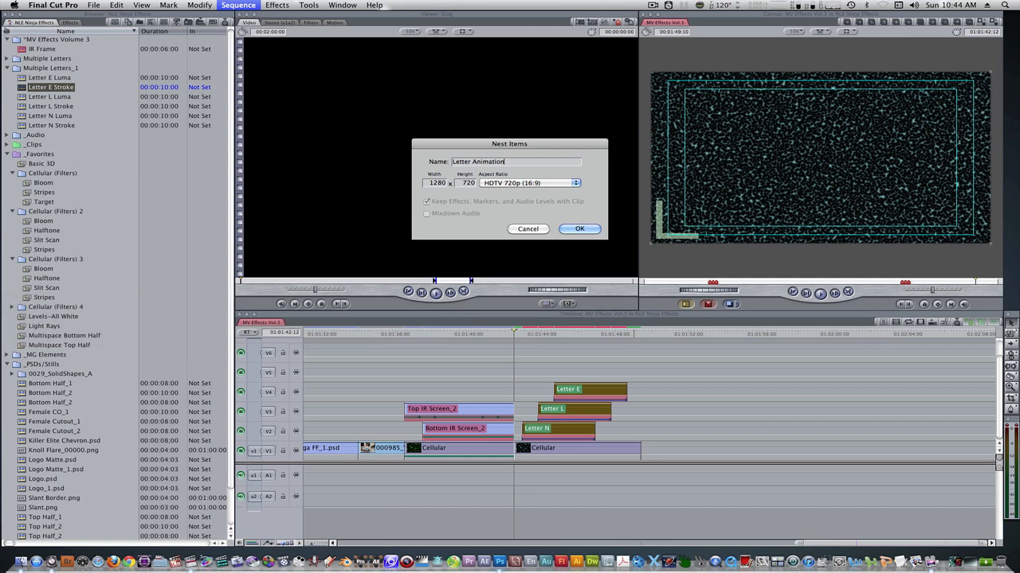
{"action": "key", "text": "Return"}
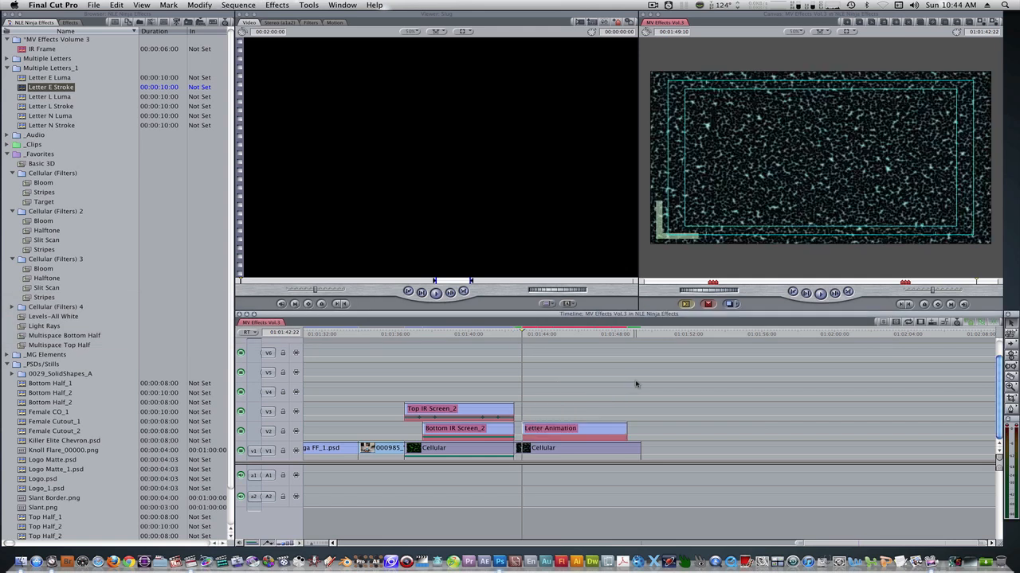
Apply the Extrude filter from the Stylize video filters to the Letter Animation clip
{"action": "left_click", "coordinate": [71, 23]}
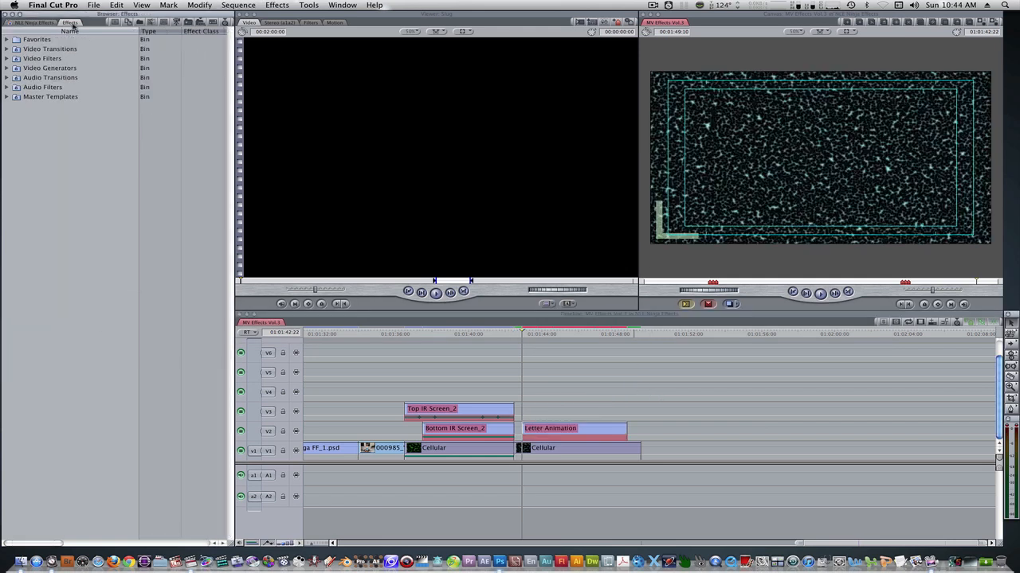
{"action": "left_click", "coordinate": [12, 64]}
{"action": "scroll", "coordinate": [58, 263], "scroll_direction": "down", "scroll_amount": 5}
{"action": "scroll", "coordinate": [57, 263], "scroll_direction": "down", "scroll_amount": 10}
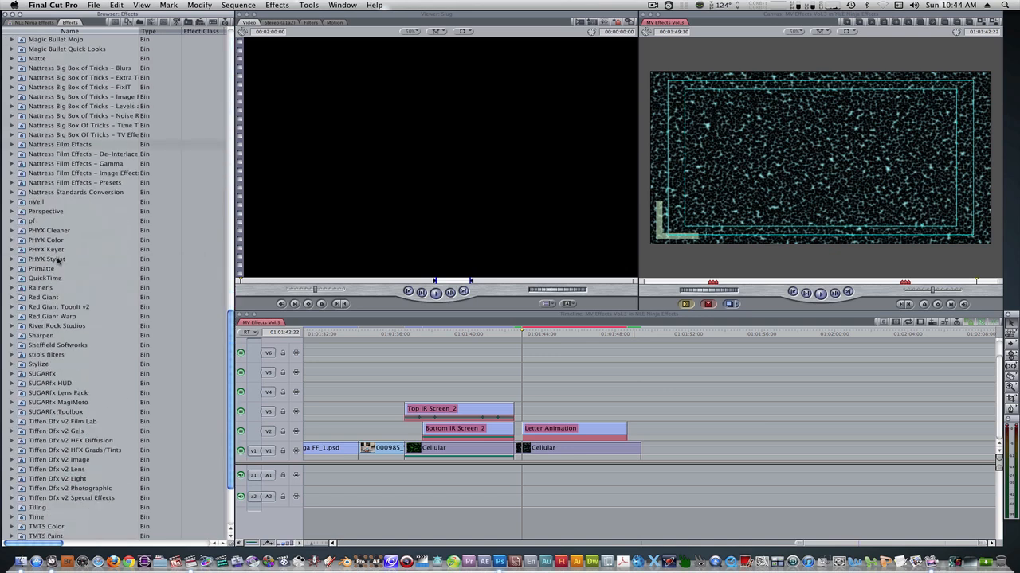
{"action": "left_click", "coordinate": [12, 277]}
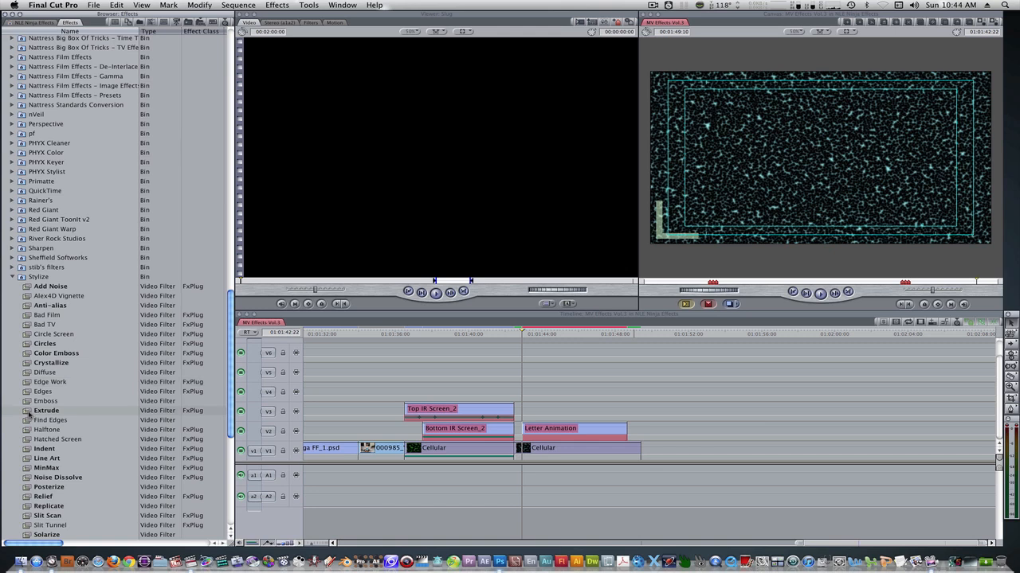
{"action": "left_click_drag", "start_coordinate": [36, 411], "coordinate": [566, 419]}
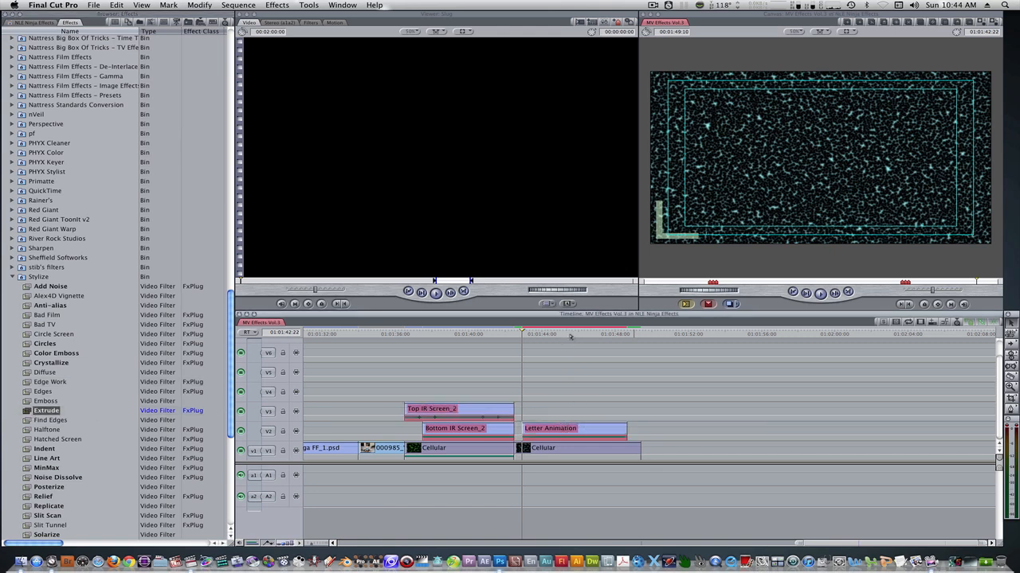
Set Letter Animation's Extrude filter to Angle 225, Distance 40 and Back Brightness 0.81
{"action": "left_click", "coordinate": [570, 335]}
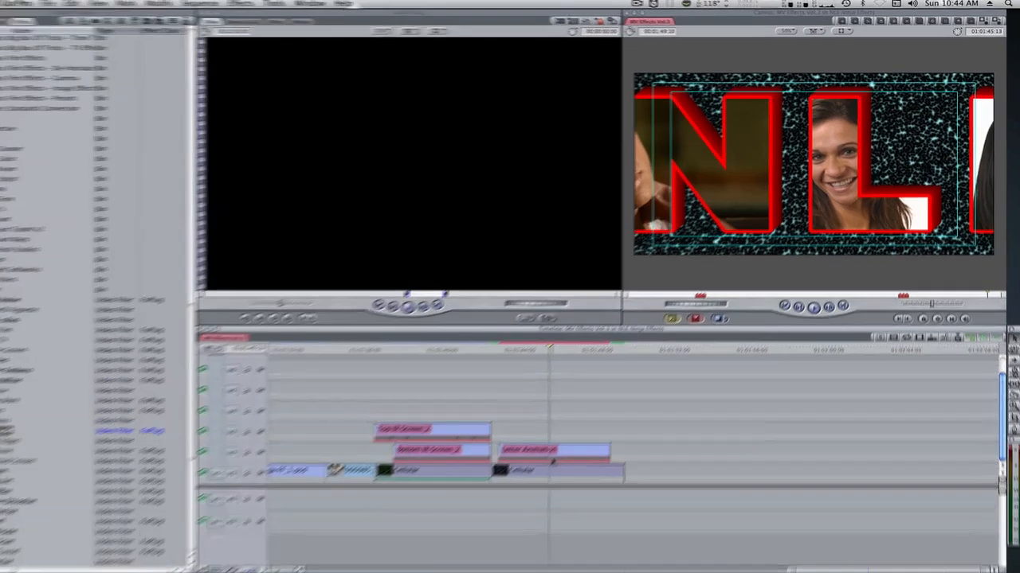
{"action": "double_click", "coordinate": [572, 437]}
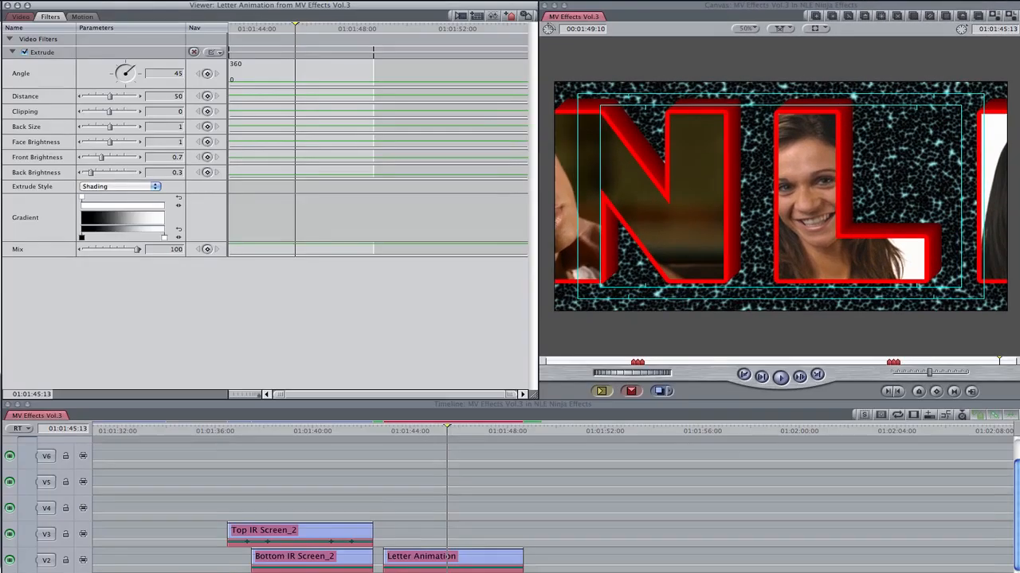
{"action": "double_click", "coordinate": [174, 72]}
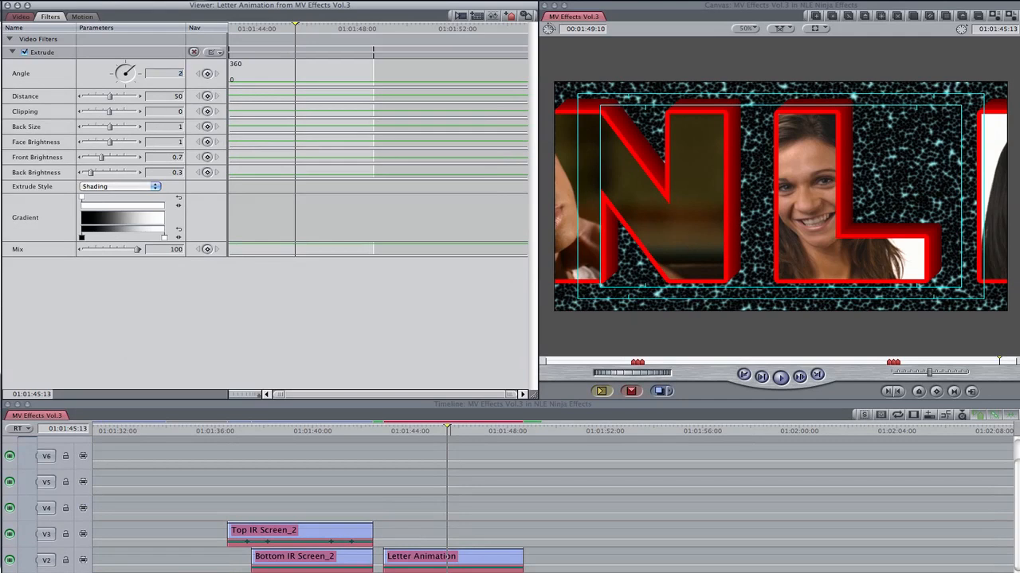
{"action": "type", "text": "225"}
{"action": "key", "text": "Return"}
{"action": "double_click", "coordinate": [177, 97]}
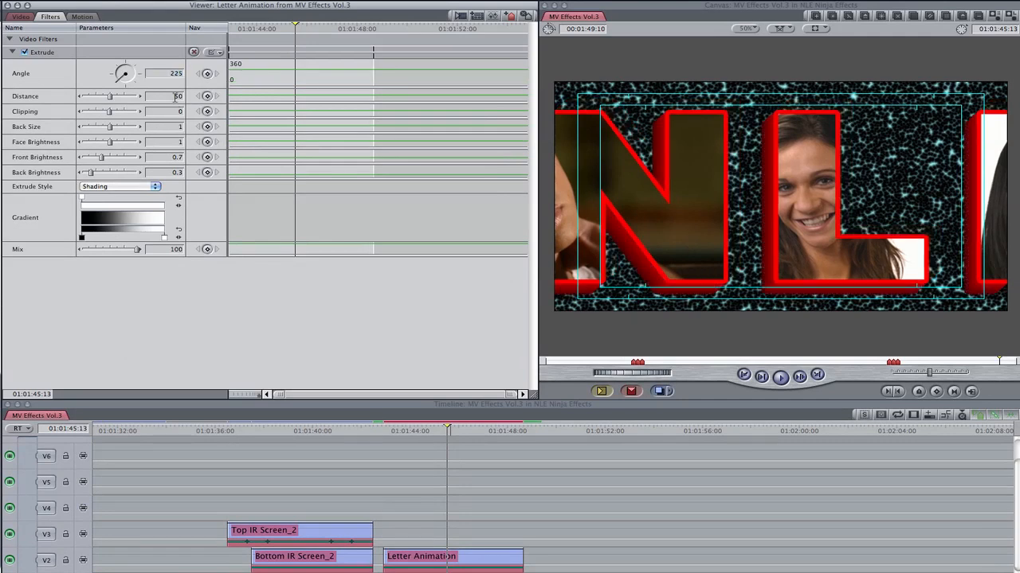
{"action": "key", "text": "Return"}
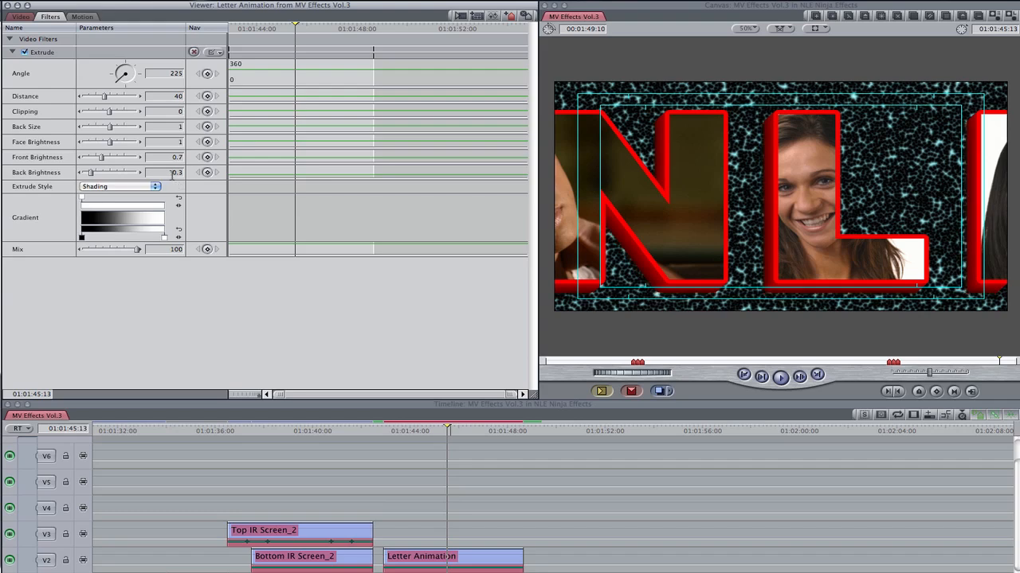
{"action": "type", "text": ".81"}
{"action": "key", "text": "Return"}
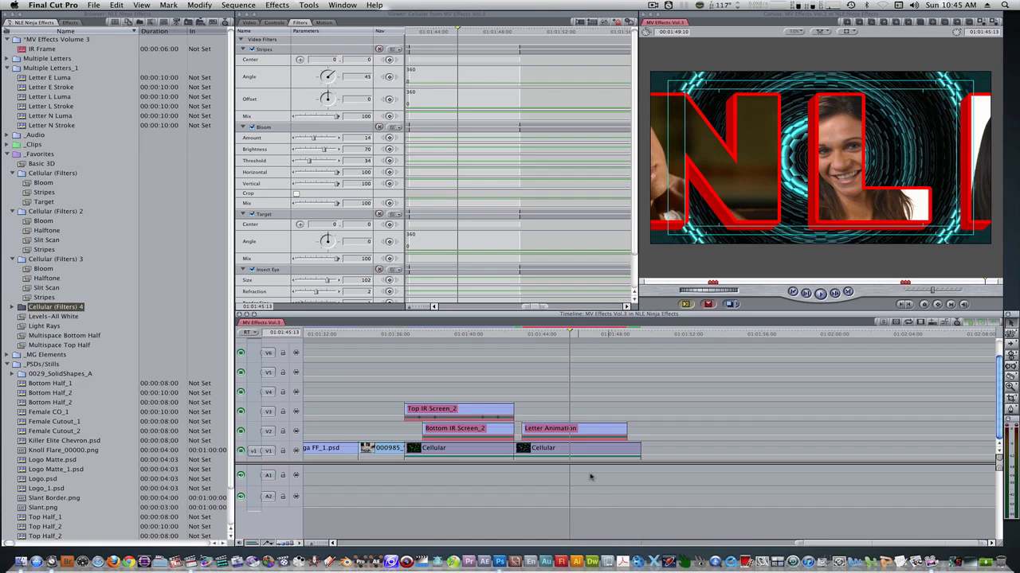
Render the Letter Animation clip and the Cellular background beneath it, and play back the section
{"action": "left_click_drag", "start_coordinate": [636, 398], "coordinate": [581, 451]}
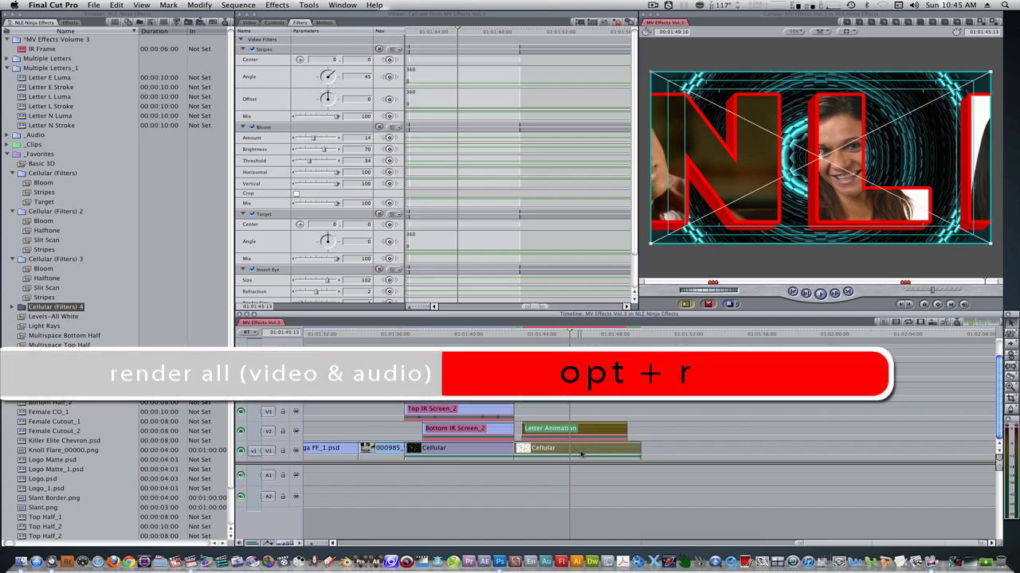
{"action": "key", "text": "alt+r"}
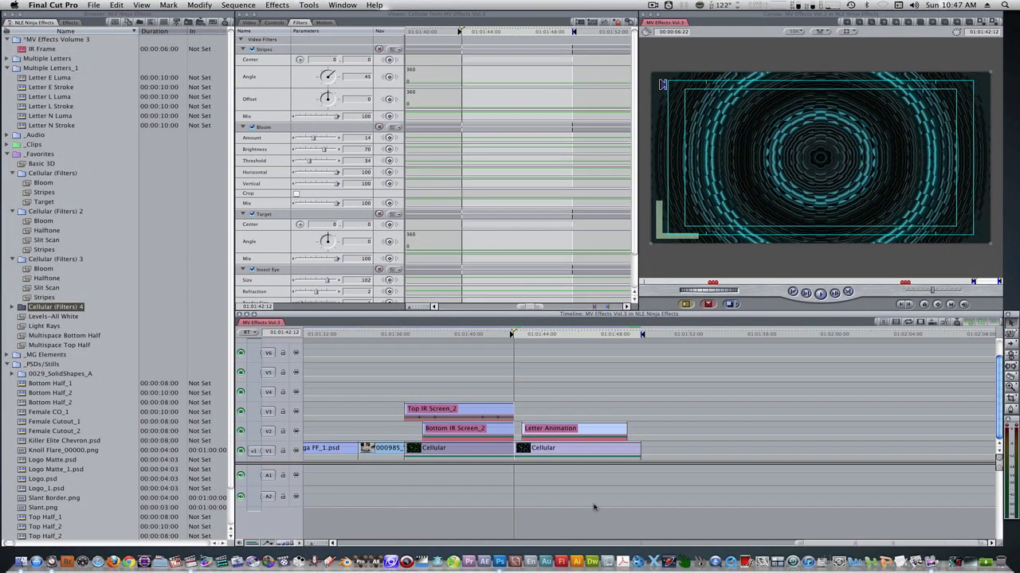
{"action": "key", "text": "space"}
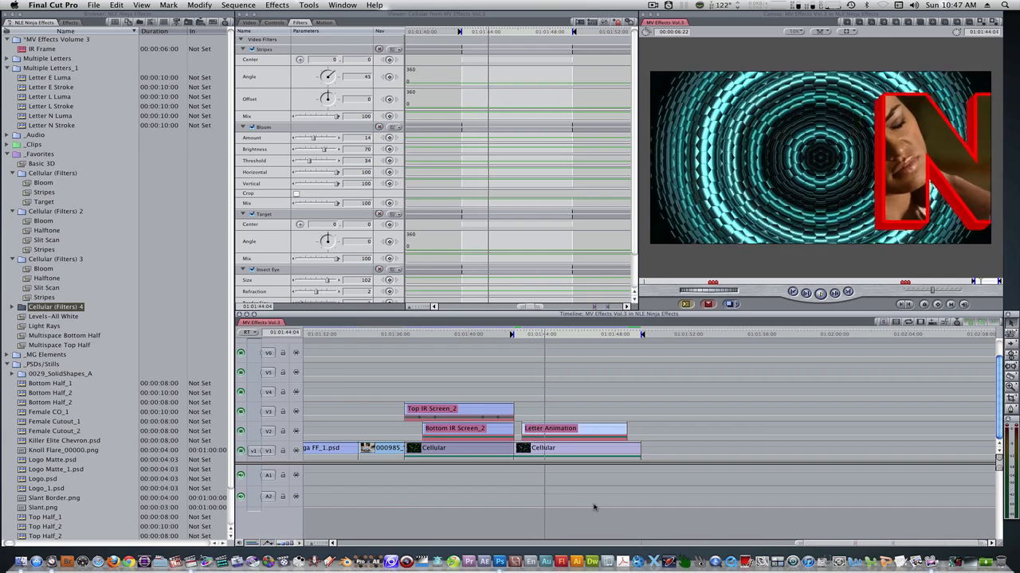